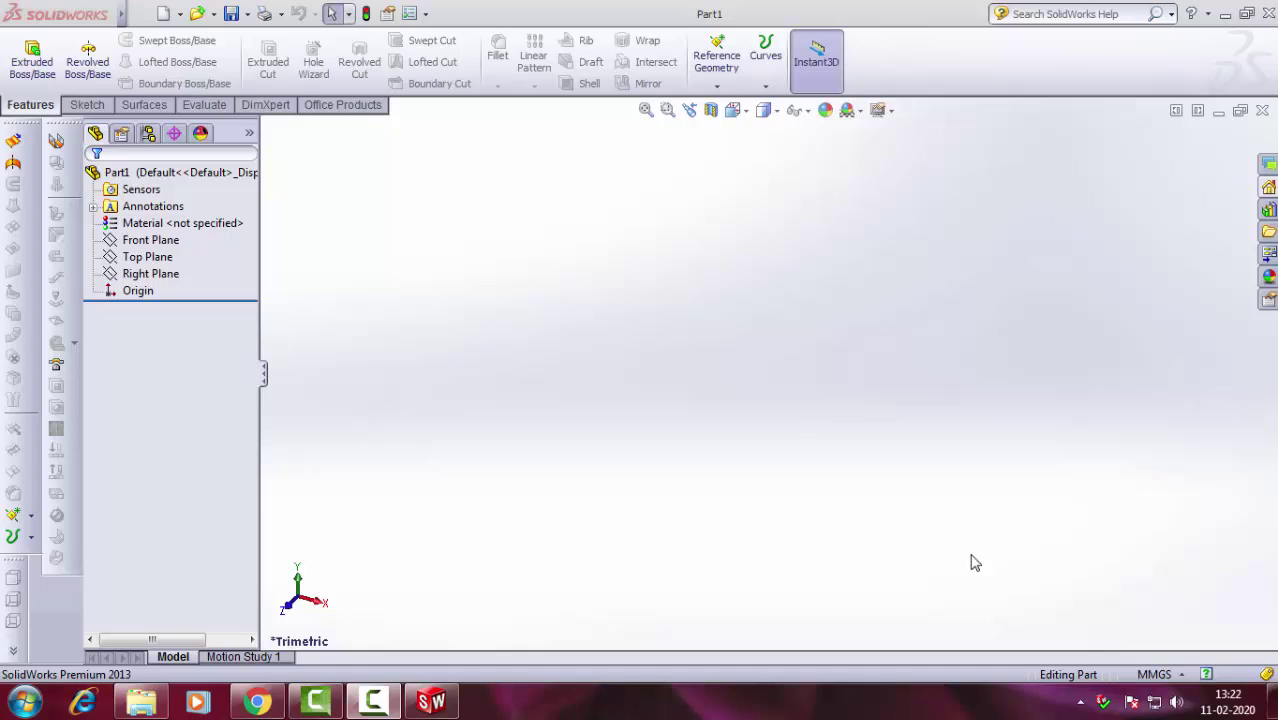
# Sketch a center rectangle about the origin on the Front Plane, viewed face-on.
pyautogui.click(150, 240)
pyautogui.click(247, 211)
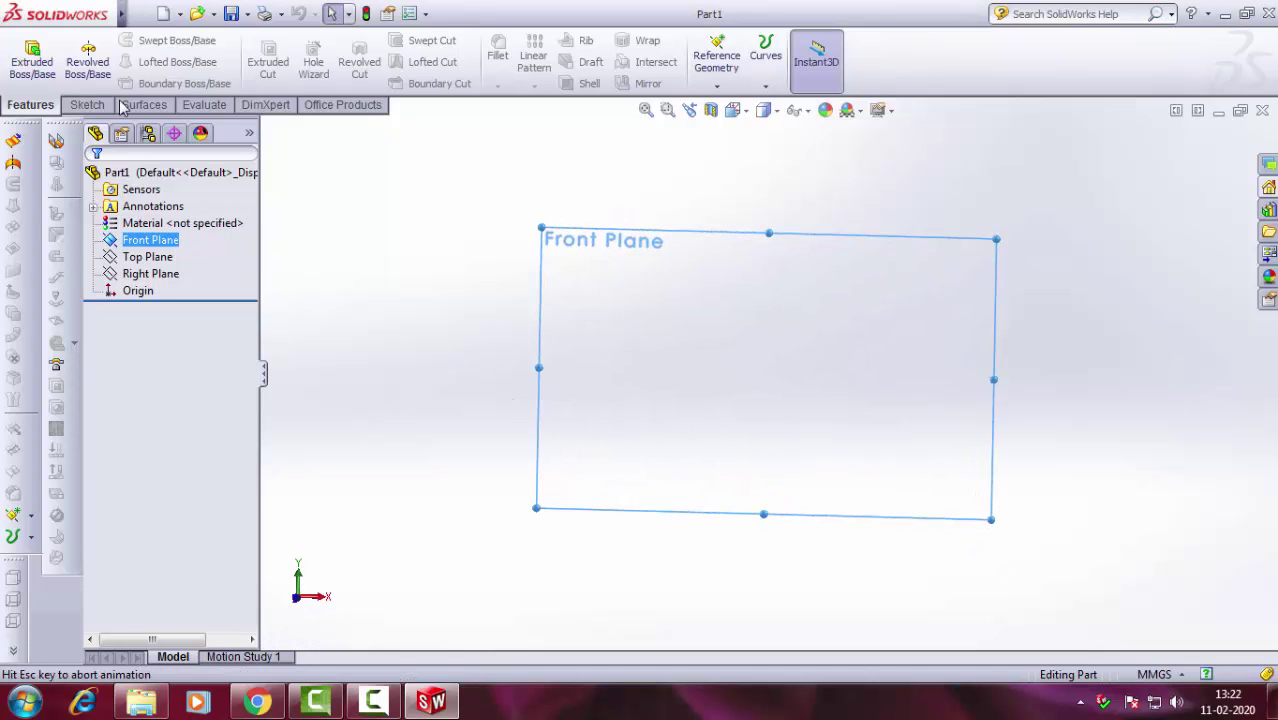
pyautogui.click(104, 104)
pyautogui.click(115, 60)
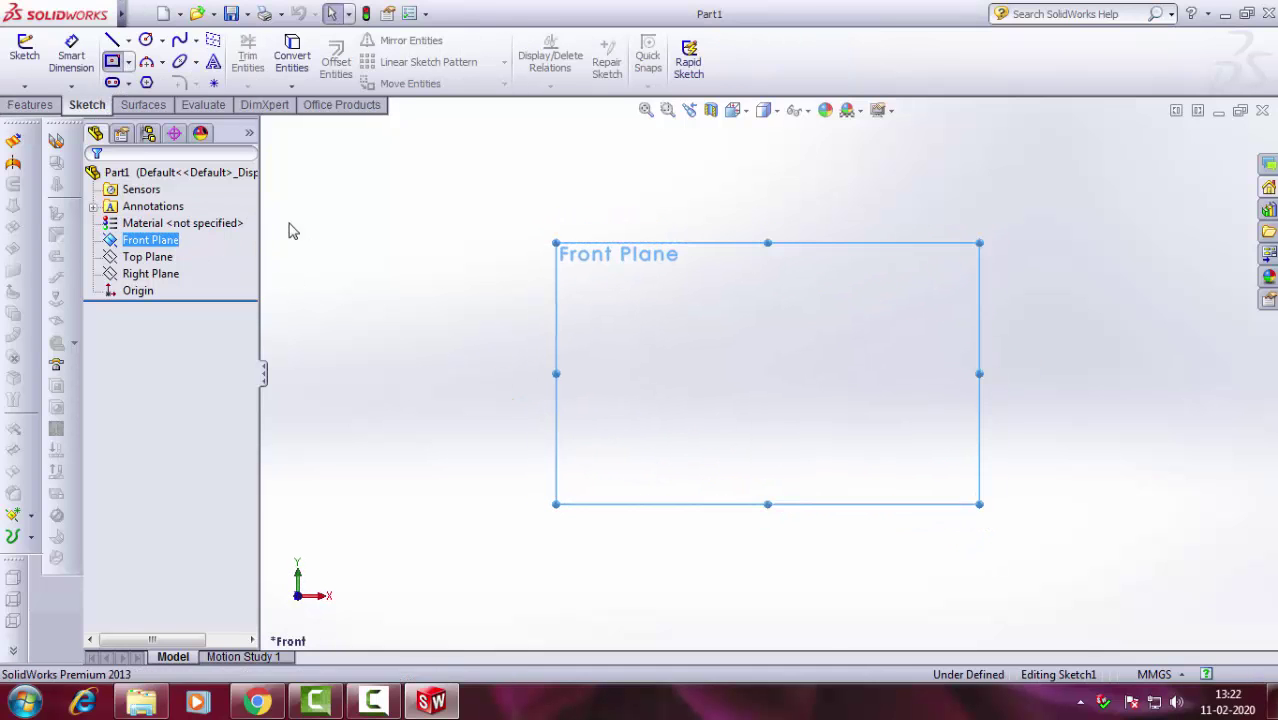
pyautogui.click(768, 374)
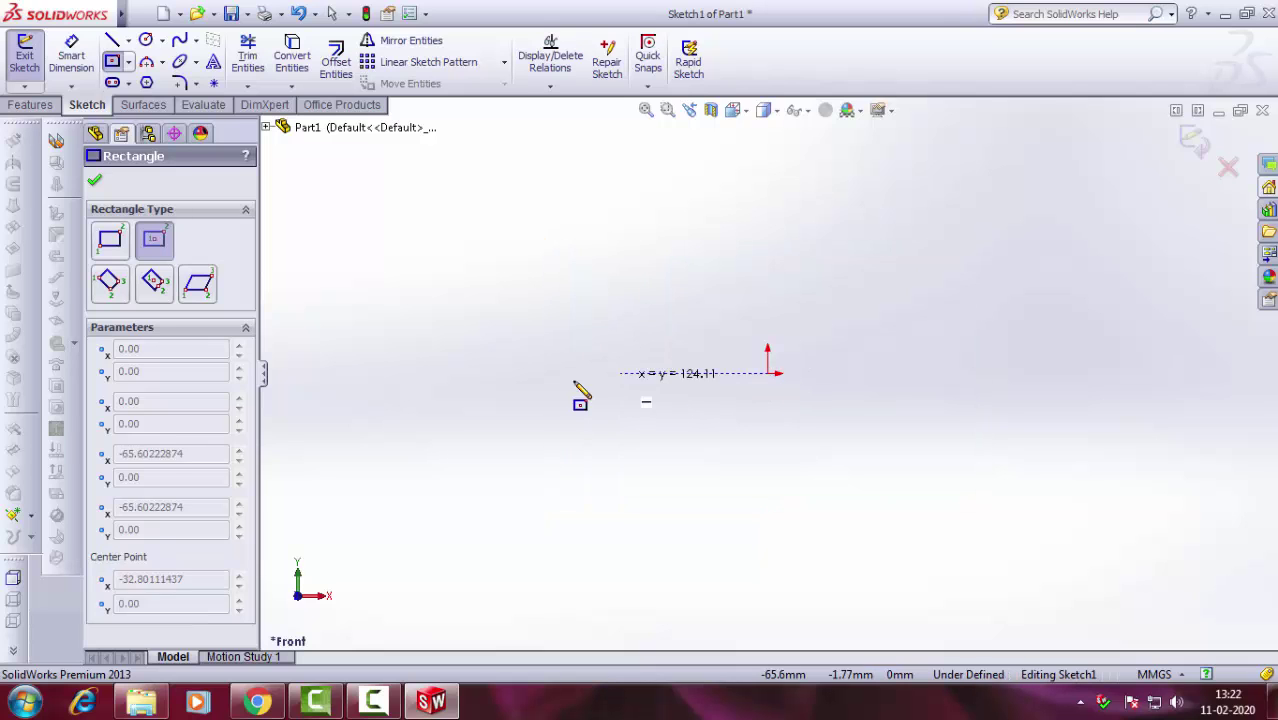
pyautogui.click(552, 511)
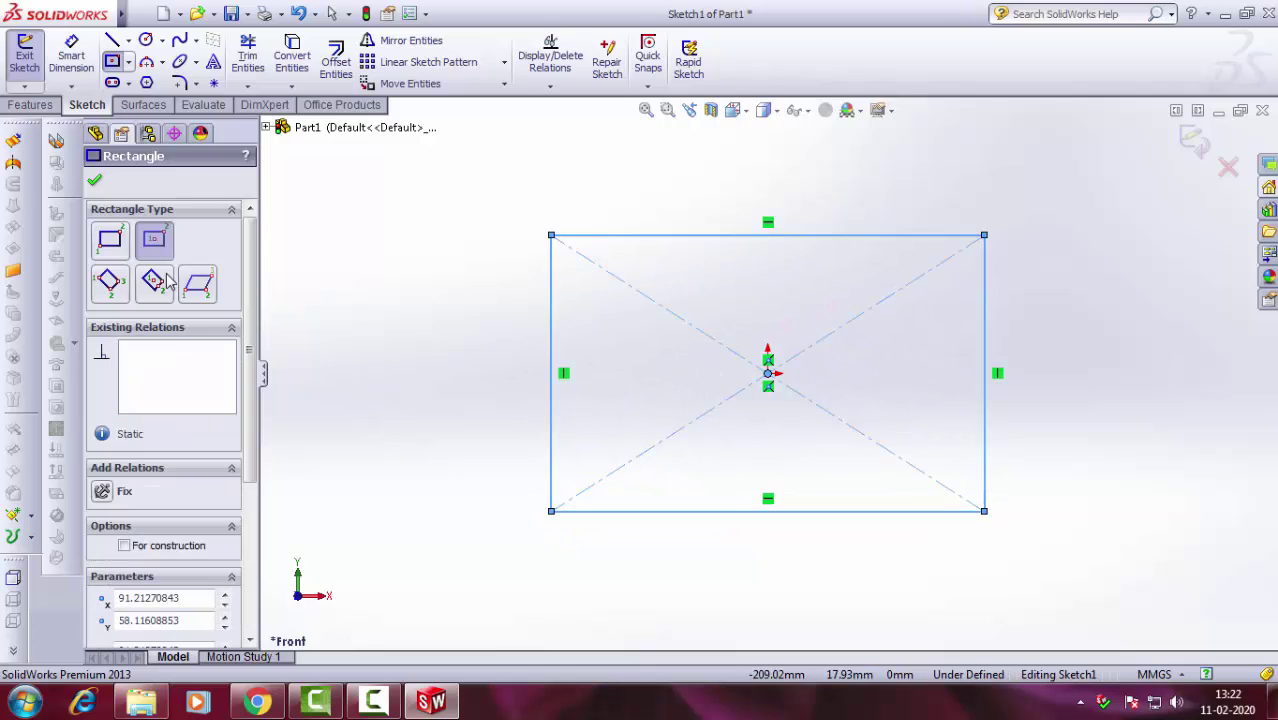
pyautogui.click(95, 184)
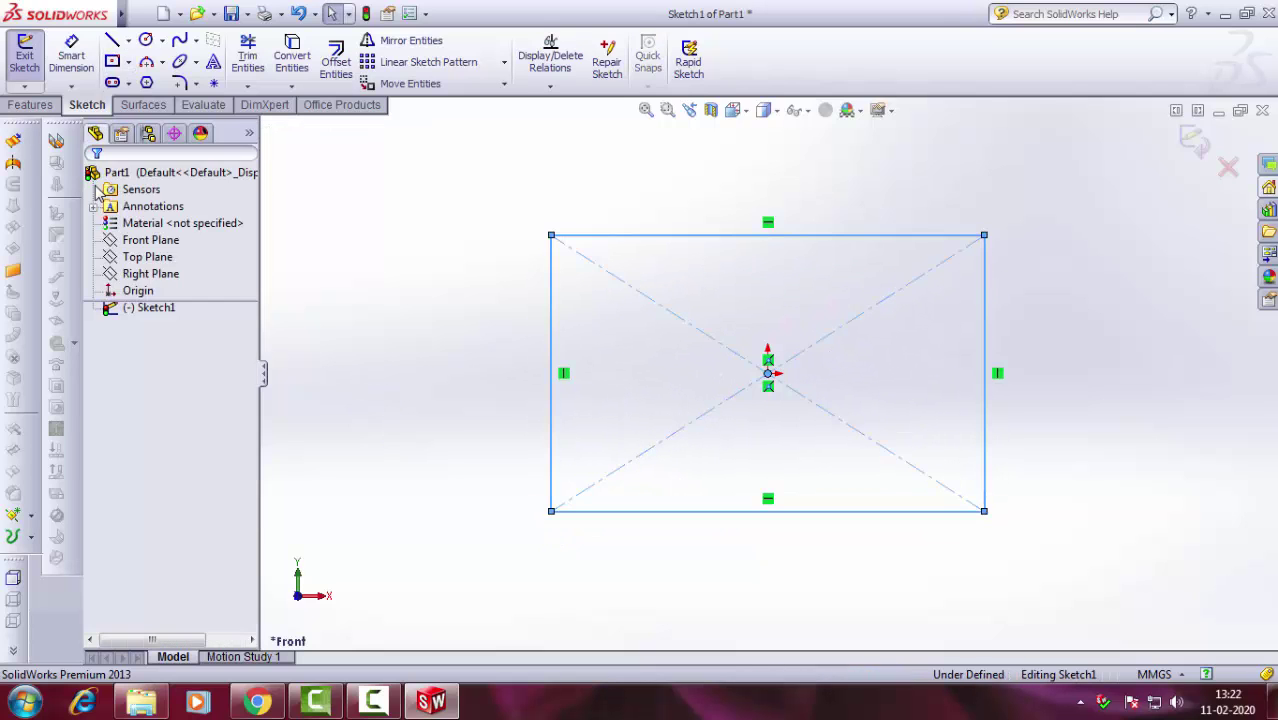
# Add a small circle near the rectangle's top-left corner.
pyautogui.click(44, 108)
pyautogui.click(86, 106)
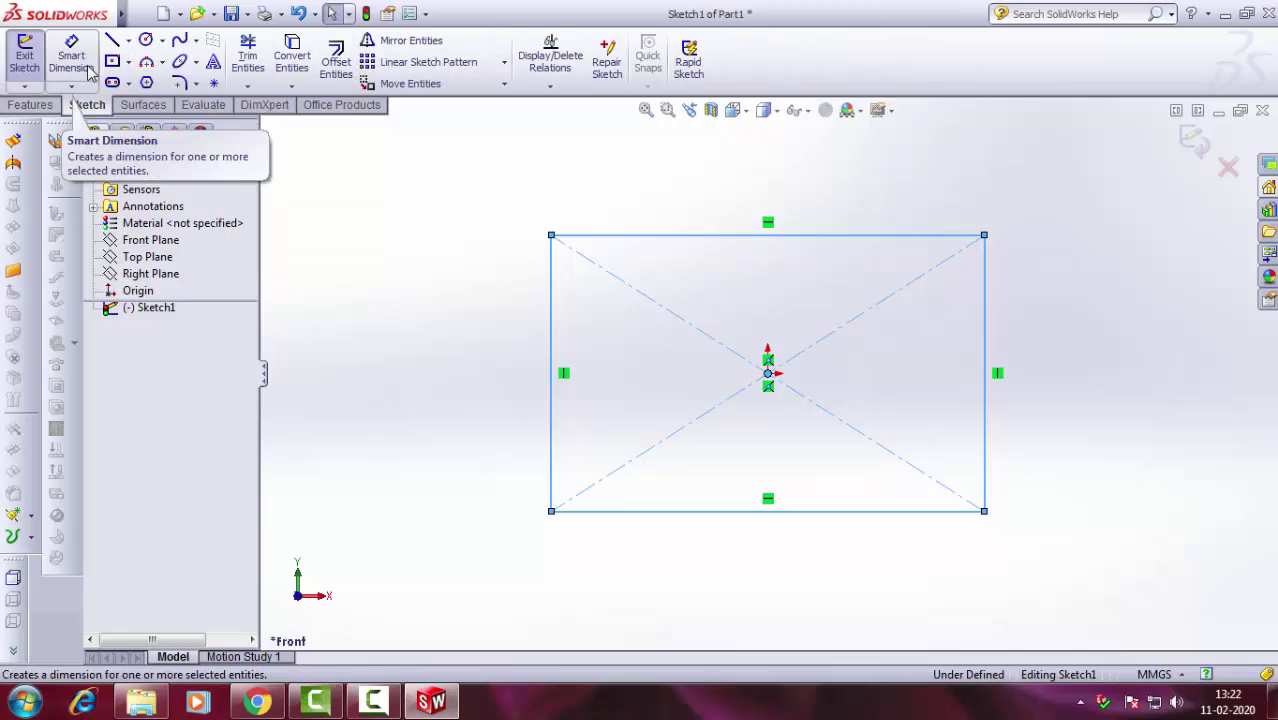
pyautogui.click(146, 41)
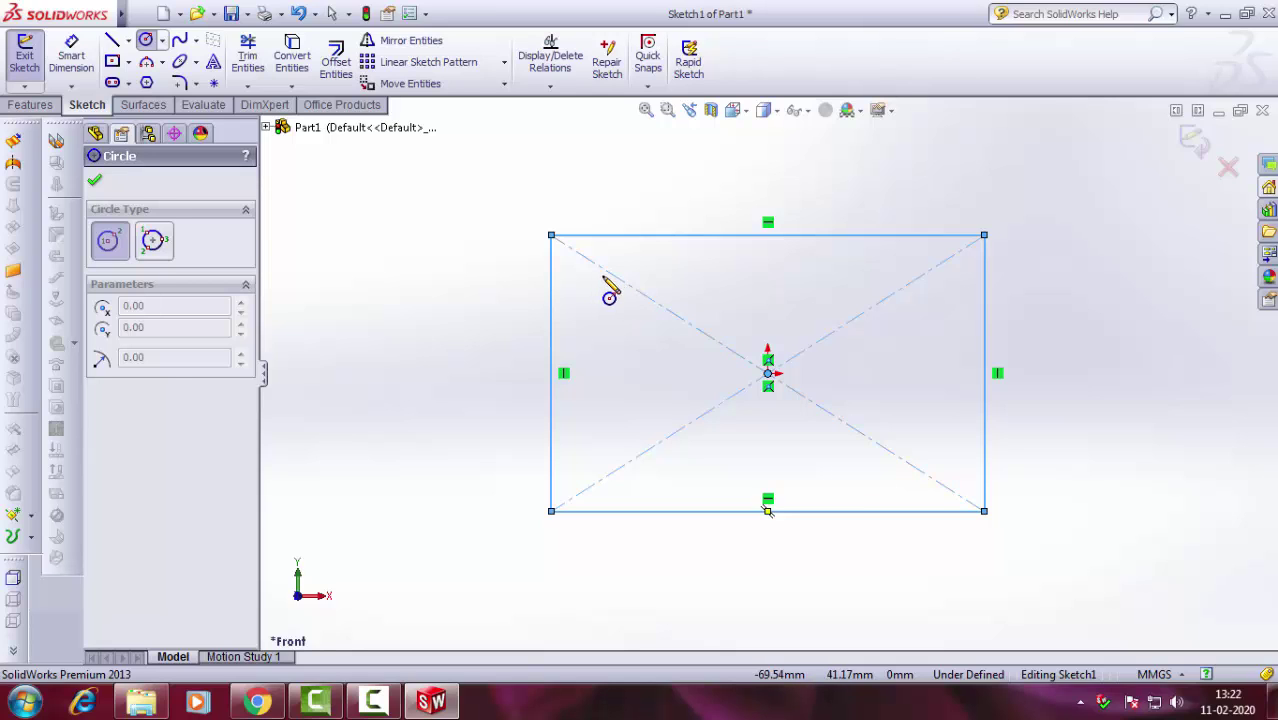
pyautogui.click(603, 275)
pyautogui.click(586, 302)
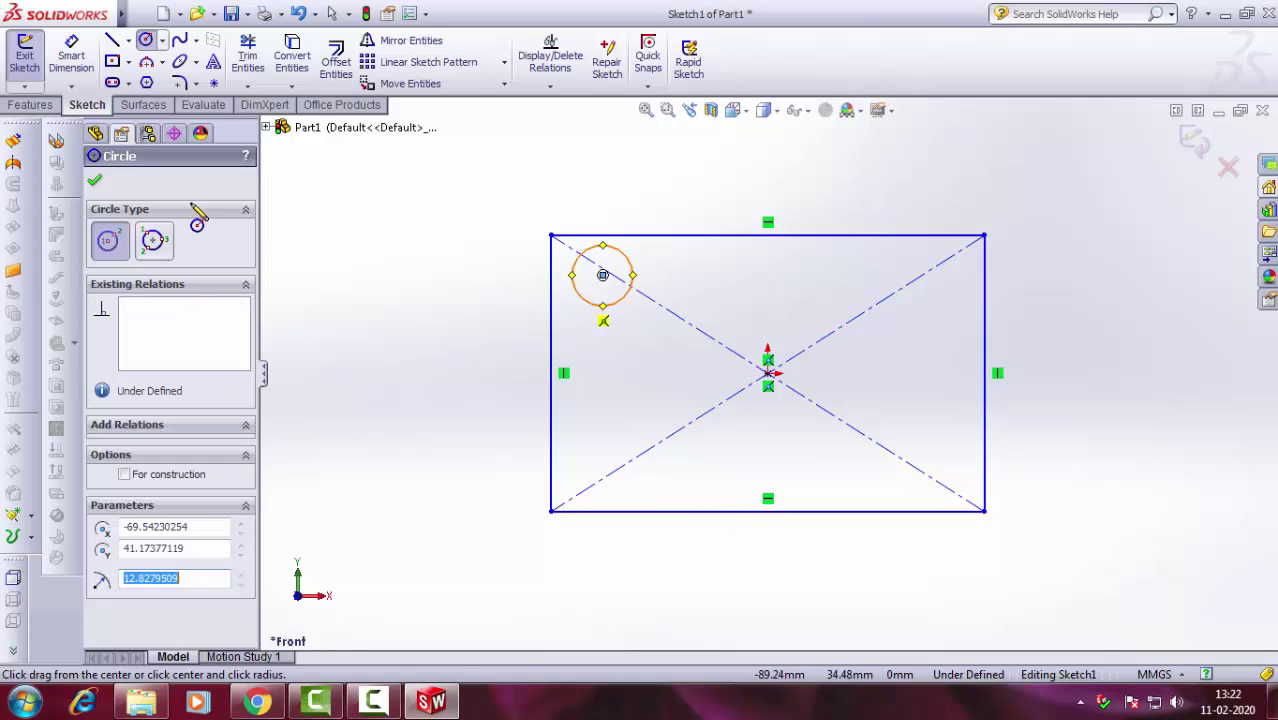
pyautogui.click(94, 180)
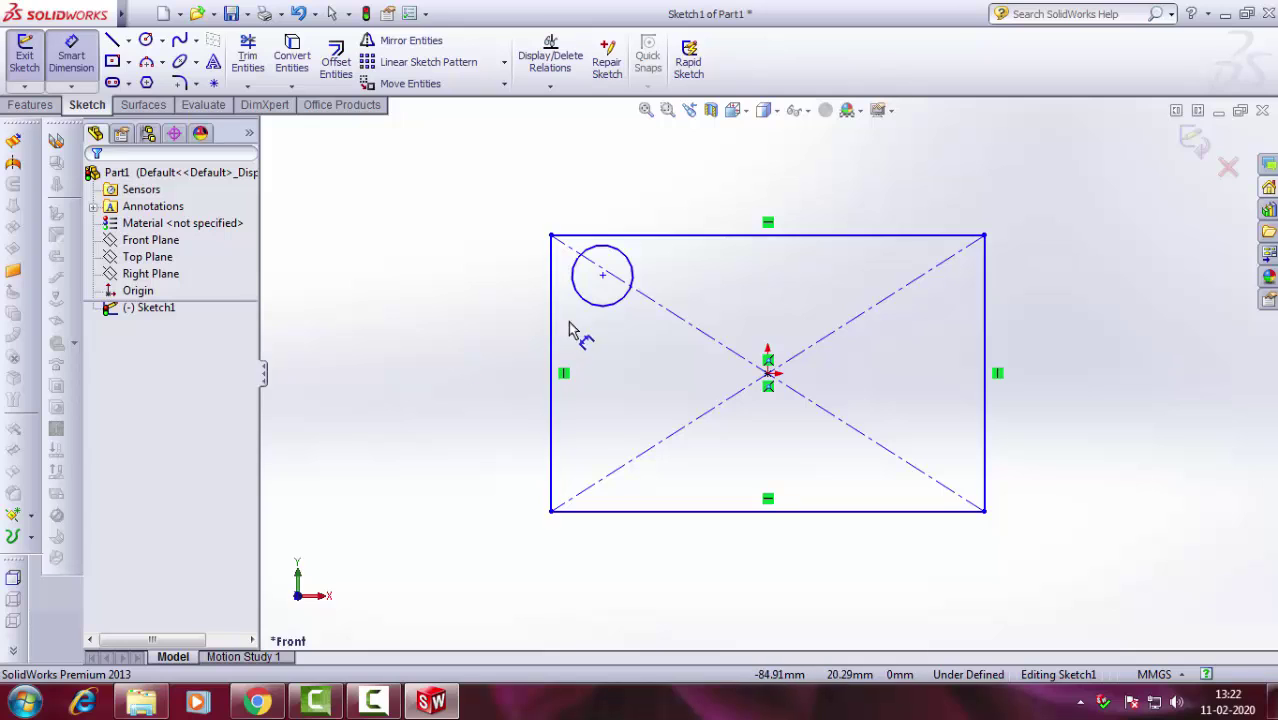
# Dimension the rectangle 150 wide and 100 tall.
pyautogui.click(710, 236)
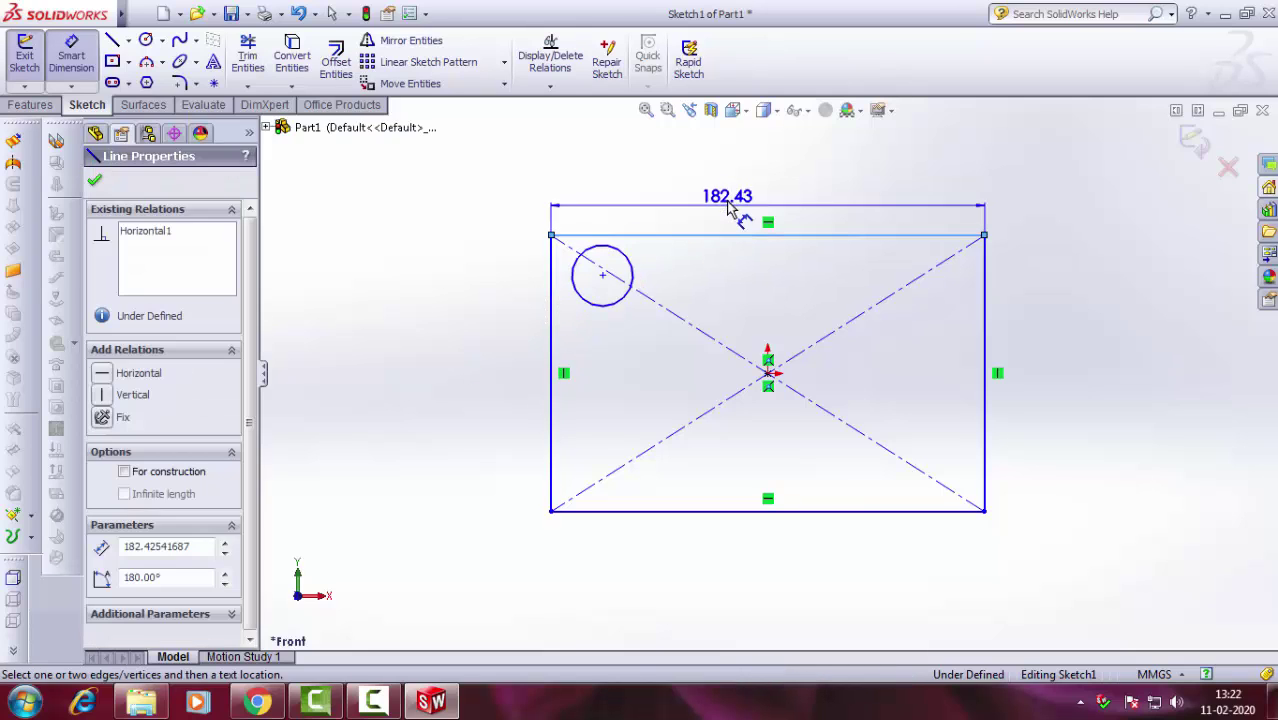
pyautogui.click(728, 205)
pyautogui.write('15')
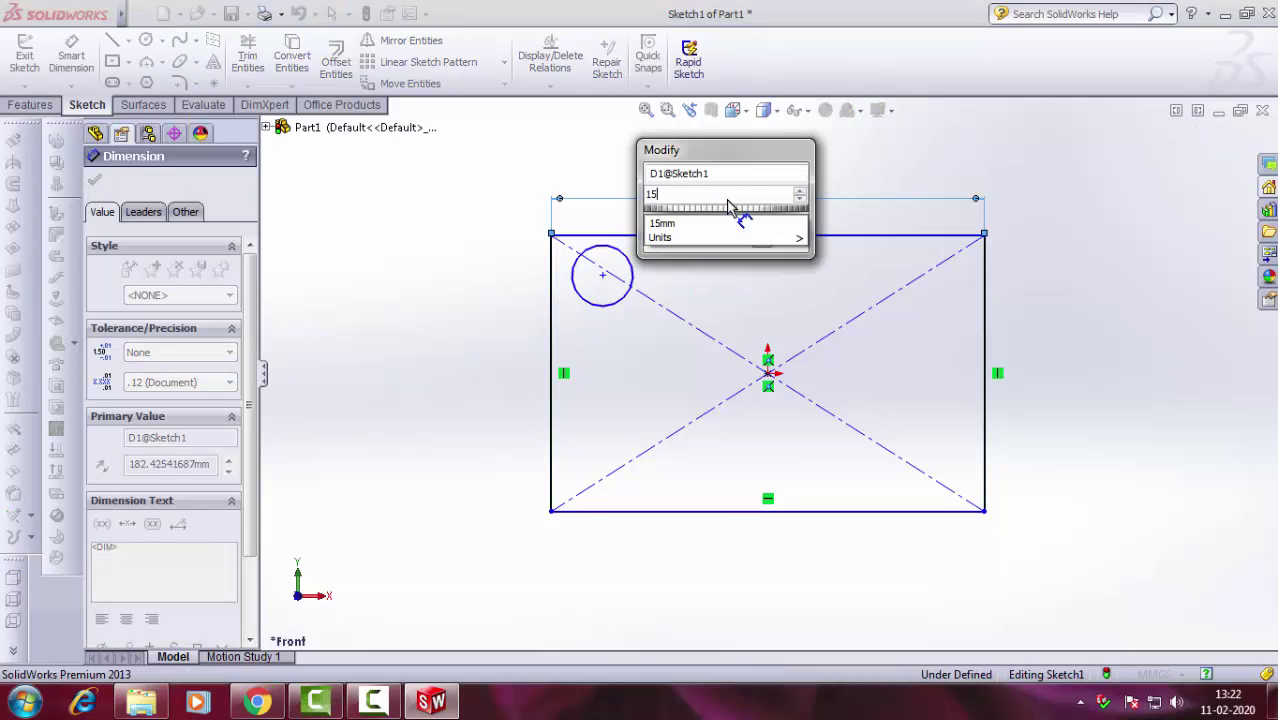
pyautogui.write('0')
pyautogui.press('Return')
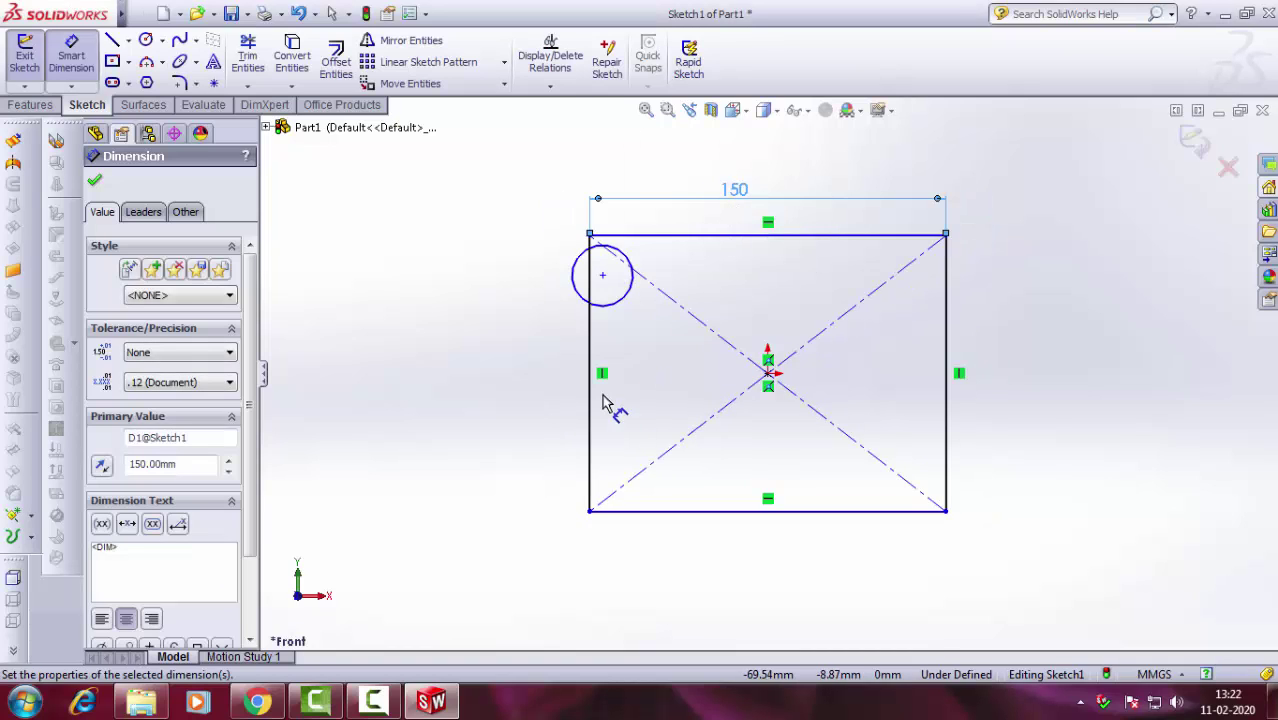
pyautogui.click(592, 395)
pyautogui.click(549, 392)
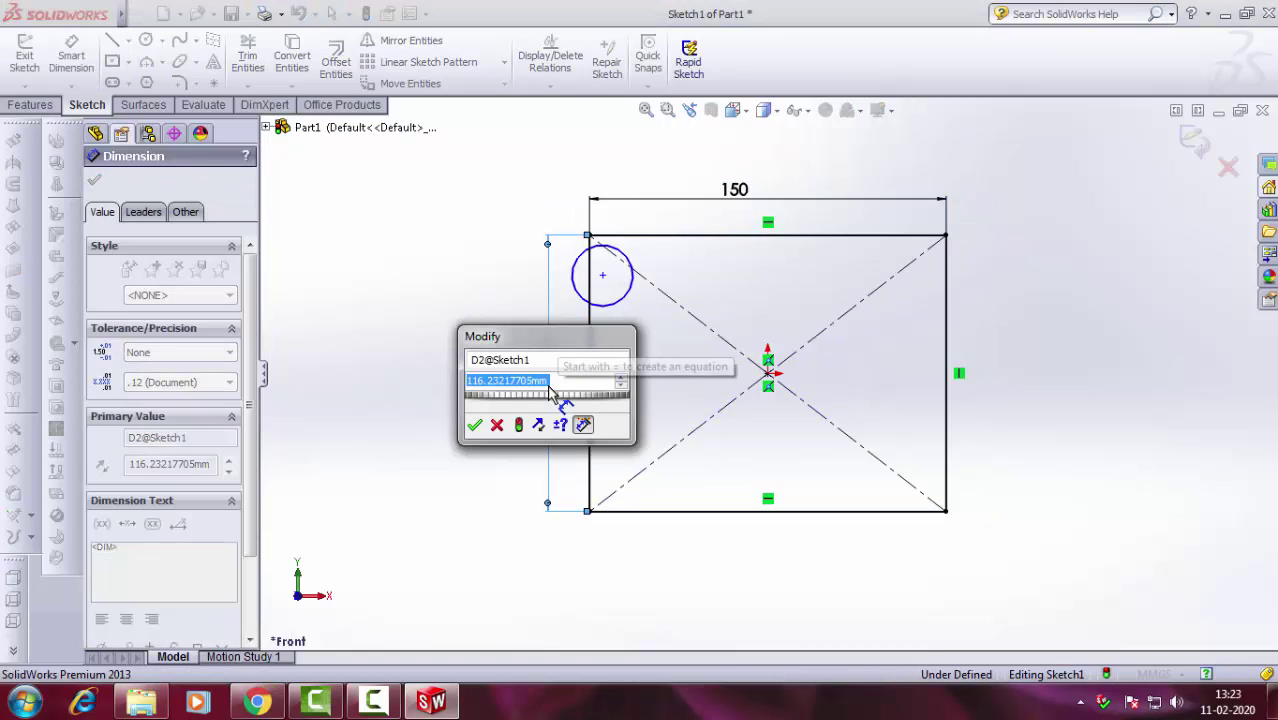
pyautogui.write('10')
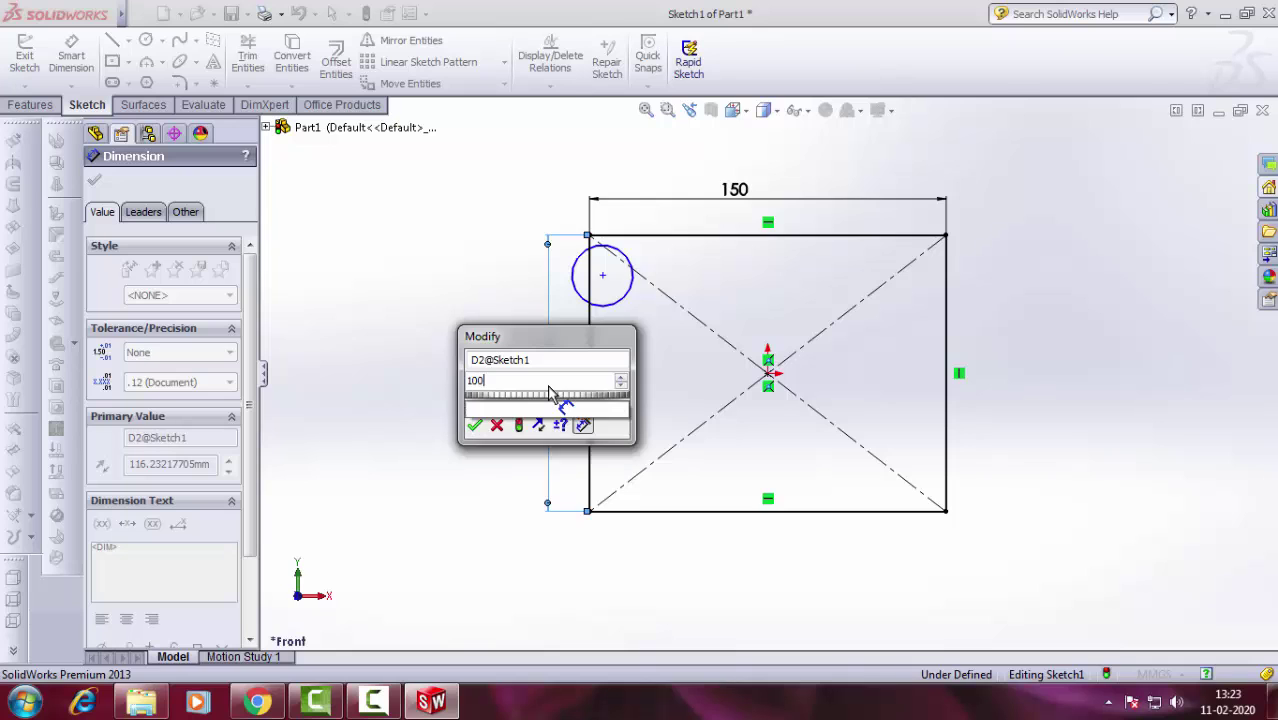
pyautogui.write('0')
pyautogui.press('Return')
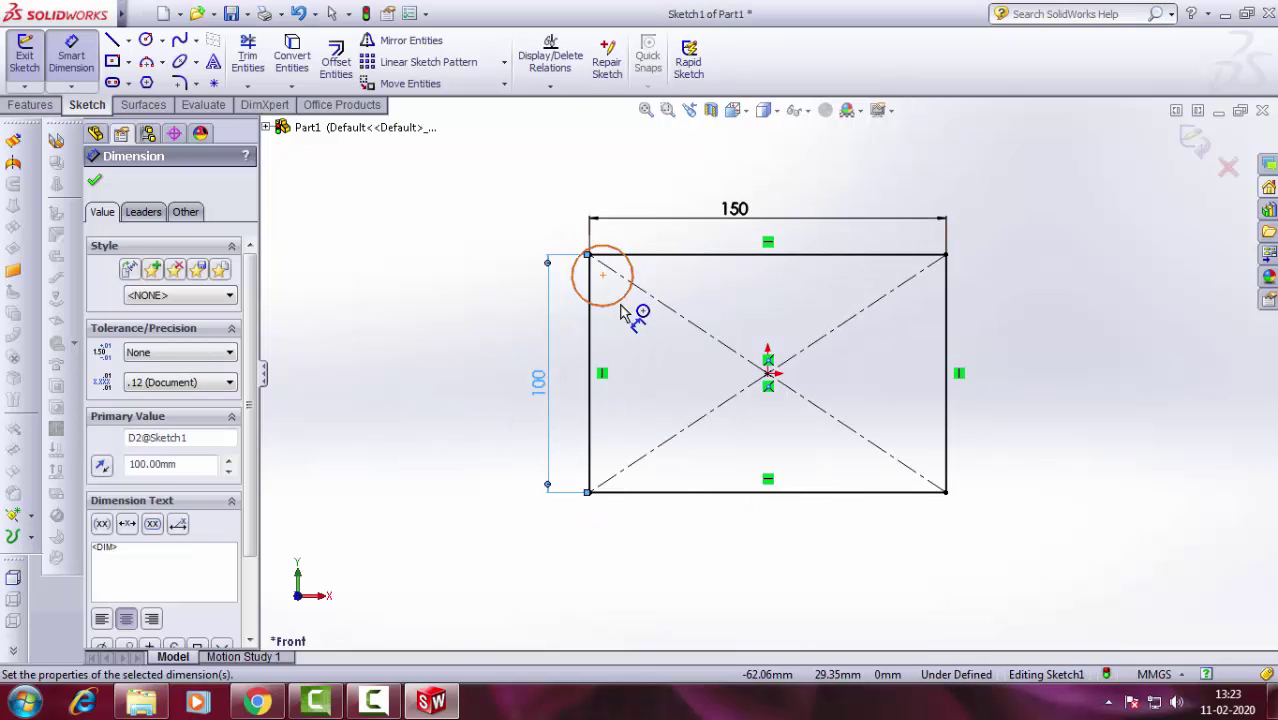
# Set the circle to Ø14 and drag its centre onto the top-left diagonal.
pyautogui.click(620, 300)
pyautogui.click(635, 337)
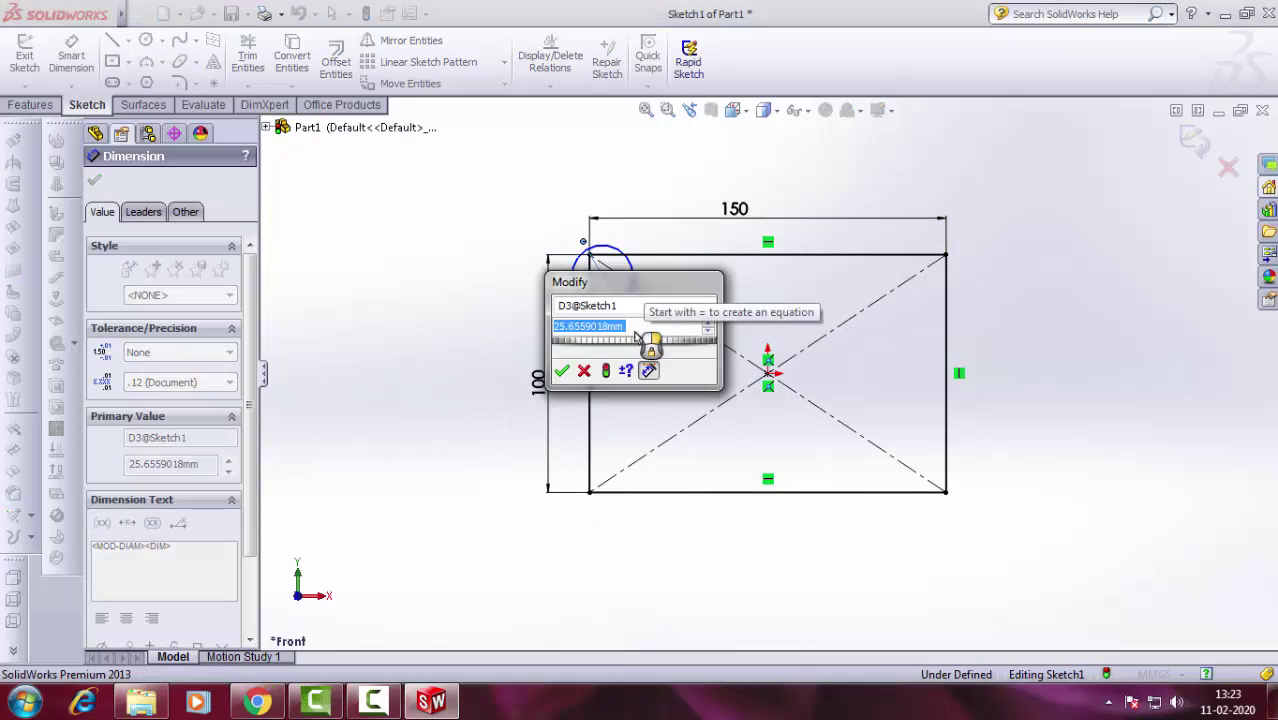
pyautogui.write('14')
pyautogui.press('Return')
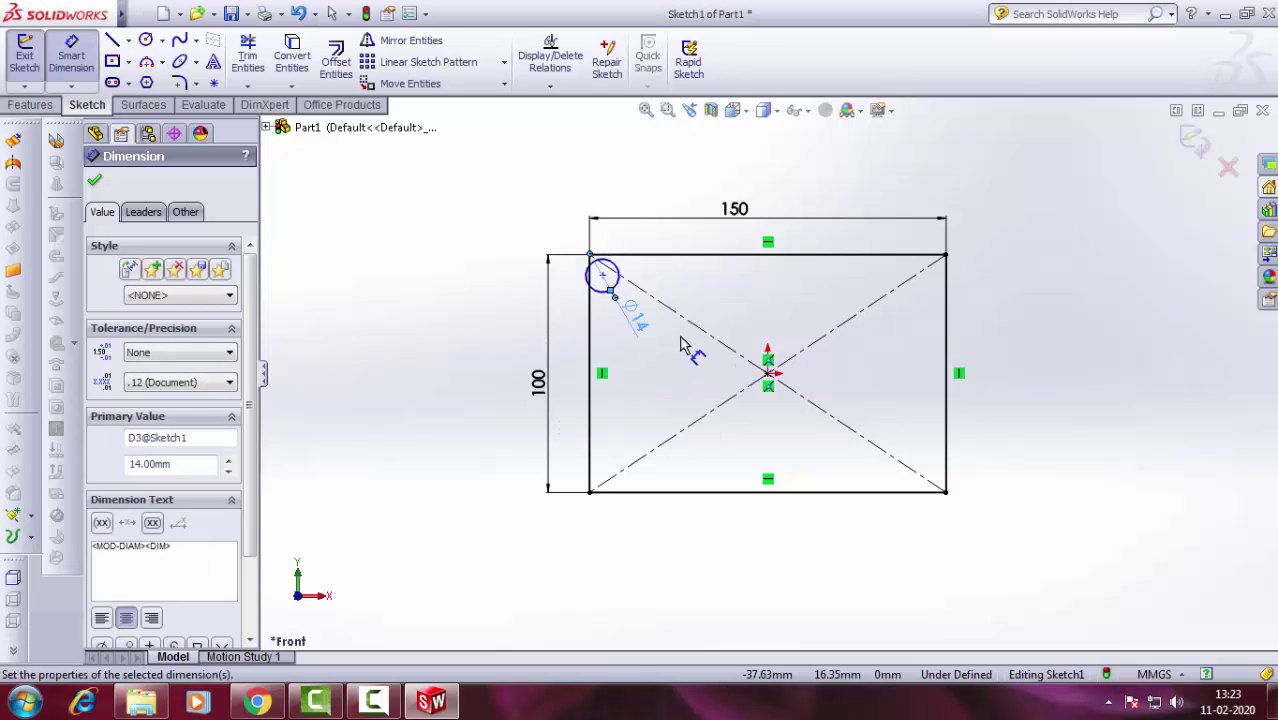
pyautogui.click(604, 277)
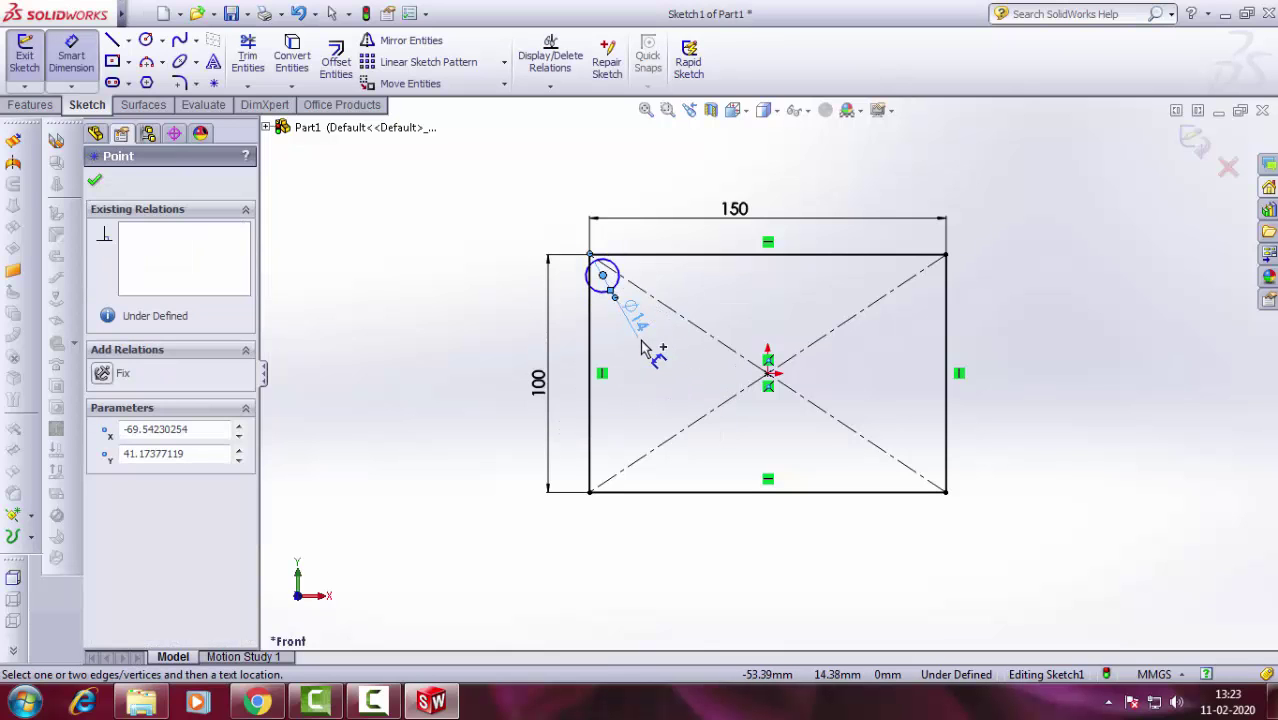
pyautogui.click(95, 188)
pyautogui.click(465, 348)
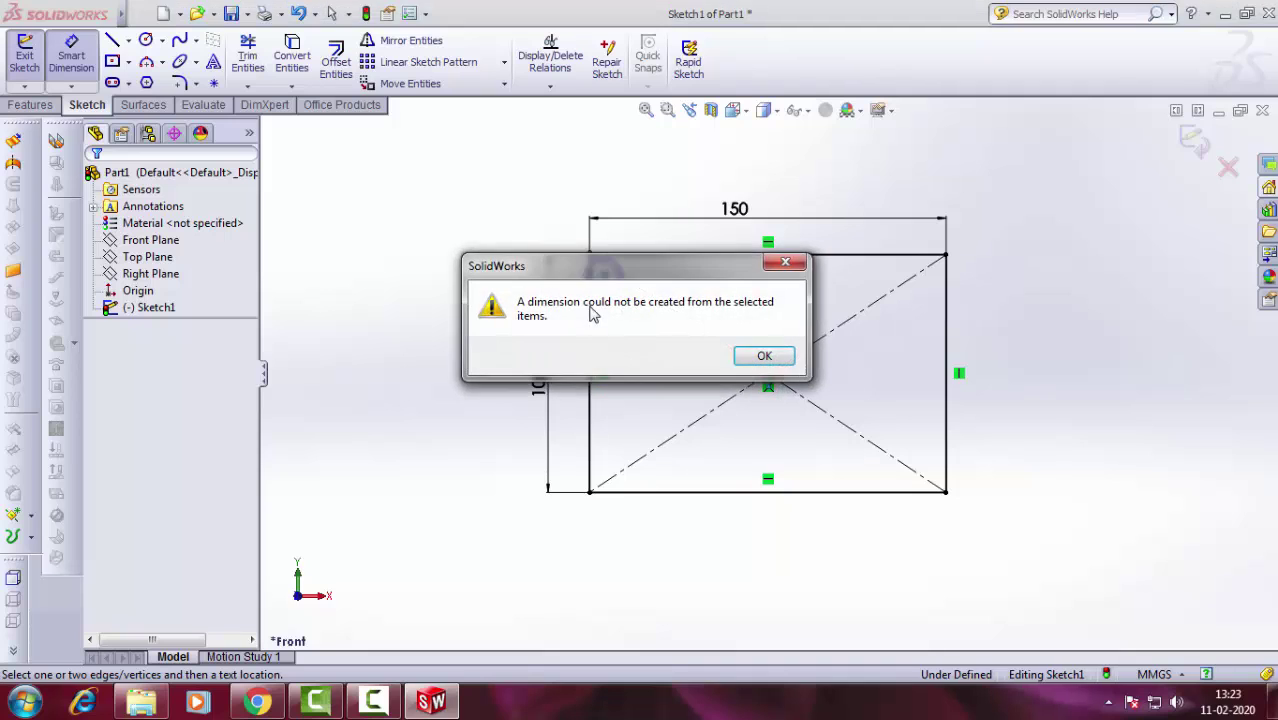
pyautogui.click(764, 358)
pyautogui.click(603, 275)
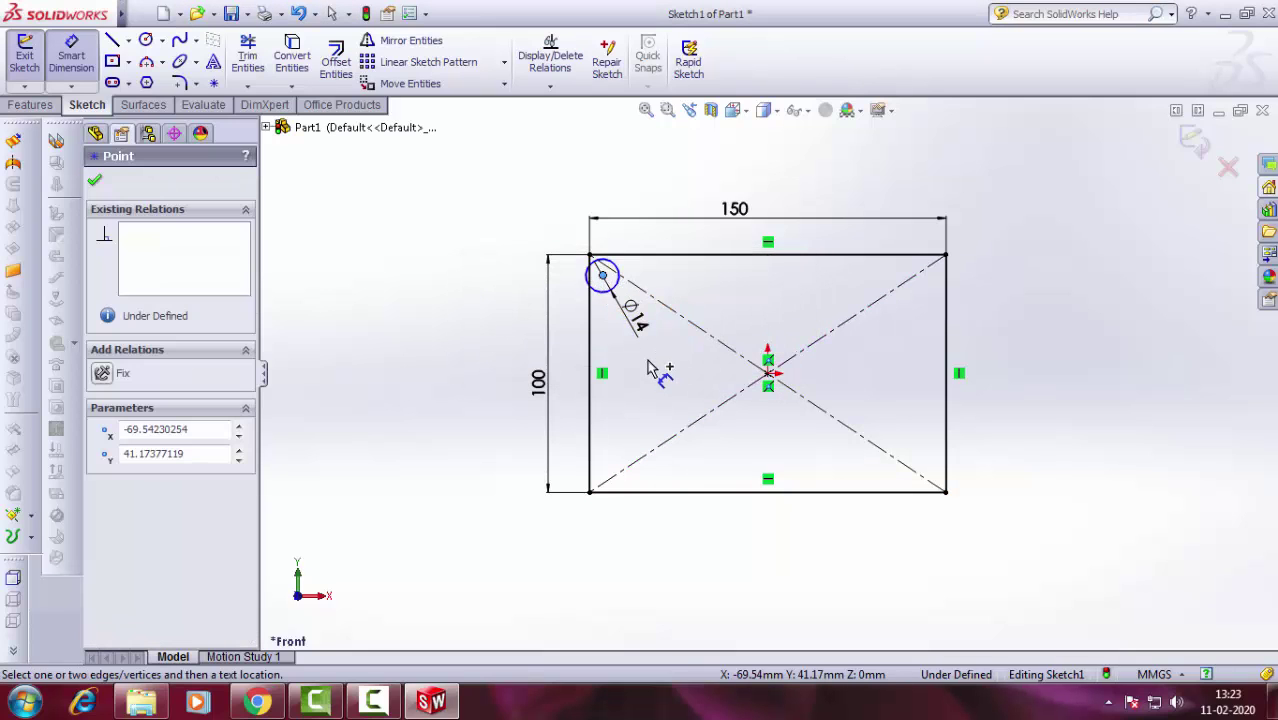
pyautogui.click(95, 186)
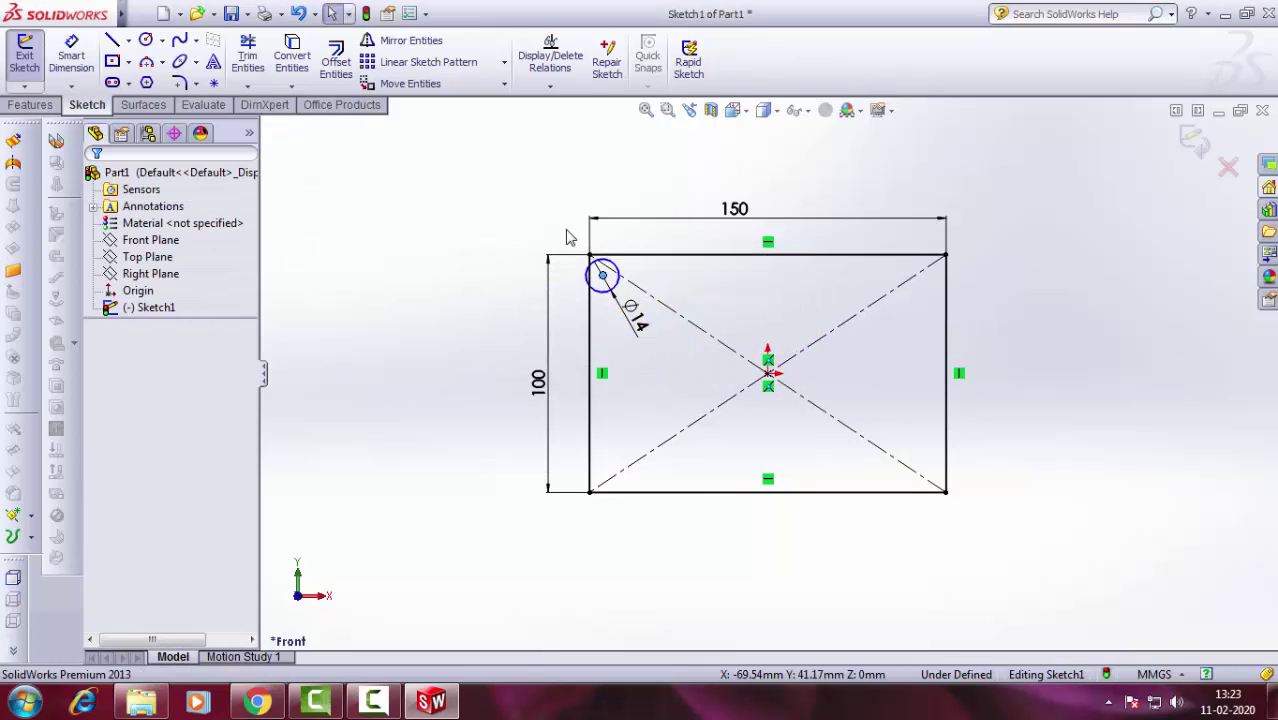
pyautogui.moveTo(603, 275)
pyautogui.mouseDown()
pyautogui.moveTo(653, 343)
pyautogui.moveTo(633, 280)
pyautogui.moveTo(618, 281)
pyautogui.mouseUp()
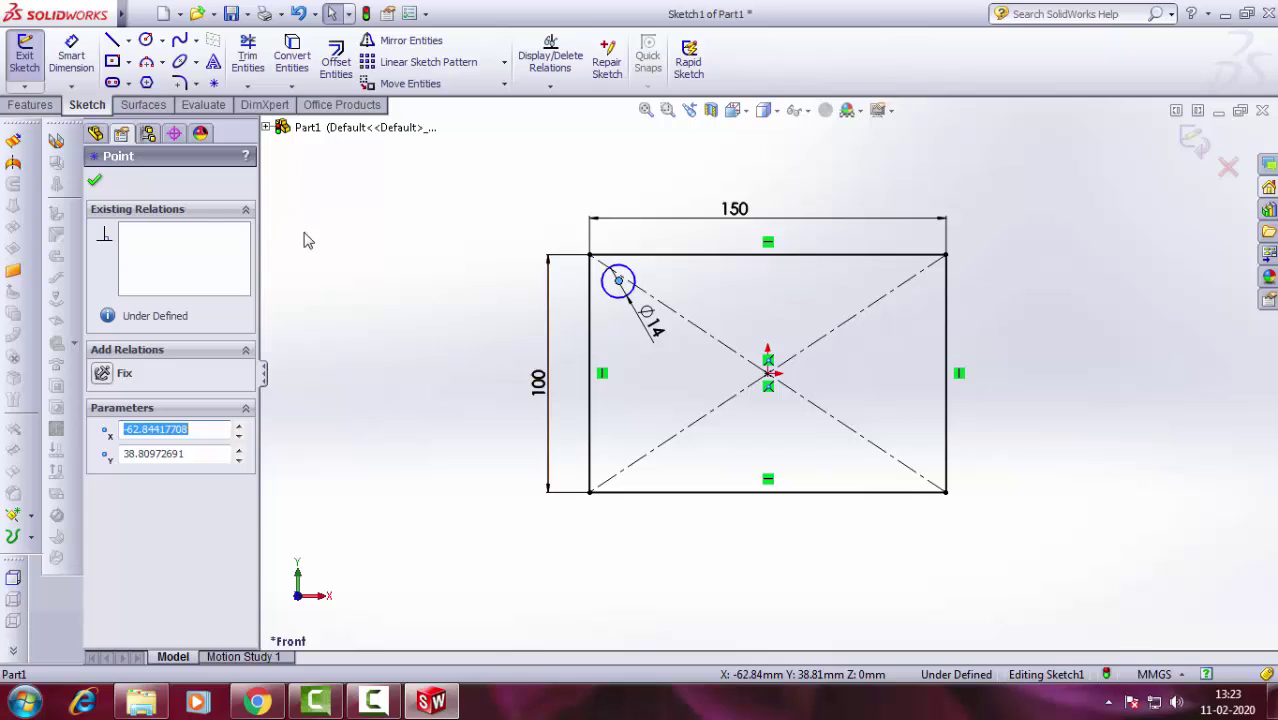
pyautogui.click(95, 183)
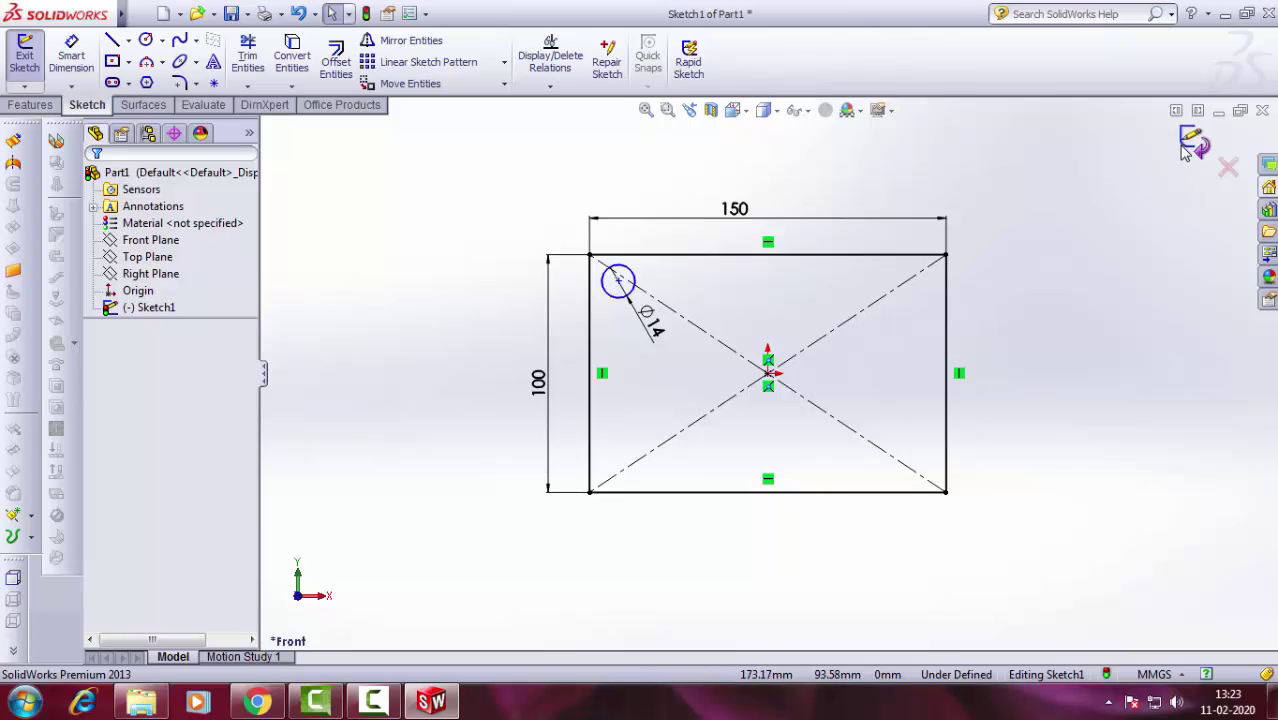
# Draw vertical and horizontal centerlines through the rectangle's edge midpoints.
pyautogui.click(129, 41)
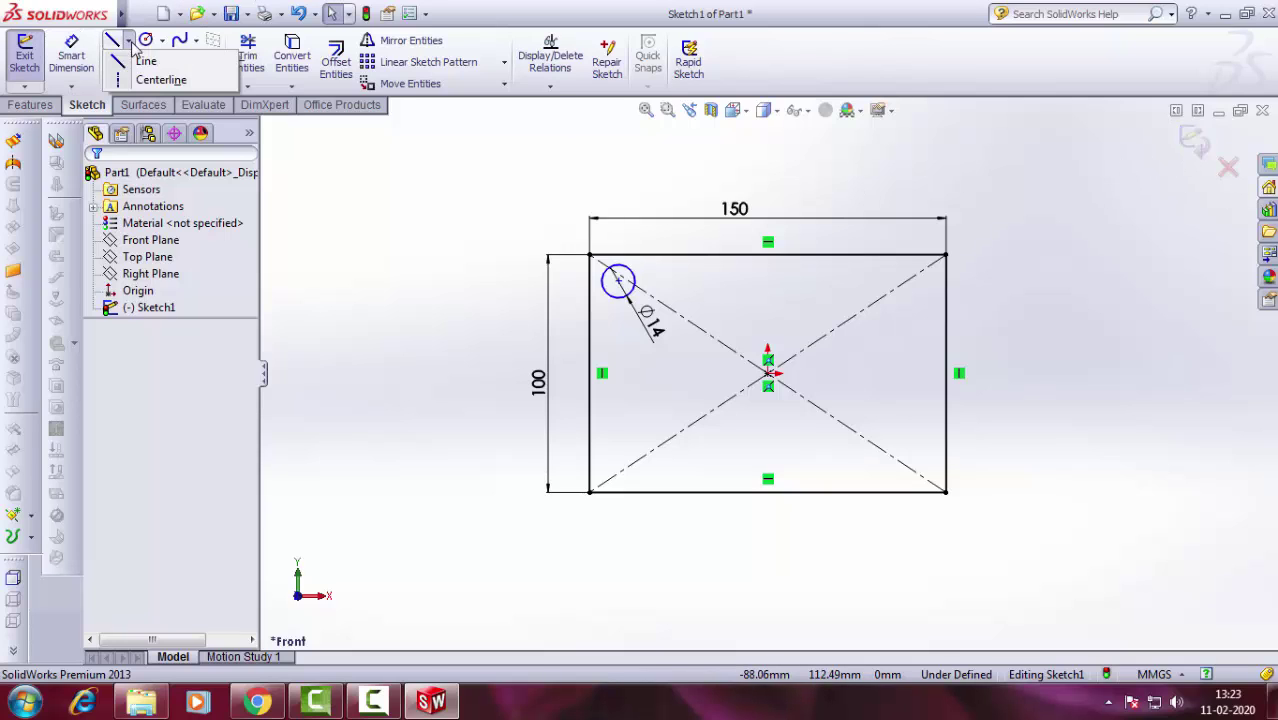
pyautogui.click(158, 80)
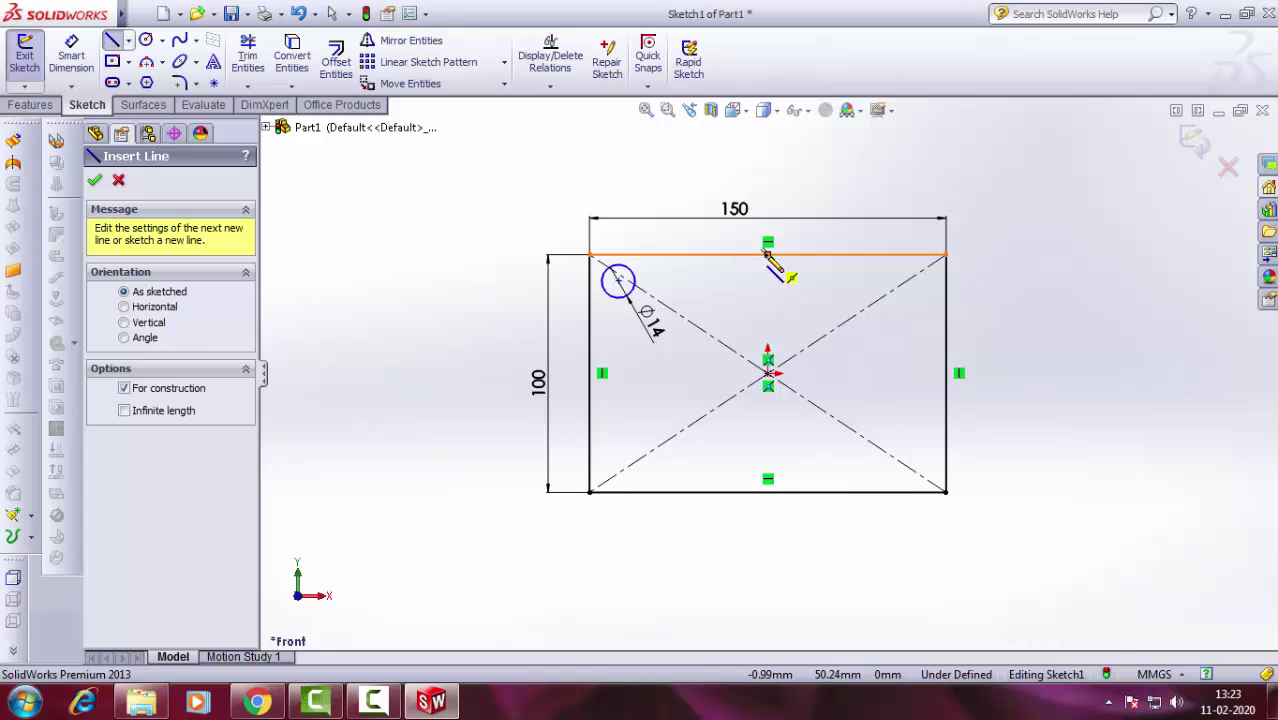
pyautogui.click(767, 255)
pyautogui.click(767, 492)
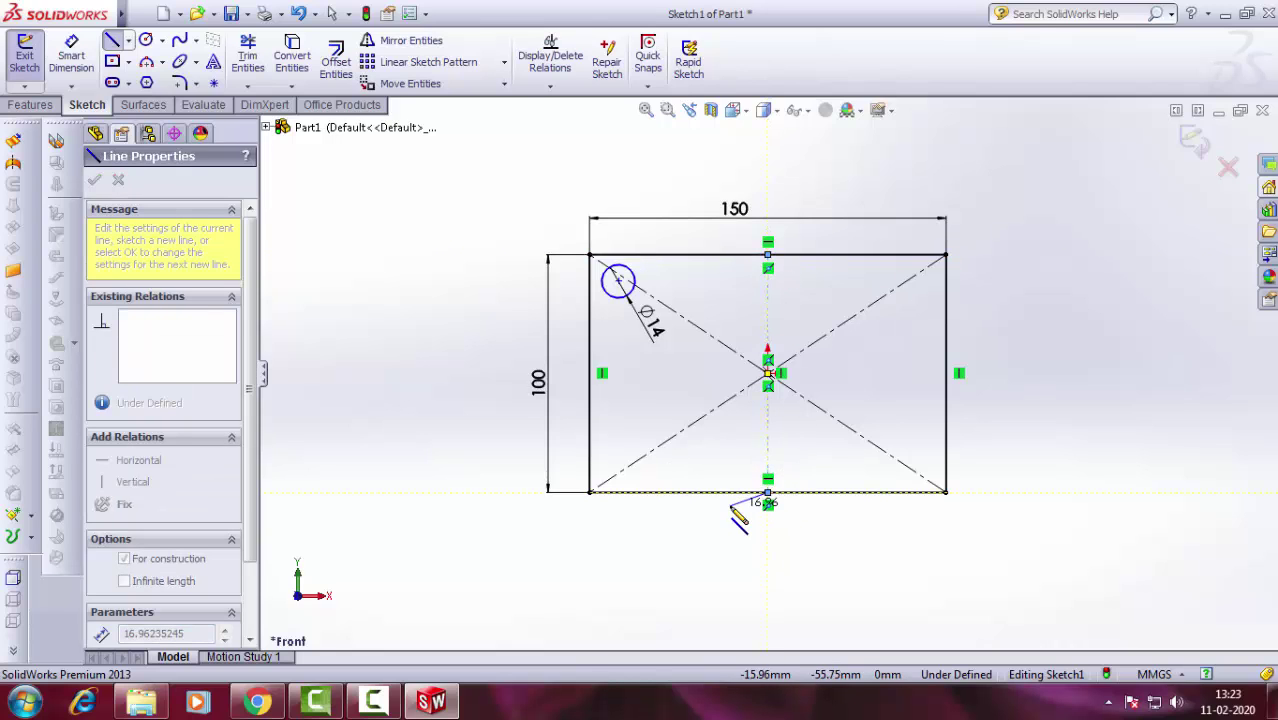
pyautogui.rightClick(731, 508)
pyautogui.click(765, 178)
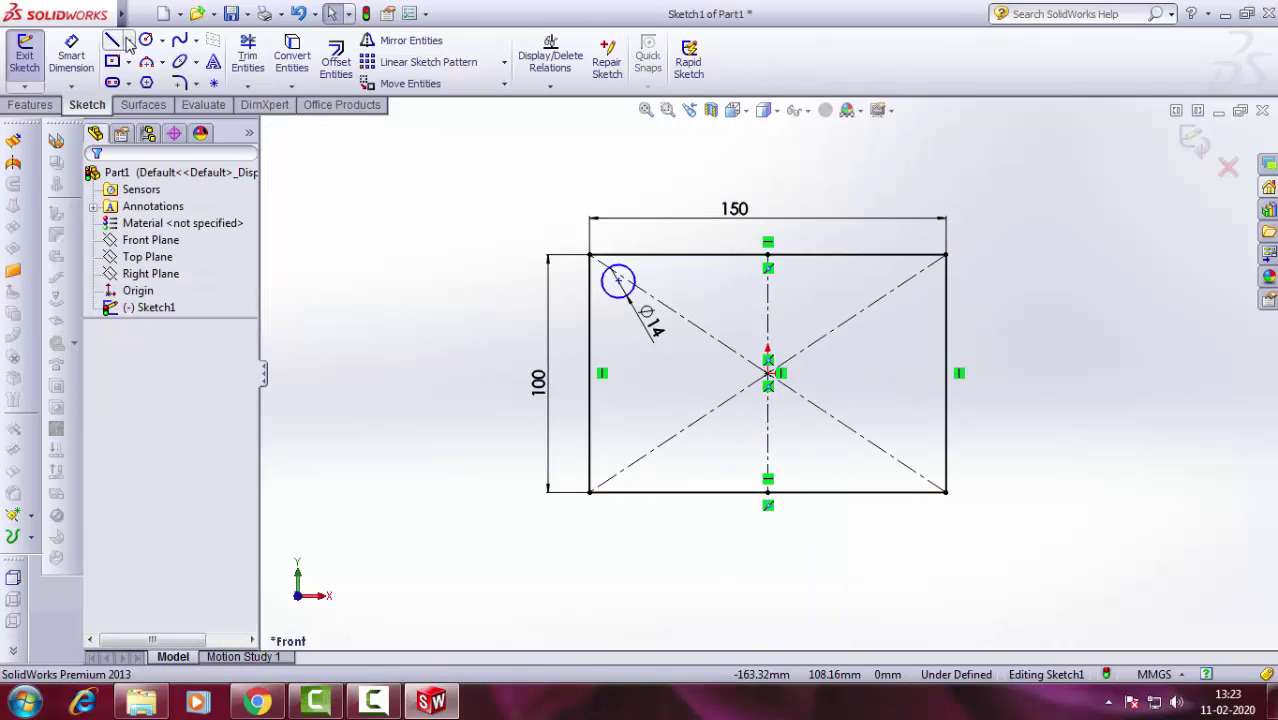
pyautogui.click(128, 40)
pyautogui.click(158, 80)
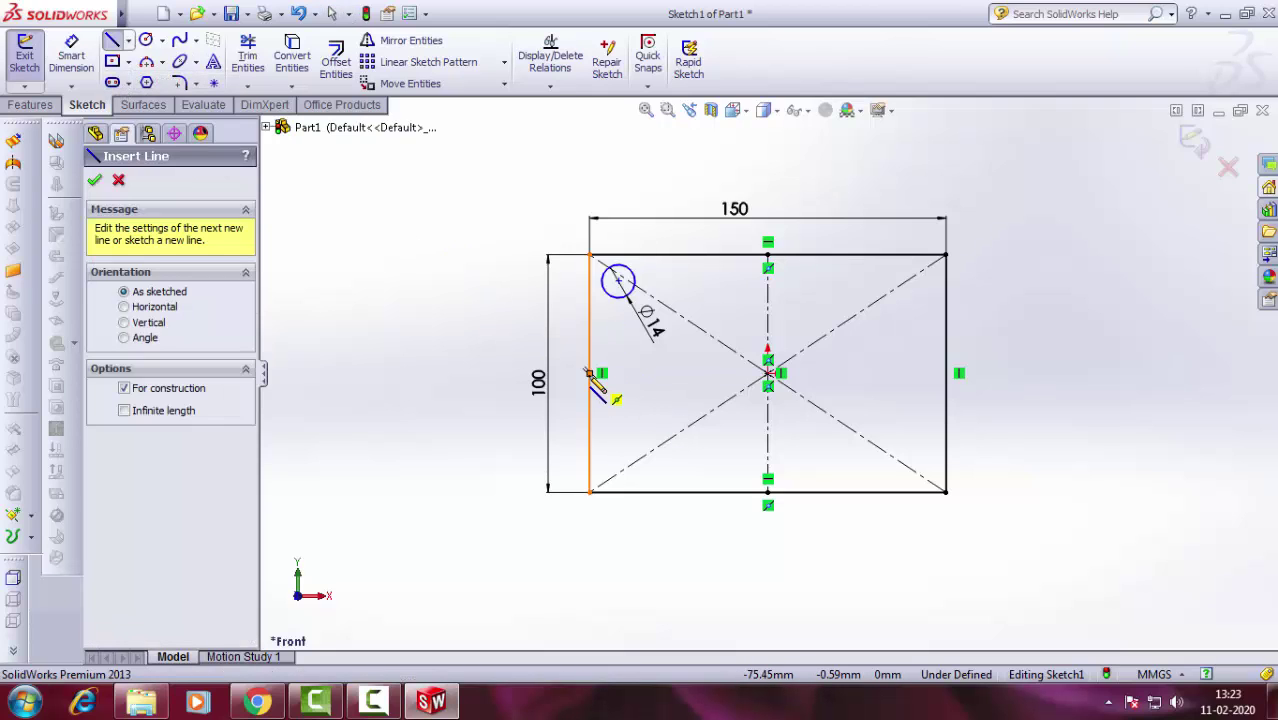
pyautogui.click(590, 373)
pyautogui.click(946, 373)
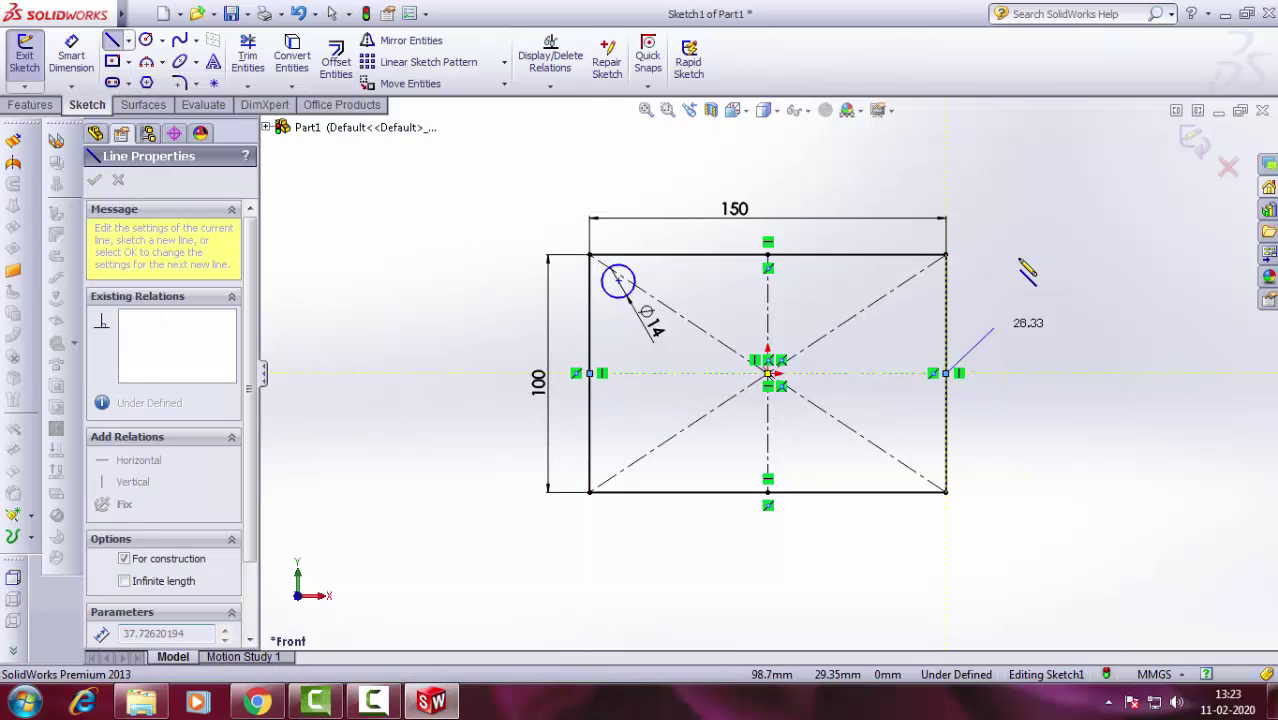
pyautogui.rightClick(1021, 264)
pyautogui.click(1090, 178)
# Mirror the Ø14 hole about the vertical centerline to the upper-right corner.
pyautogui.click(400, 40)
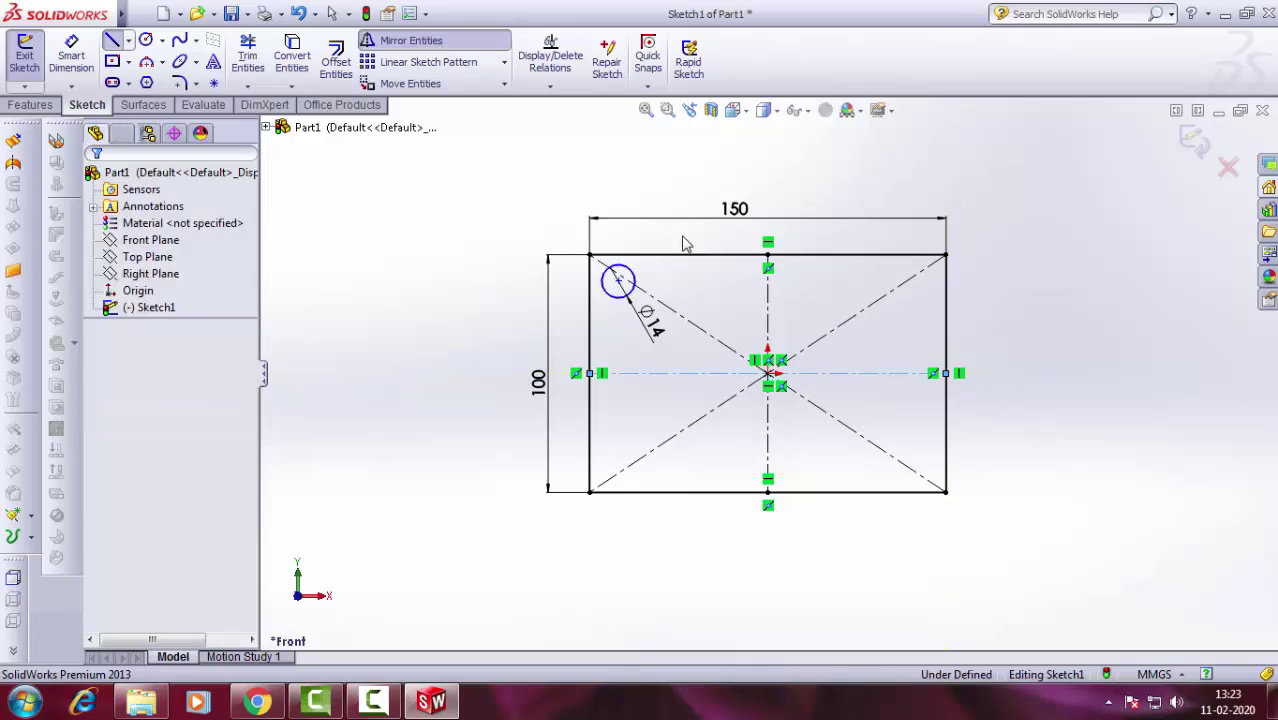
pyautogui.click(631, 296)
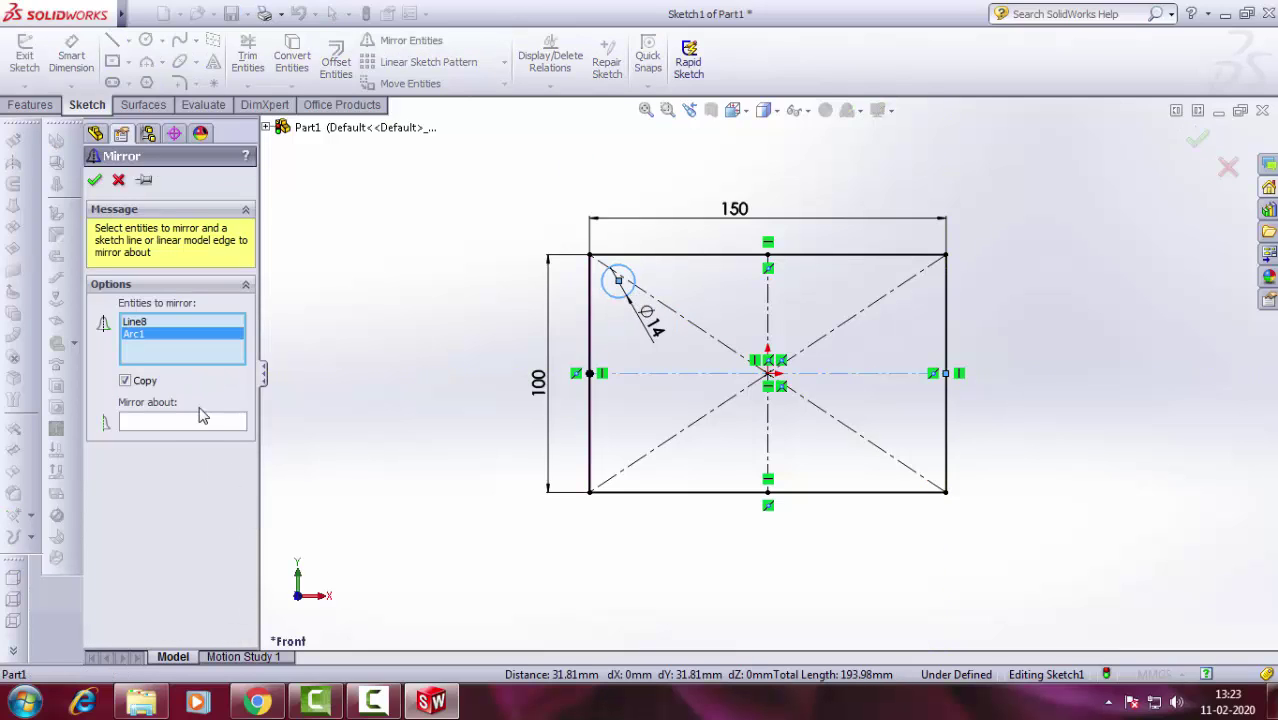
pyautogui.click(200, 418)
pyautogui.click(770, 318)
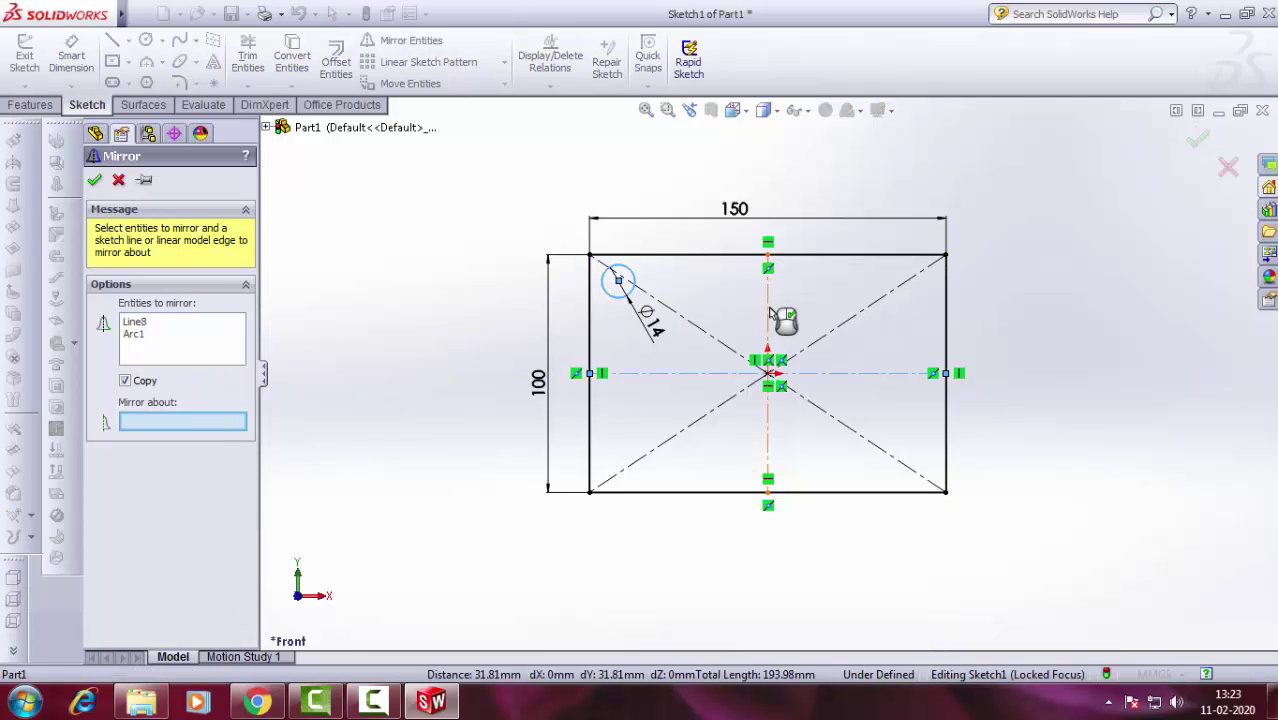
pyautogui.click(94, 181)
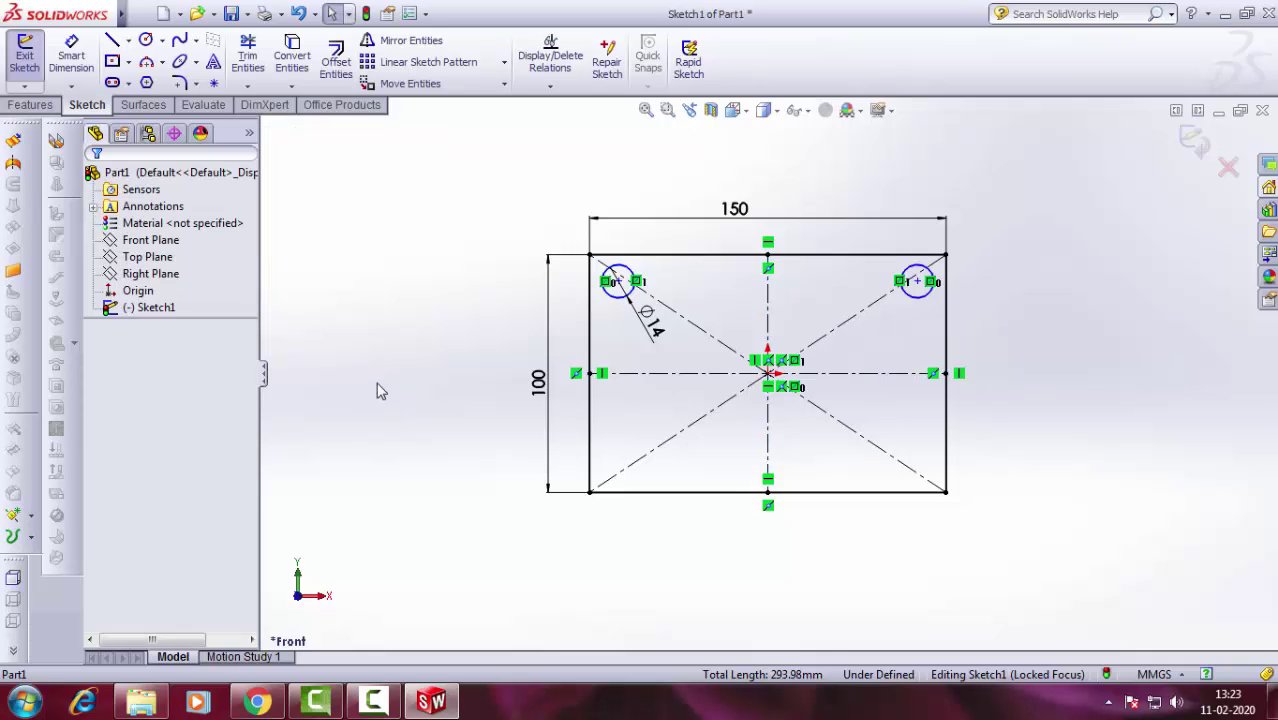
# Mirror both upper holes about the horizontal centerline to the bottom corners.
pyautogui.click(426, 52)
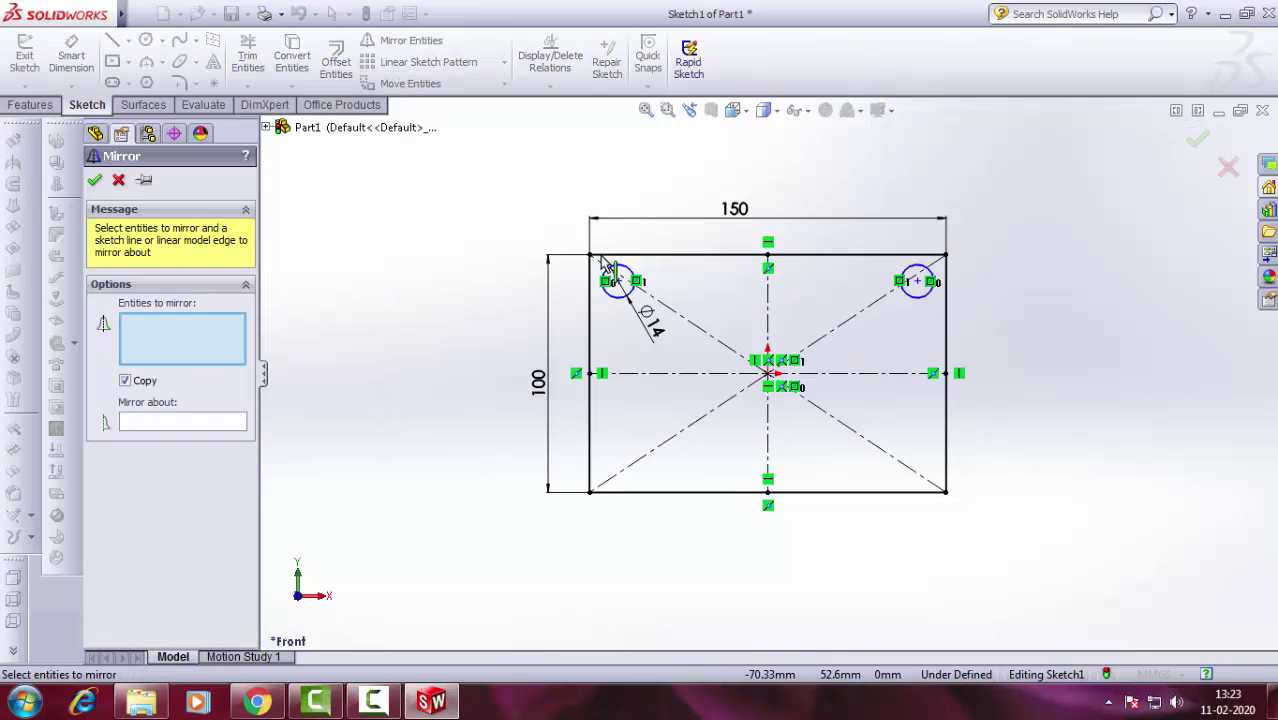
pyautogui.click(612, 307)
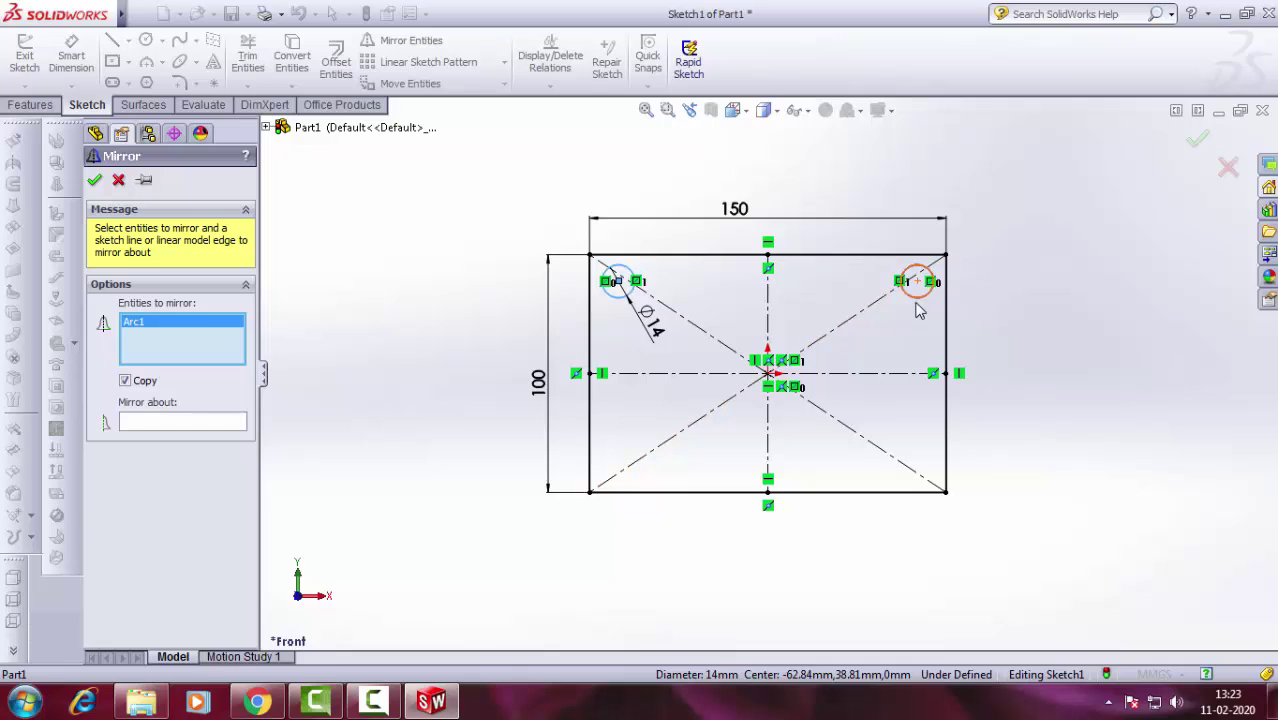
pyautogui.click(919, 311)
pyautogui.click(222, 426)
pyautogui.click(677, 374)
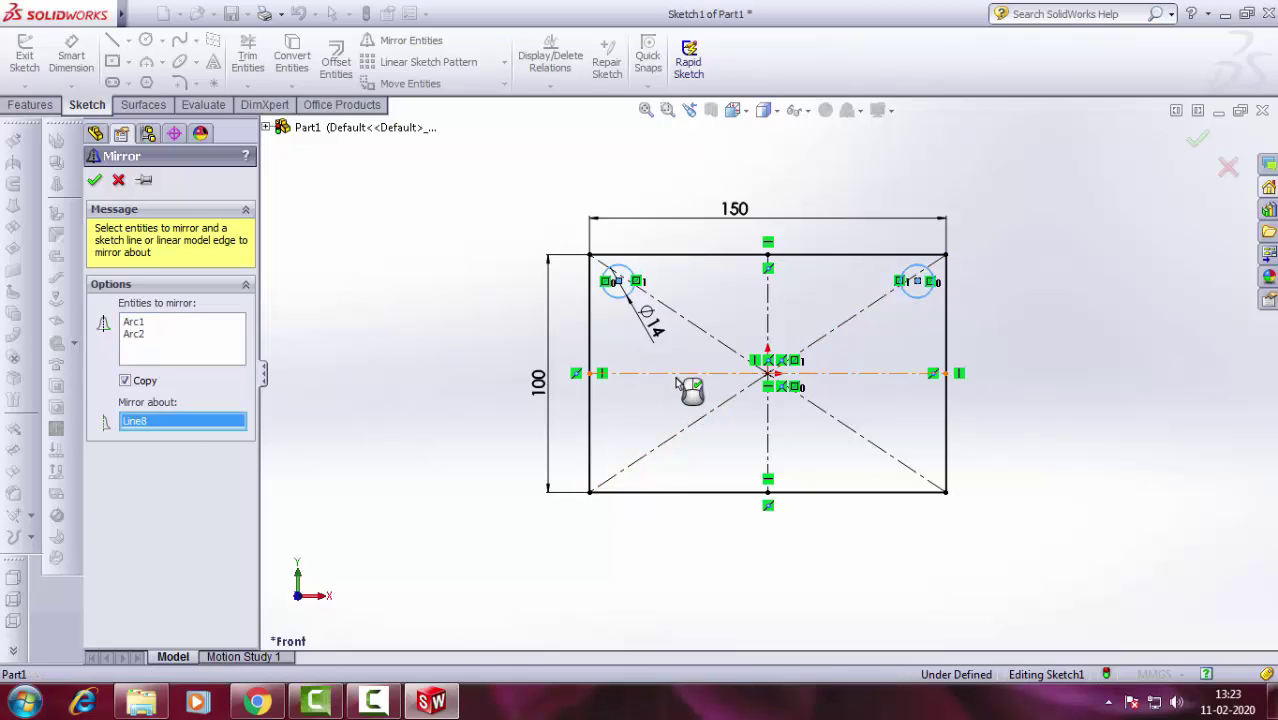
pyautogui.click(94, 180)
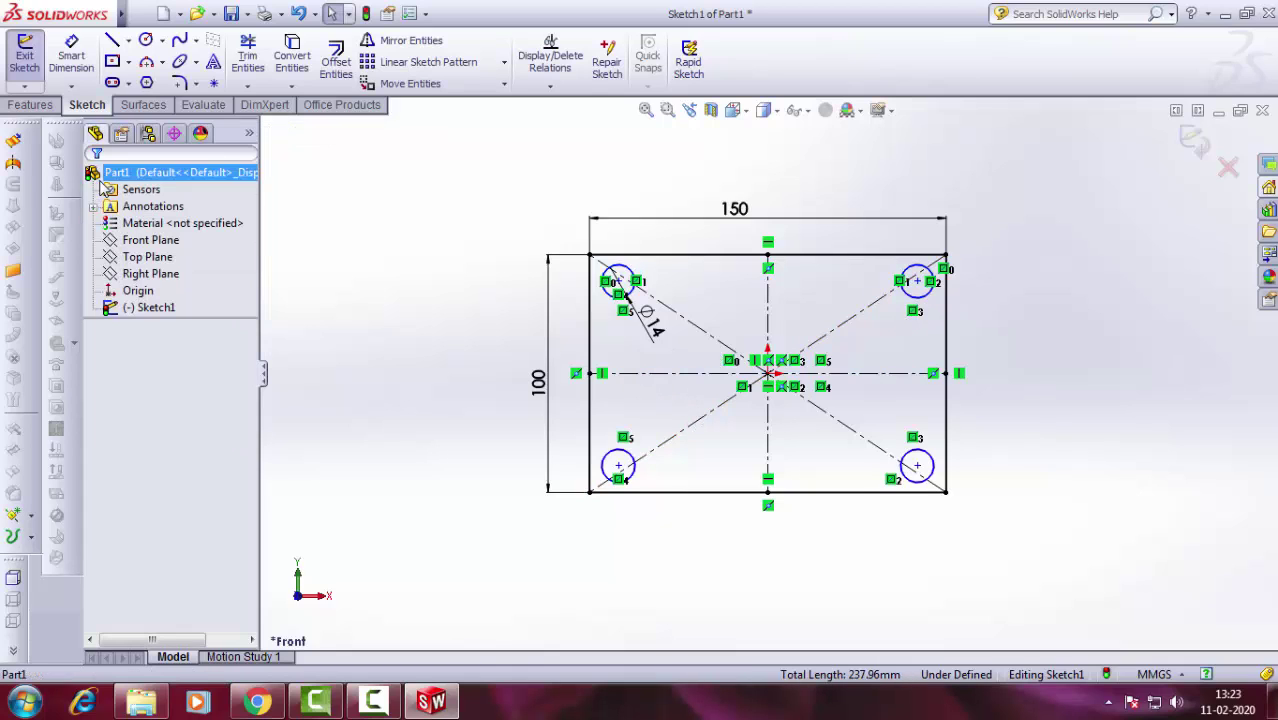
pyautogui.click(38, 106)
# Extrude the sketch 10 mm into a plate and save it as 'plate 1'.
pyautogui.click(36, 82)
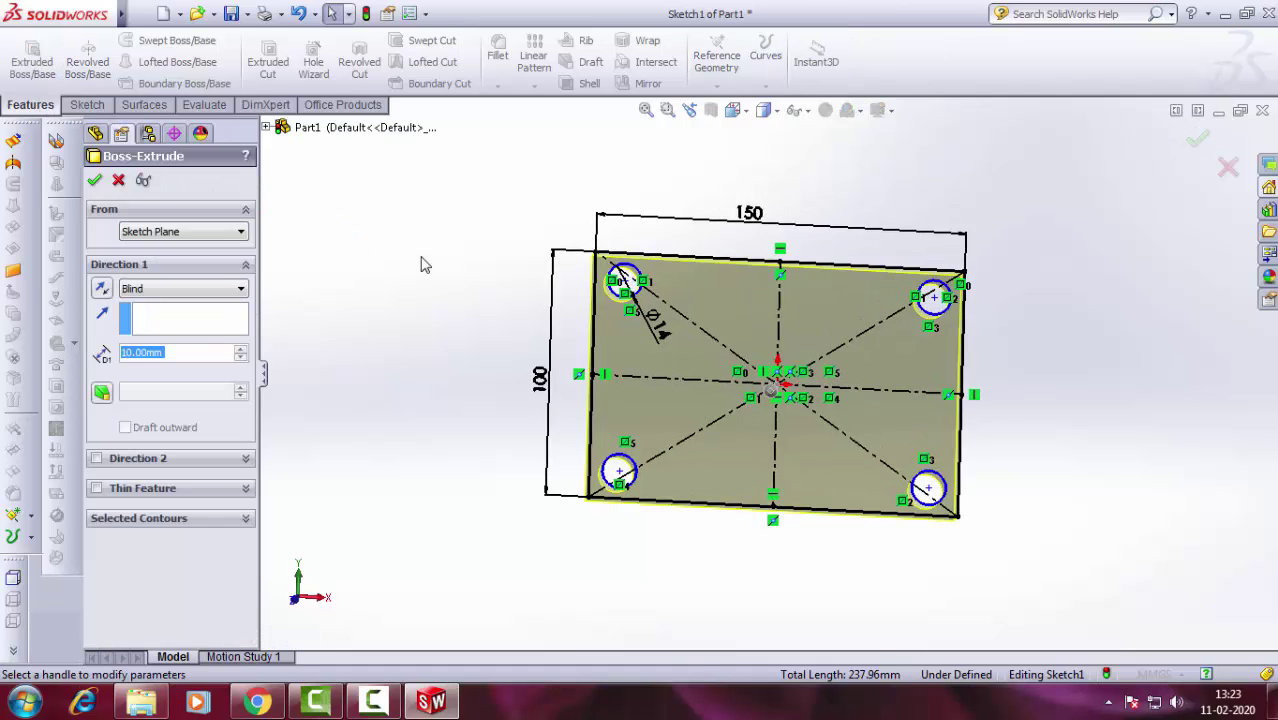
pyautogui.click(96, 180)
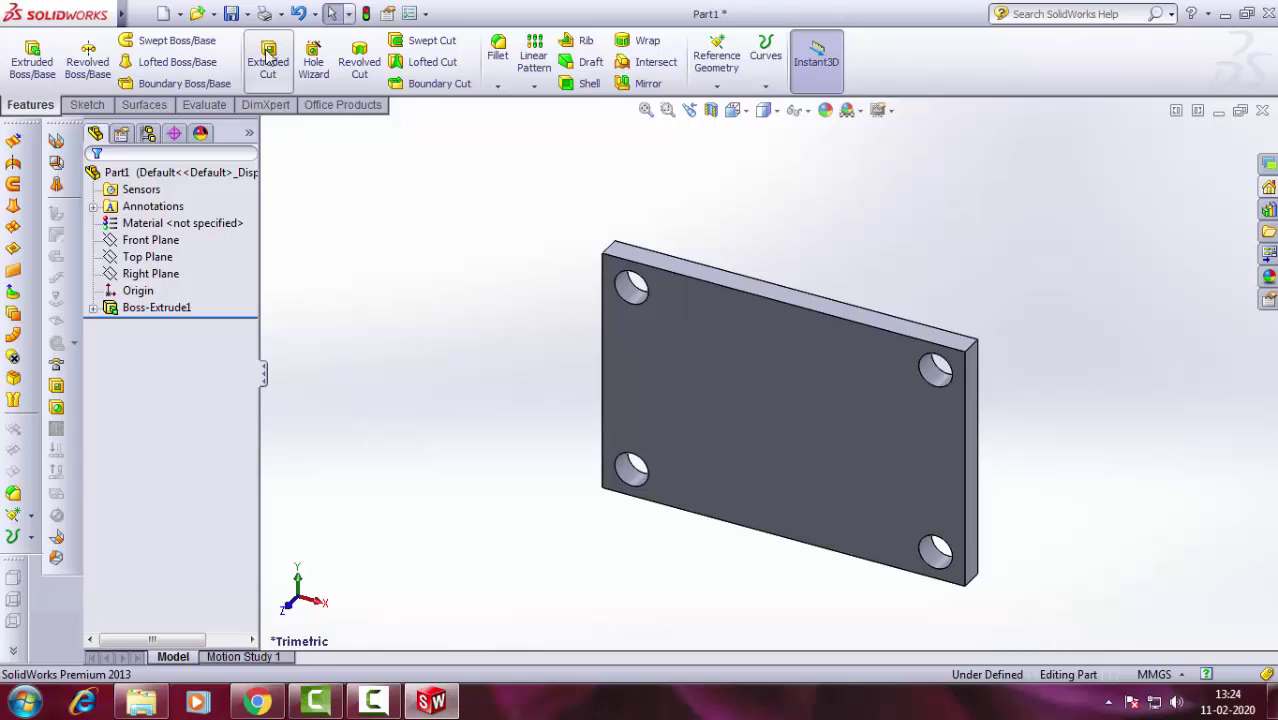
pyautogui.click(231, 13)
pyautogui.write('plate 1')
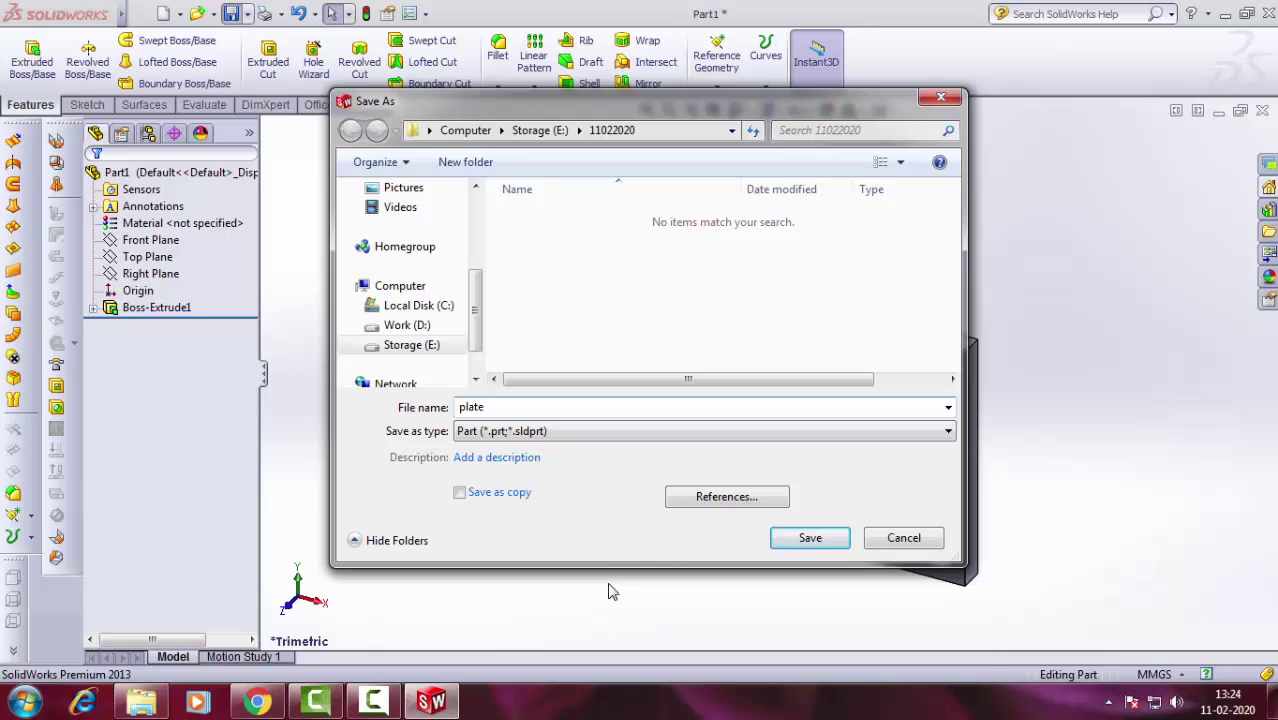
pyautogui.click(811, 545)
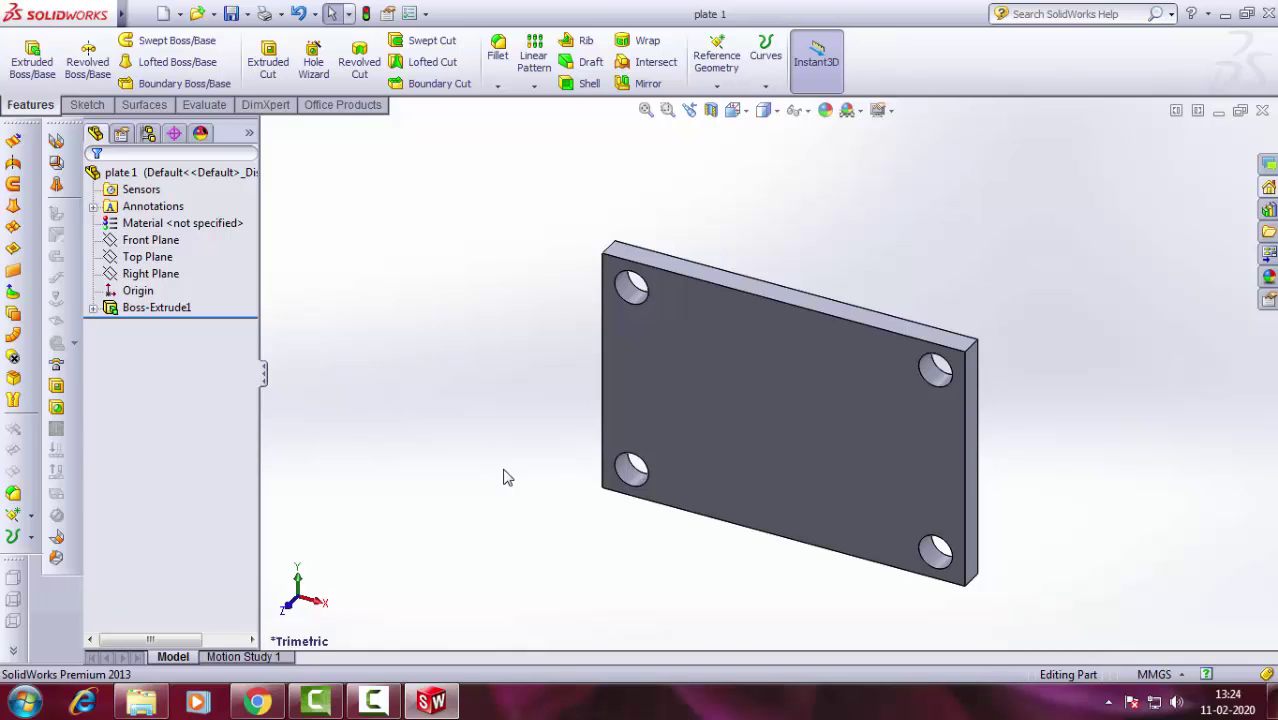
# Assign 201 Annealed Stainless Steel (SS) as the plate's material.
pyautogui.moveTo(507, 478)
pyautogui.mouseDown(button='middle')
pyautogui.moveTo(542, 470)
pyautogui.moveTo(293, 253)
pyautogui.mouseUp(button='middle')
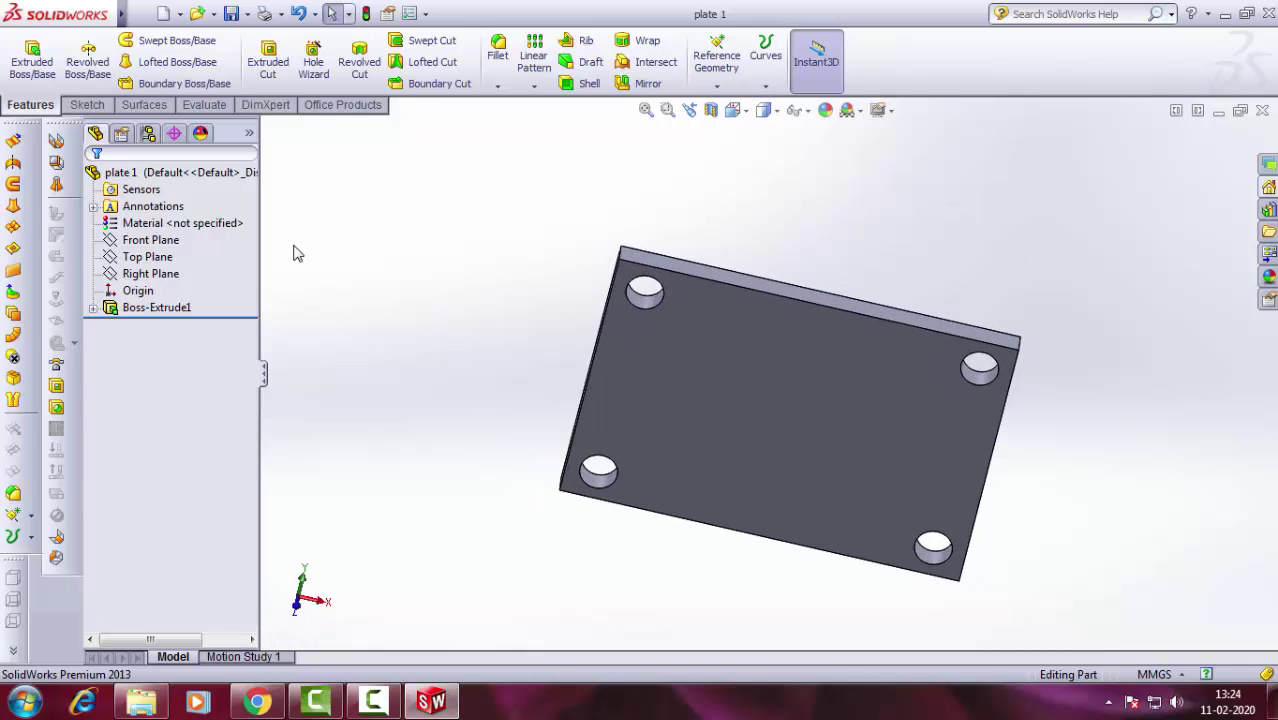
pyautogui.rightClick(194, 223)
pyautogui.click(268, 237)
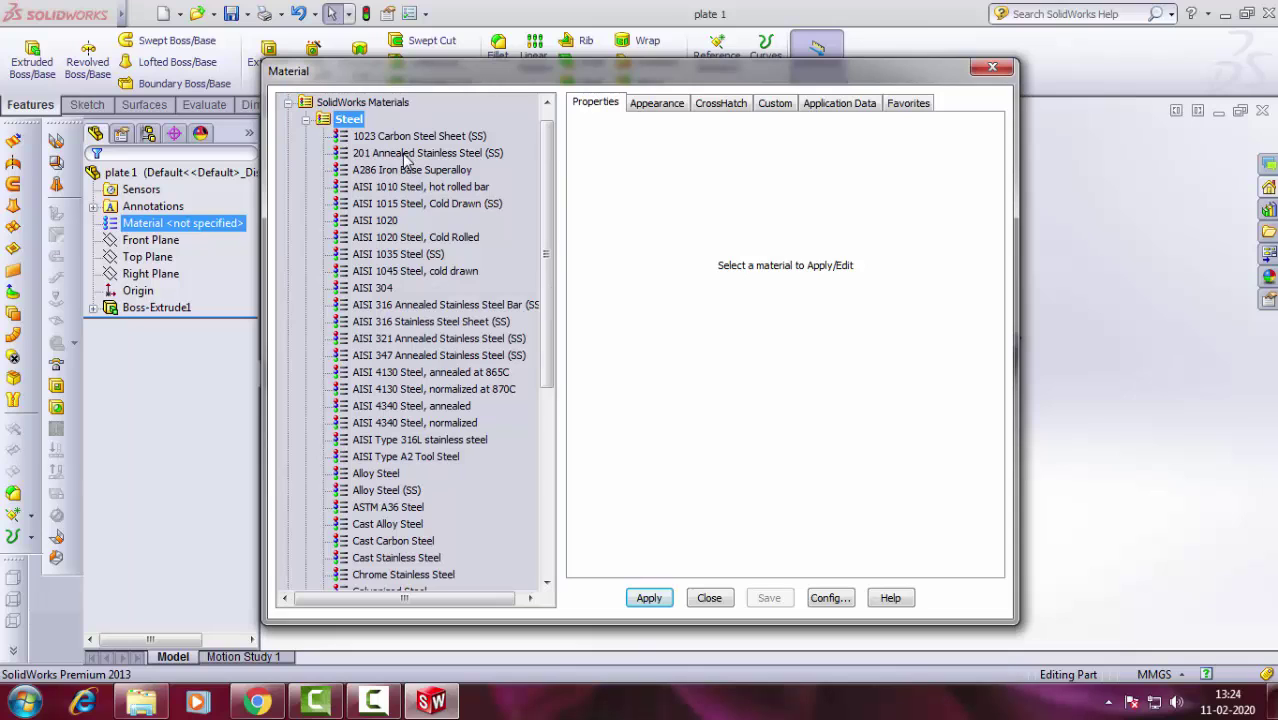
pyautogui.click(407, 153)
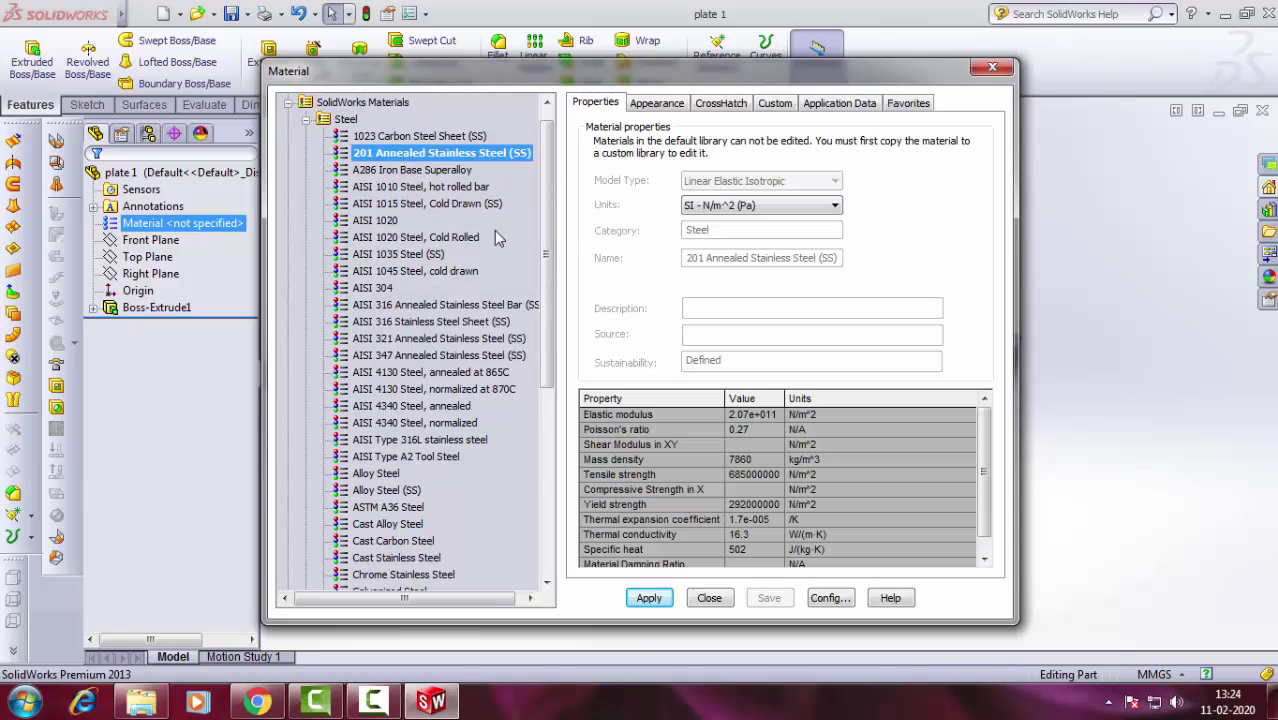
pyautogui.click(708, 600)
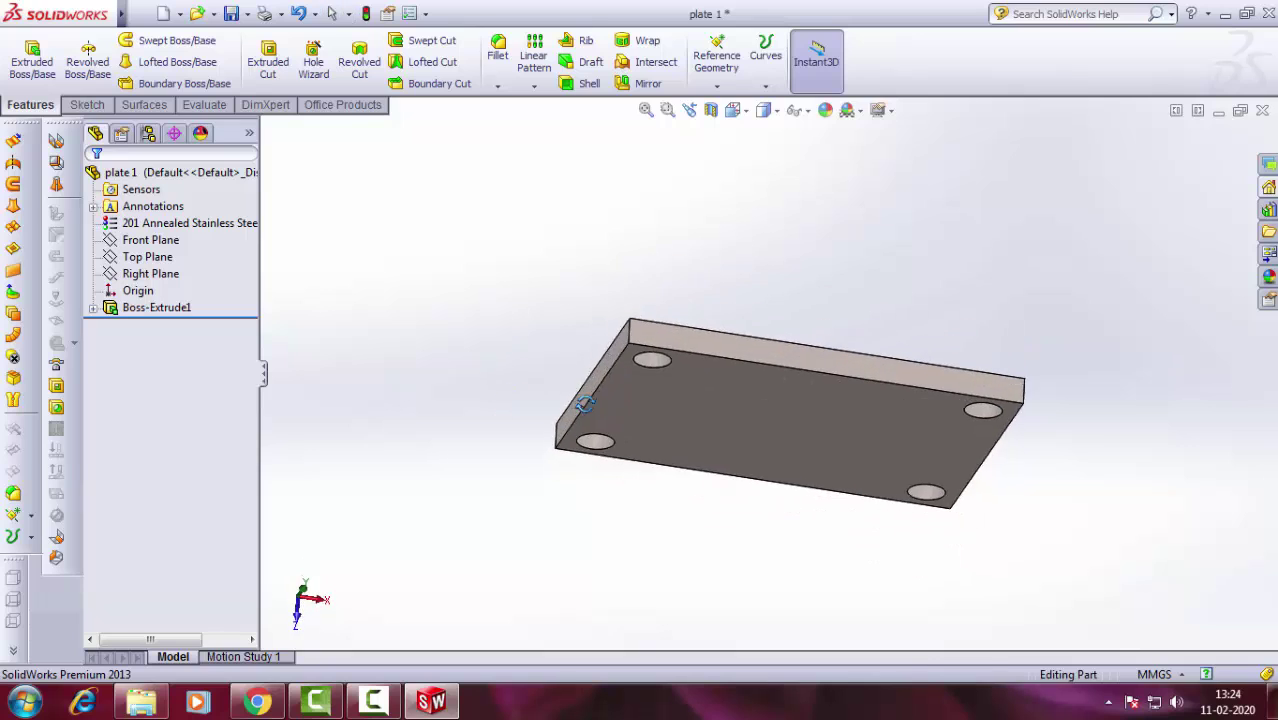
# Re-save plate 1 and start a new document.
pyautogui.moveTo(506, 322); pyautogui.dragTo(445, 254, button='middle')
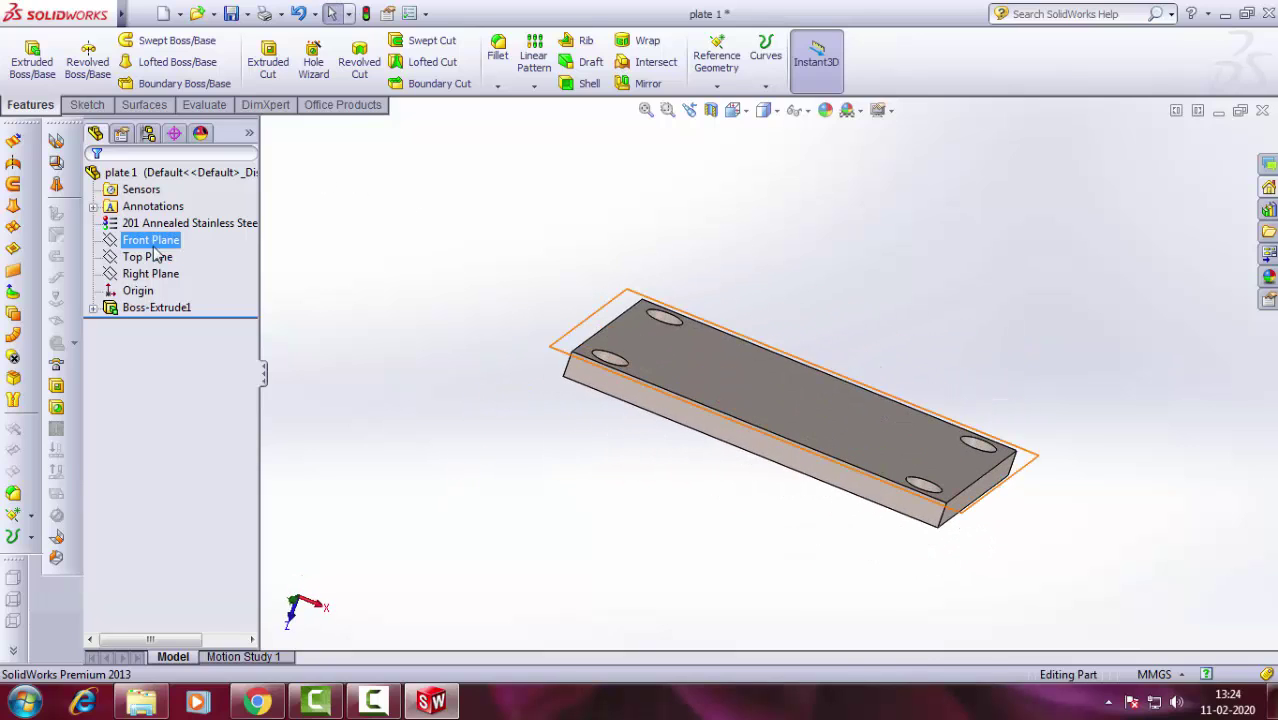
pyautogui.click(233, 16)
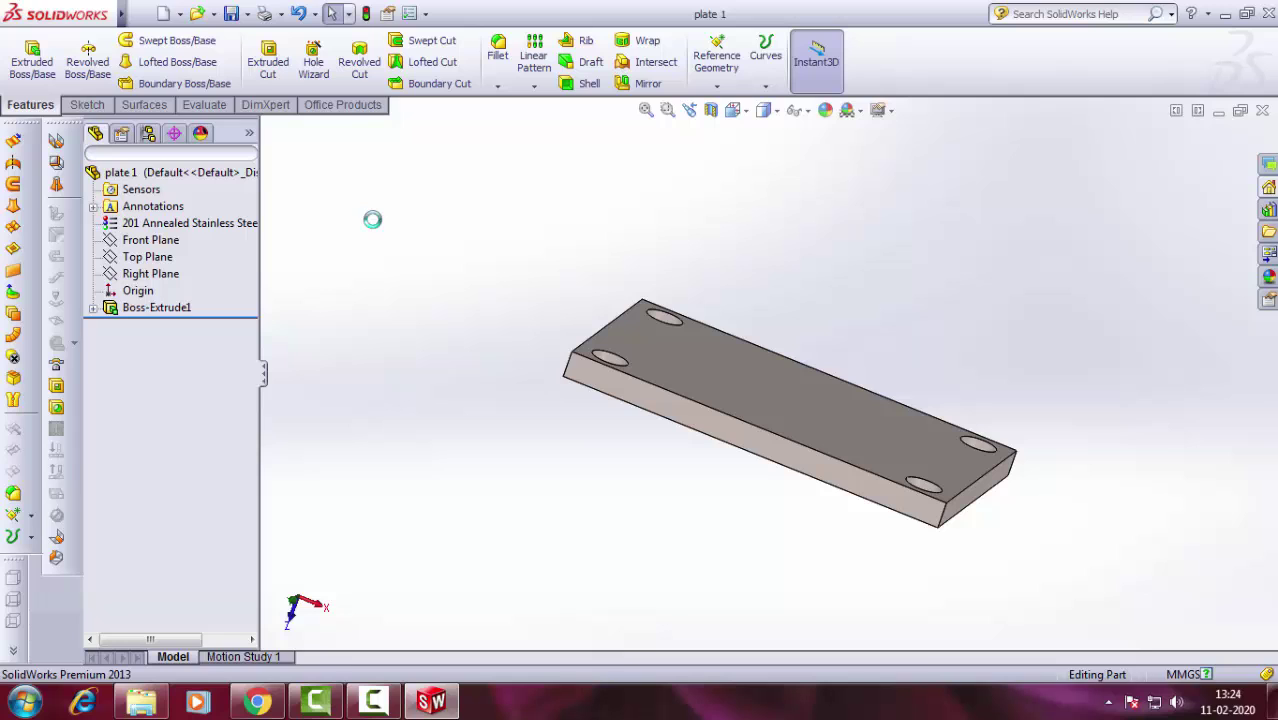
pyautogui.click(165, 16)
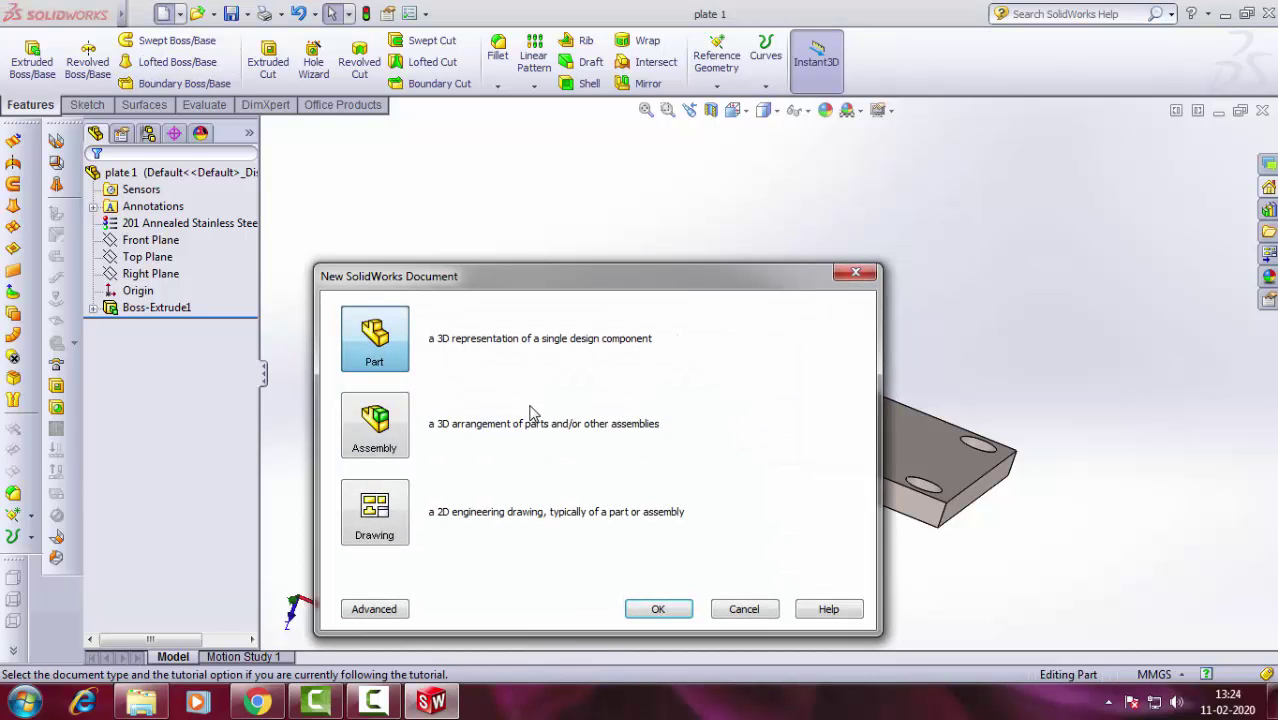
# Create a new part and sketch a hexagon centred on the origin on the Front Plane.
pyautogui.click(659, 610)
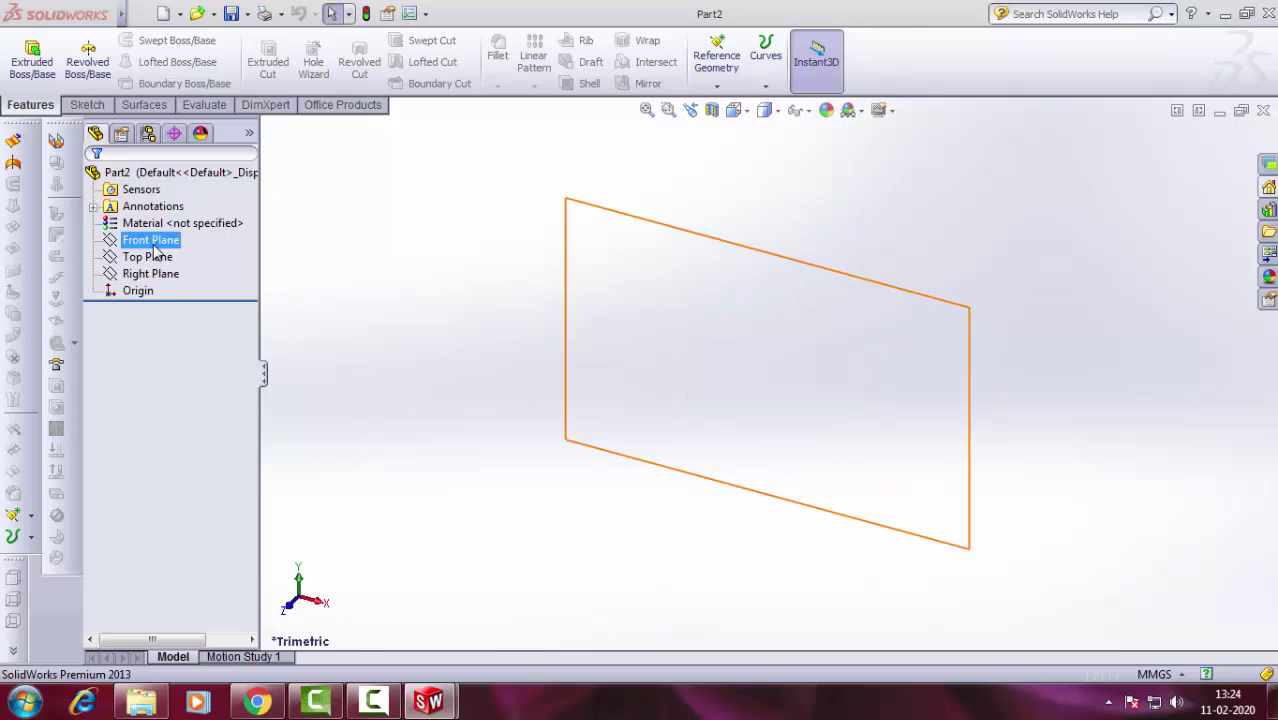
pyautogui.click(200, 243)
pyautogui.click(236, 220)
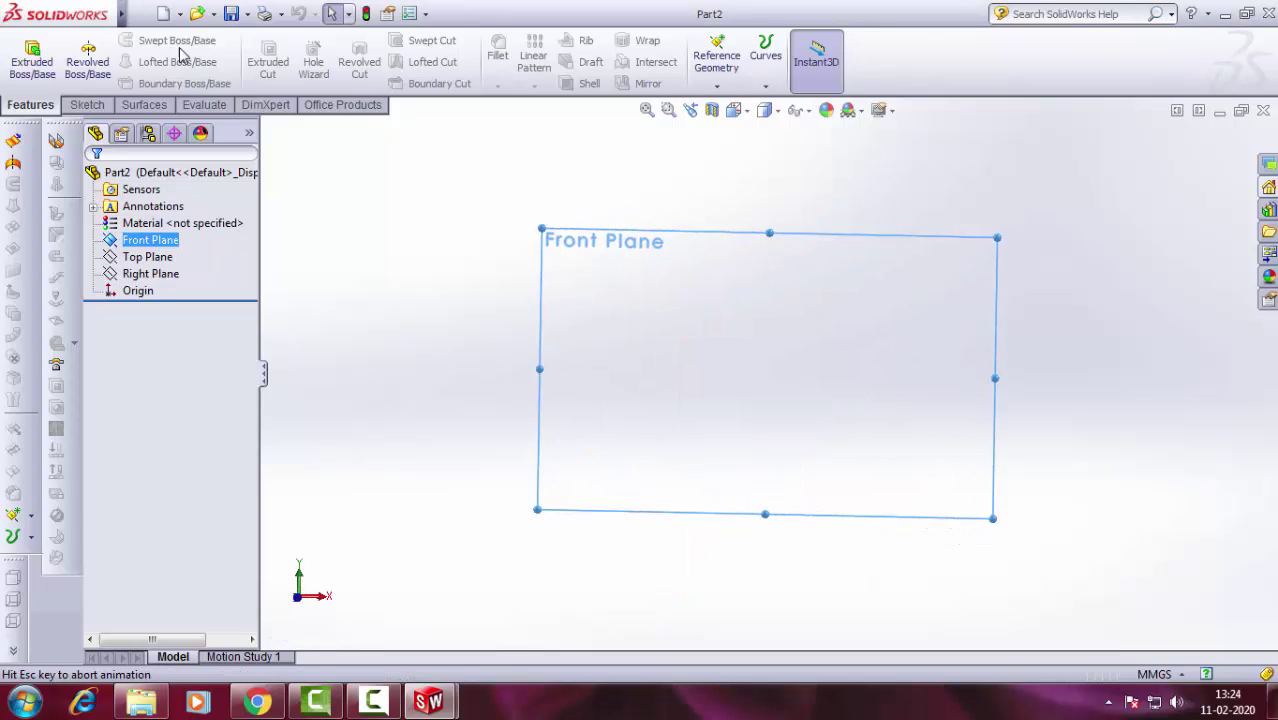
pyautogui.click(89, 104)
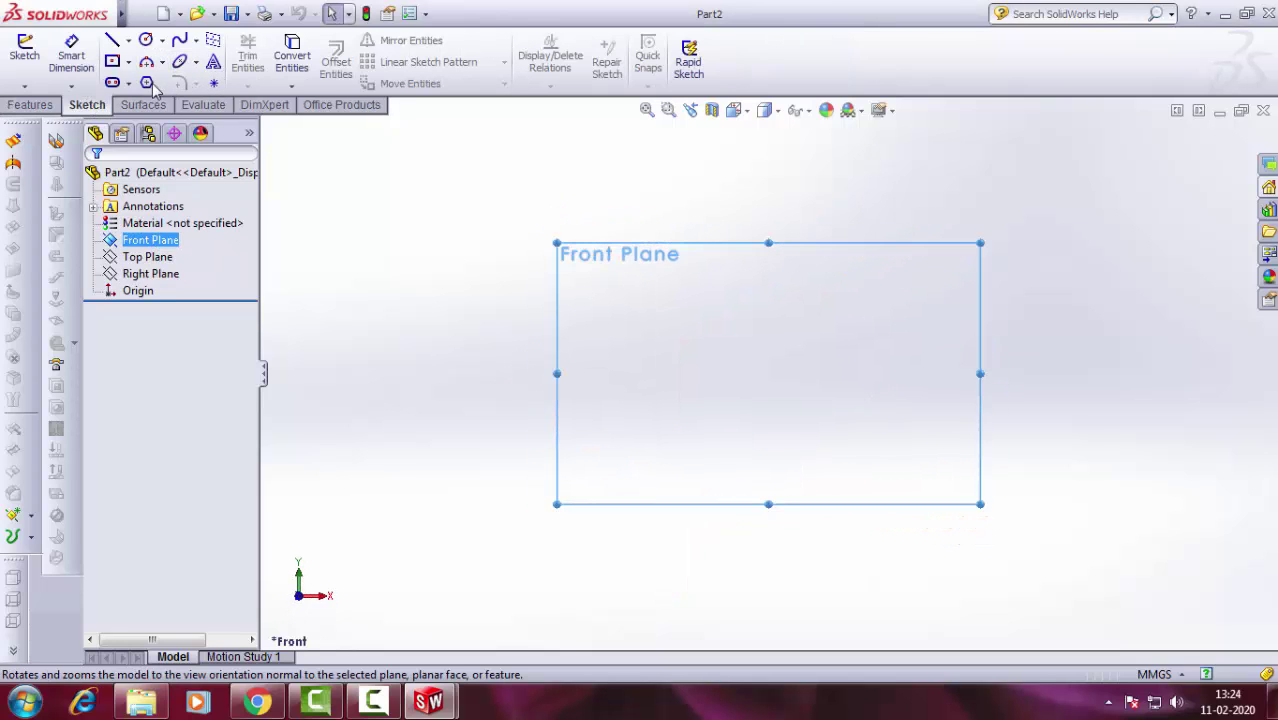
pyautogui.click(146, 83)
pyautogui.click(769, 372)
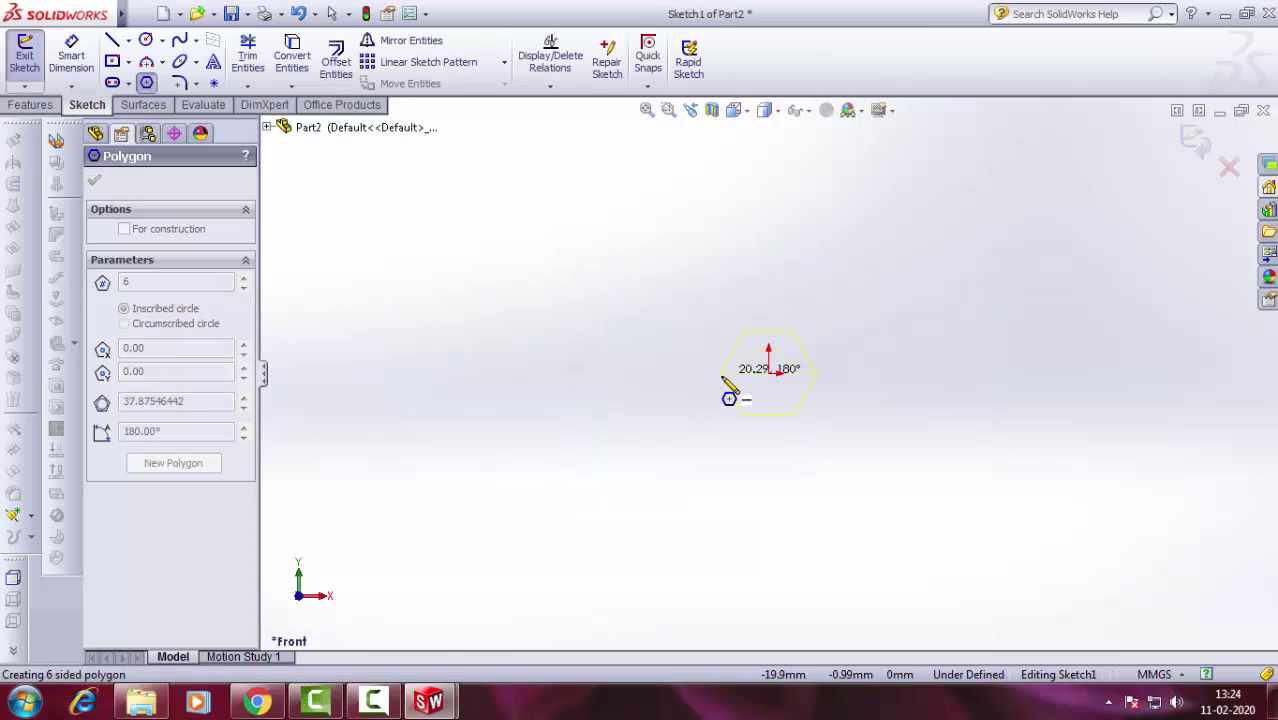
pyautogui.click(725, 378)
pyautogui.rightClick(620, 305)
pyautogui.click(660, 217)
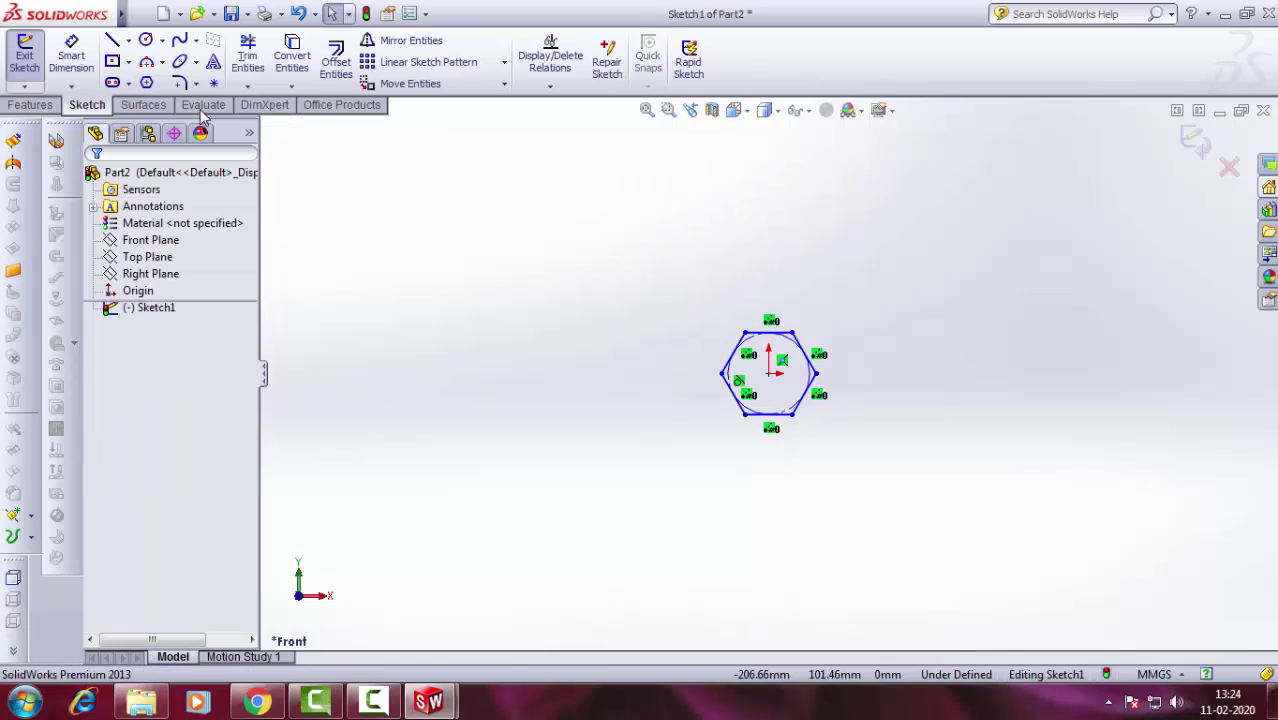
# Dimension the hexagon 20 mm across its corners.
pyautogui.click(722, 375)
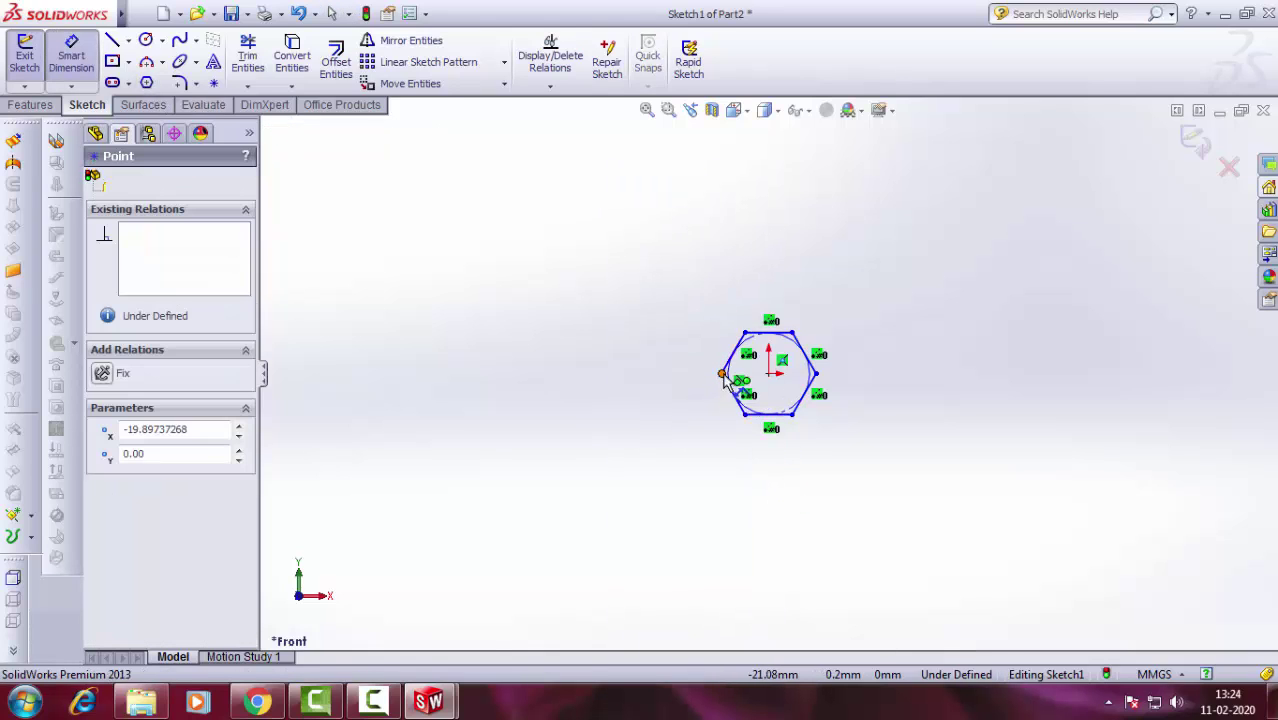
pyautogui.click(817, 373)
pyautogui.click(770, 316)
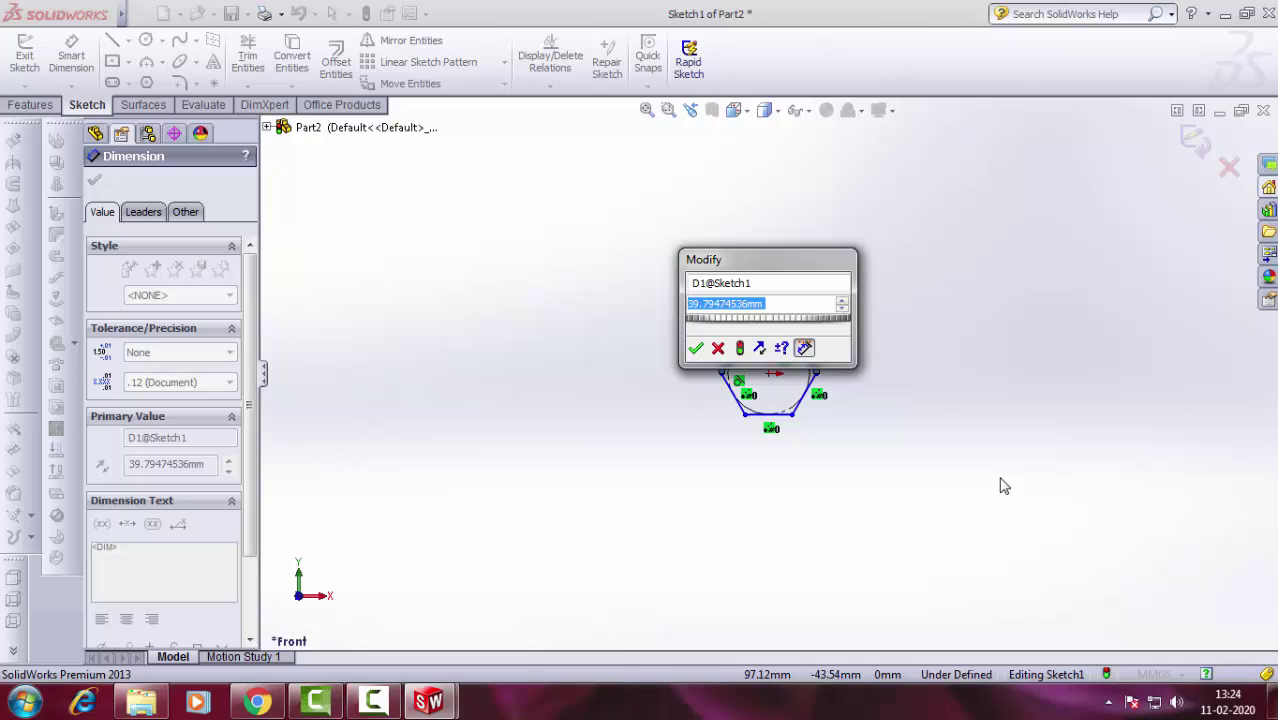
pyautogui.write('20')
pyautogui.press('Return')
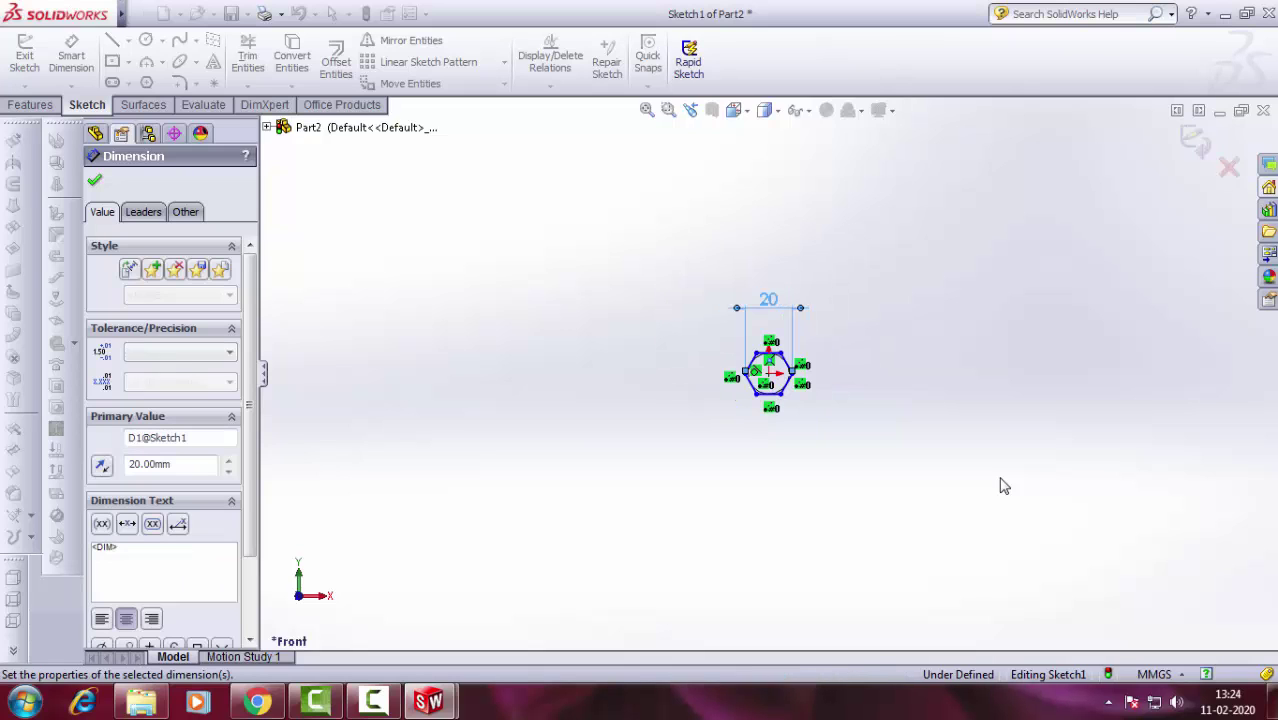
pyautogui.click(94, 180)
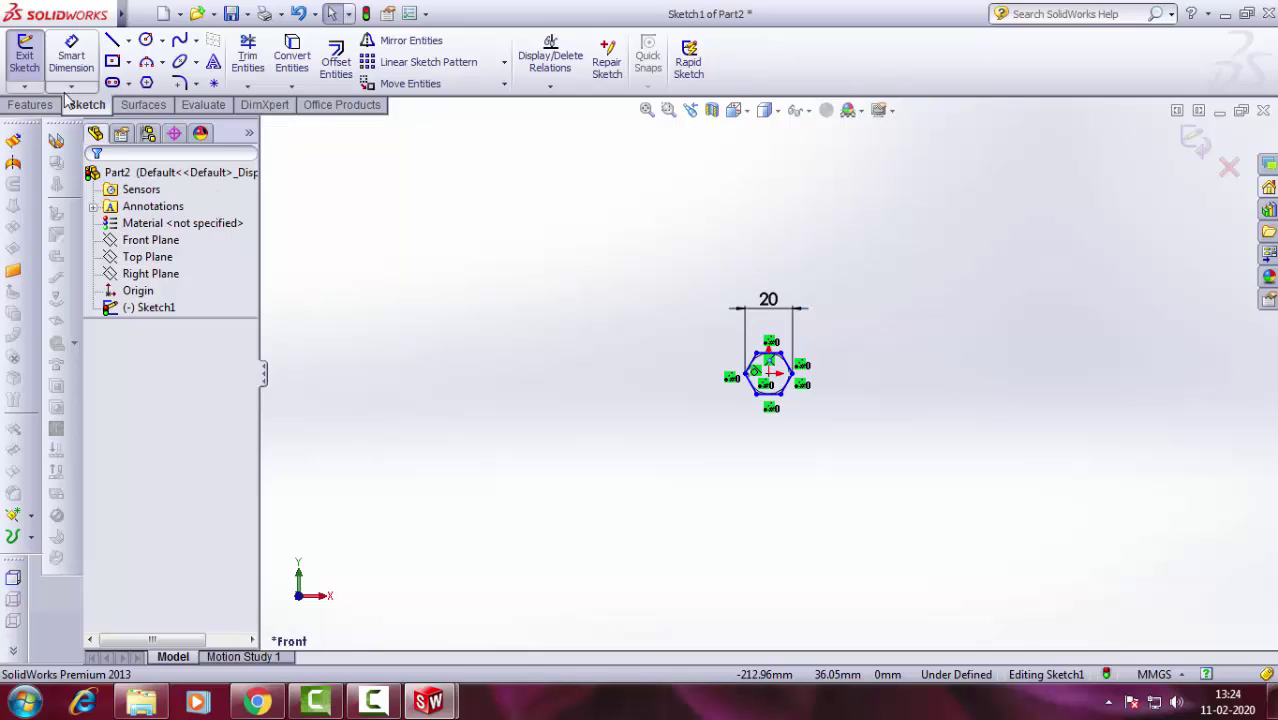
pyautogui.click(30, 106)
# Extrude the 20 mm hexagon 8 mm deep into a solid hexagonal prism.
pyautogui.click(32, 55)
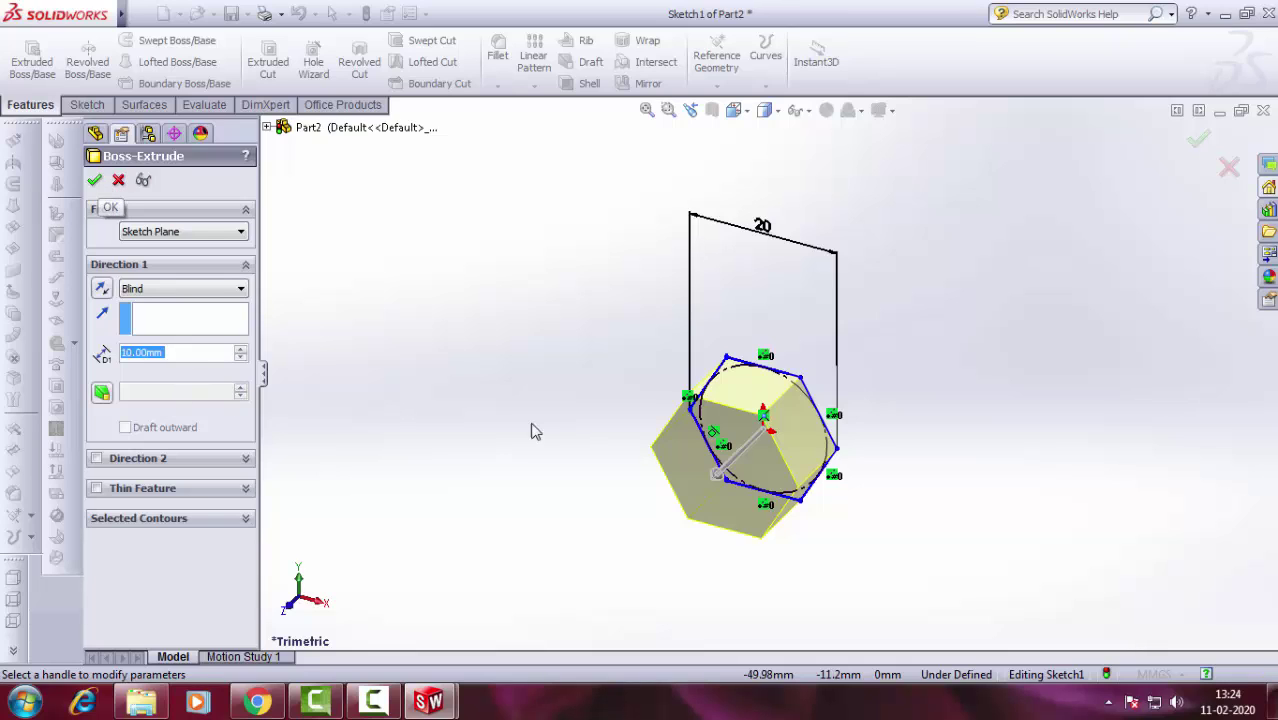
pyautogui.write('8')
pyautogui.press('Return')
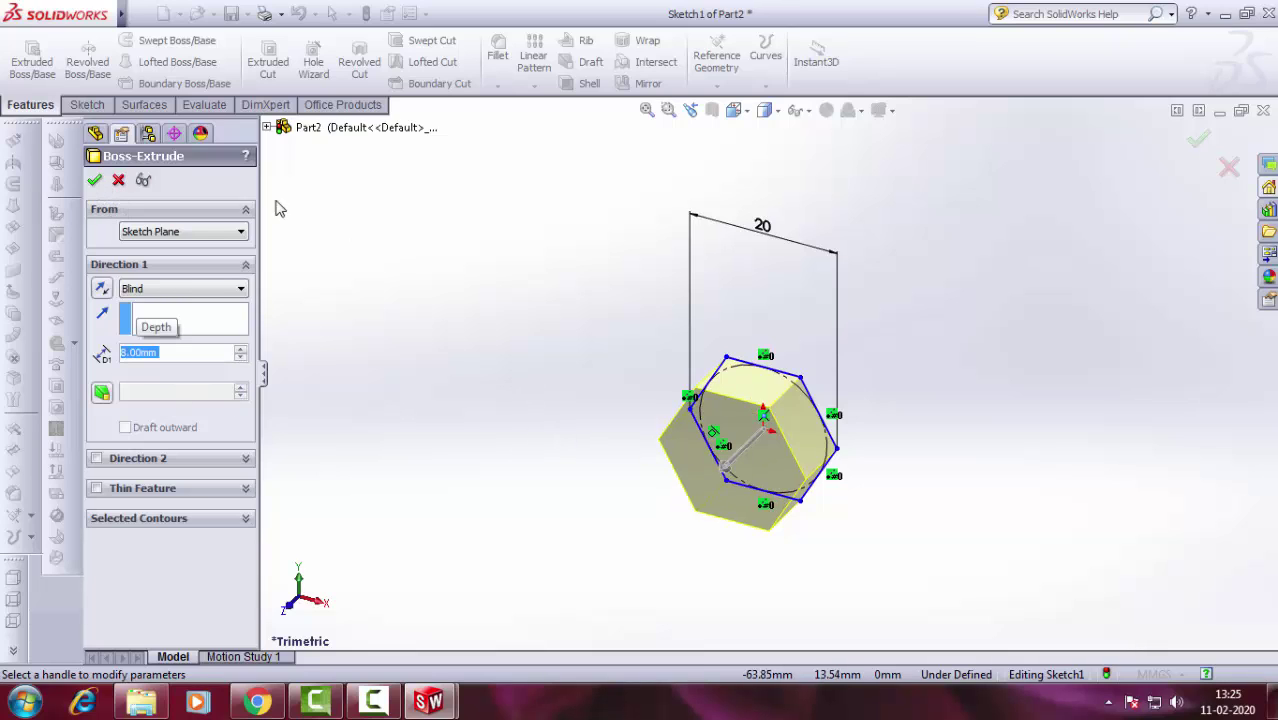
pyautogui.click(94, 180)
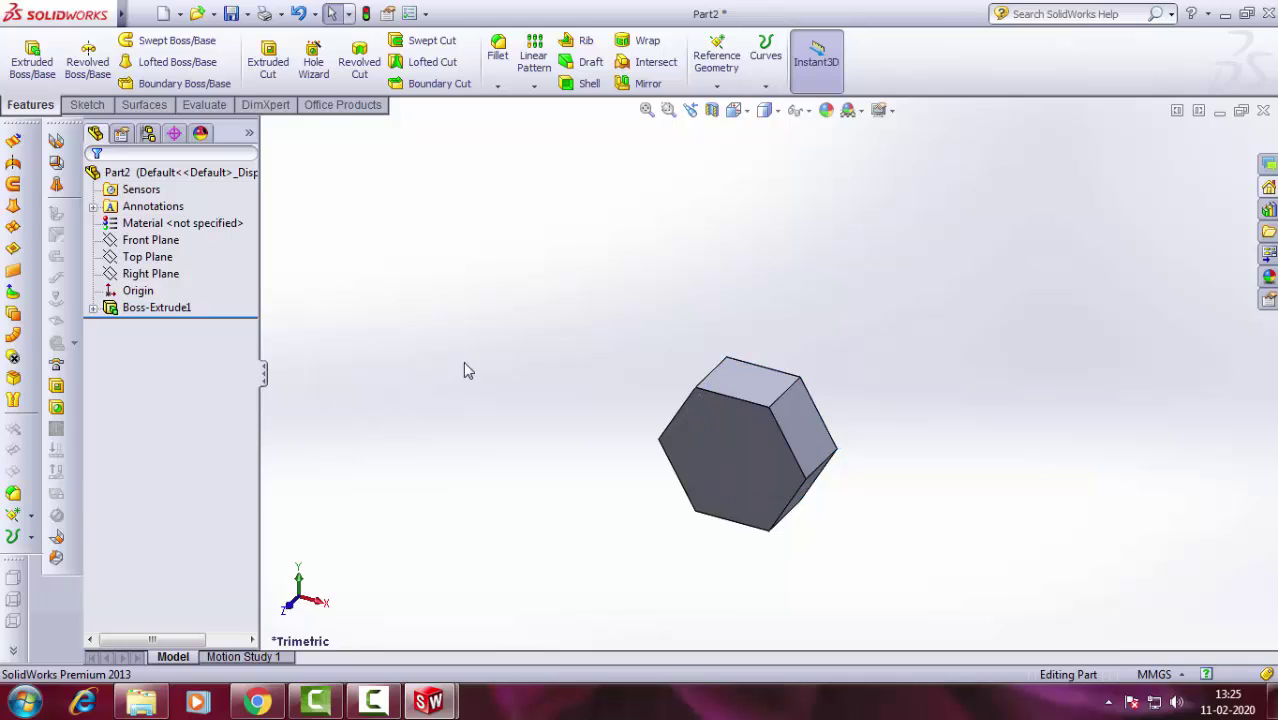
pyautogui.moveTo(463, 361); pyautogui.dragTo(463, 546, button='middle')
pyautogui.click(164, 241)
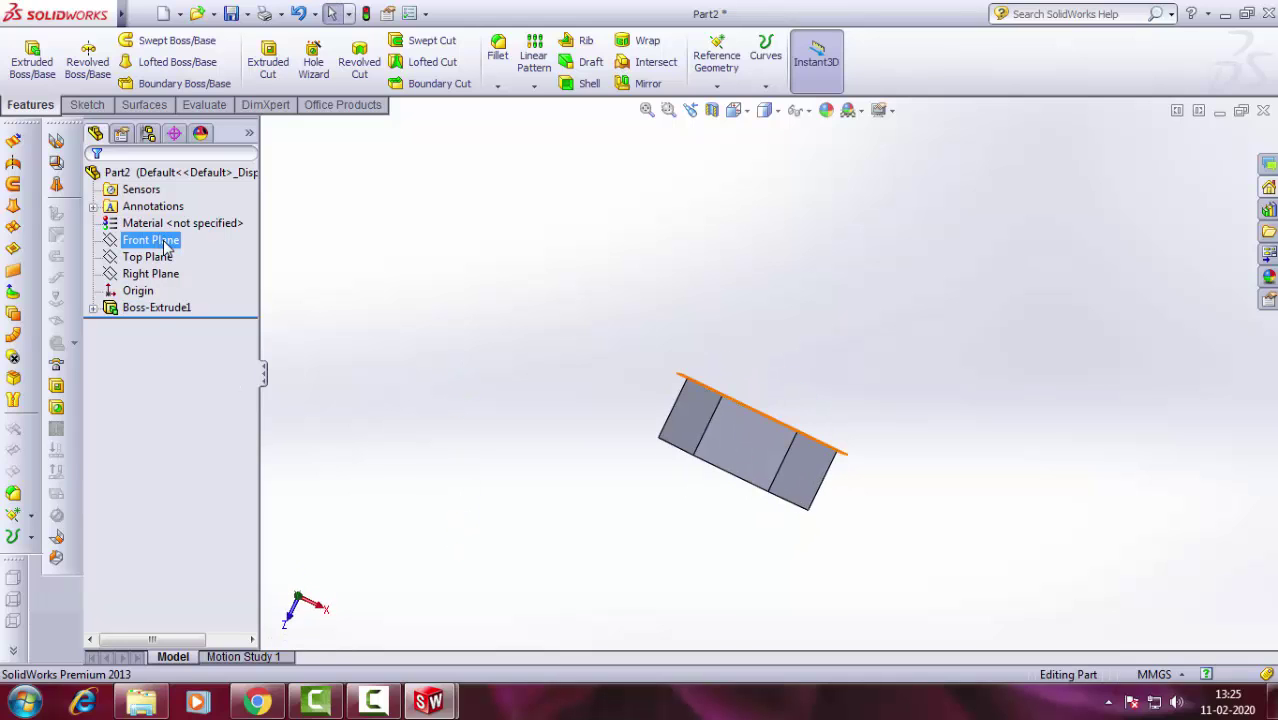
# On the Top Plane, draw horizontal and vertical centerlines across the prism.
pyautogui.click(150, 257)
pyautogui.click(242, 232)
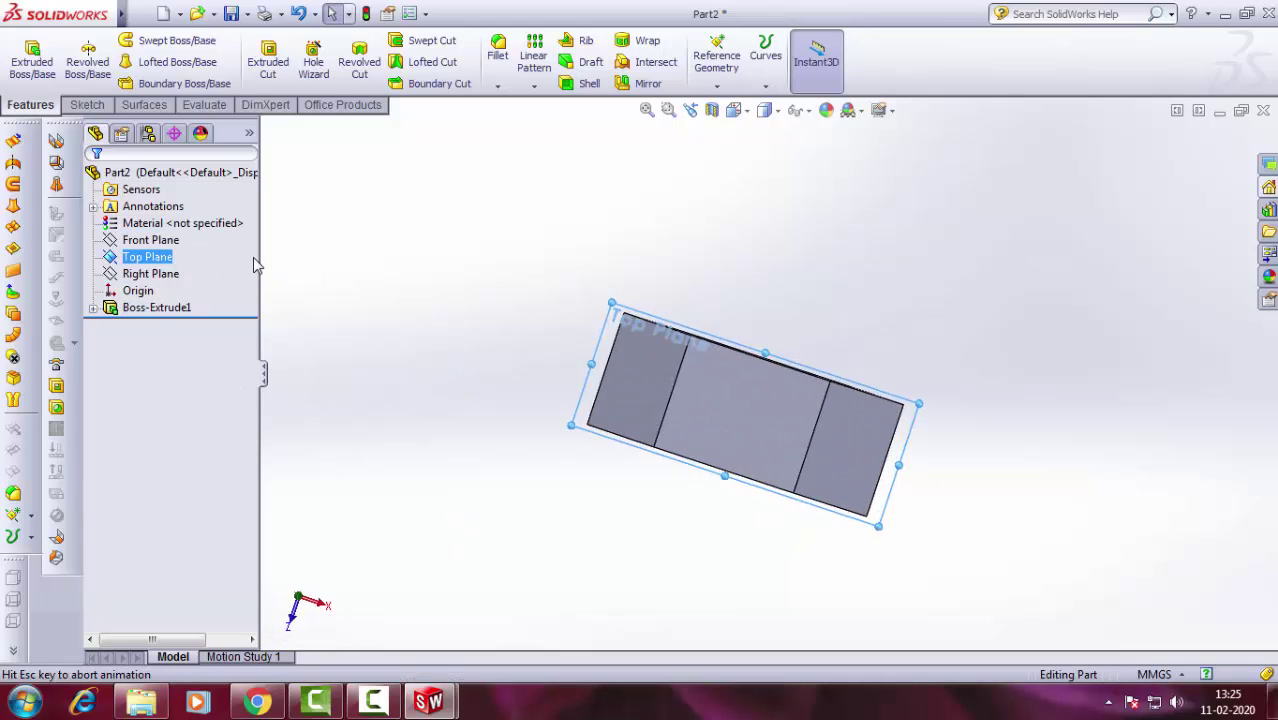
pyautogui.click(87, 104)
pyautogui.click(127, 41)
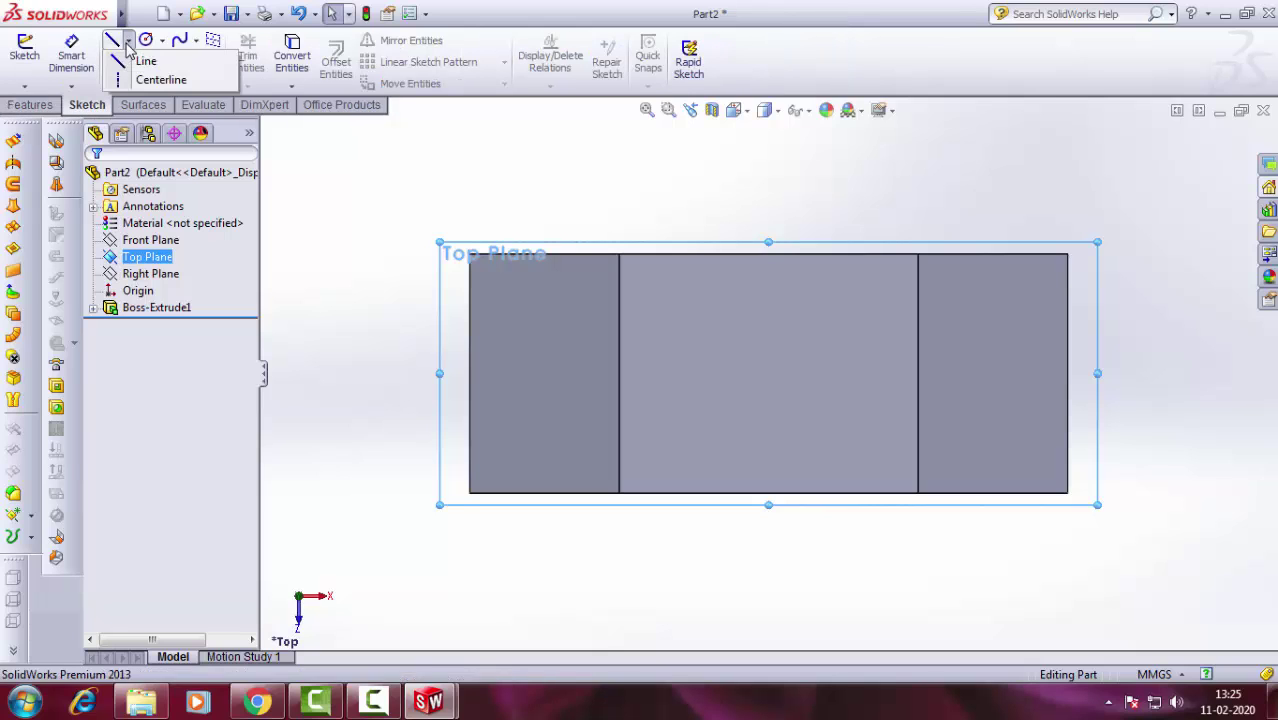
pyautogui.click(158, 79)
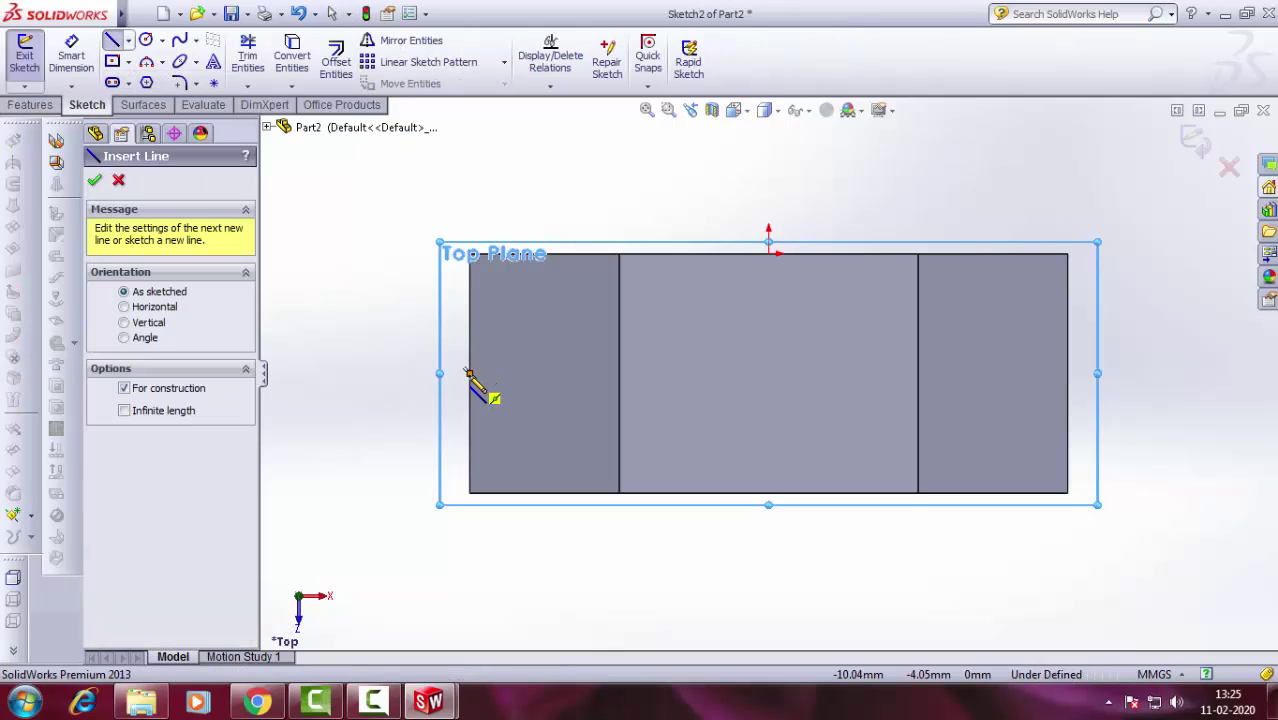
pyautogui.click(469, 373)
pyautogui.click(1067, 373)
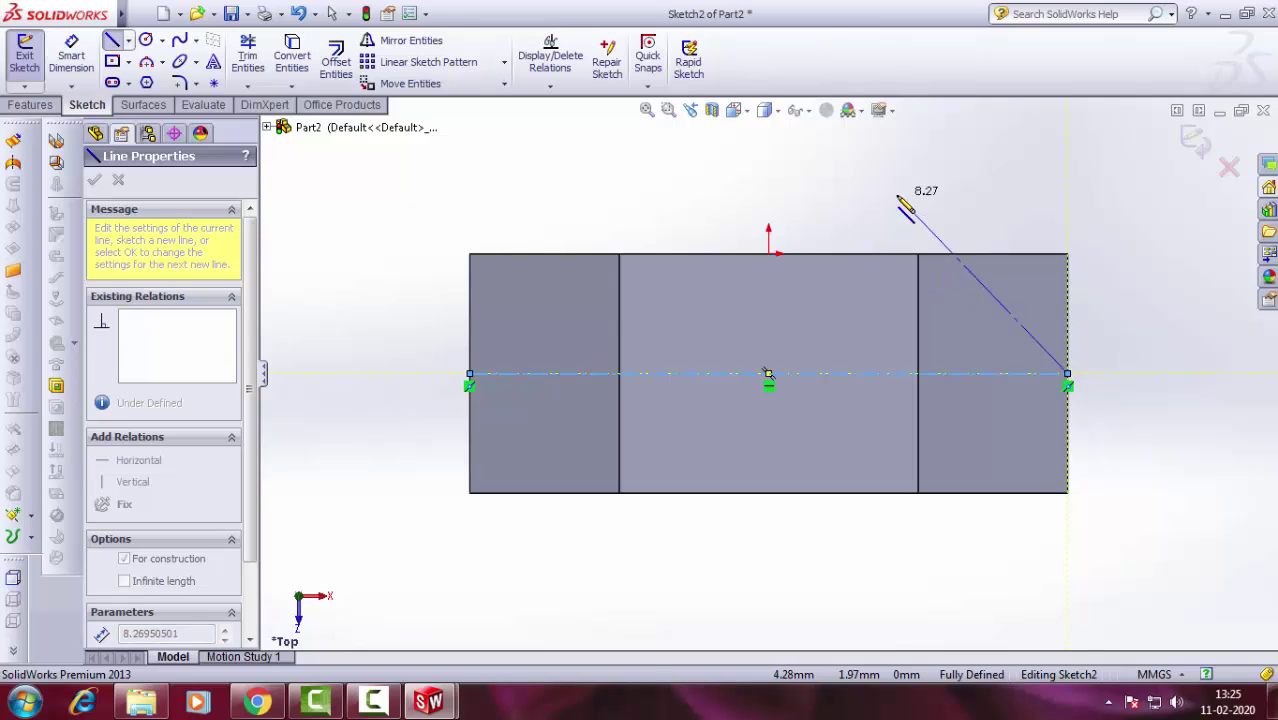
pyautogui.rightClick(897, 120)
pyautogui.click(943, 200)
pyautogui.click(127, 41)
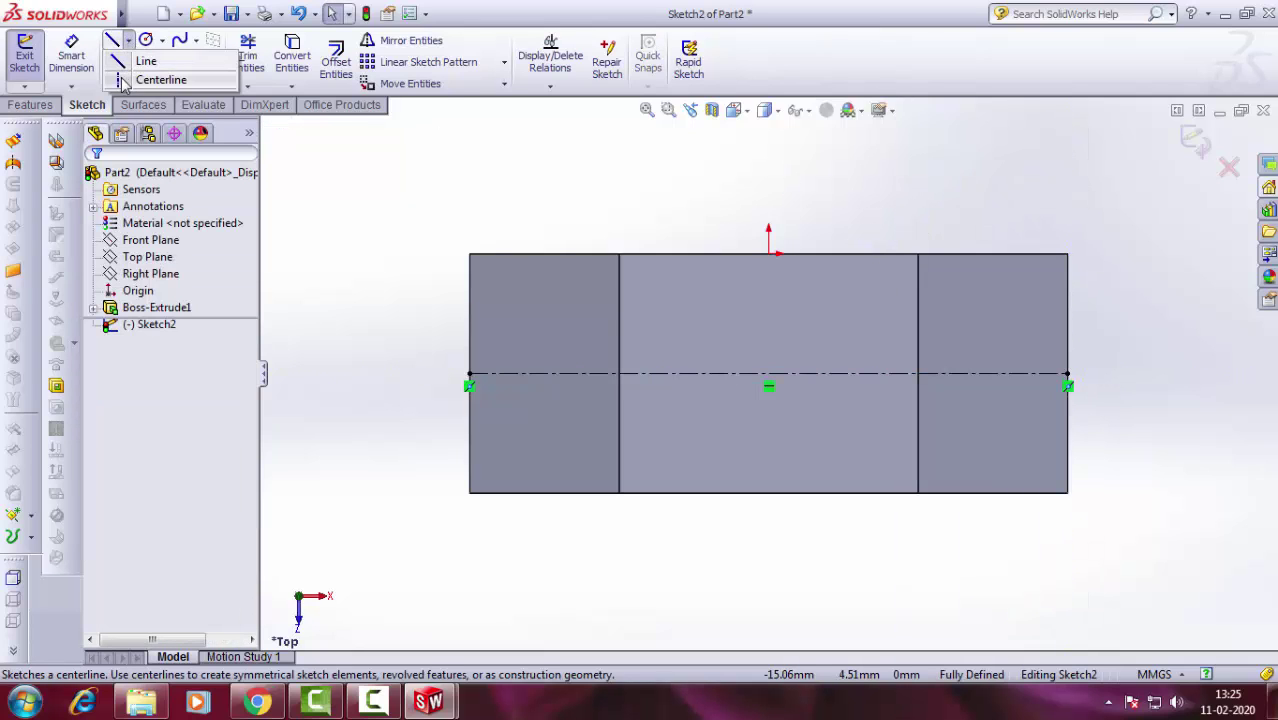
pyautogui.click(158, 79)
pyautogui.click(768, 252)
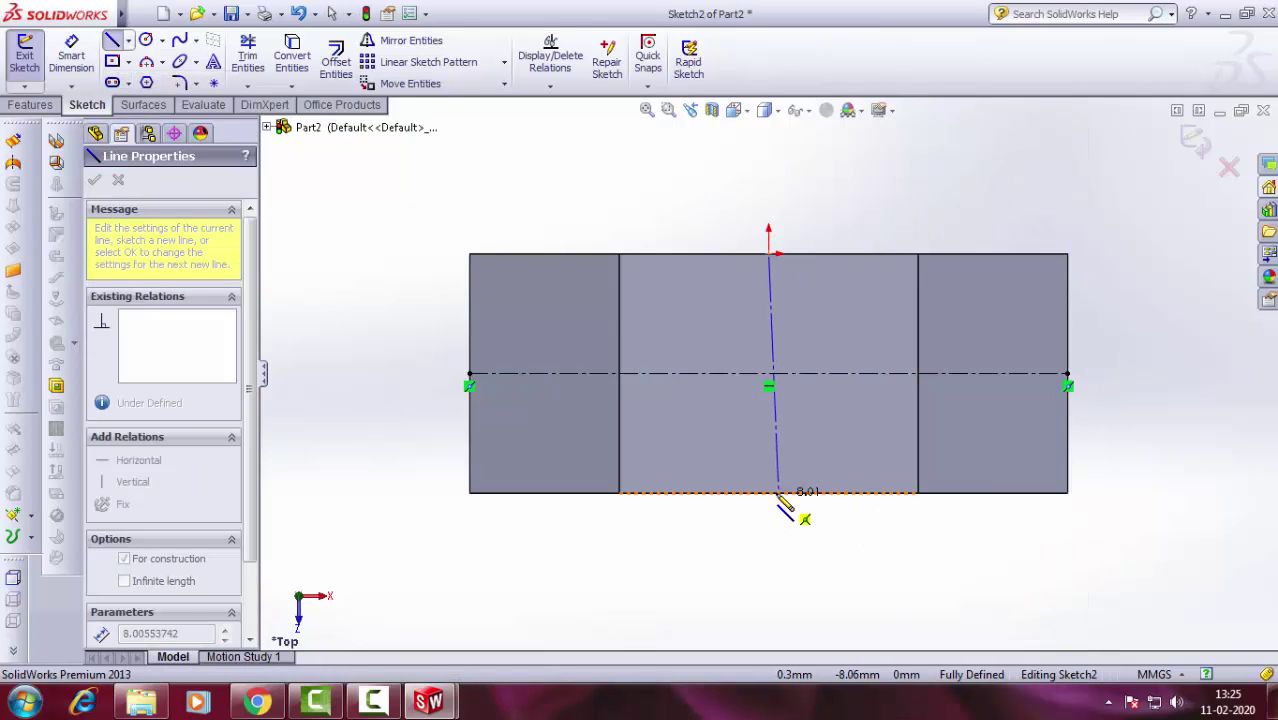
pyautogui.click(768, 492)
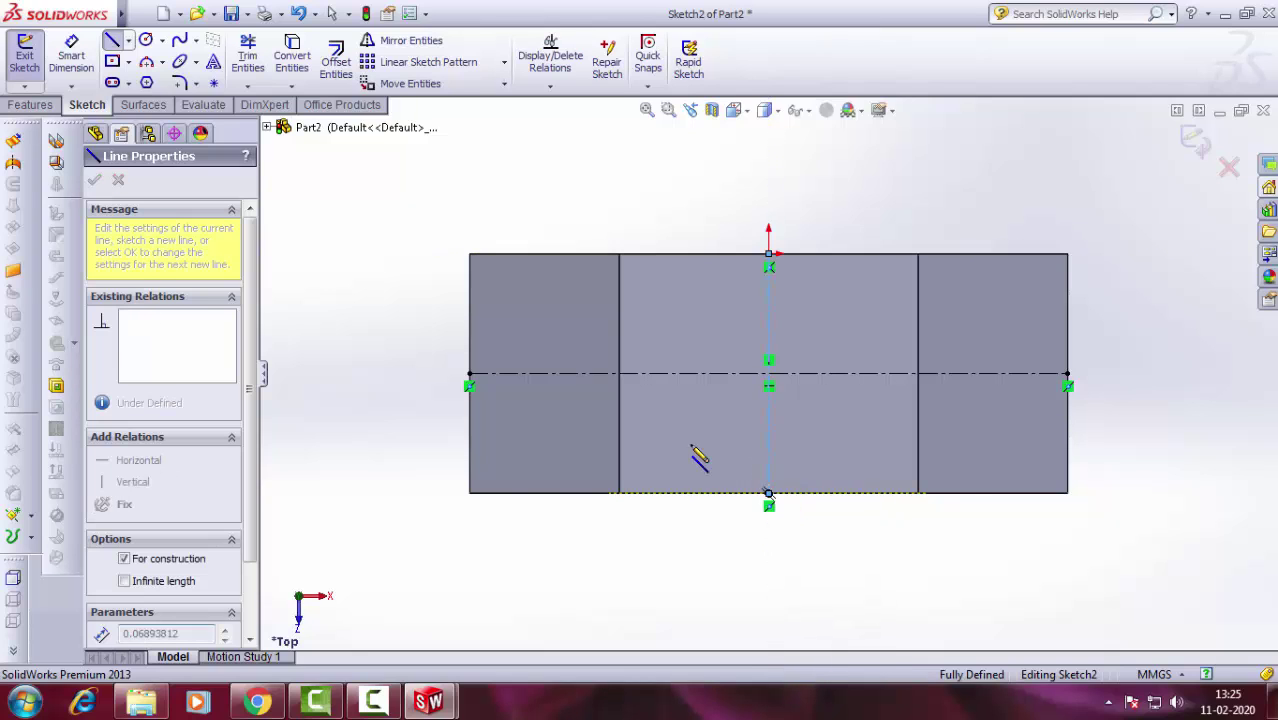
pyautogui.rightClick(698, 458)
pyautogui.click(712, 180)
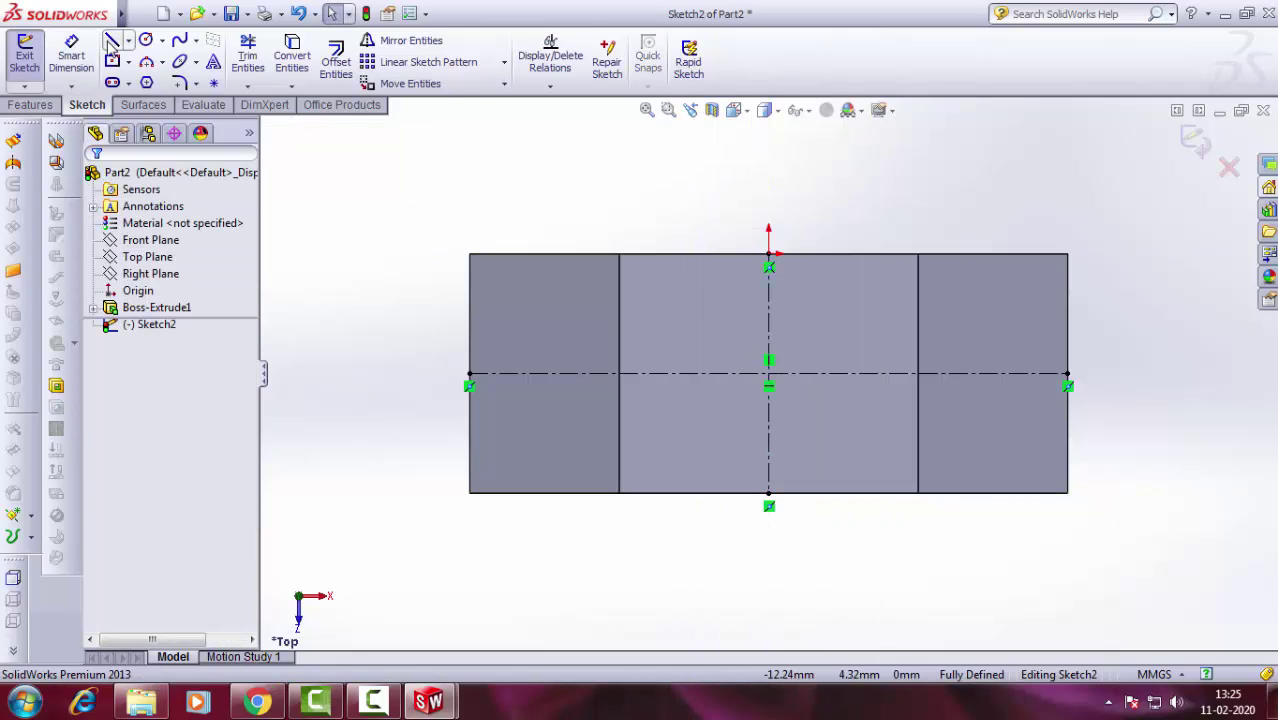
# Draw a small closed four-line profile at the prism's top-left corner.
pyautogui.click(112, 40)
pyautogui.click(470, 295)
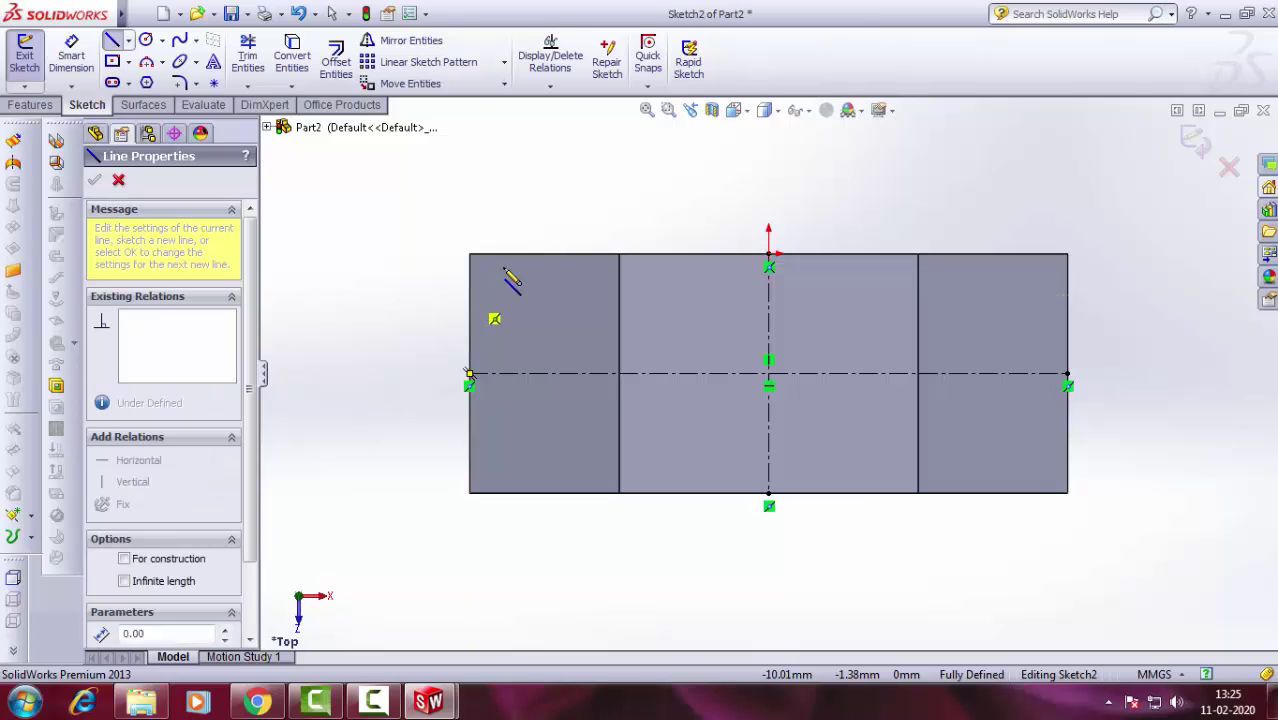
pyautogui.click(530, 252)
pyautogui.click(530, 220)
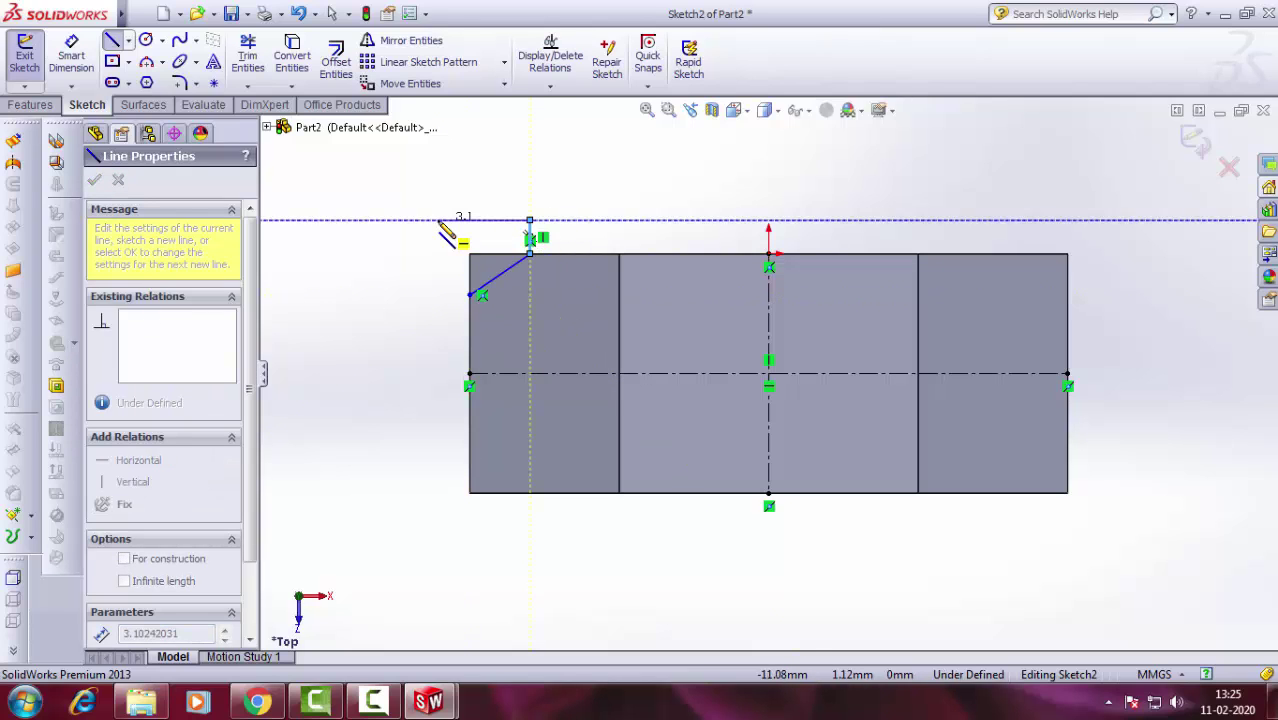
pyautogui.click(437, 220)
pyautogui.click(437, 292)
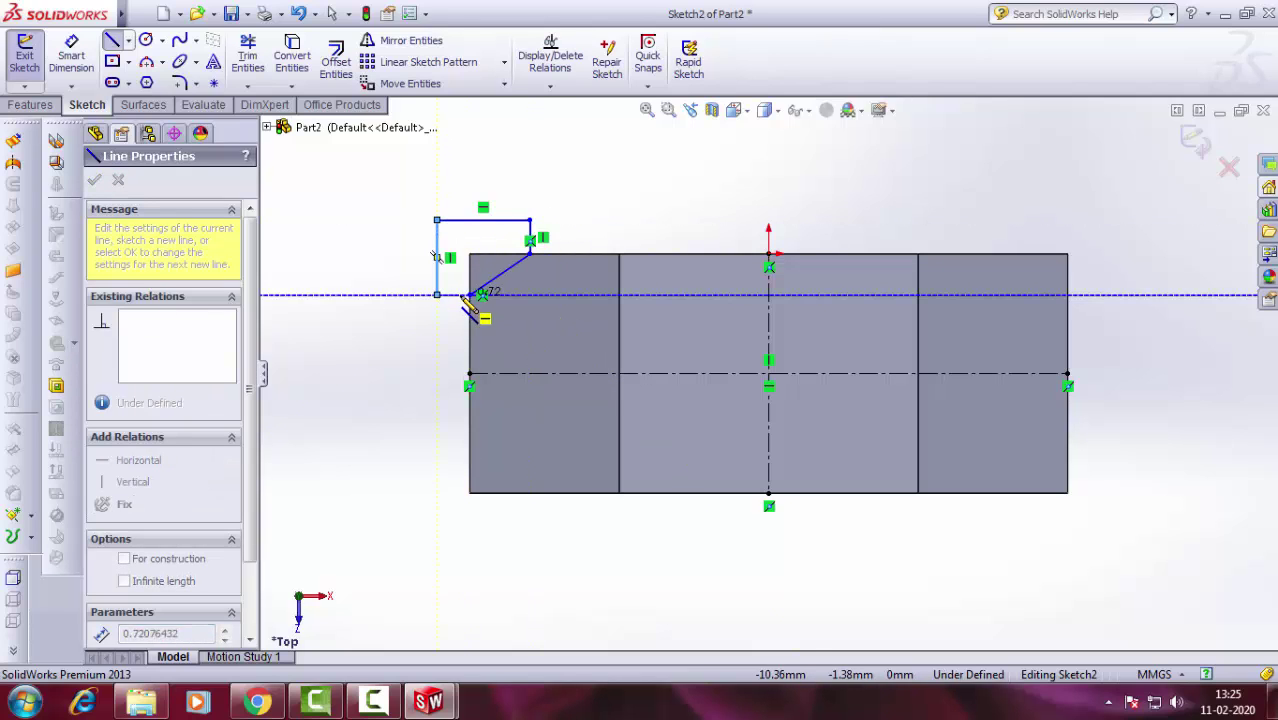
pyautogui.click(470, 293)
pyautogui.rightClick(377, 371)
pyautogui.click(450, 240)
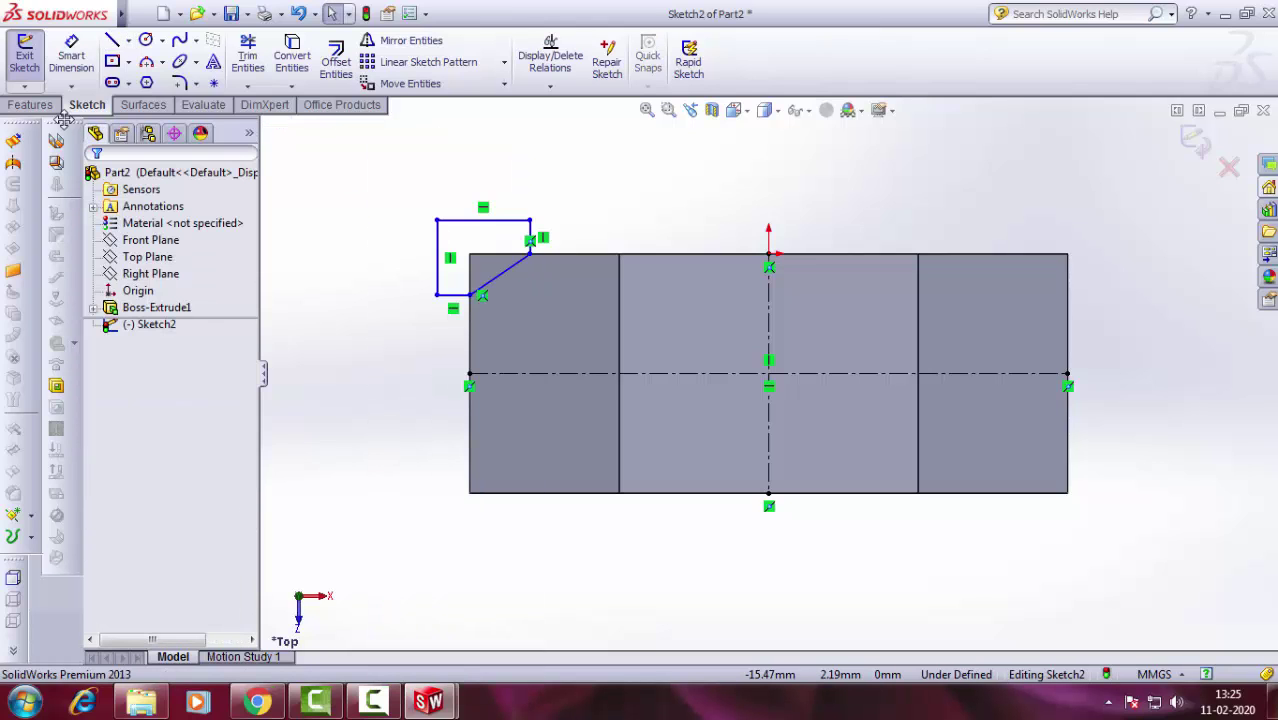
# Revolve-cut the corner profile about the vertical centerline, then face the nut's bottom face.
pyautogui.click(30, 105)
pyautogui.click(359, 62)
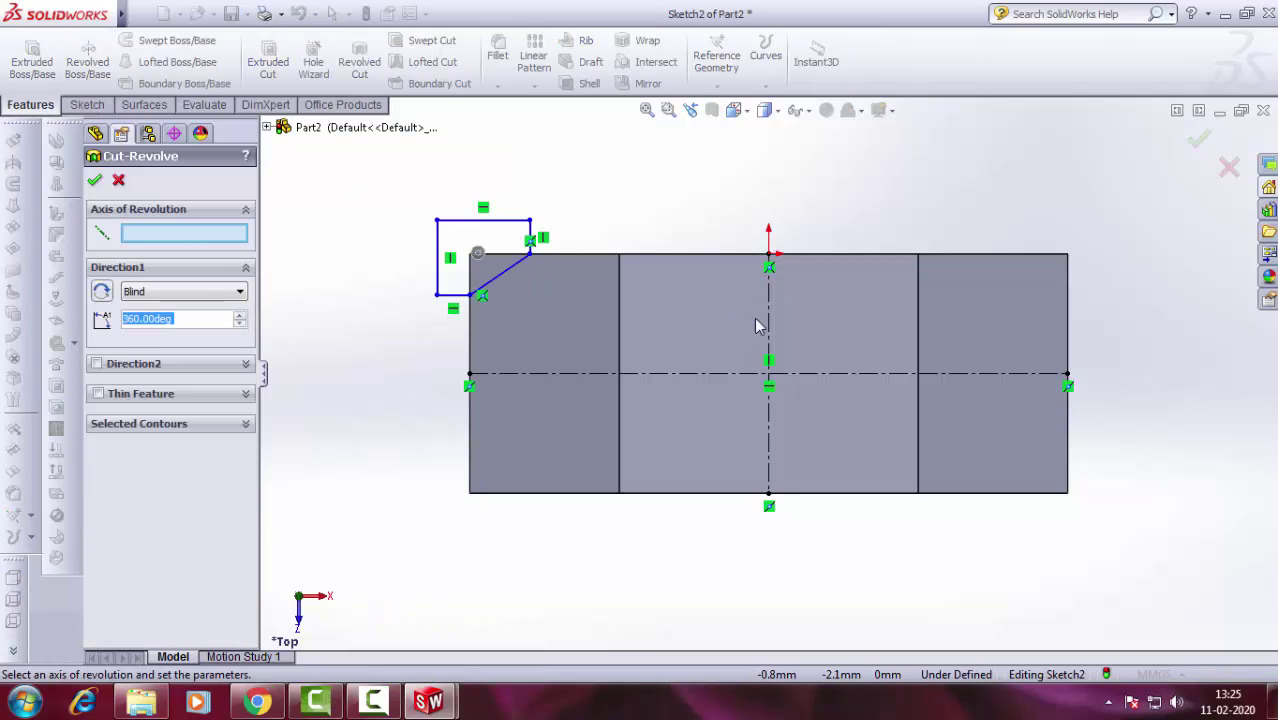
pyautogui.click(770, 327)
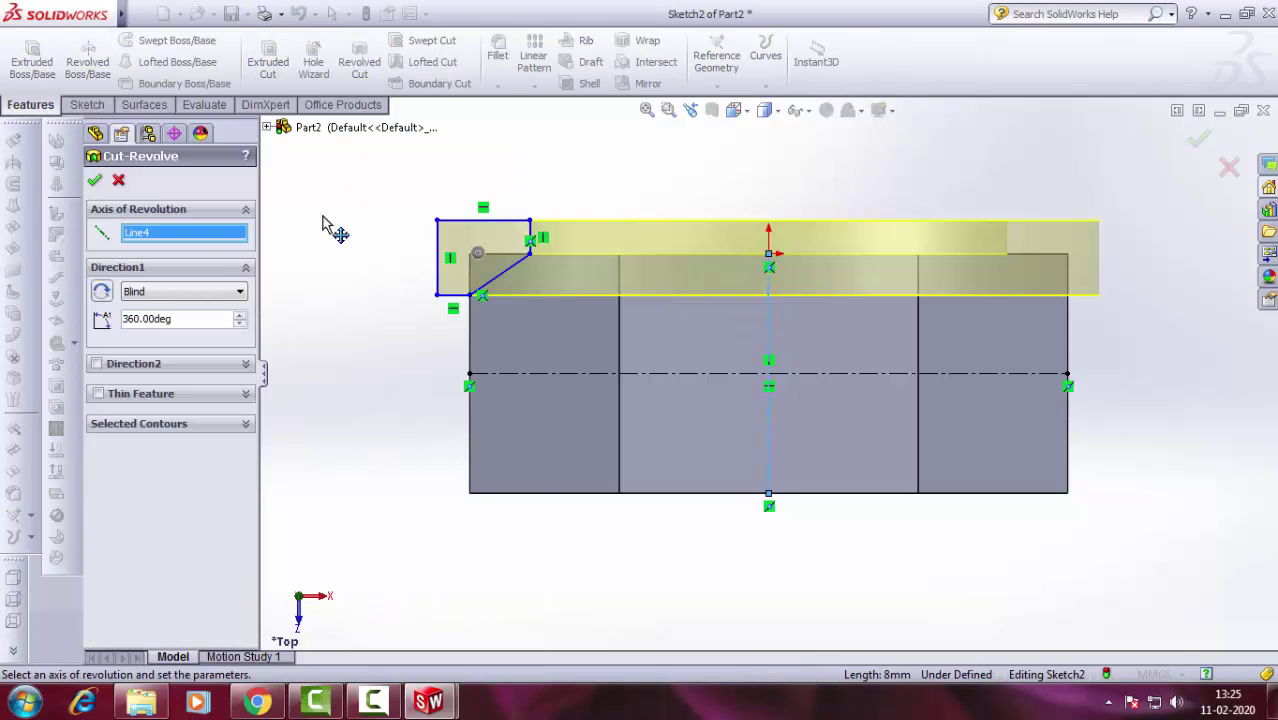
pyautogui.click(95, 181)
pyautogui.moveTo(390, 466)
pyautogui.mouseDown(button='middle')
pyautogui.moveTo(381, 500)
pyautogui.moveTo(362, 437)
pyautogui.mouseUp(button='middle')
pyautogui.click(835, 435)
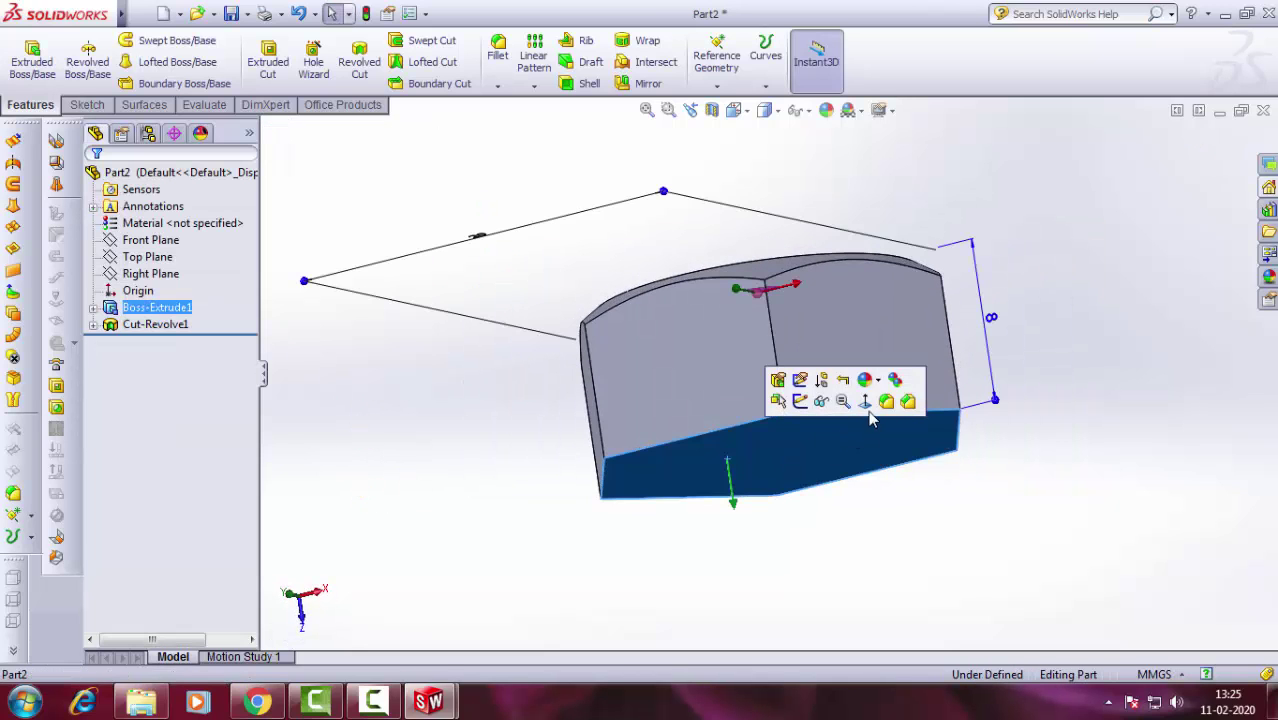
pyautogui.click(865, 403)
# Sketch a circle at the origin of the nut face and dimension its diameter to 14 mm.
pyautogui.click(88, 105)
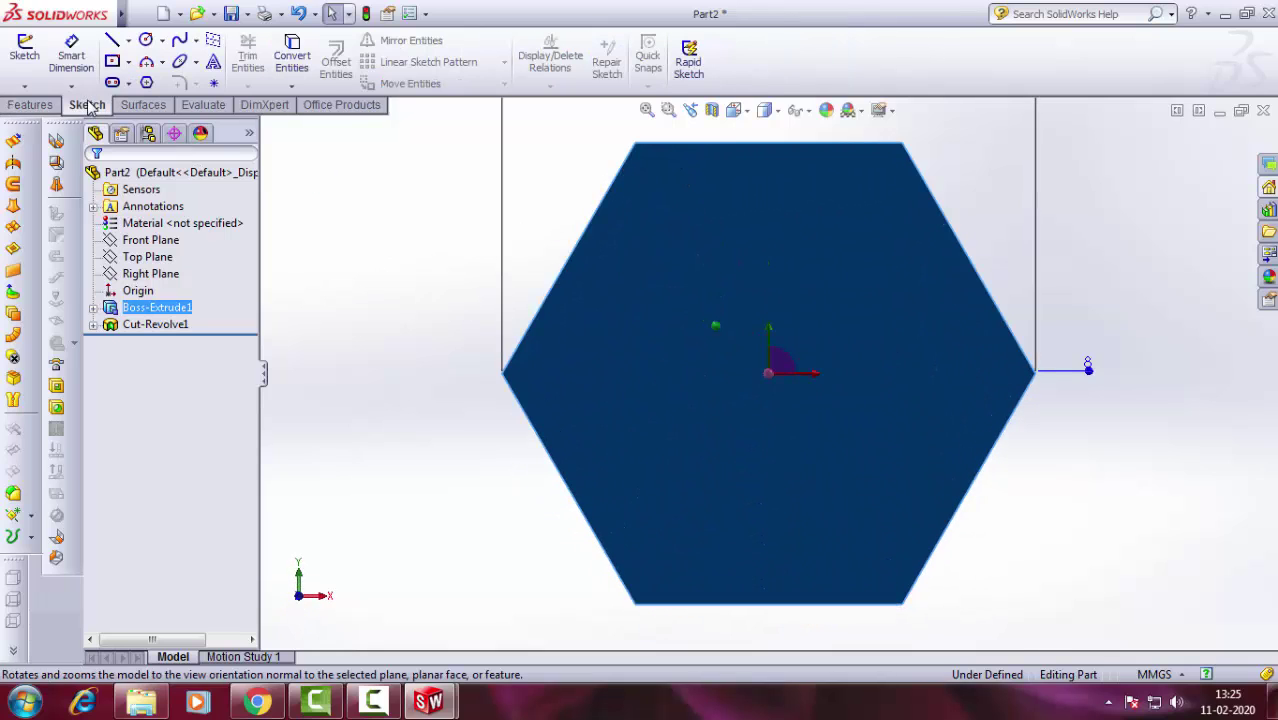
pyautogui.click(146, 41)
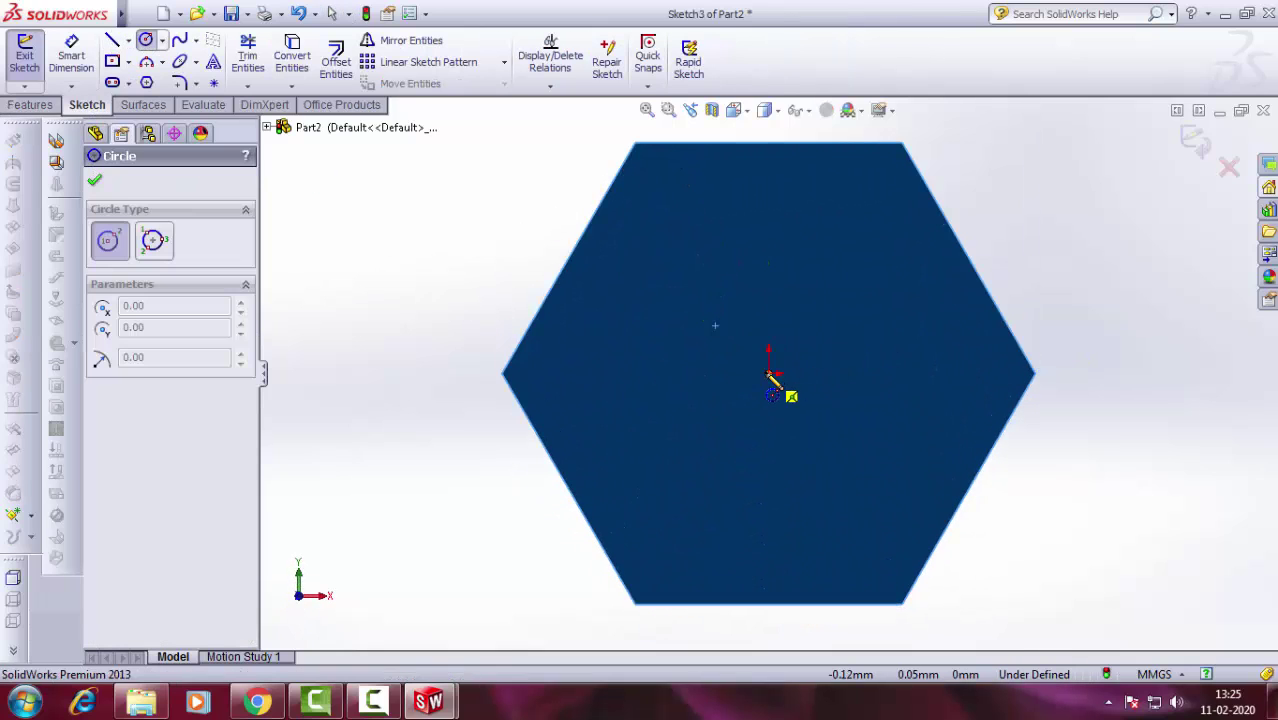
pyautogui.click(768, 374)
pyautogui.click(674, 374)
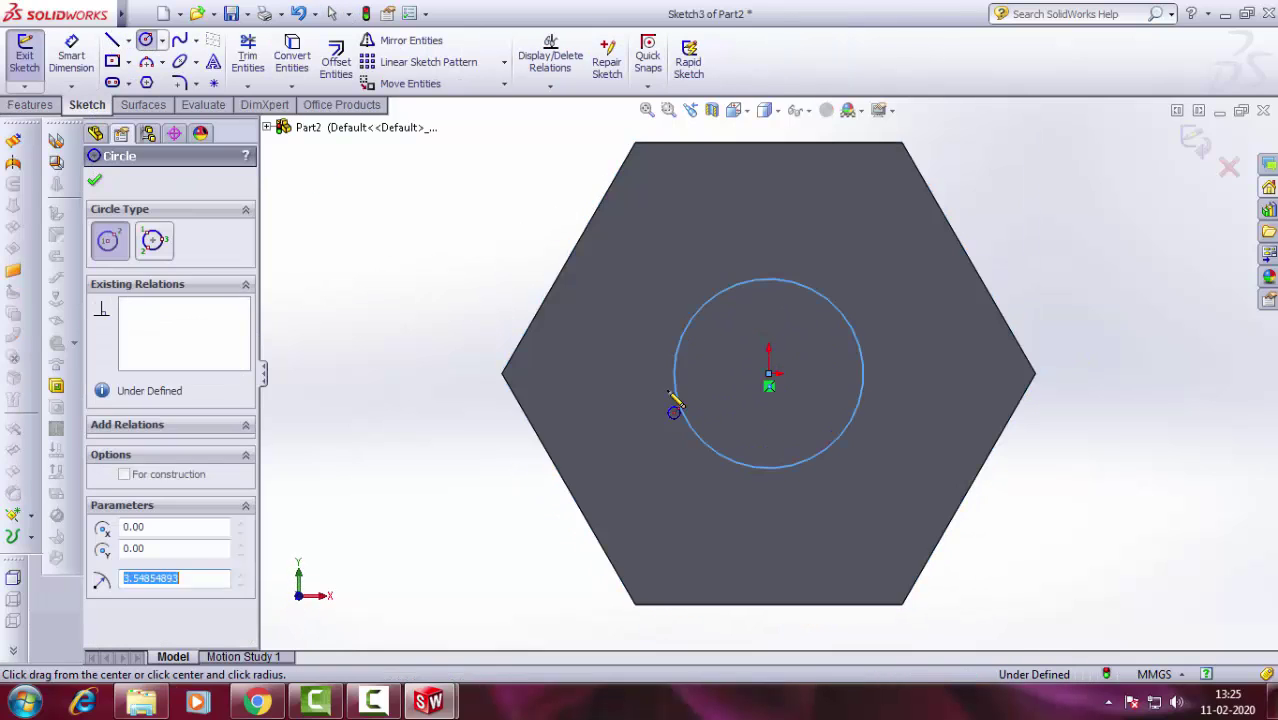
pyautogui.click(95, 181)
pyautogui.click(71, 55)
pyautogui.click(675, 372)
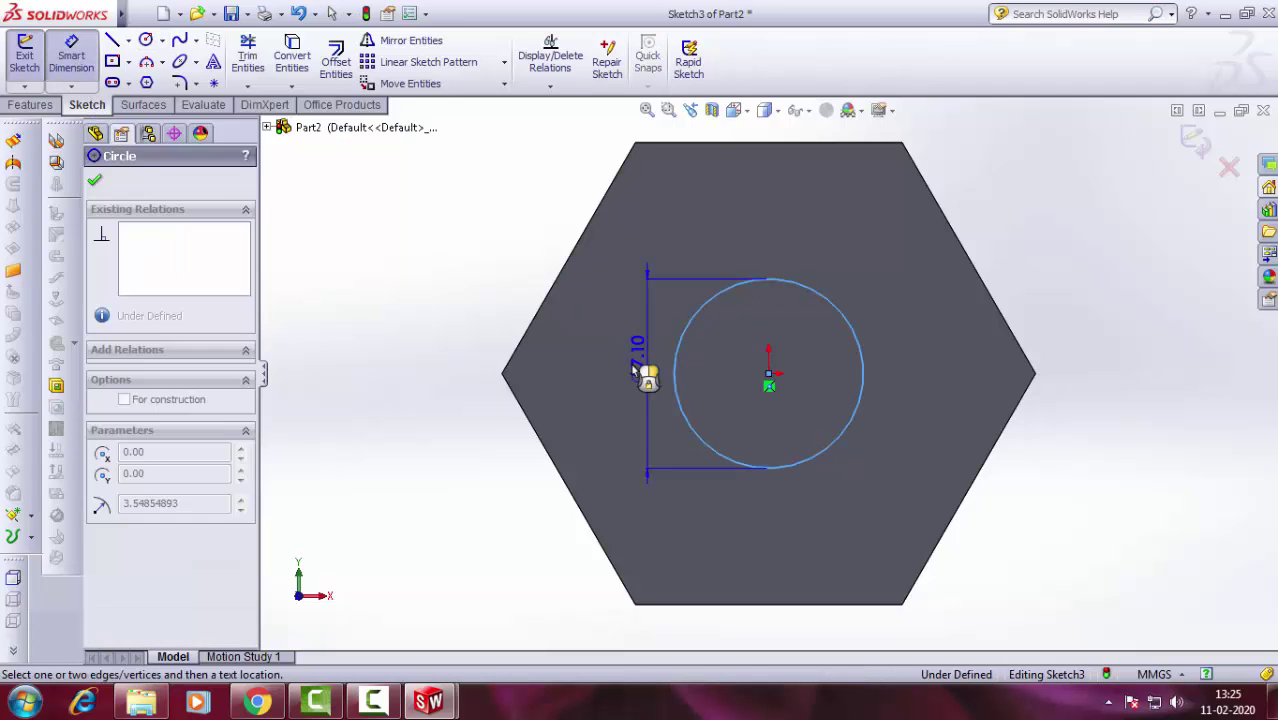
pyautogui.click(632, 370)
pyautogui.write('14')
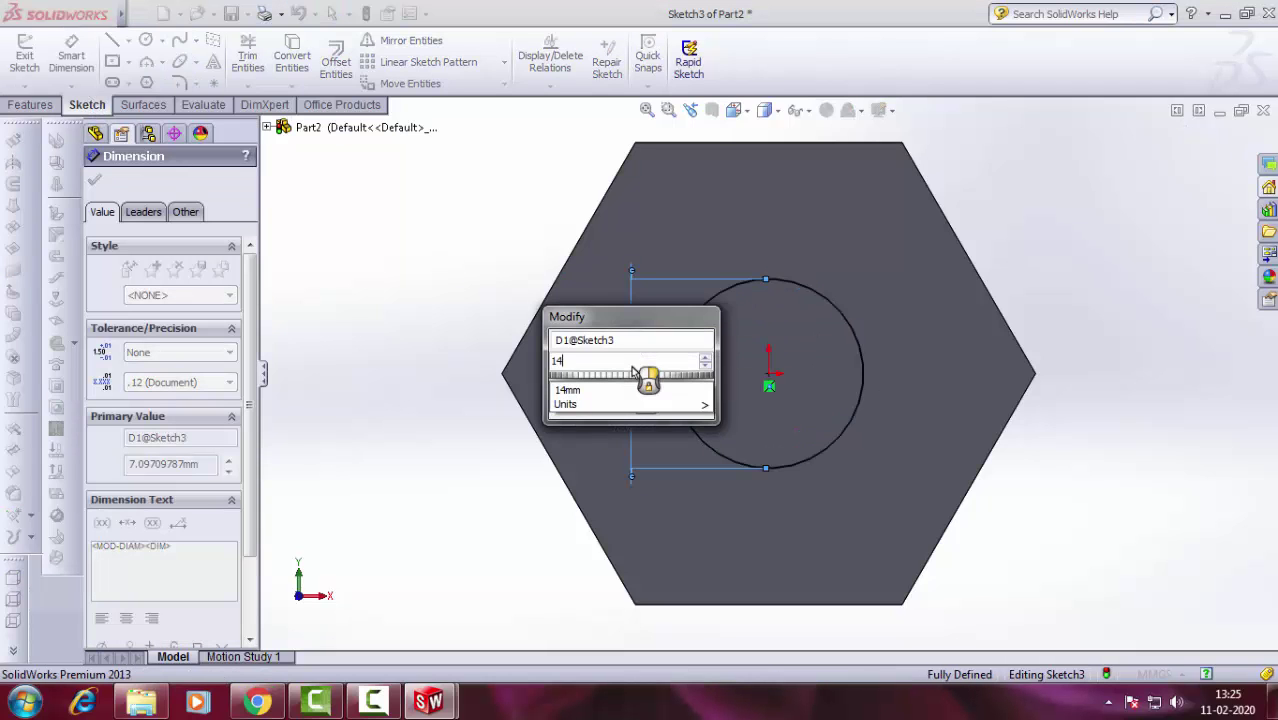
pyautogui.press('Return')
pyautogui.click(95, 181)
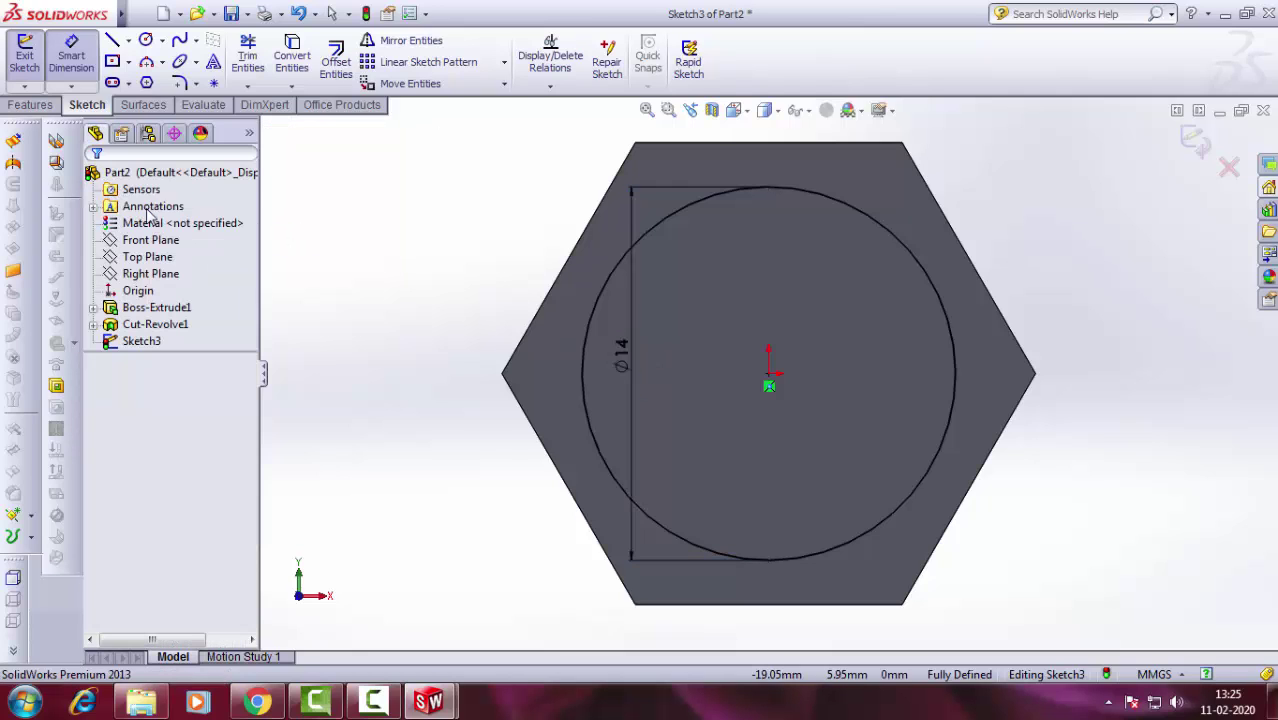
# Change the circle's diameter dimension from 14 to 13.50 mm.
pyautogui.scroll(3, 556, 331)
pyautogui.scroll(2, 565, 343)
pyautogui.scroll(5, 645, 363)
pyautogui.moveTo(645, 363); pyautogui.dragTo(583, 429, button='middle')
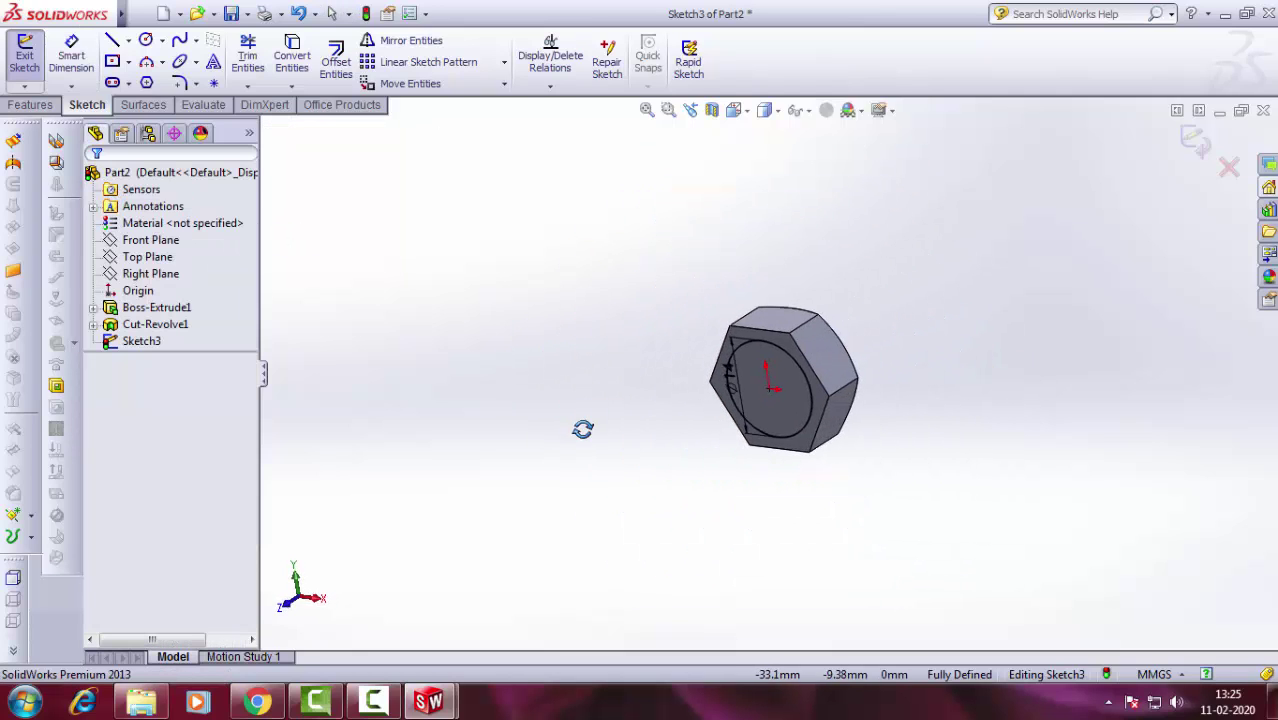
pyautogui.click(769, 402)
pyautogui.write('13.5')
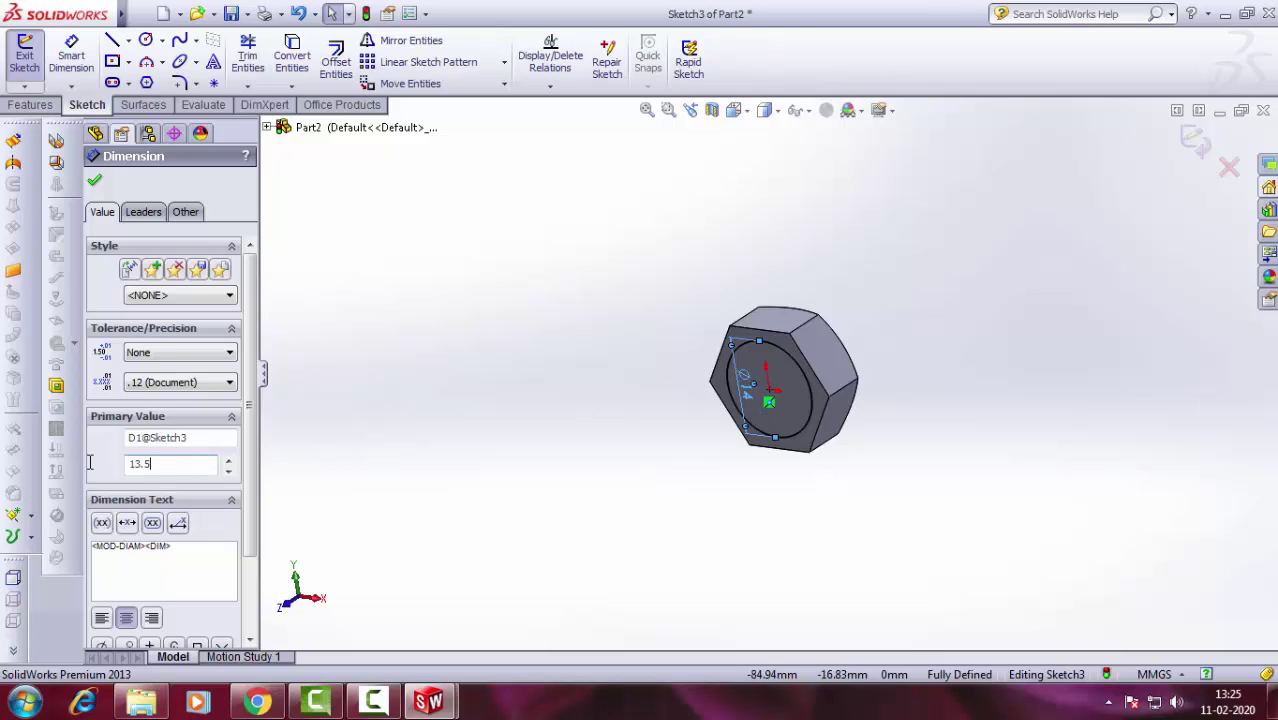
pyautogui.press('Return')
pyautogui.click(97, 184)
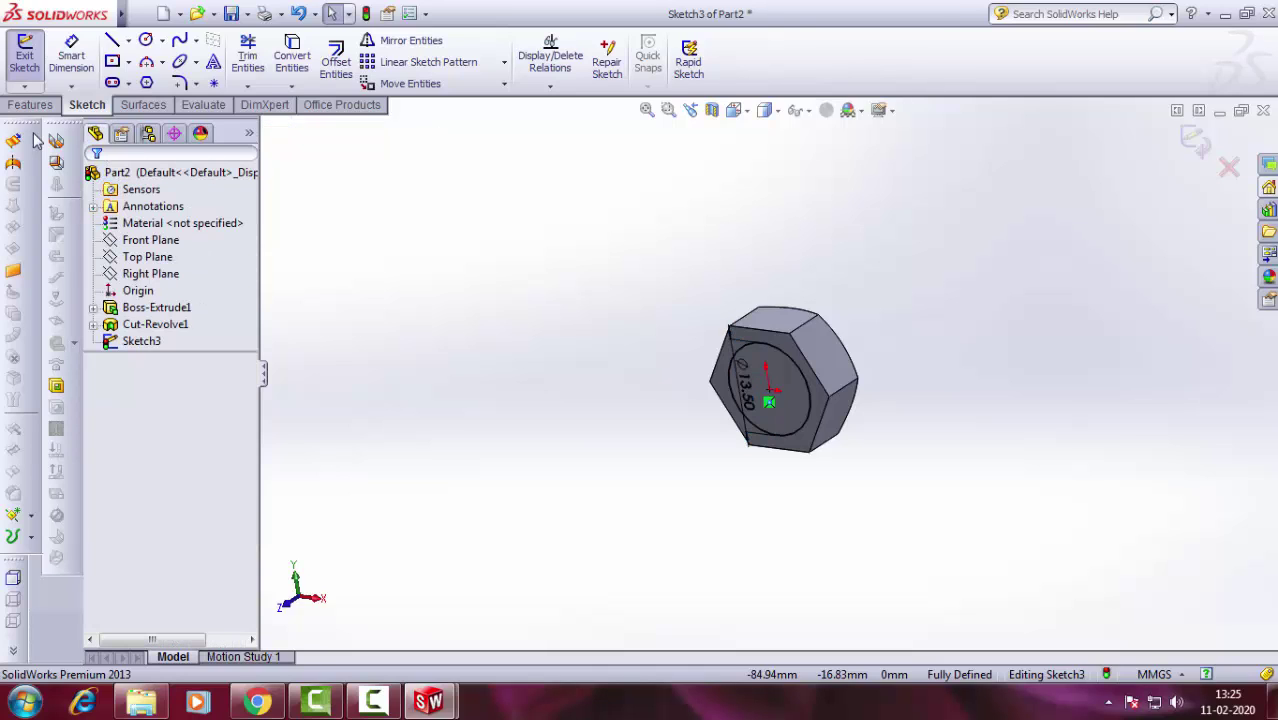
pyautogui.click(30, 104)
pyautogui.click(32, 58)
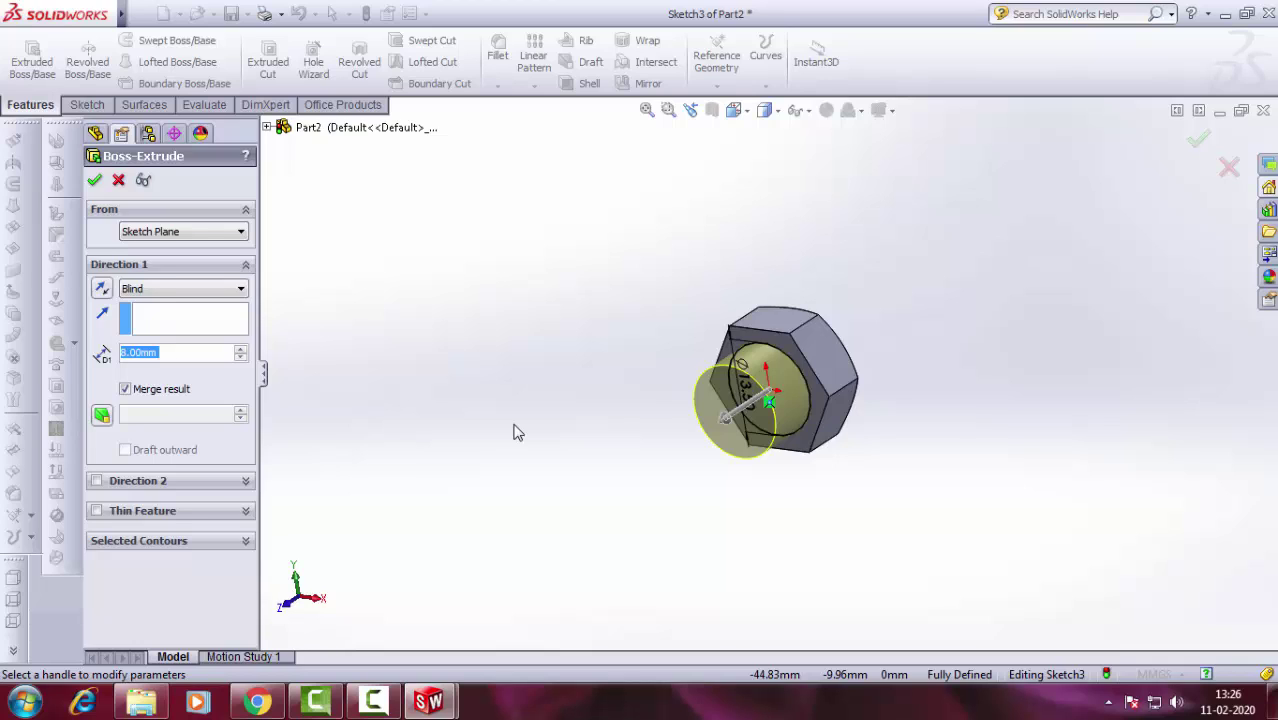
# Extrude the Ø13.50 circle 25 mm as Boss-Extrude2 to form the bolt shank.
pyautogui.write('25')
pyautogui.press('Return')
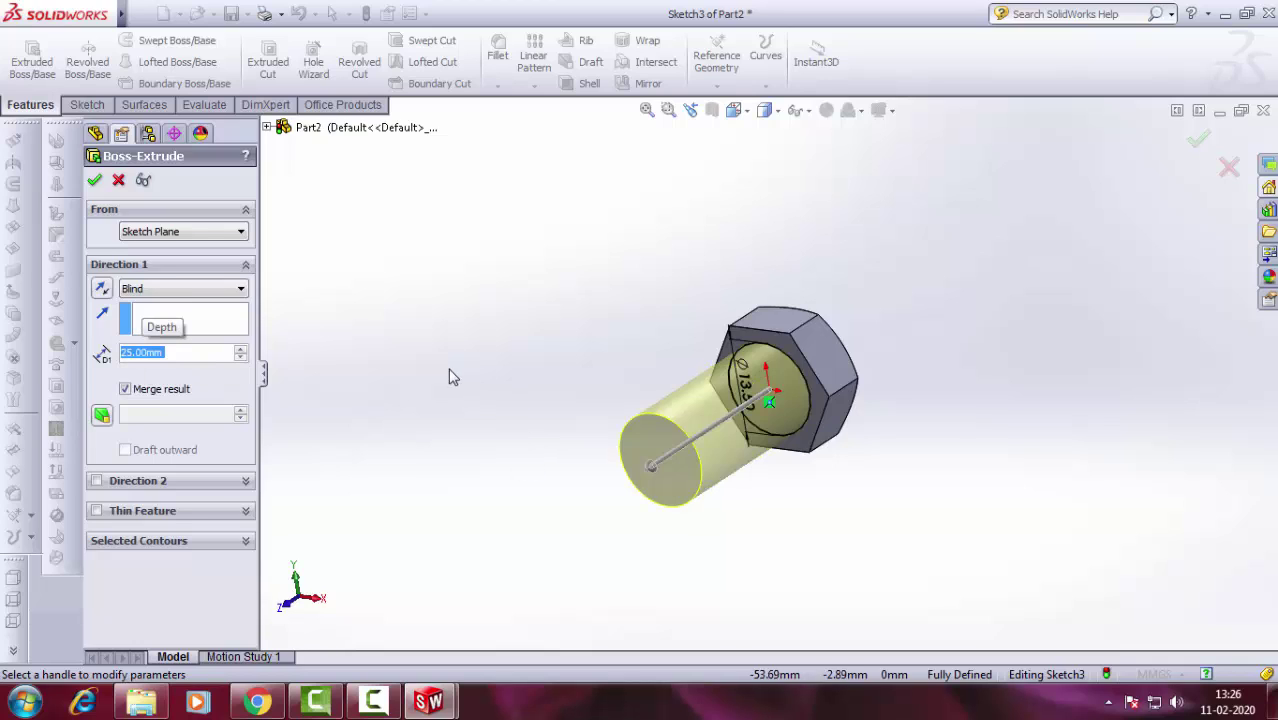
pyautogui.click(94, 180)
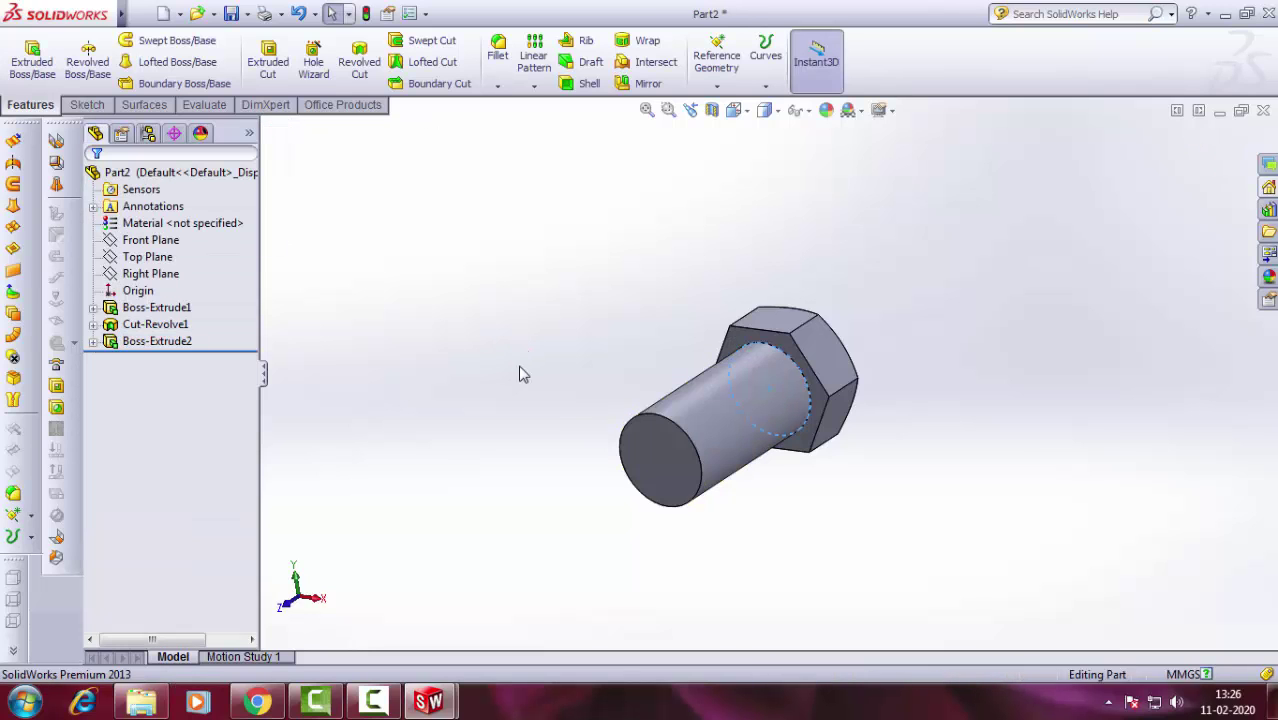
pyautogui.moveTo(519, 374)
pyautogui.mouseDown(button='middle')
pyautogui.moveTo(571, 408)
pyautogui.moveTo(496, 377)
pyautogui.moveTo(676, 516)
pyautogui.moveTo(635, 368)
pyautogui.moveTo(593, 385)
pyautogui.mouseUp(button='middle')
# Add a 0.8 mm chamfer to the circular end edge of the bolt shank.
pyautogui.click(497, 86)
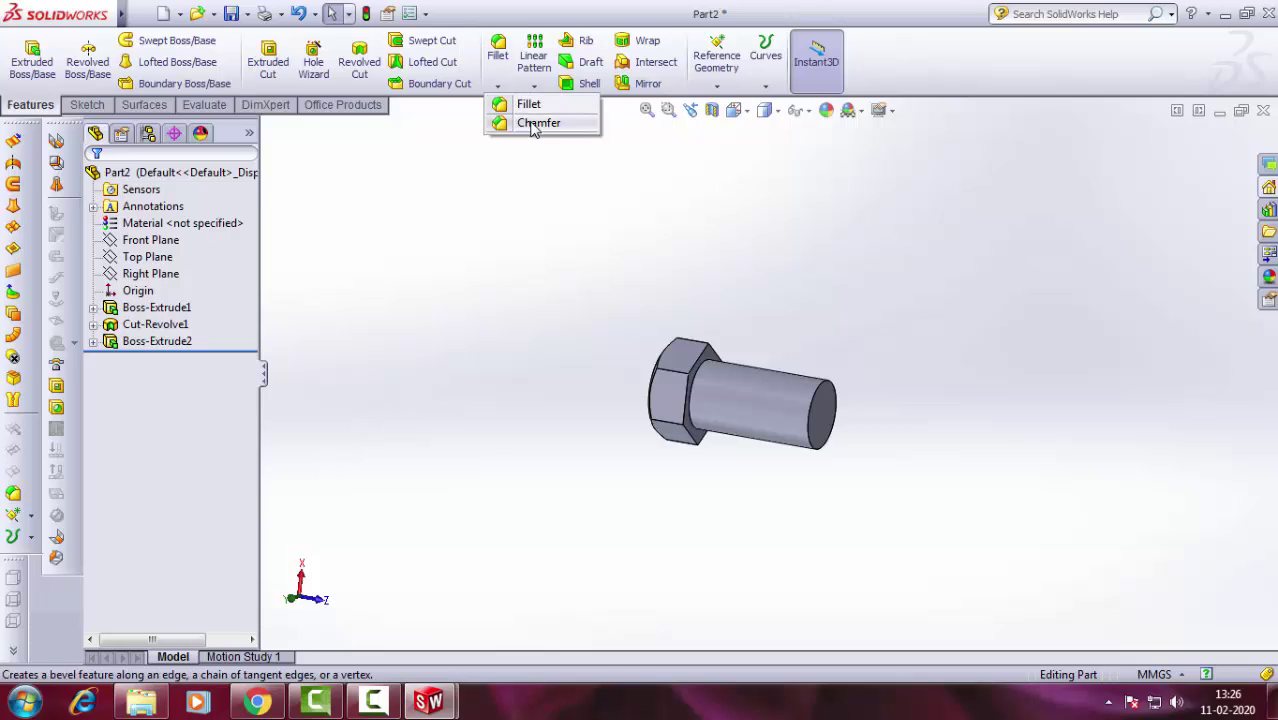
pyautogui.click(533, 124)
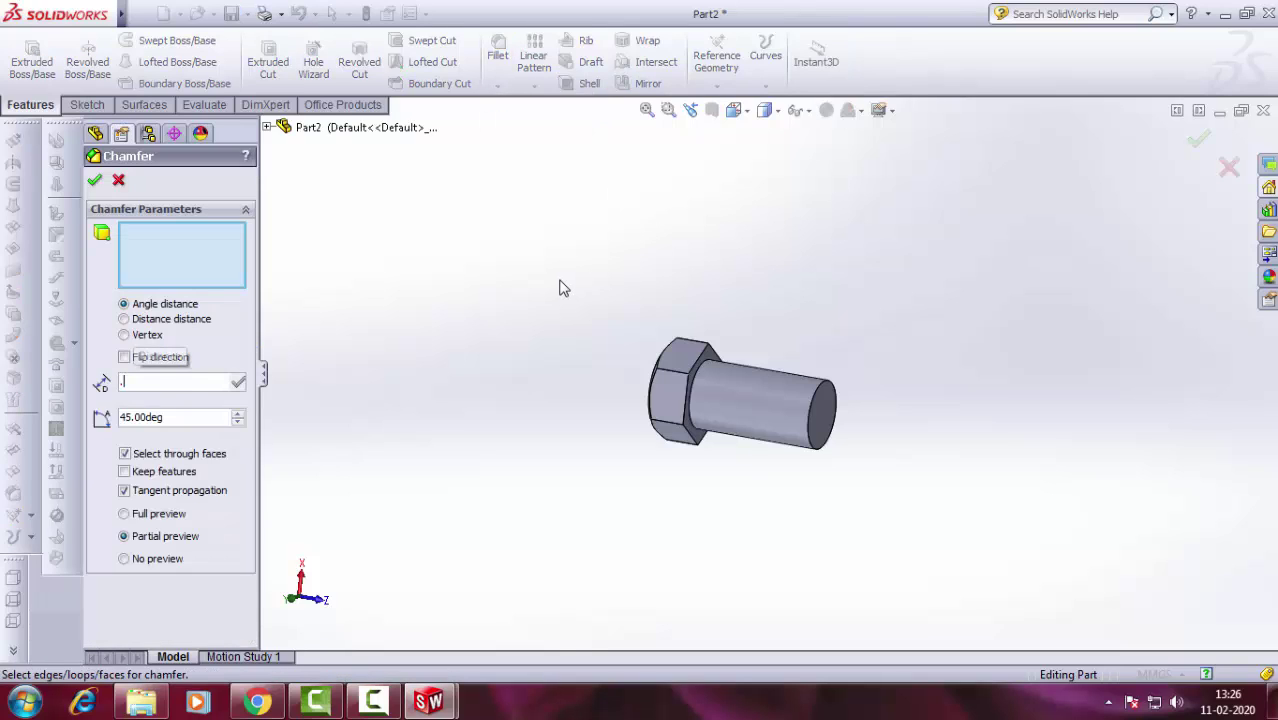
pyautogui.write('0.8')
pyautogui.press('Return')
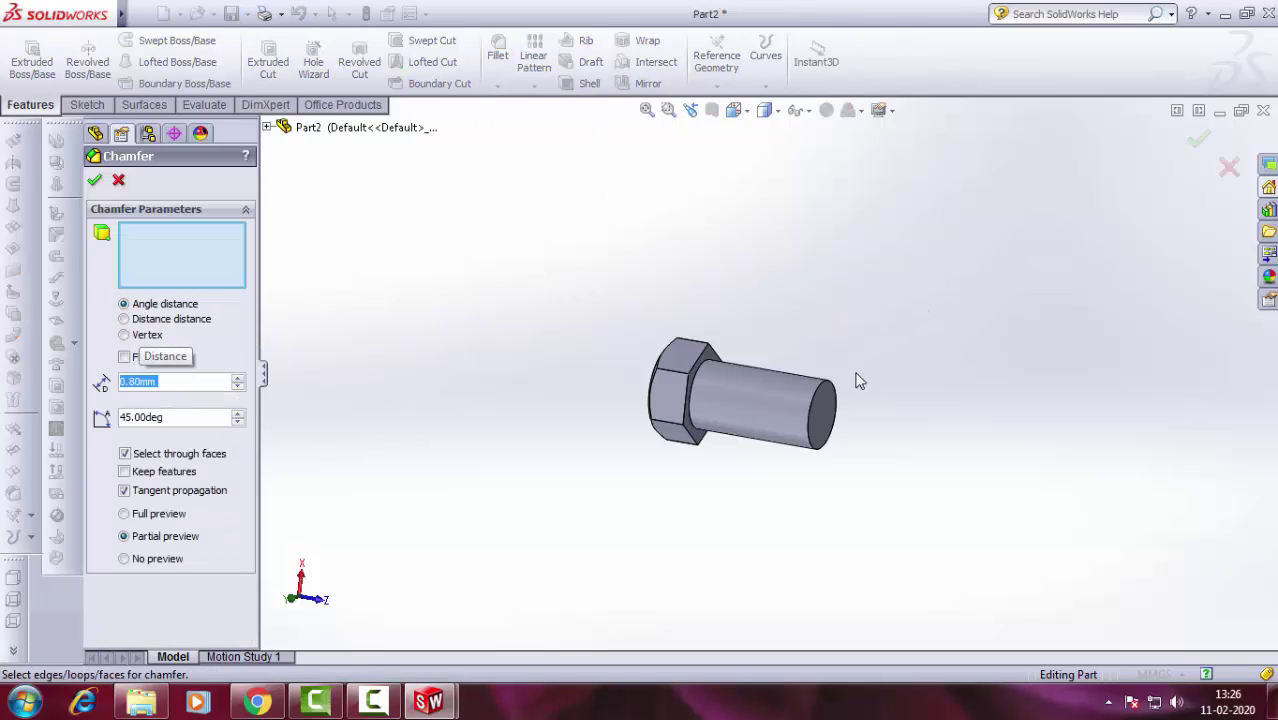
pyautogui.click(830, 390)
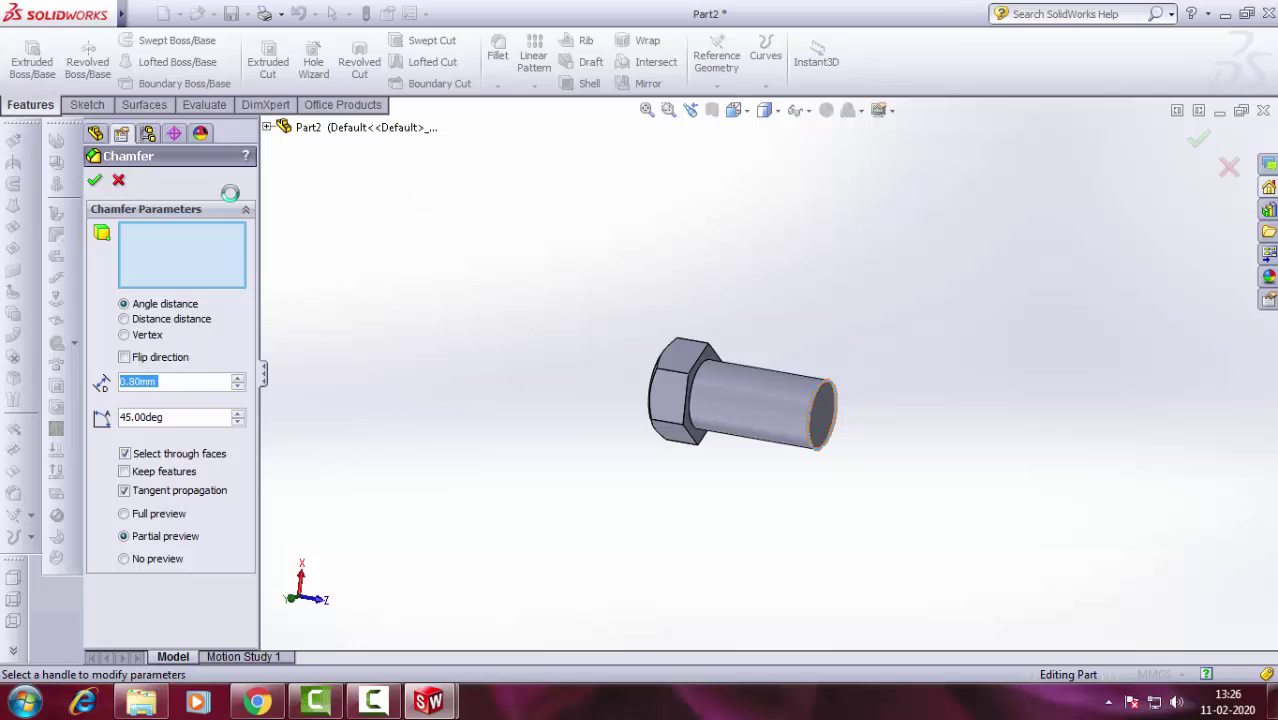
pyautogui.click(95, 184)
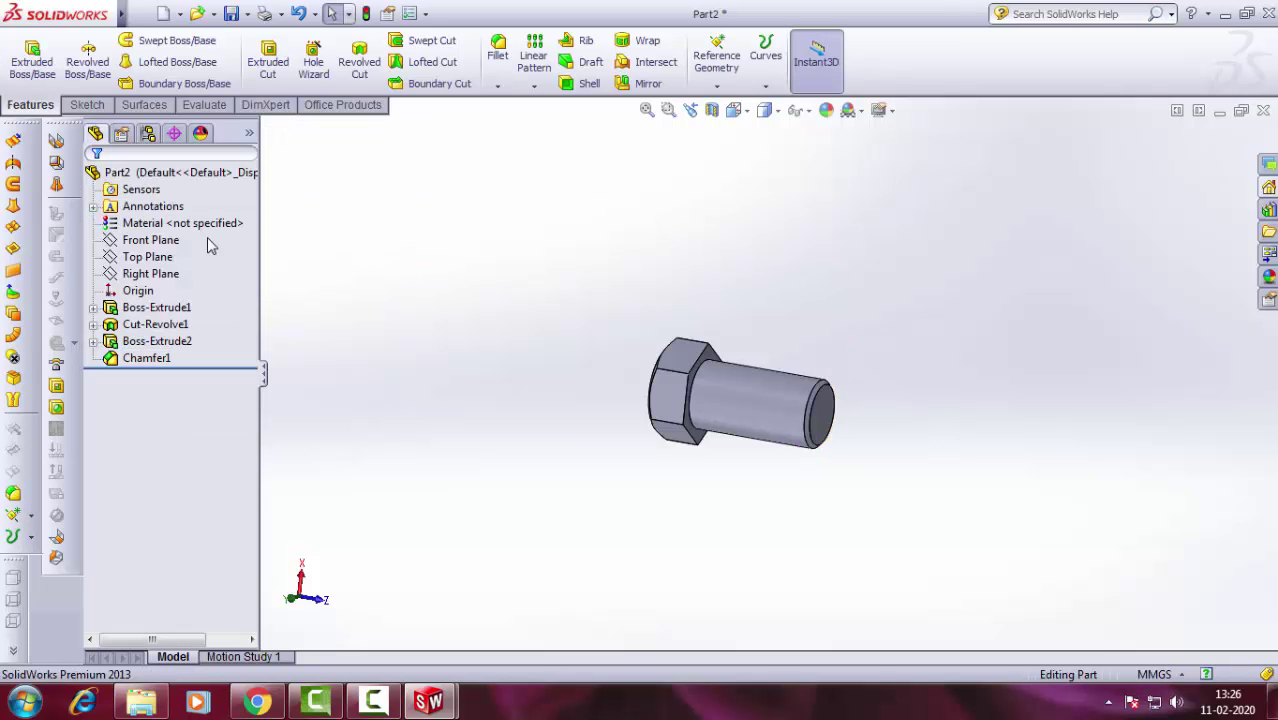
# Apply AISI 316 Stainless Steel Sheet (SS) to Part2 through the Edit Material dialog.
pyautogui.rightClick(193, 220)
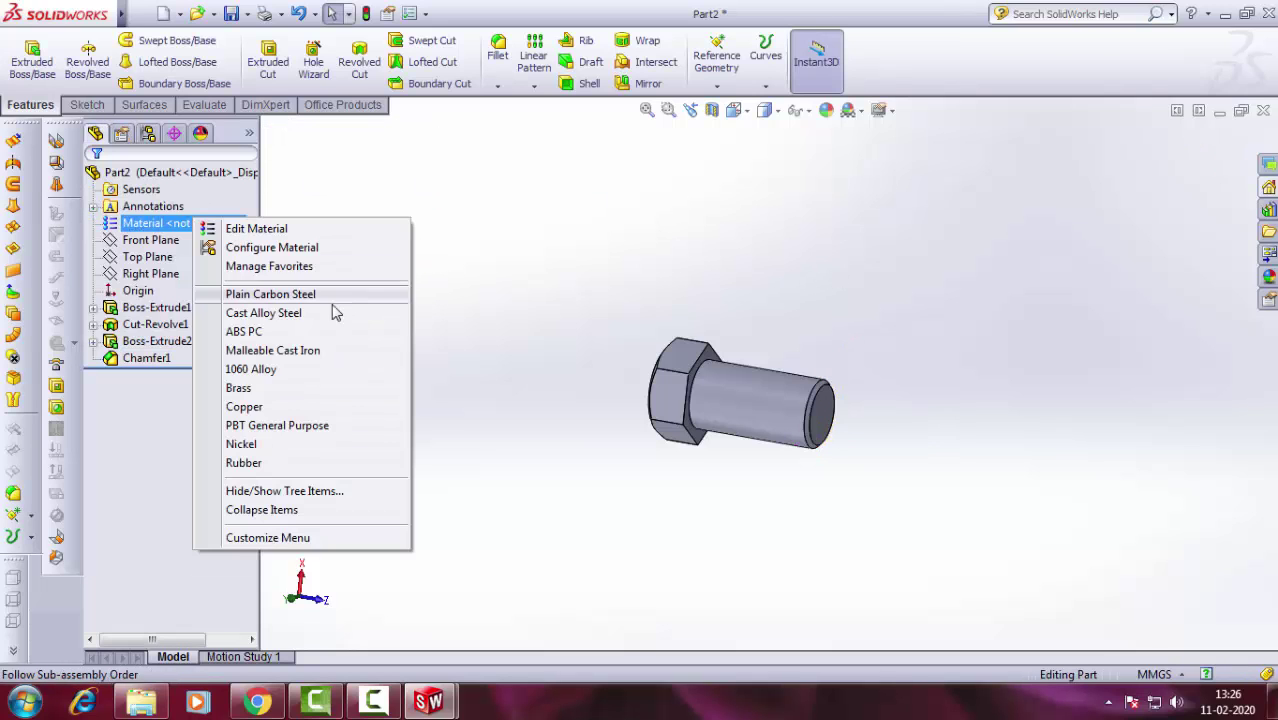
pyautogui.click(265, 230)
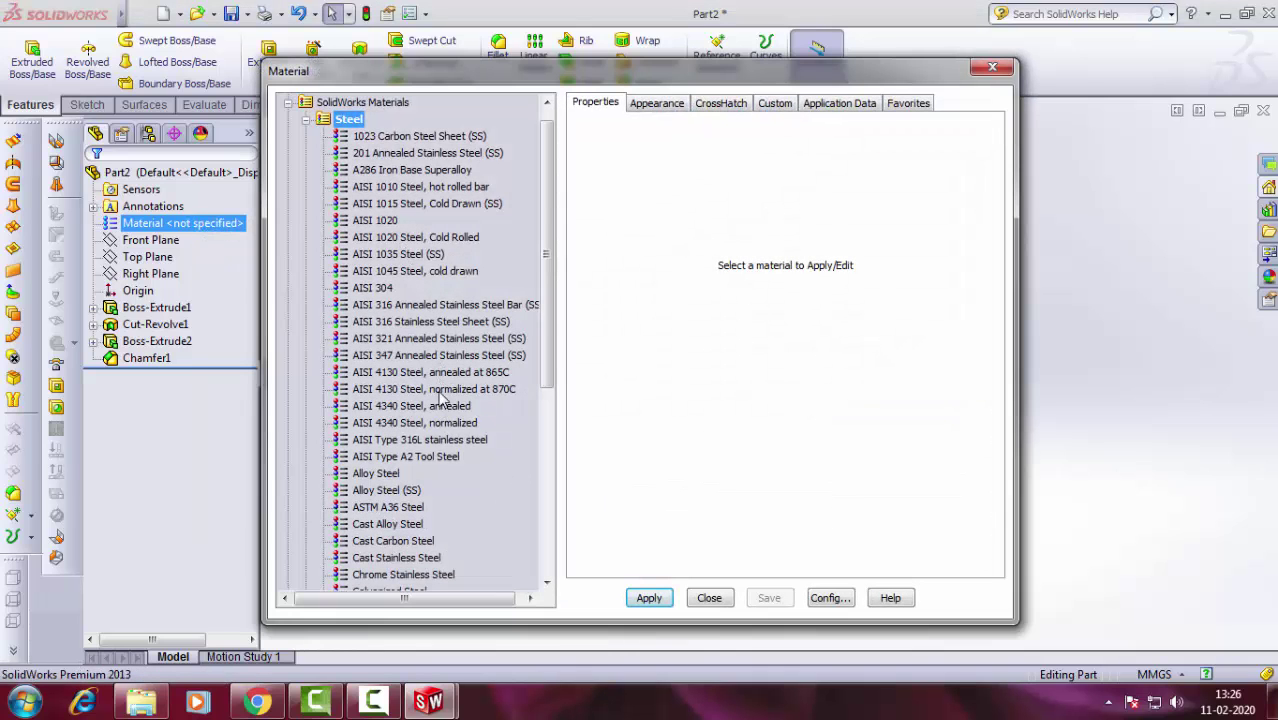
pyautogui.click(485, 324)
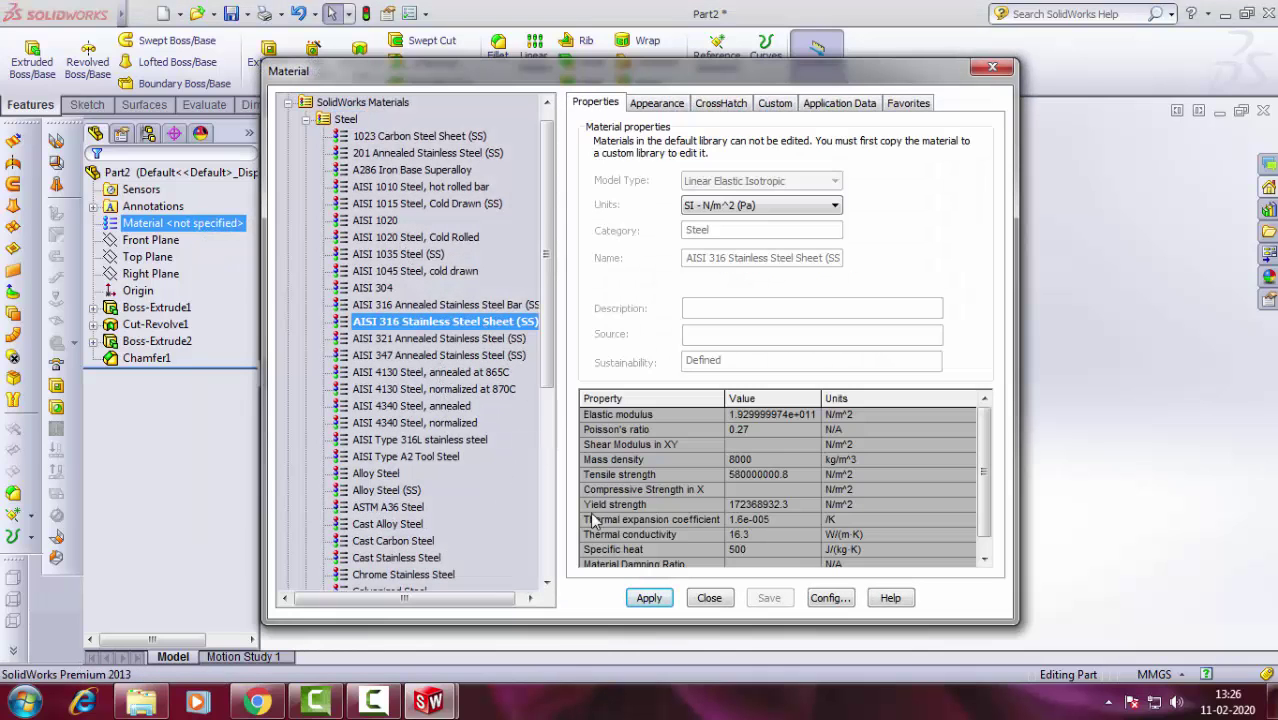
pyautogui.click(649, 598)
pyautogui.click(708, 600)
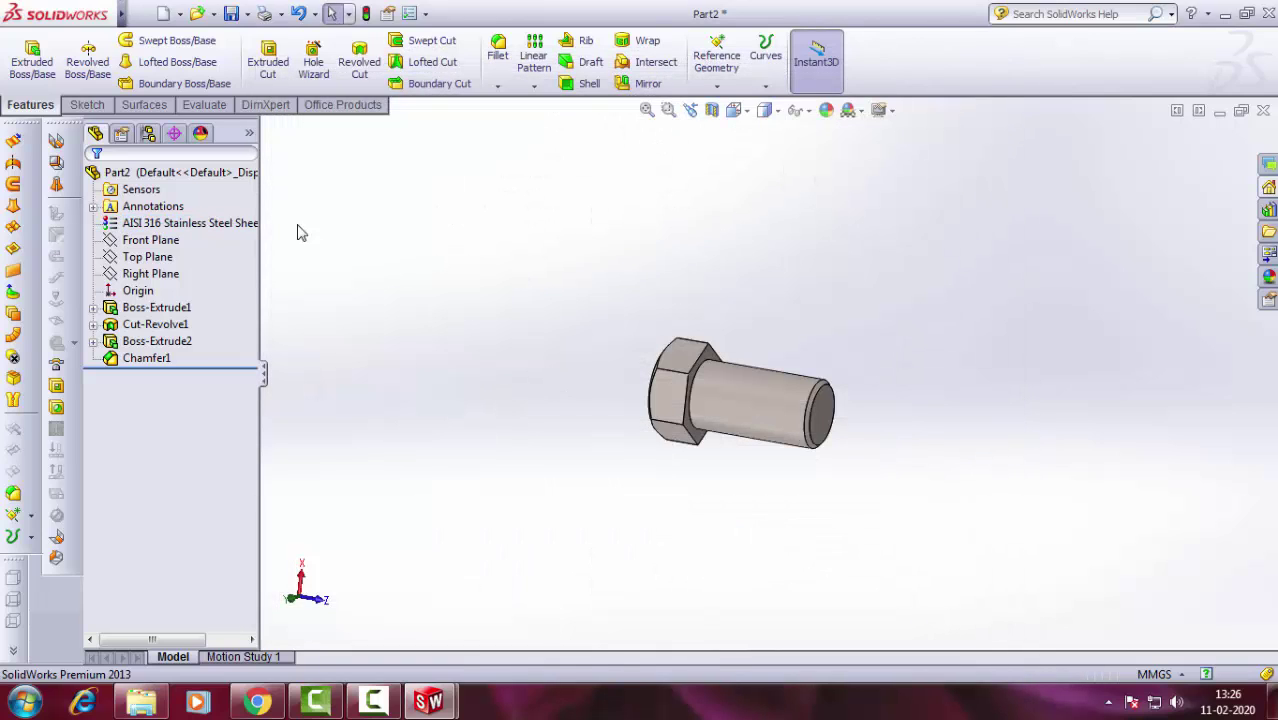
# Save Part2 as 'bolt' in the 11022020 folder, then save it once more.
pyautogui.click(231, 15)
pyautogui.write('bolt')
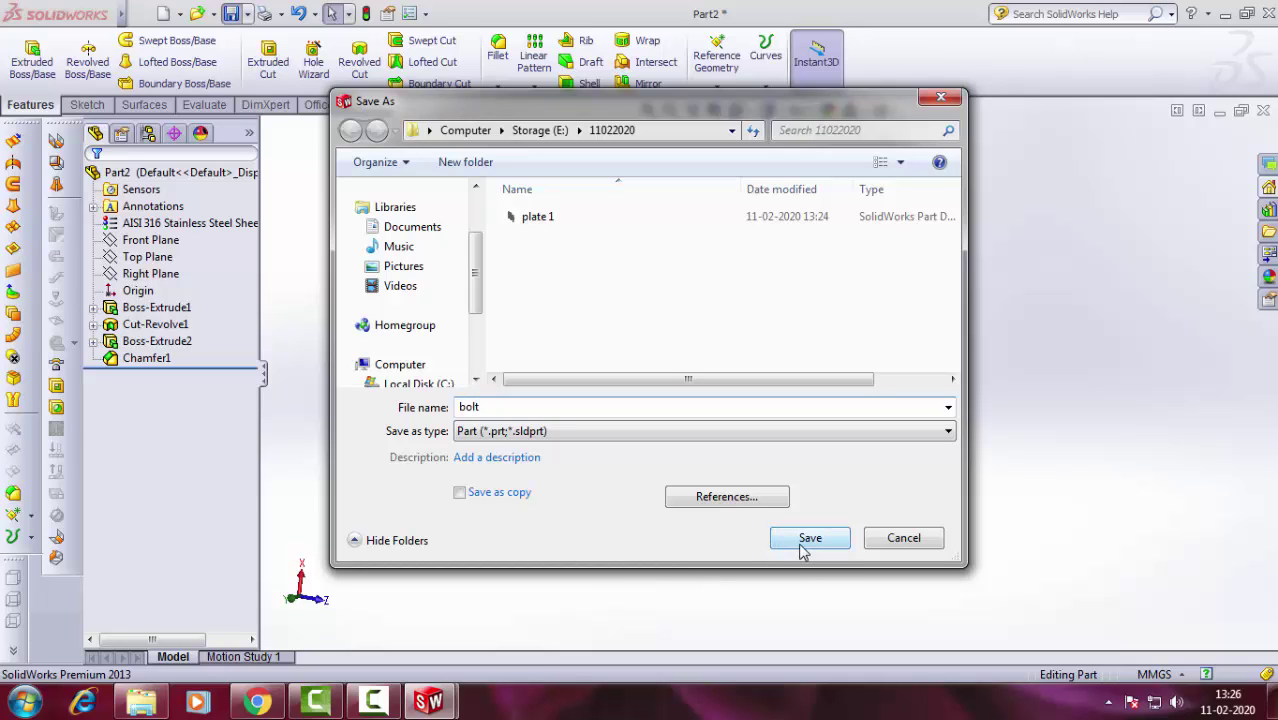
pyautogui.click(808, 540)
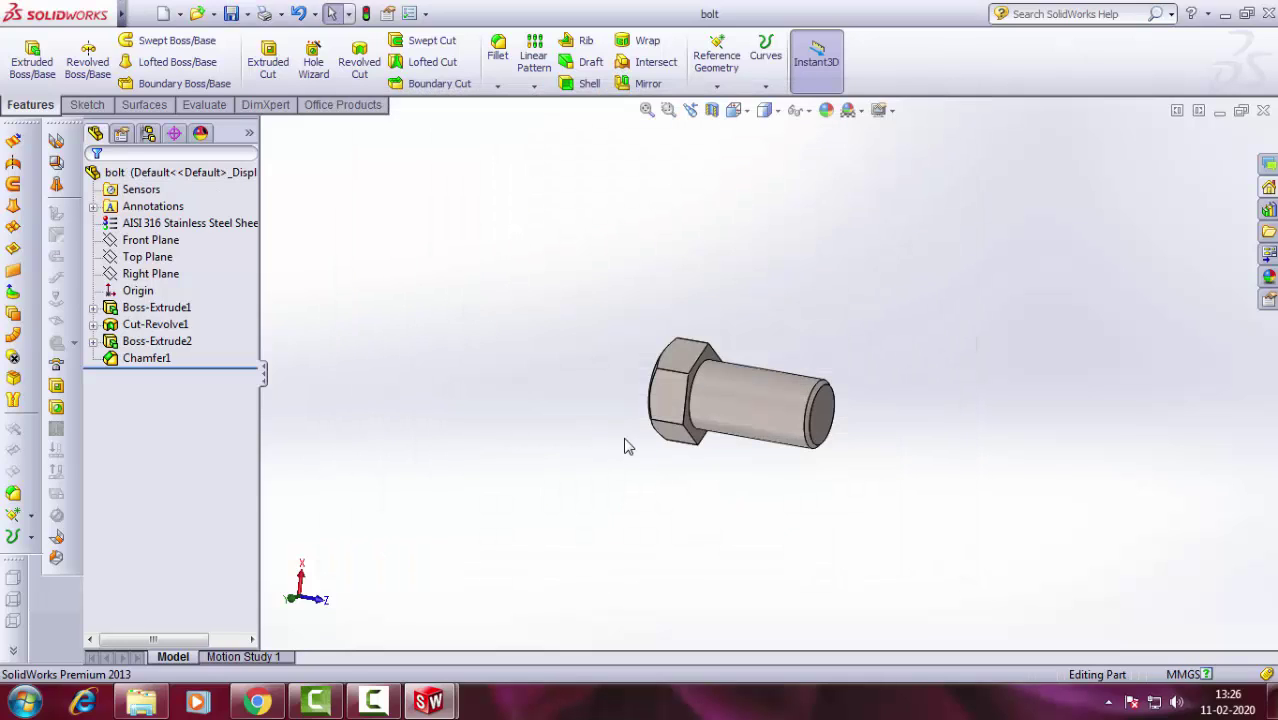
pyautogui.moveTo(676, 444); pyautogui.dragTo(613, 374, button='middle')
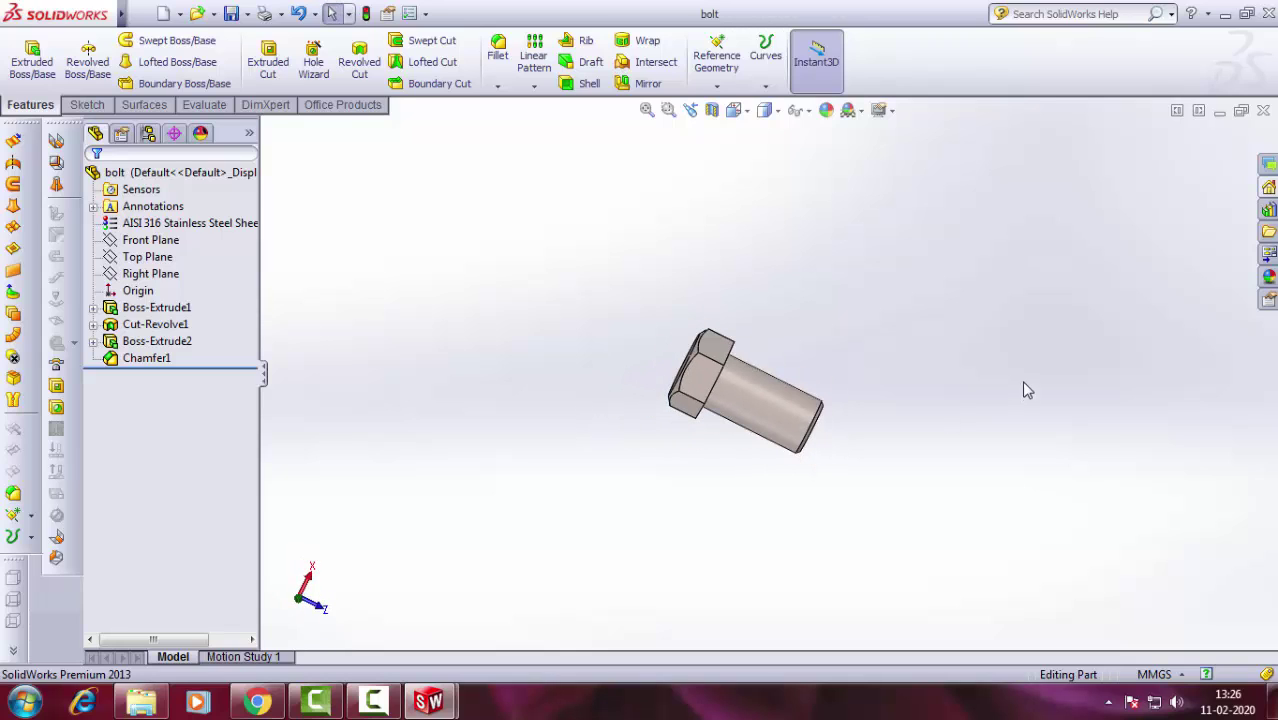
pyautogui.click(230, 16)
# Create a new part and turn the view normal to its Front Plane.
pyautogui.click(163, 13)
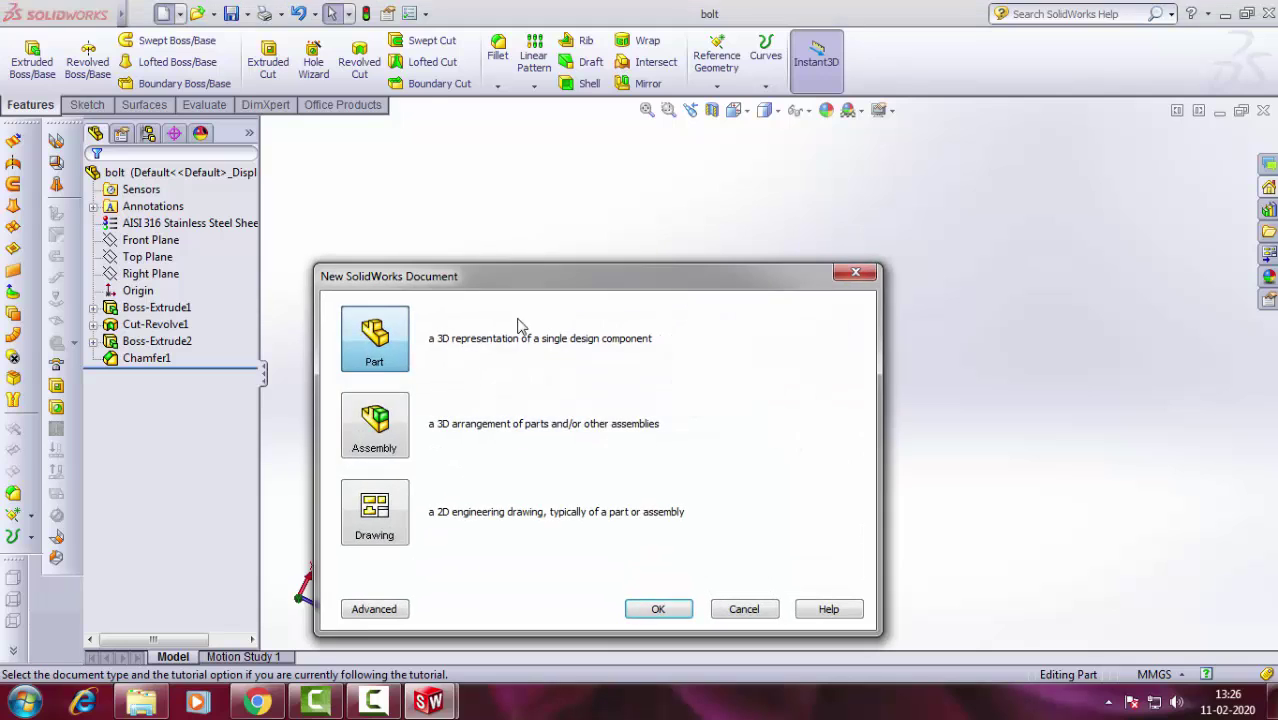
pyautogui.click(683, 600)
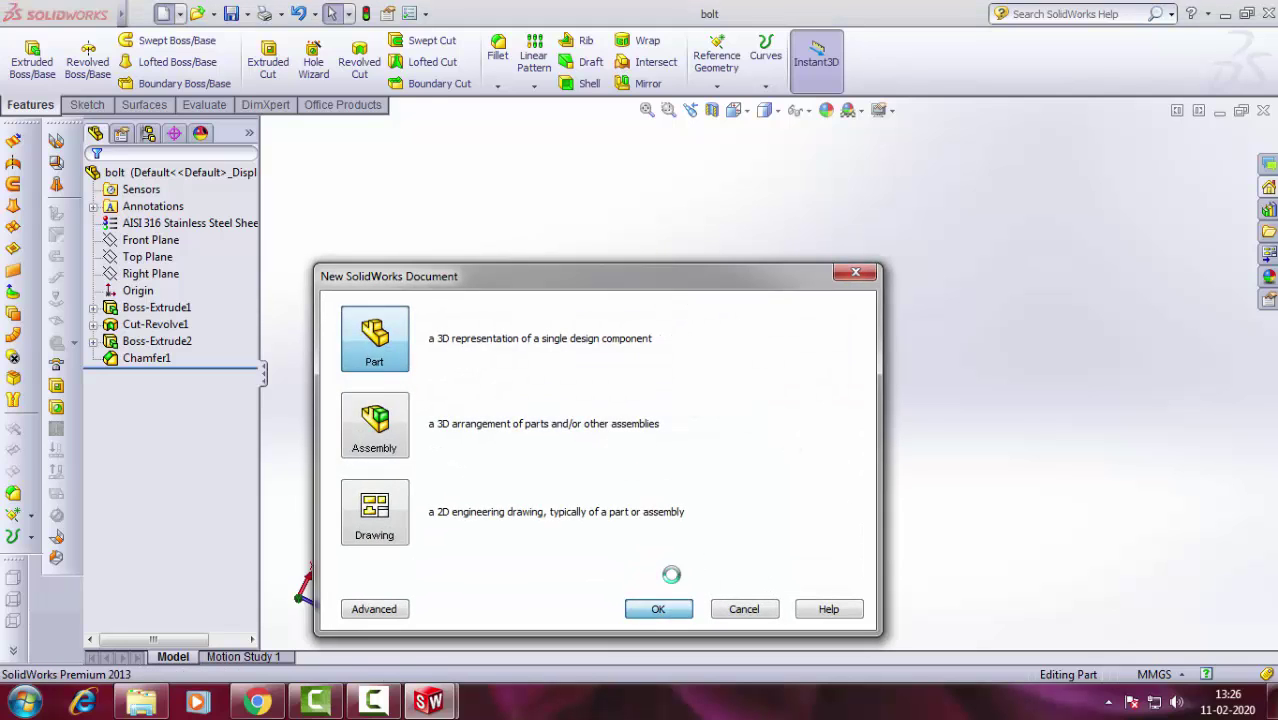
pyautogui.click(160, 240)
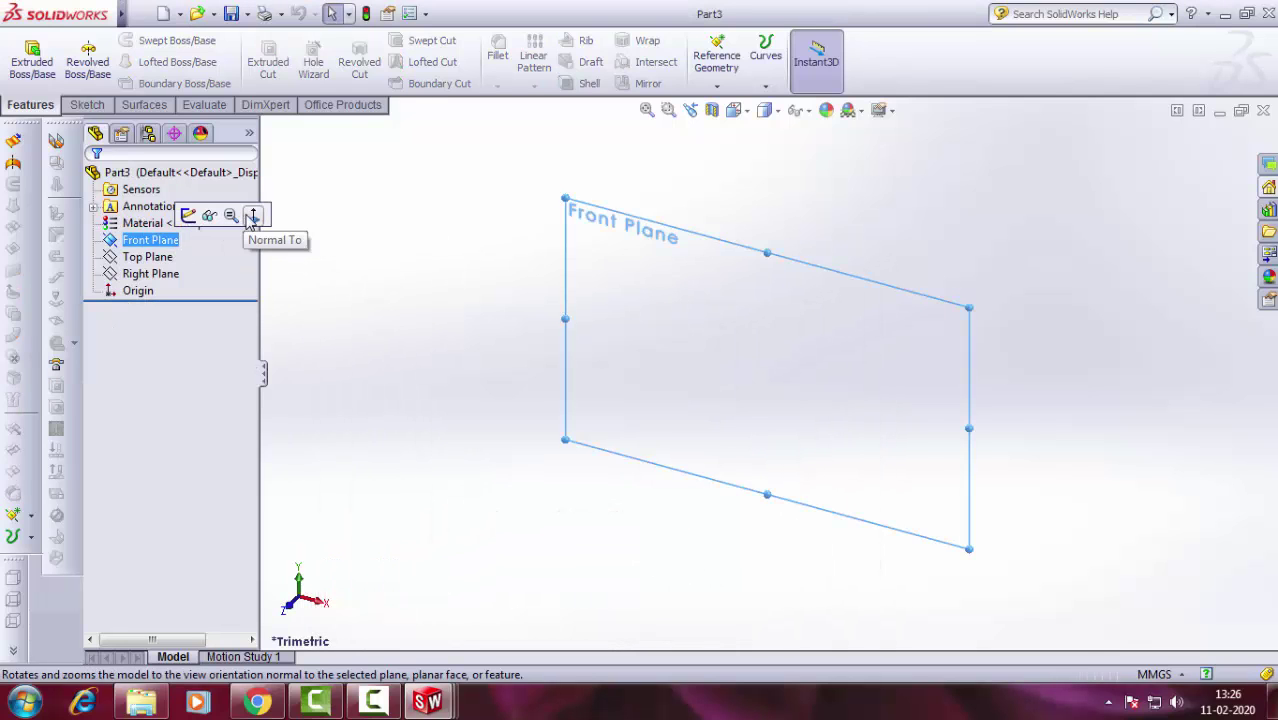
pyautogui.click(252, 218)
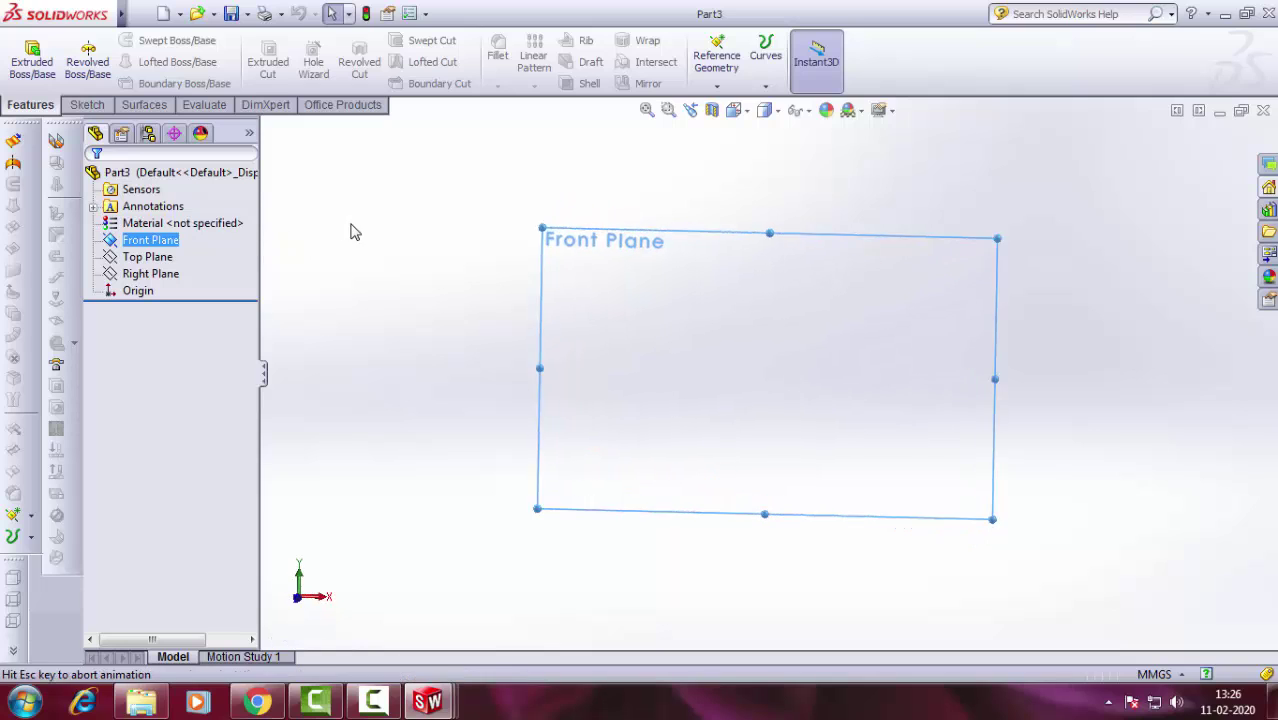
pyautogui.click(87, 104)
# Draw a hexagon centred on the origin and dimension it 20 mm across corners.
pyautogui.click(147, 83)
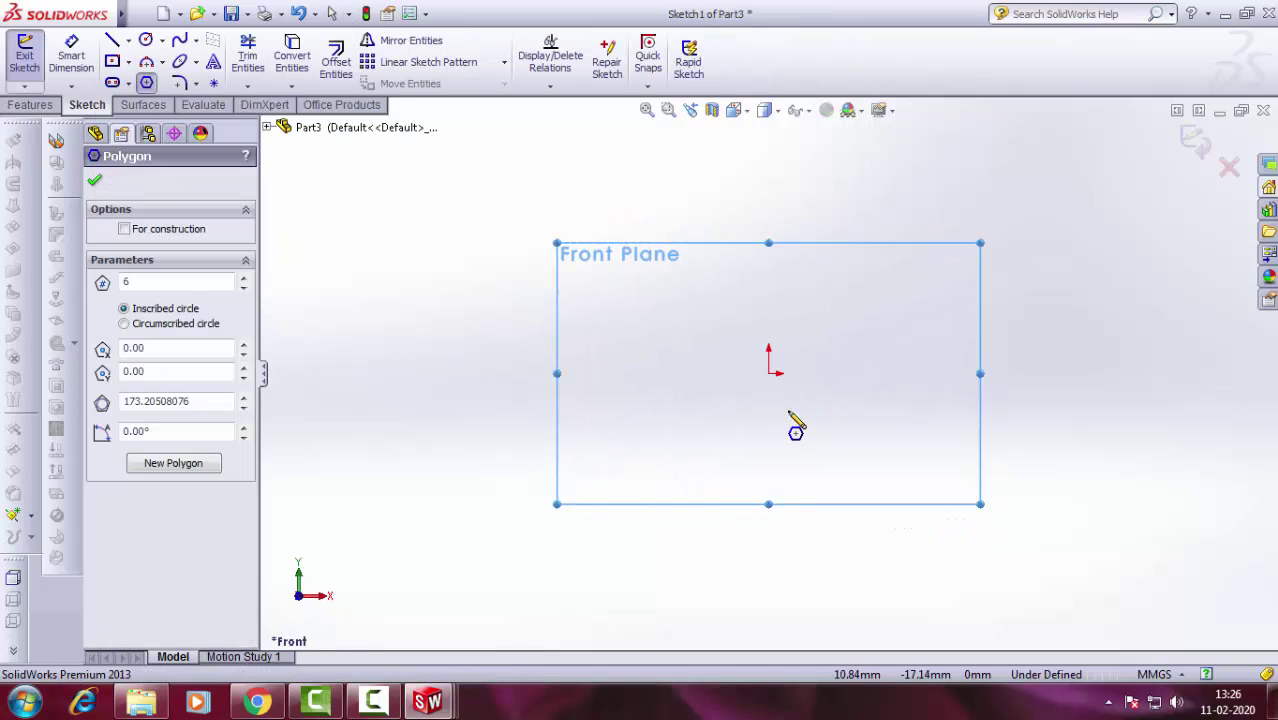
pyautogui.click(768, 374)
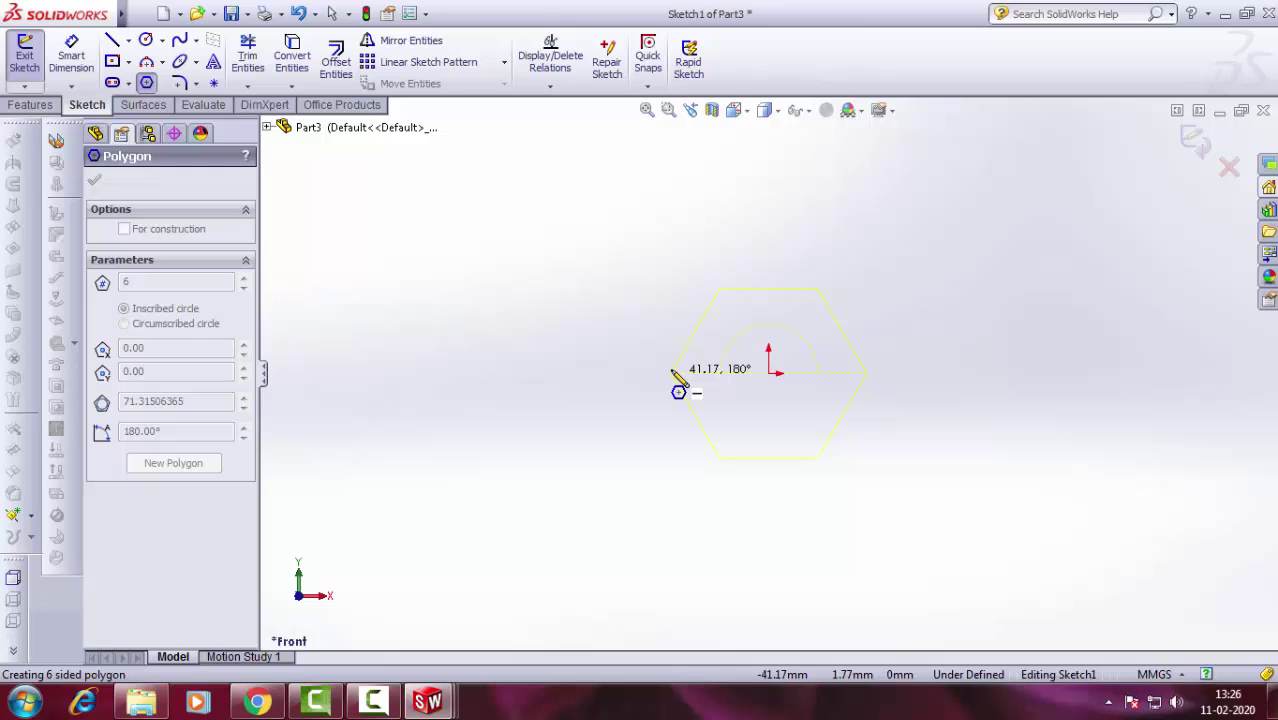
pyautogui.click(678, 374)
pyautogui.rightClick(536, 277)
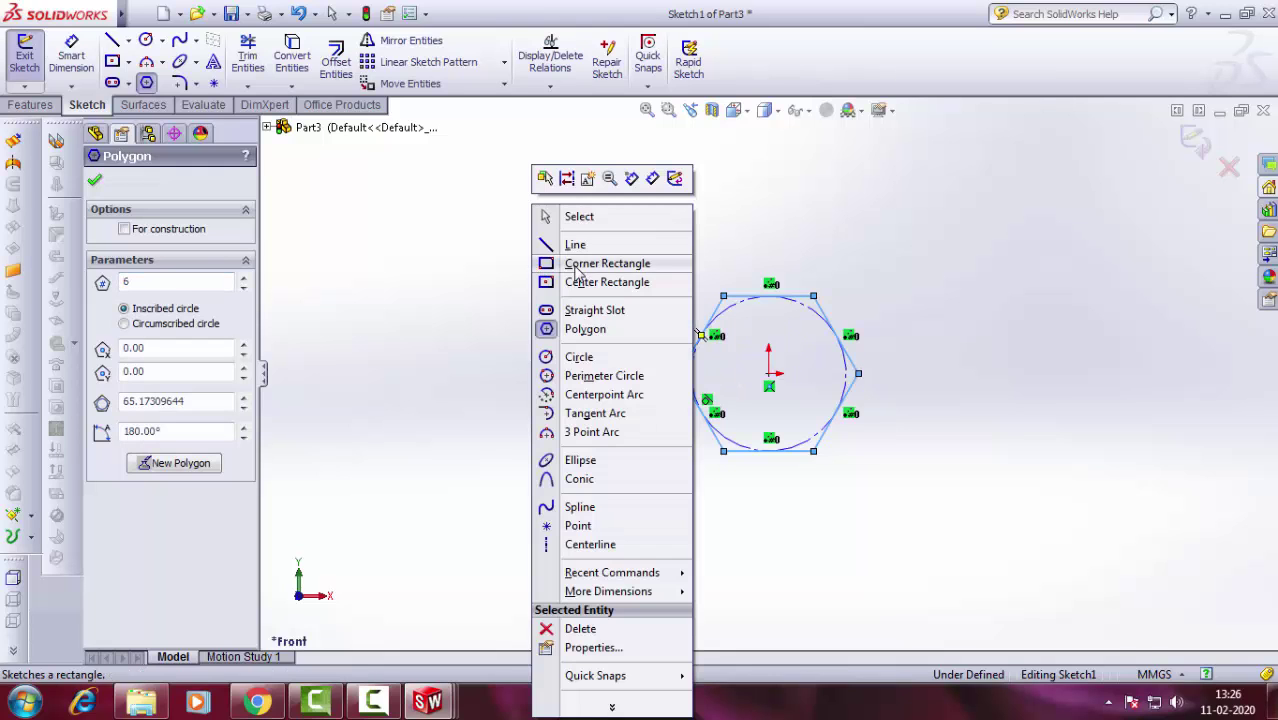
pyautogui.click(579, 217)
pyautogui.click(71, 55)
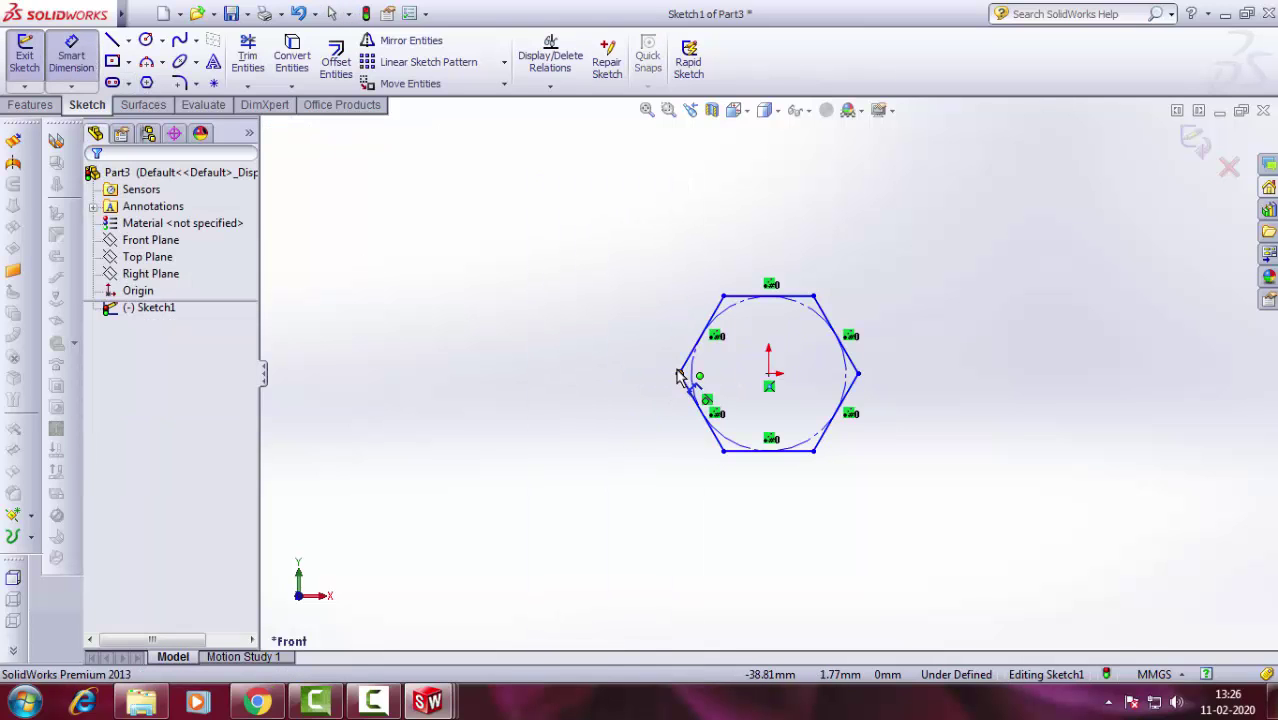
pyautogui.click(679, 374)
pyautogui.click(858, 374)
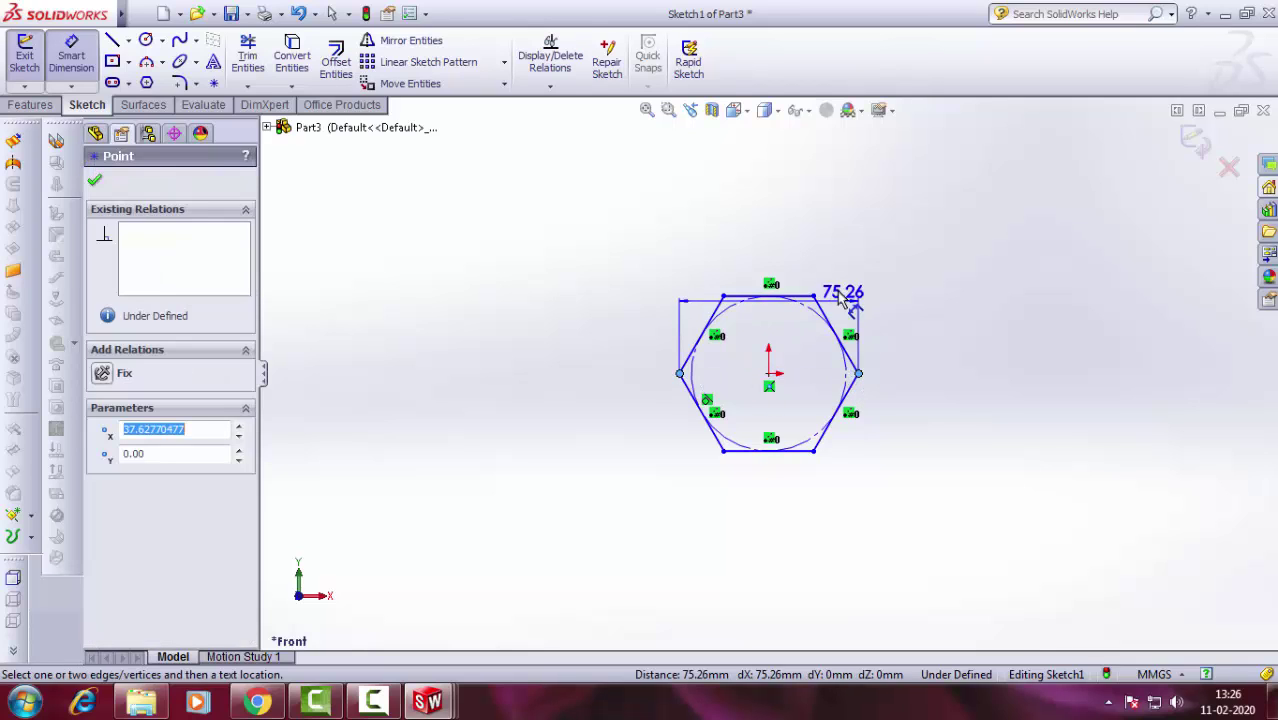
pyautogui.click(800, 277)
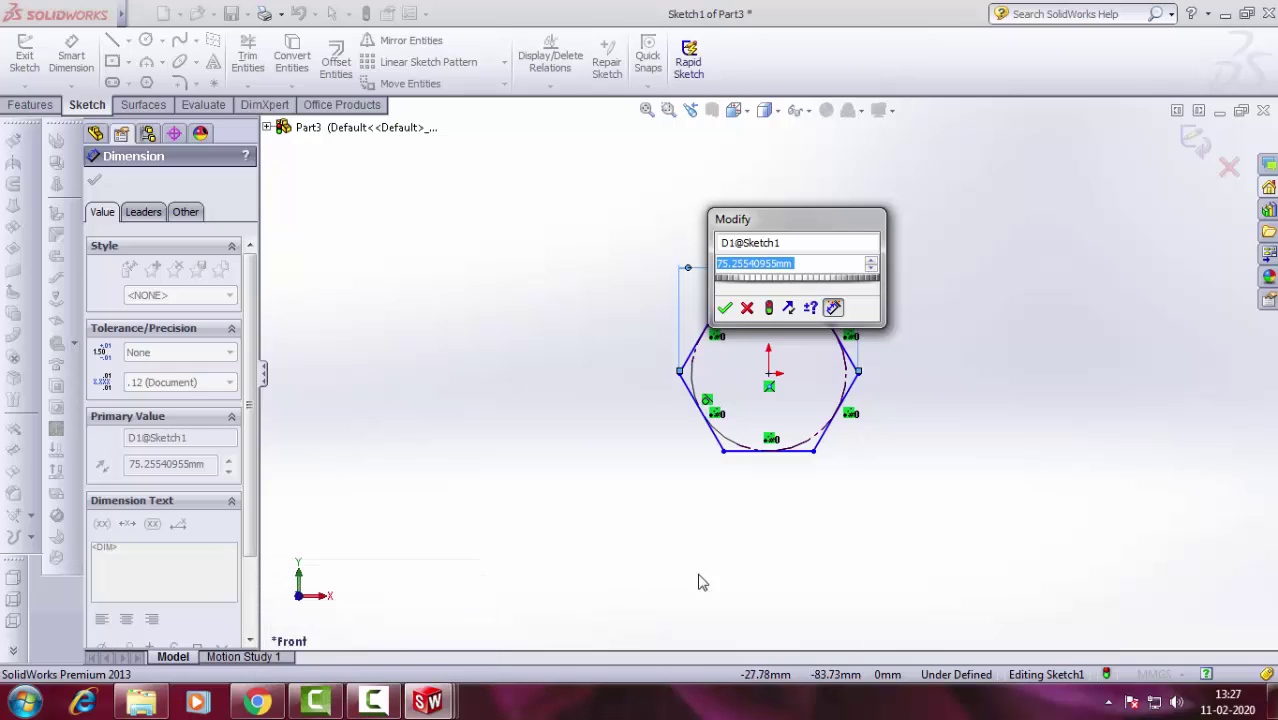
pyautogui.write('20')
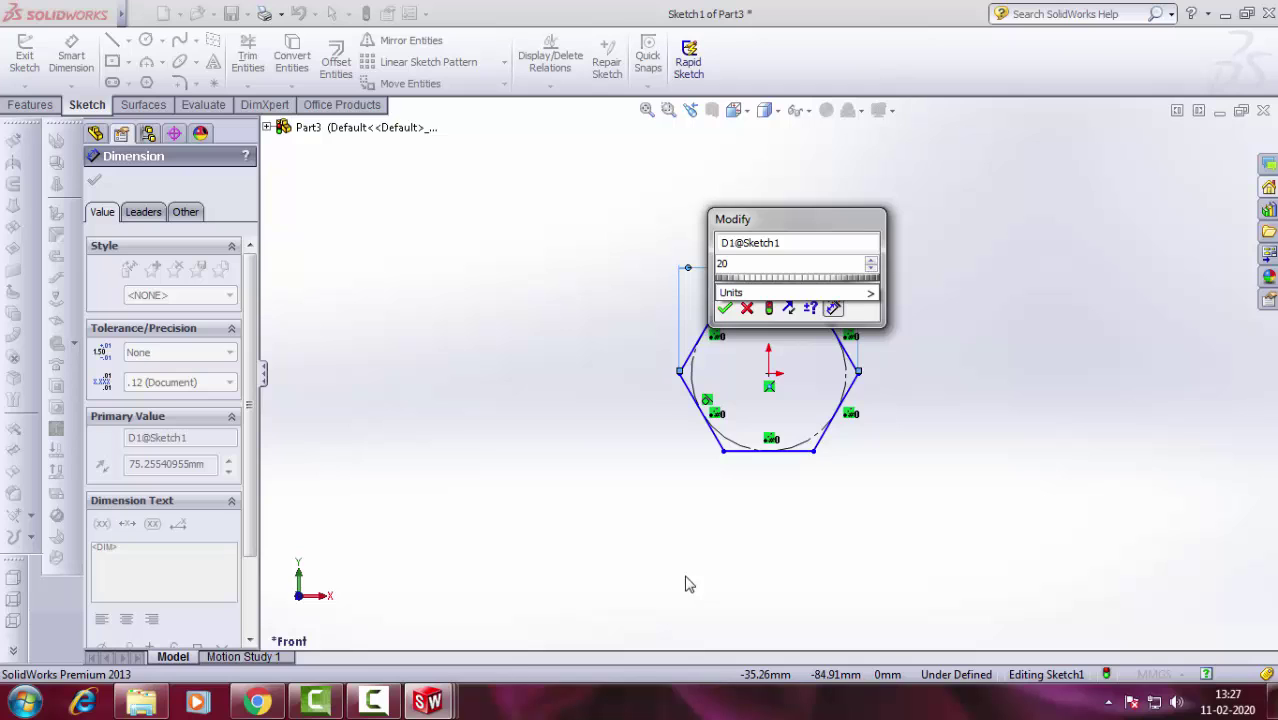
pyautogui.press('Return')
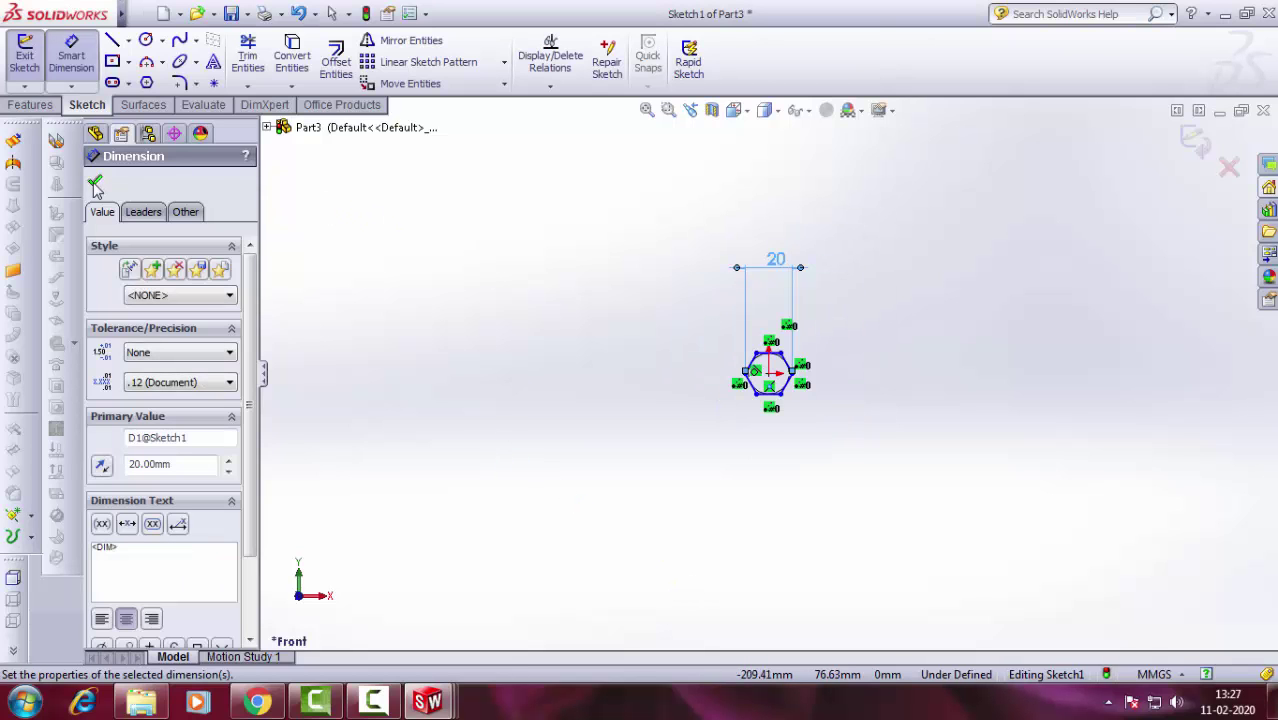
pyautogui.click(95, 185)
# Extrude the hexagon 10 mm into a solid prism as Boss-Extrude1.
pyautogui.click(30, 104)
pyautogui.click(32, 60)
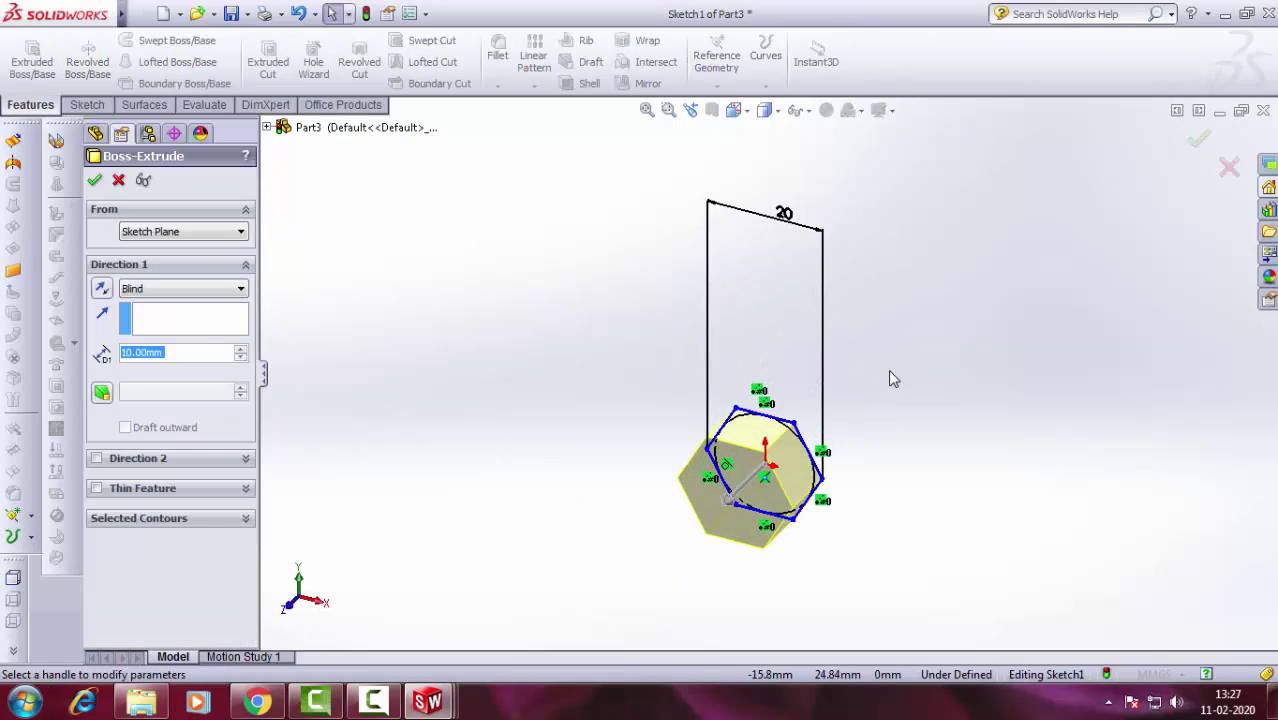
pyautogui.click(94, 181)
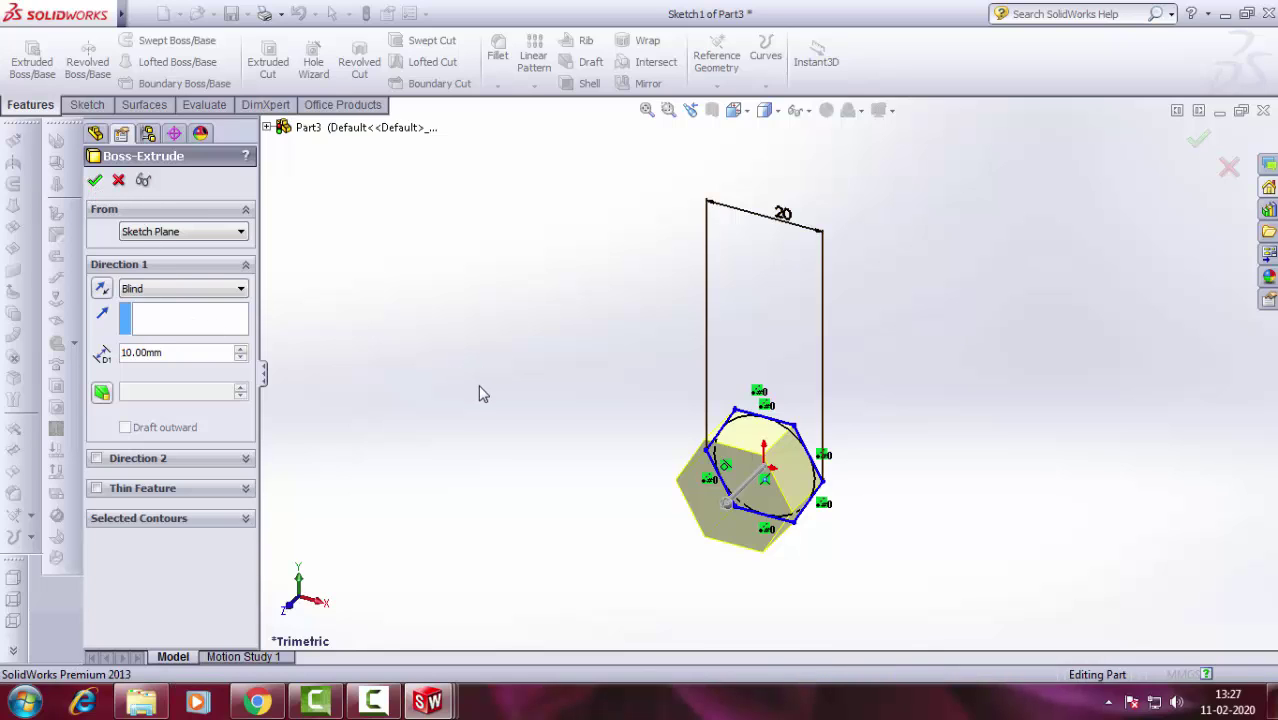
pyautogui.click(168, 280)
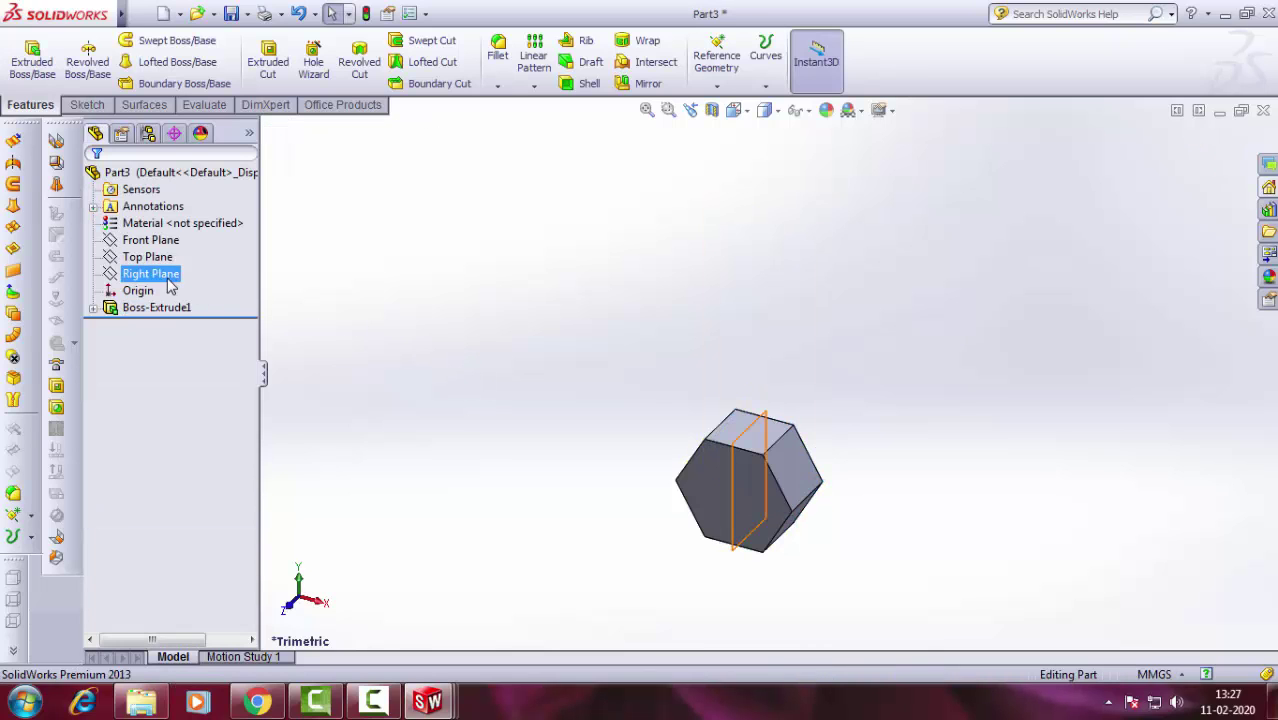
# Face the Top Plane and draw a horizontal centerline across the nut outline.
pyautogui.click(245, 252)
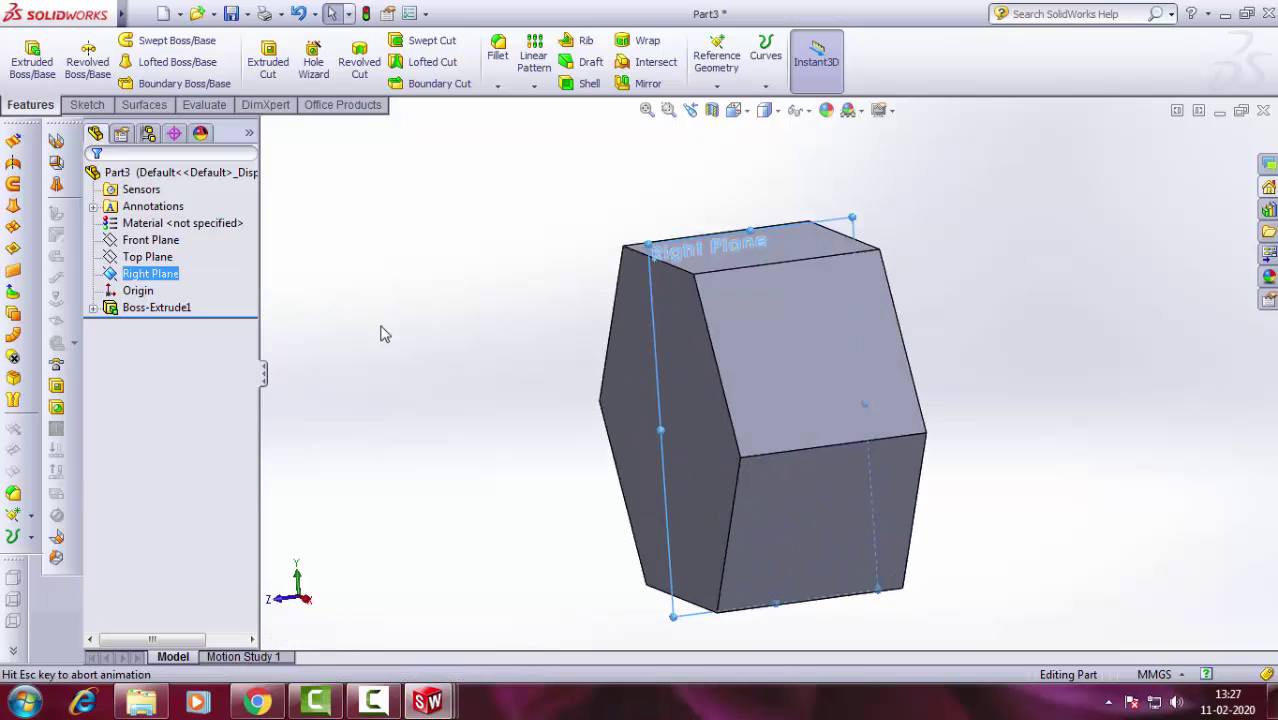
pyautogui.click(147, 257)
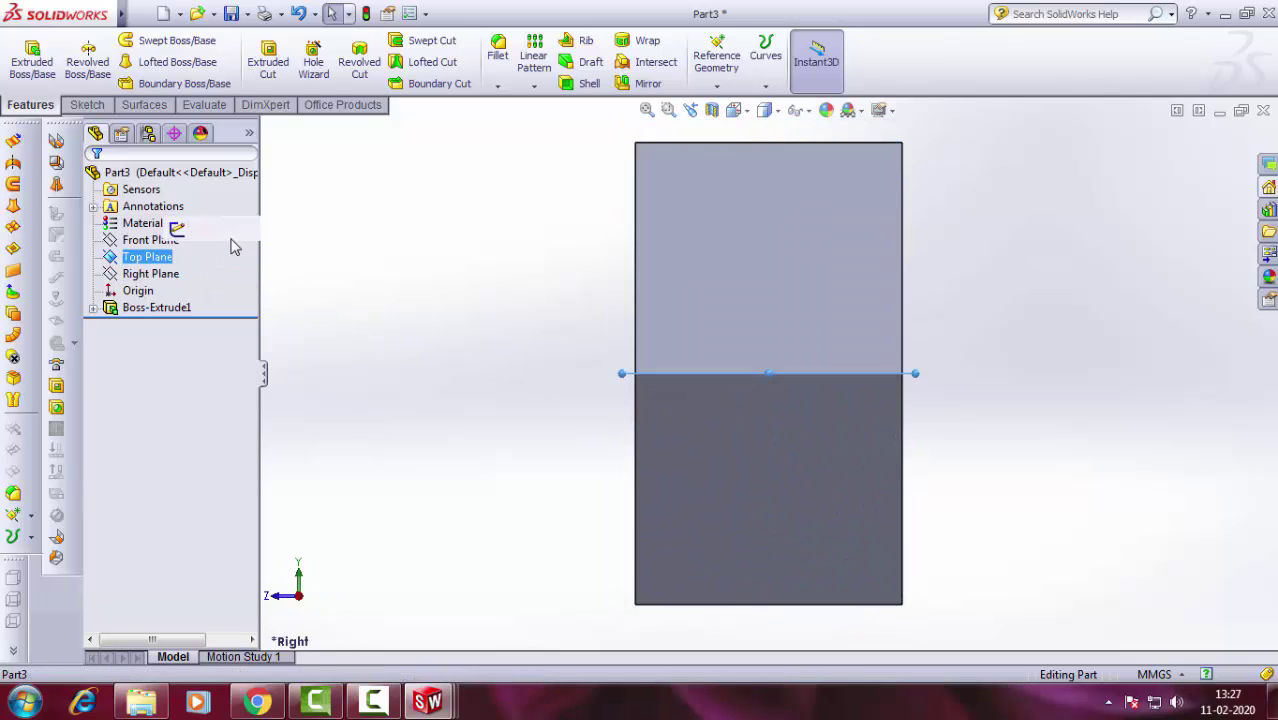
pyautogui.click(250, 242)
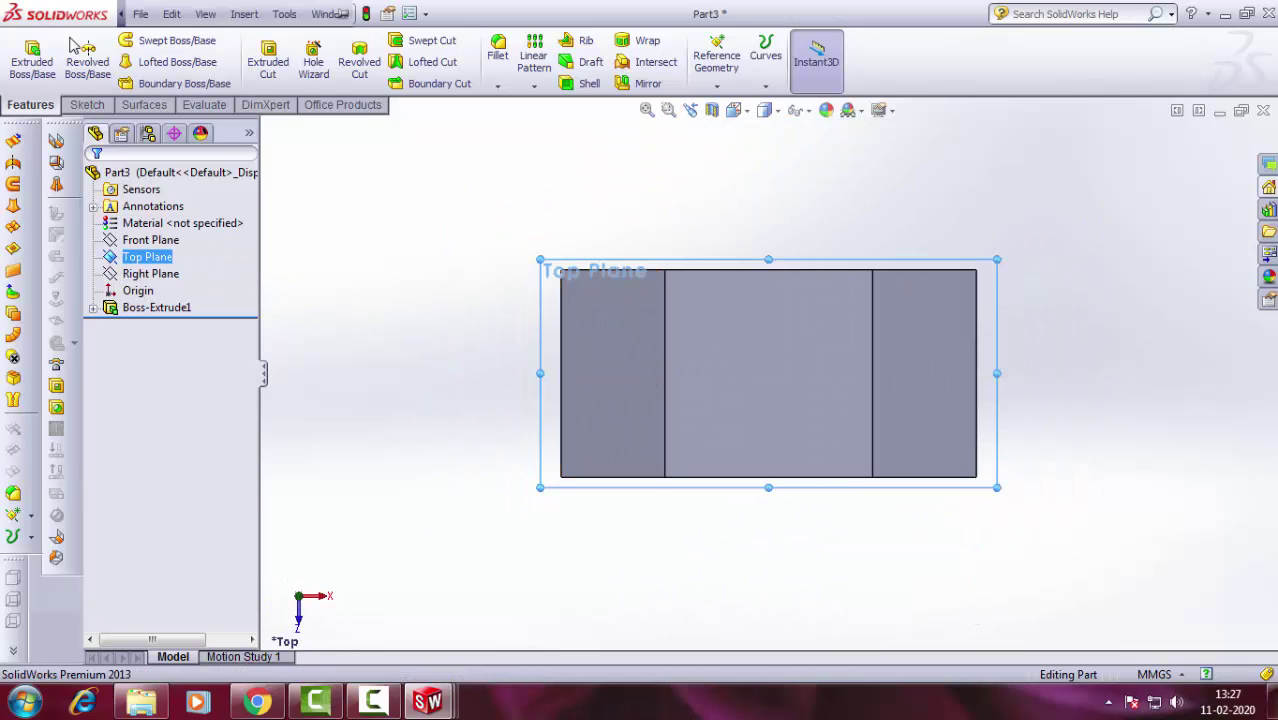
pyautogui.click(87, 104)
pyautogui.click(128, 40)
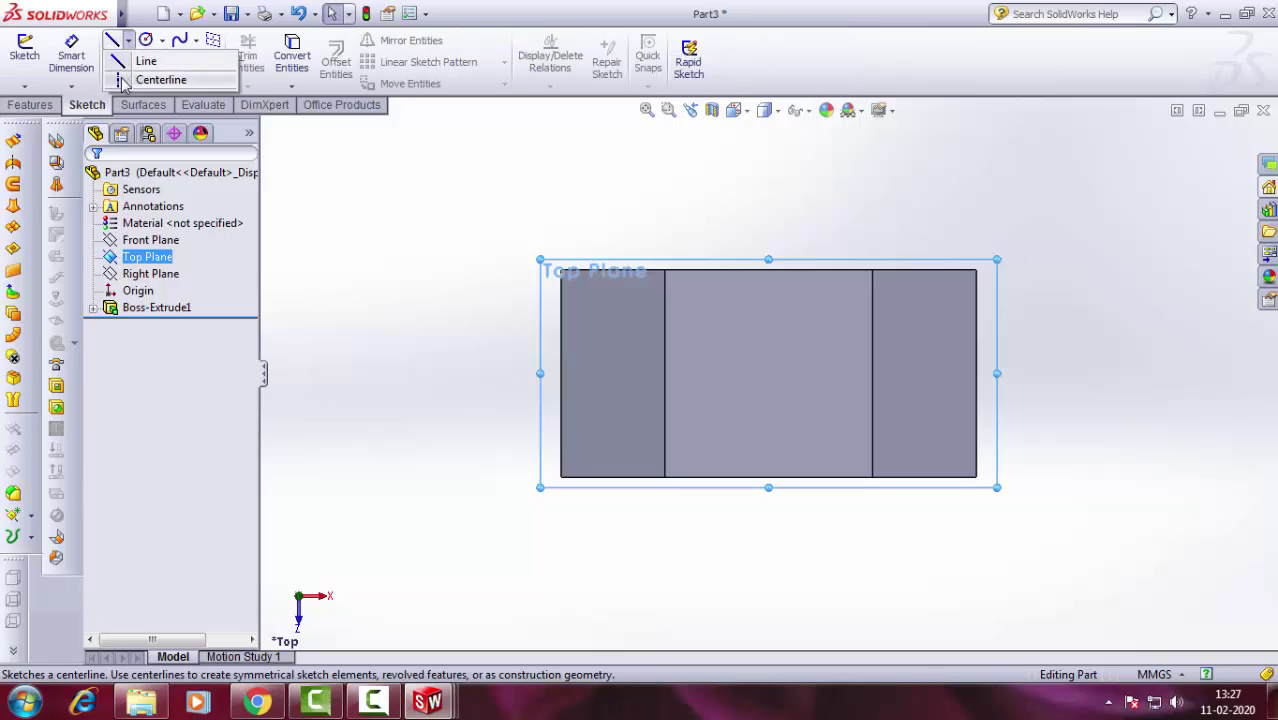
pyautogui.click(148, 76)
pyautogui.click(561, 373)
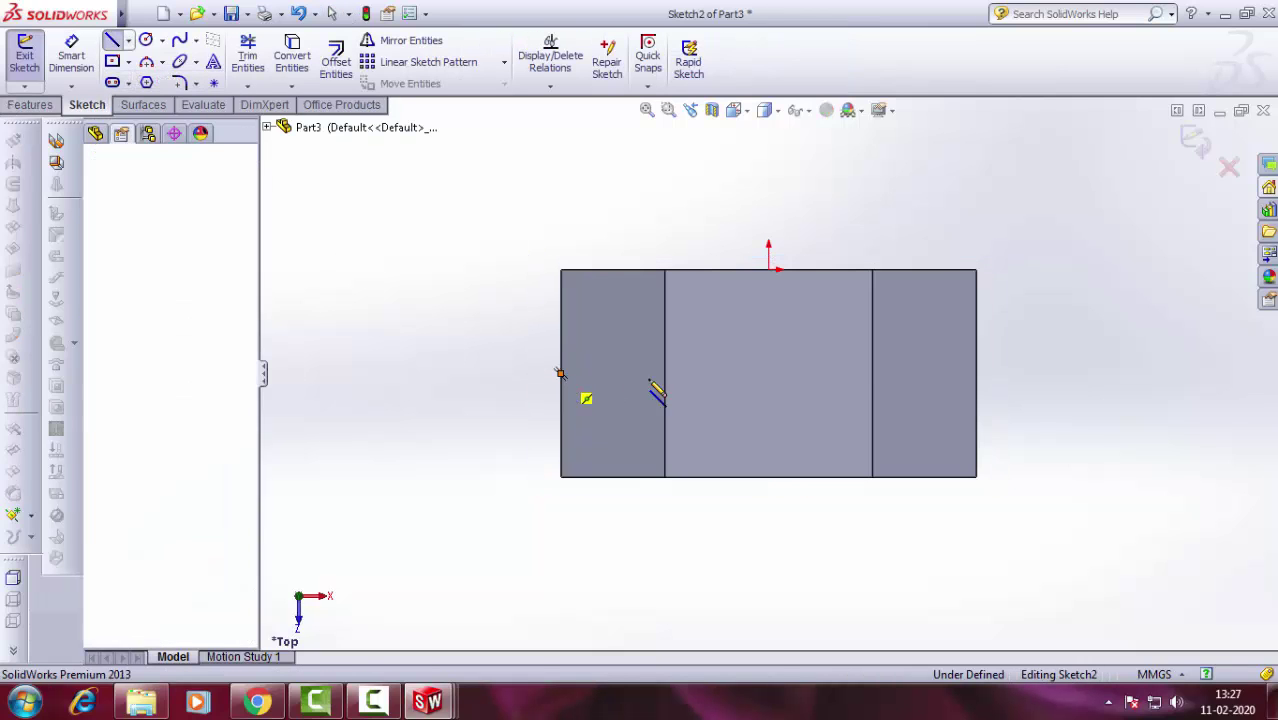
pyautogui.click(977, 373)
pyautogui.rightClick(1012, 280)
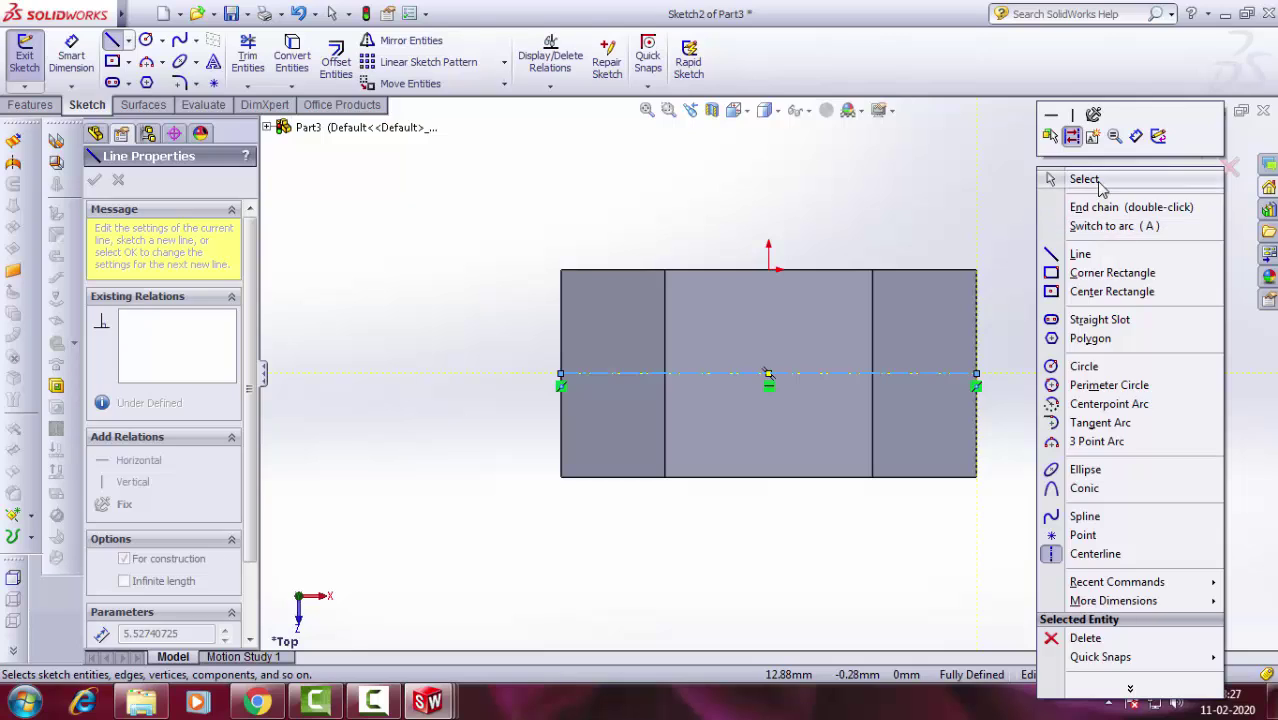
pyautogui.click(1084, 177)
# Add a vertical centerline from the top edge midpoint to the bottom edge.
pyautogui.click(128, 40)
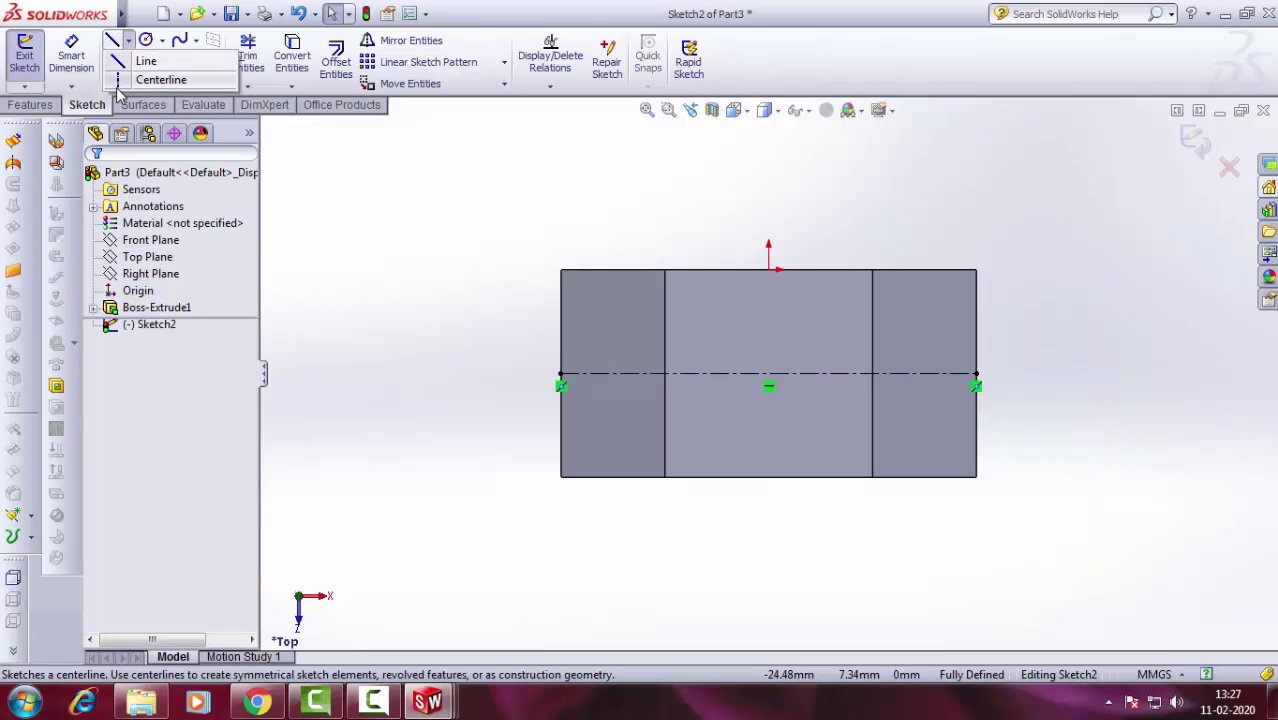
pyautogui.click(118, 80)
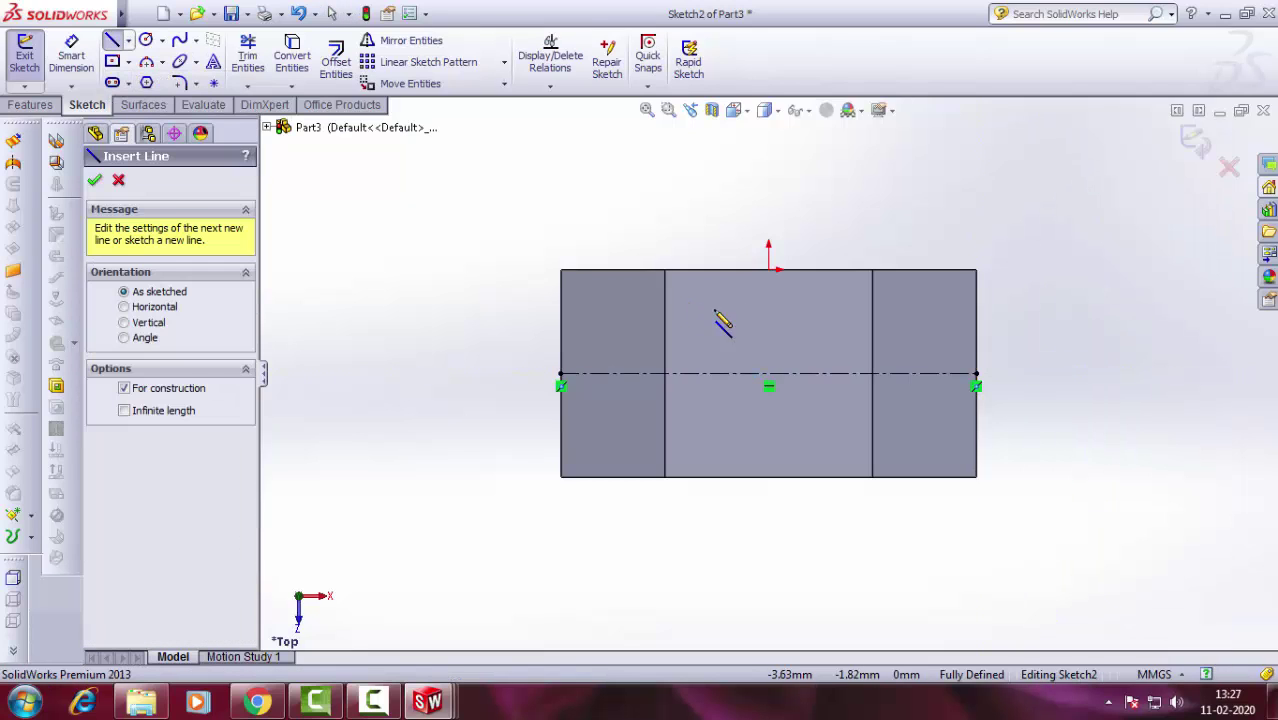
pyautogui.click(768, 270)
pyautogui.click(769, 478)
pyautogui.rightClick(686, 514)
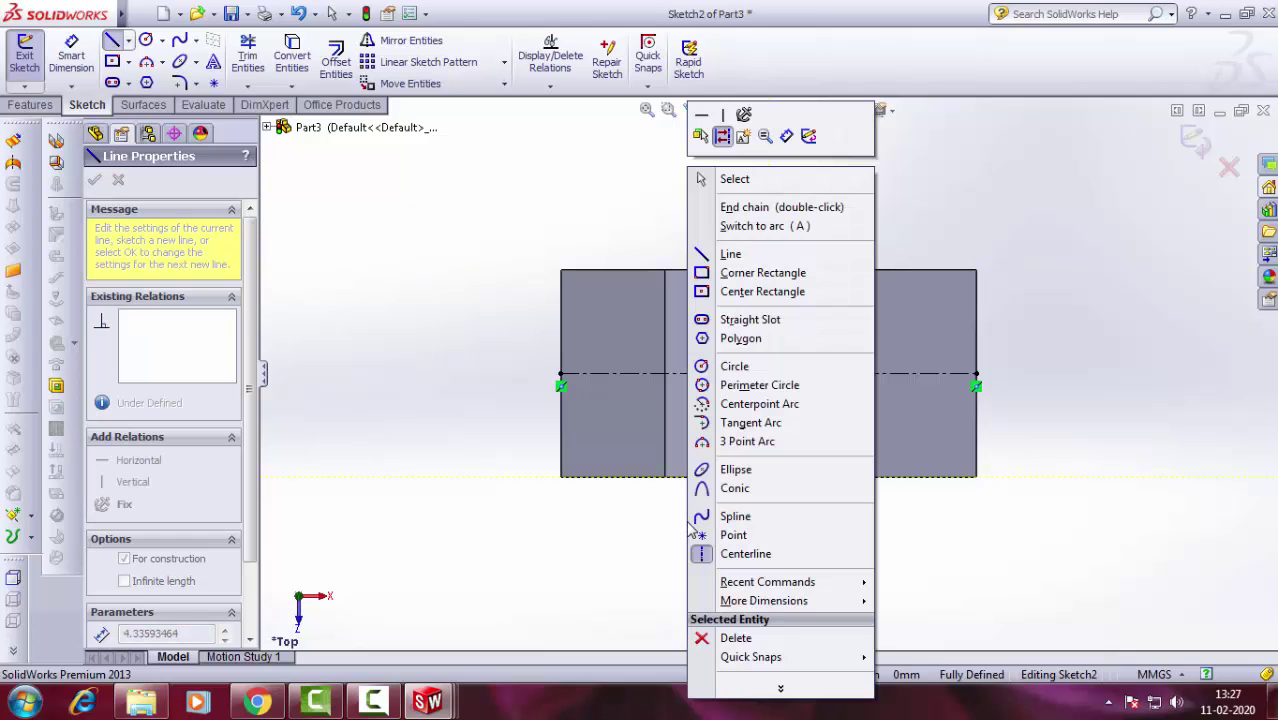
pyautogui.click(737, 180)
# Draw a diagonal chamfer line with an open profile around the top-left corner.
pyautogui.click(116, 42)
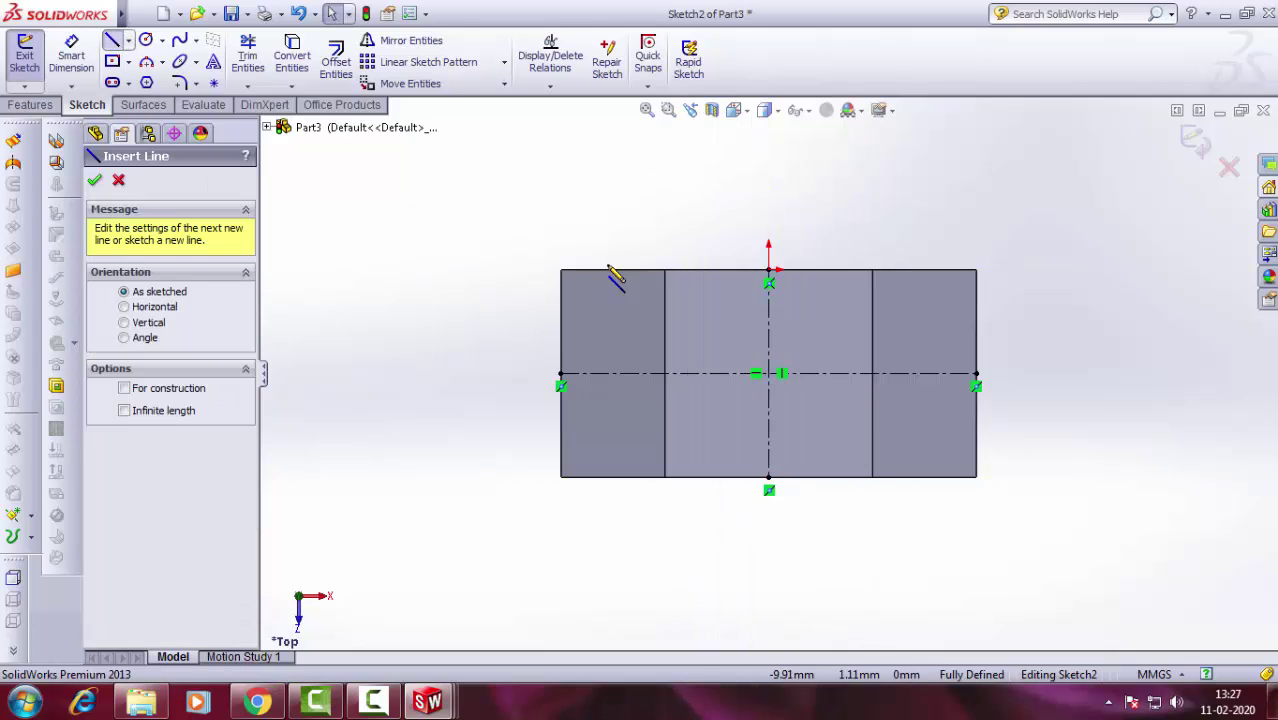
pyautogui.click(561, 321)
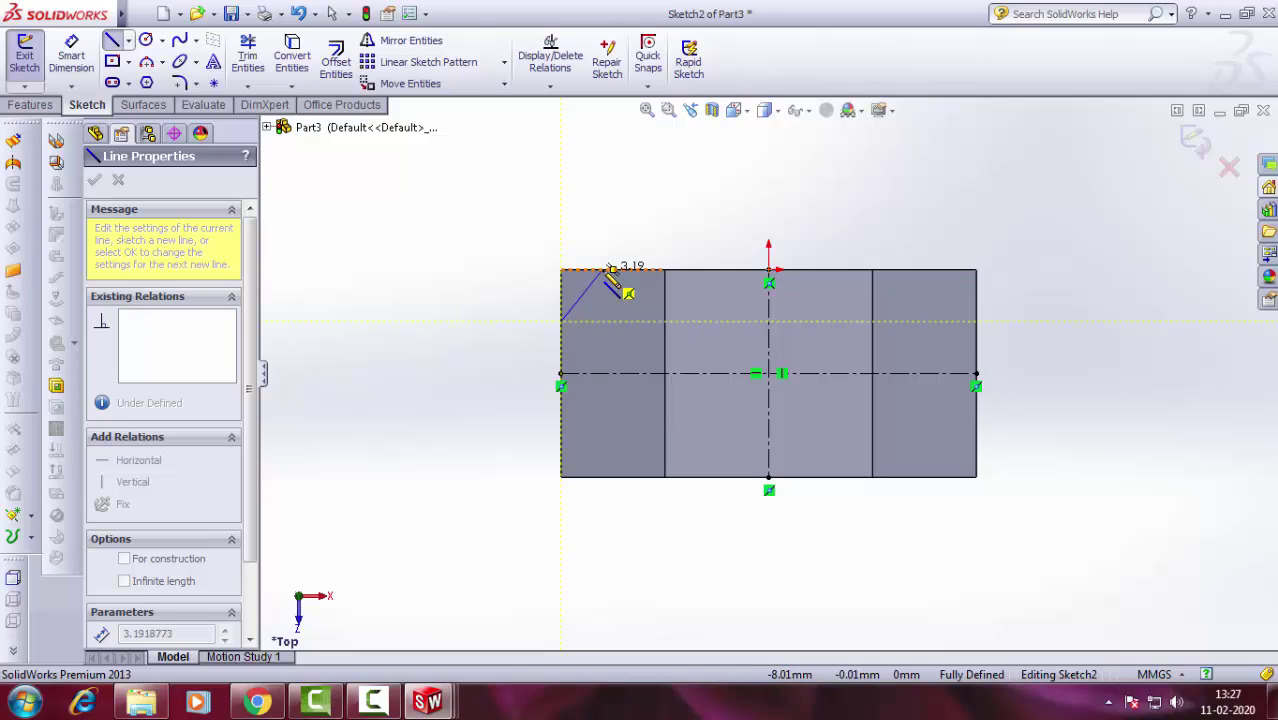
pyautogui.click(603, 268)
pyautogui.click(603, 232)
pyautogui.click(502, 232)
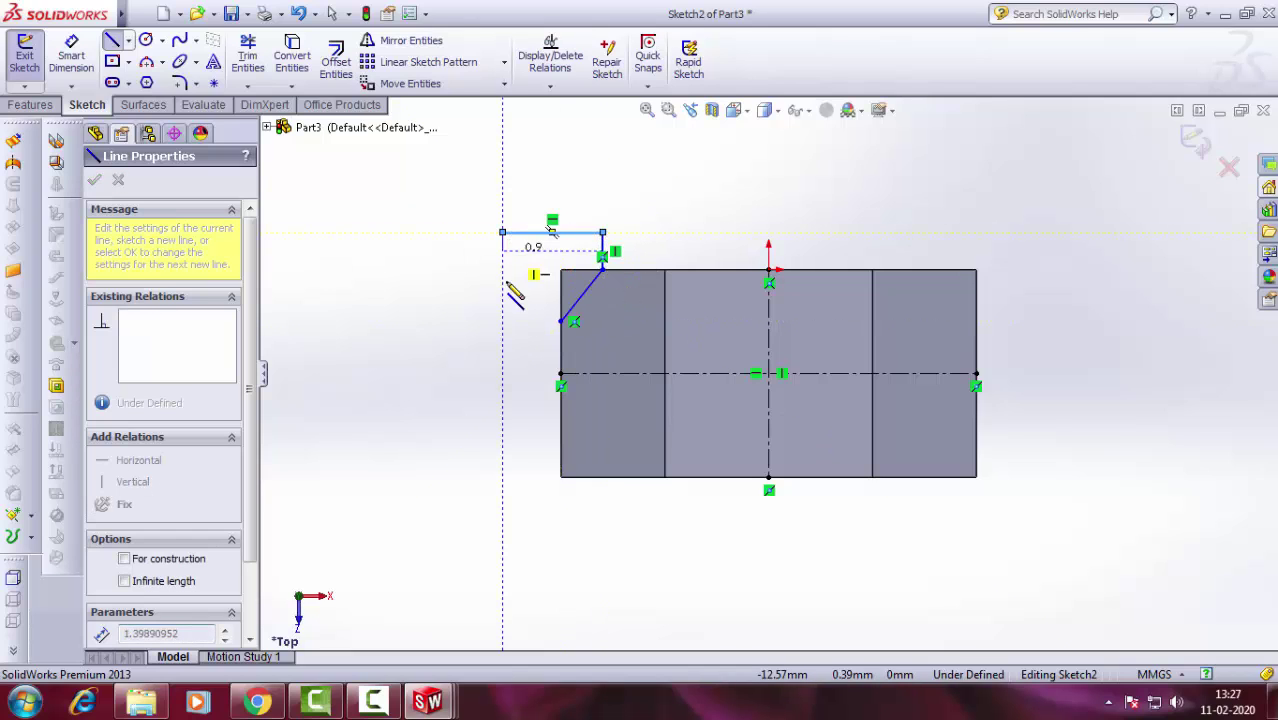
pyautogui.click(502, 303)
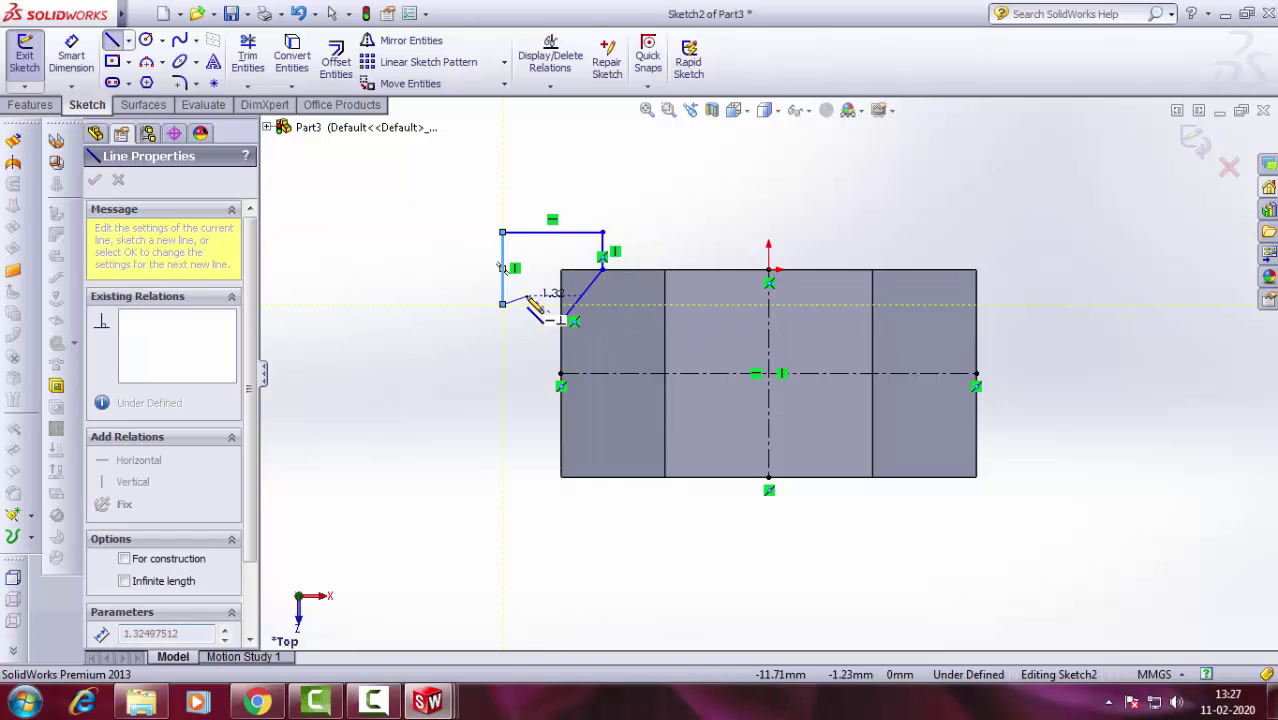
pyautogui.rightClick(515, 295)
pyautogui.click(548, 171)
# Slide the chamfer line's lower end up the left edge and close the profile horizontally.
pyautogui.scroll(-2, 547, 292)
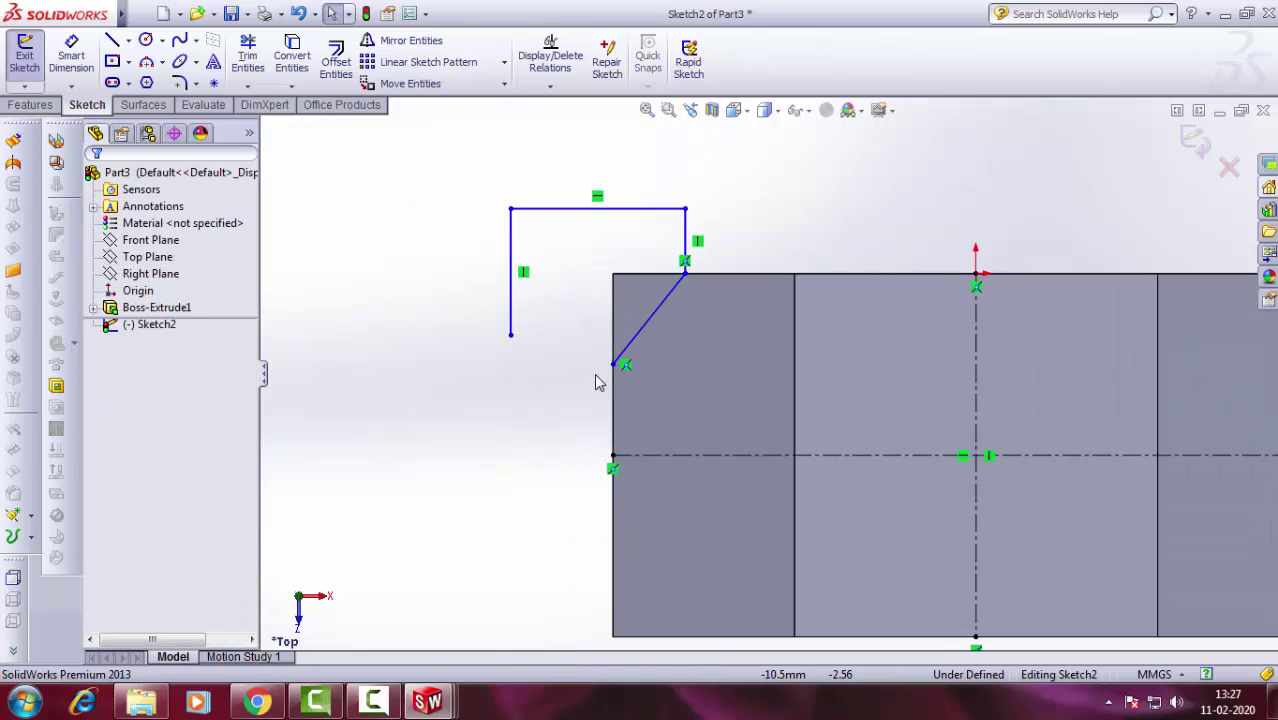
pyautogui.moveTo(614, 366); pyautogui.dragTo(613, 335)
pyautogui.click(95, 181)
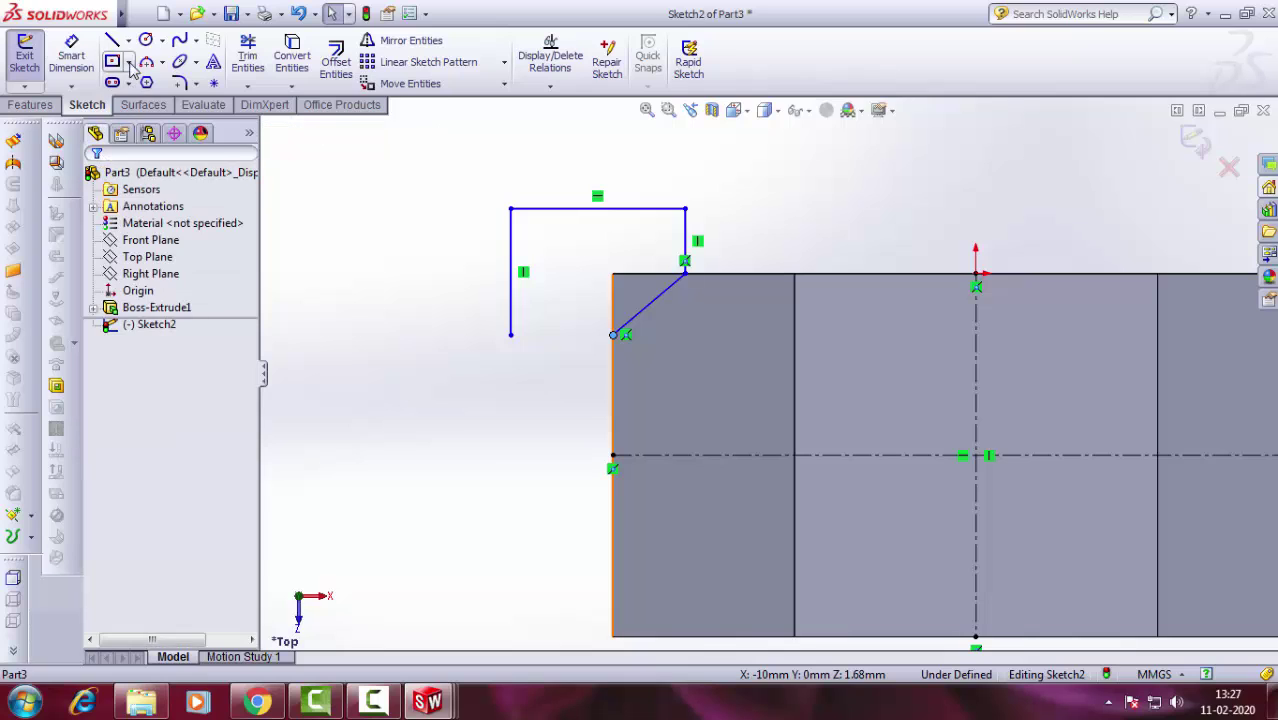
pyautogui.click(112, 40)
pyautogui.click(511, 336)
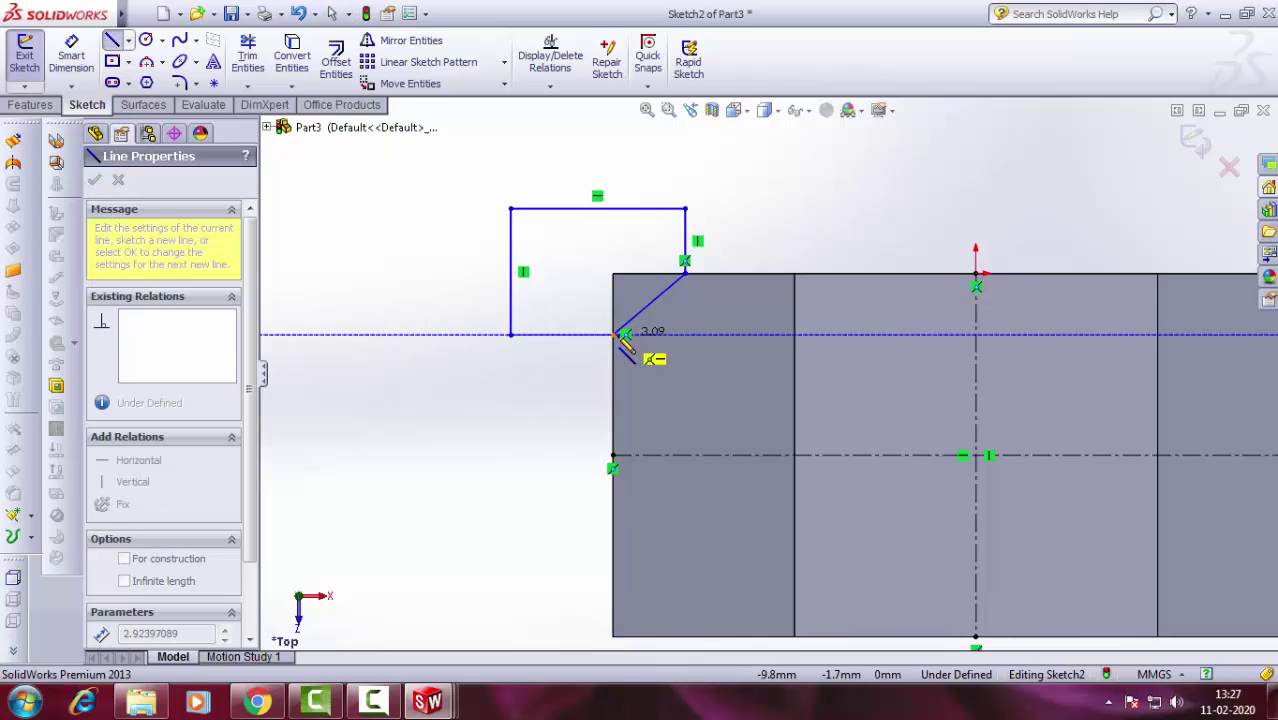
pyautogui.click(613, 335)
pyautogui.rightClick(542, 391)
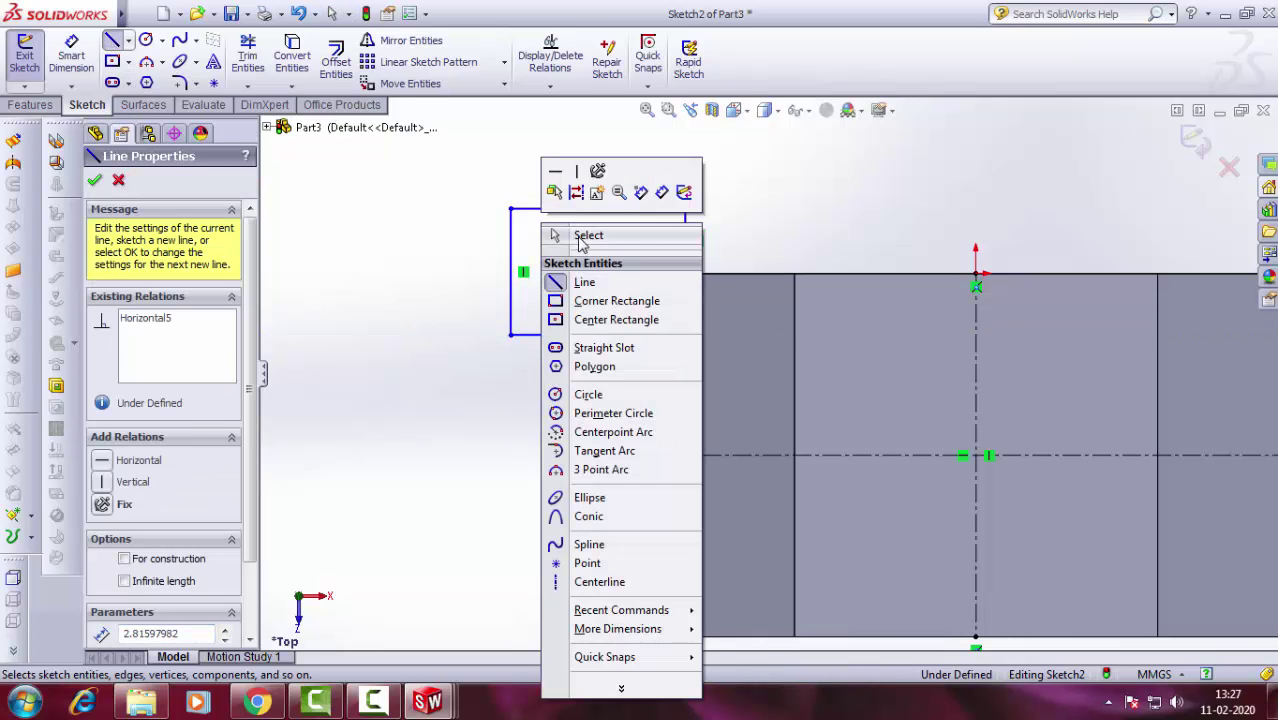
pyautogui.click(580, 236)
pyautogui.click(44, 108)
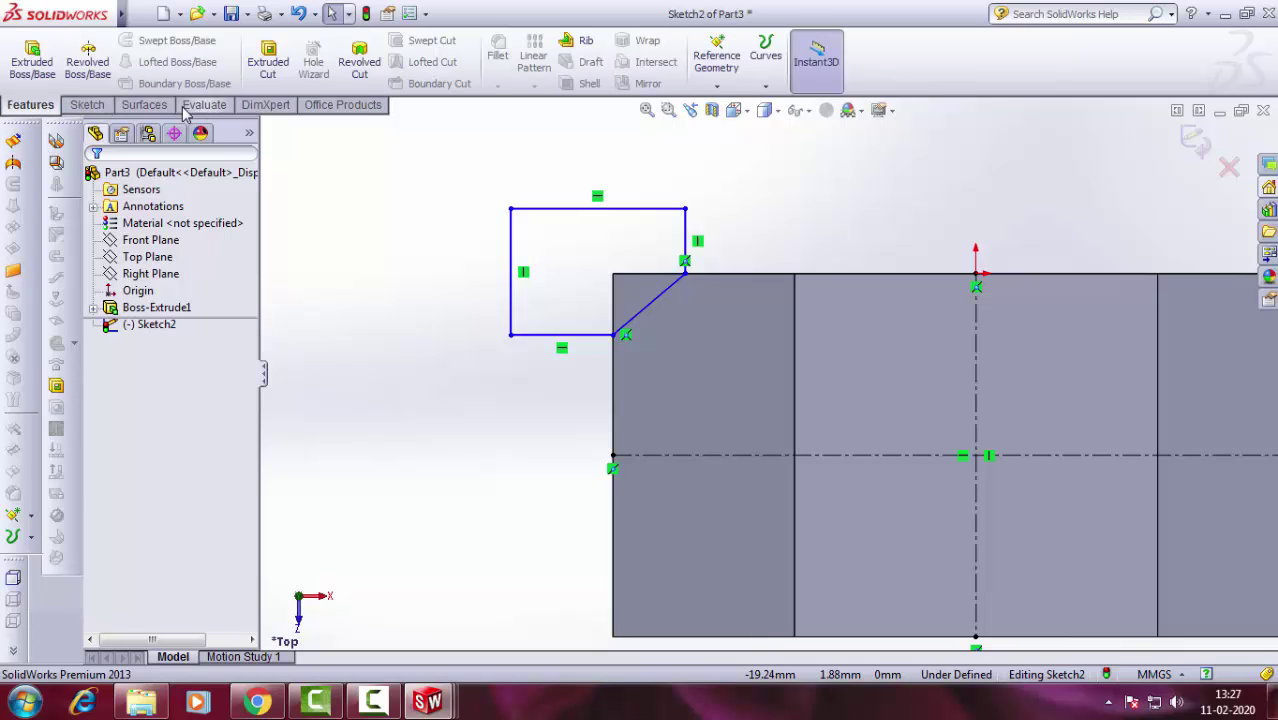
# Mirror the corner profile about the horizontal centerline.
pyautogui.click(87, 104)
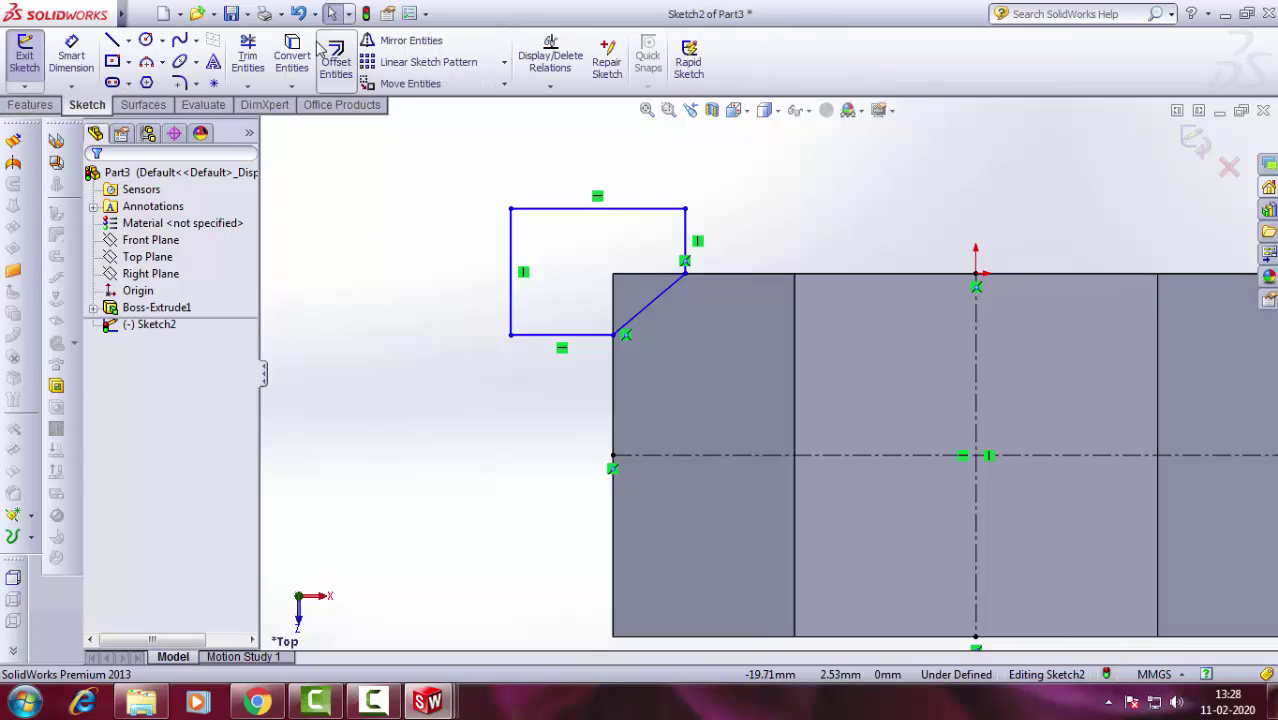
pyautogui.click(405, 40)
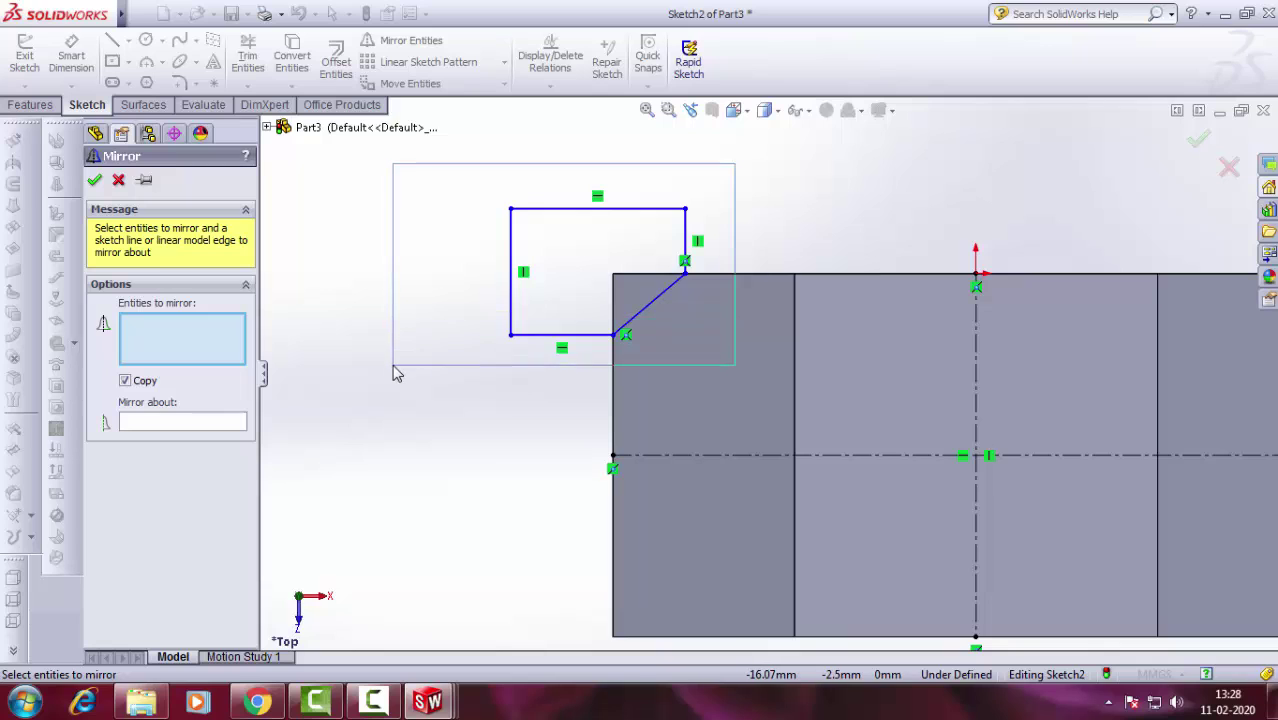
pyautogui.moveTo(741, 175); pyautogui.dragTo(390, 380)
pyautogui.click(206, 426)
pyautogui.click(688, 457)
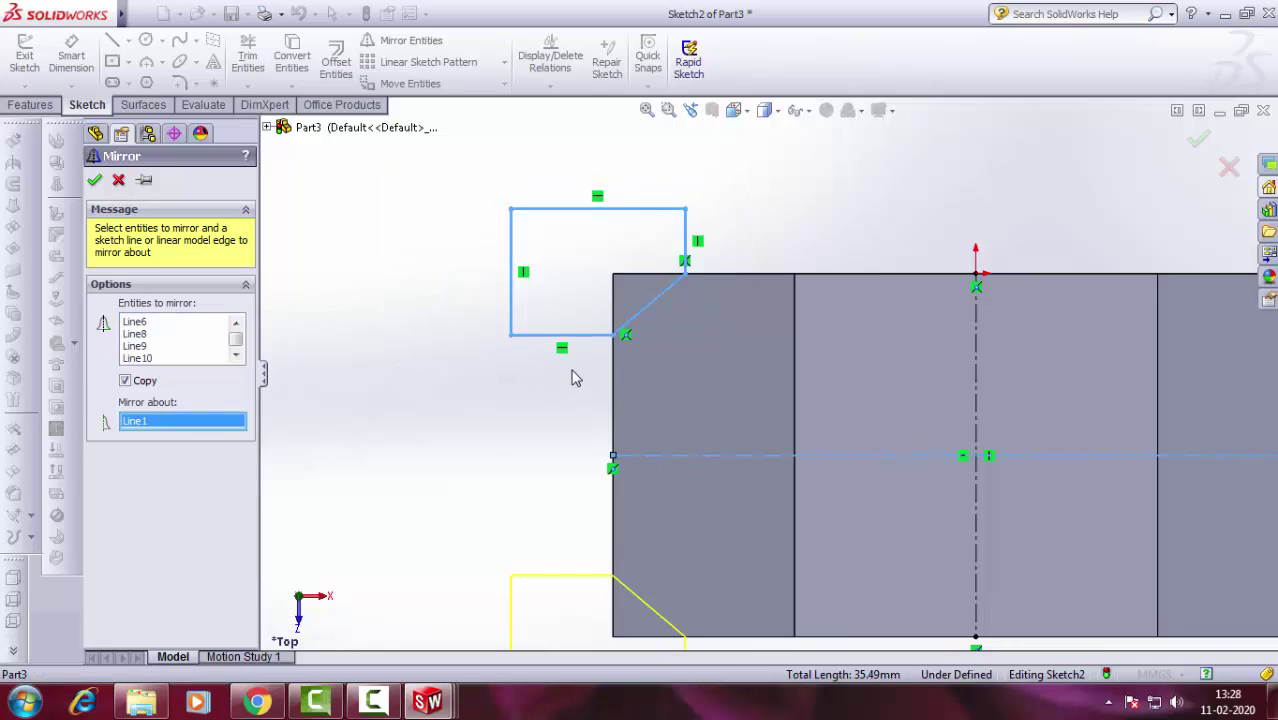
pyautogui.press('z')
pyautogui.click(94, 180)
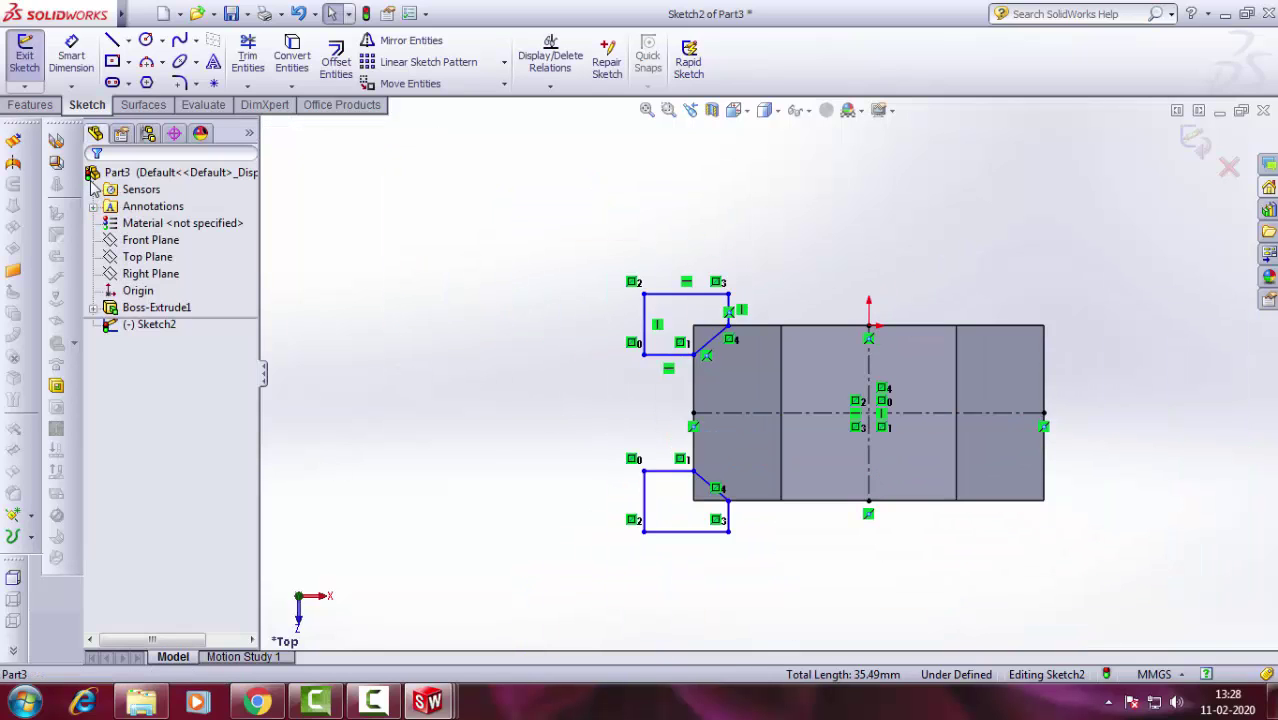
# Revolve-cut both profiles around the vertical centerline as Cut-Revolve1.
pyautogui.click(30, 105)
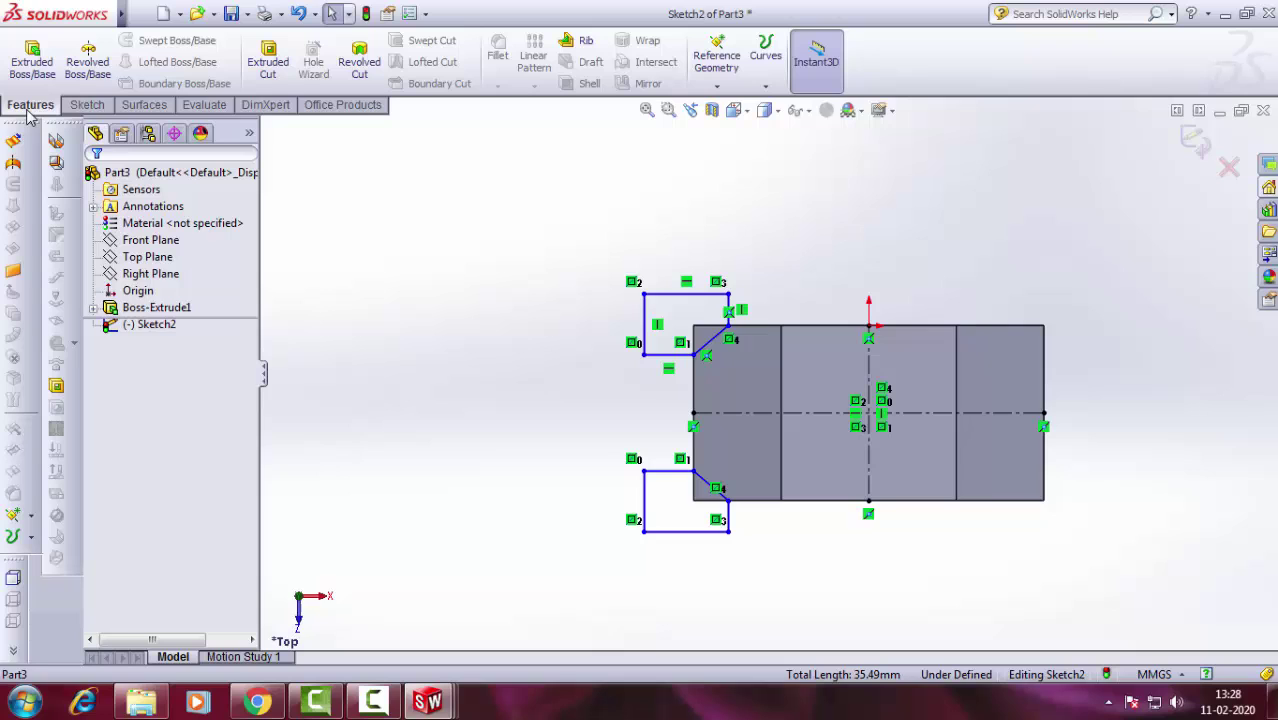
pyautogui.click(359, 62)
pyautogui.click(869, 380)
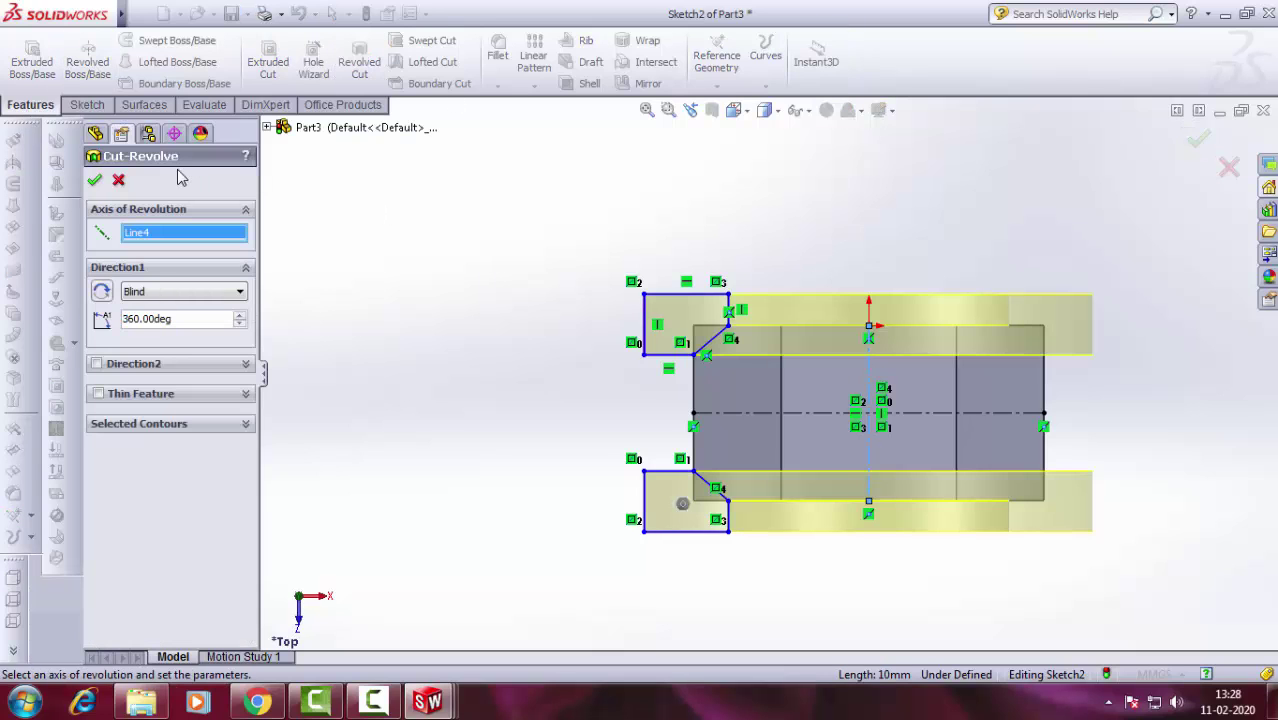
pyautogui.click(94, 182)
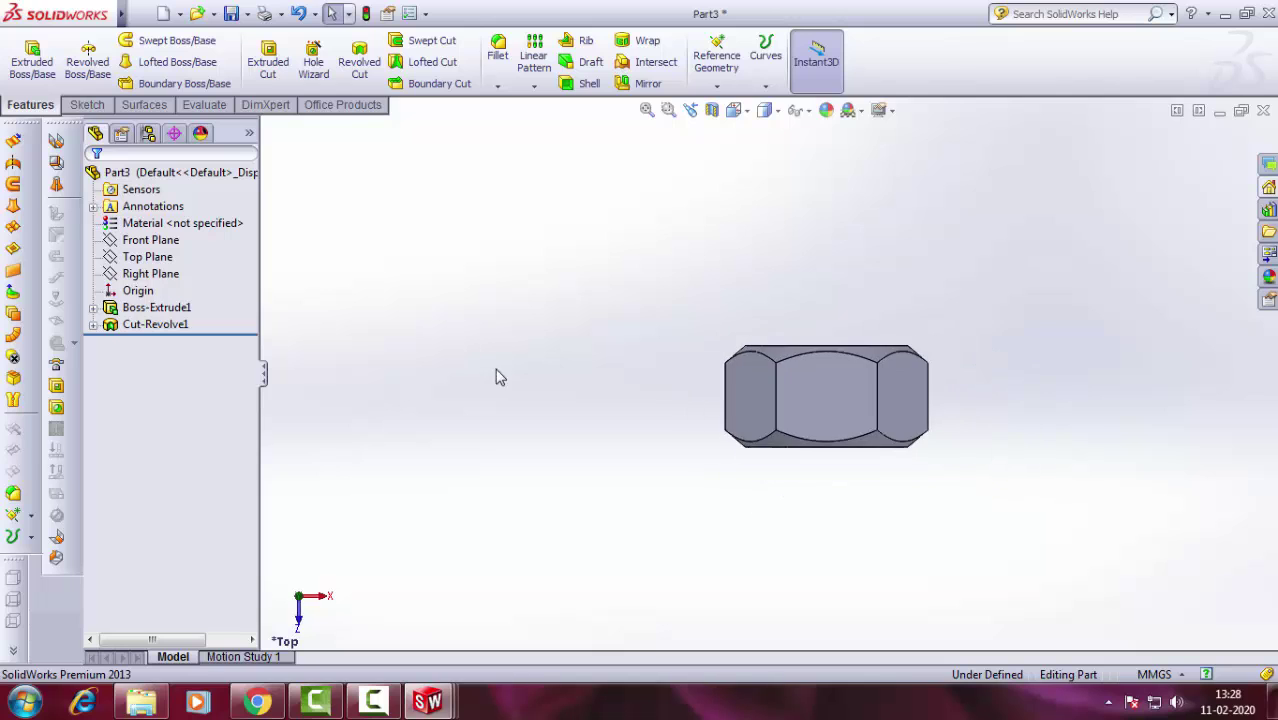
# Sketch a circle at the origin on the nut's end face, dimensioned to 13.5 mm diameter.
pyautogui.click(830, 443)
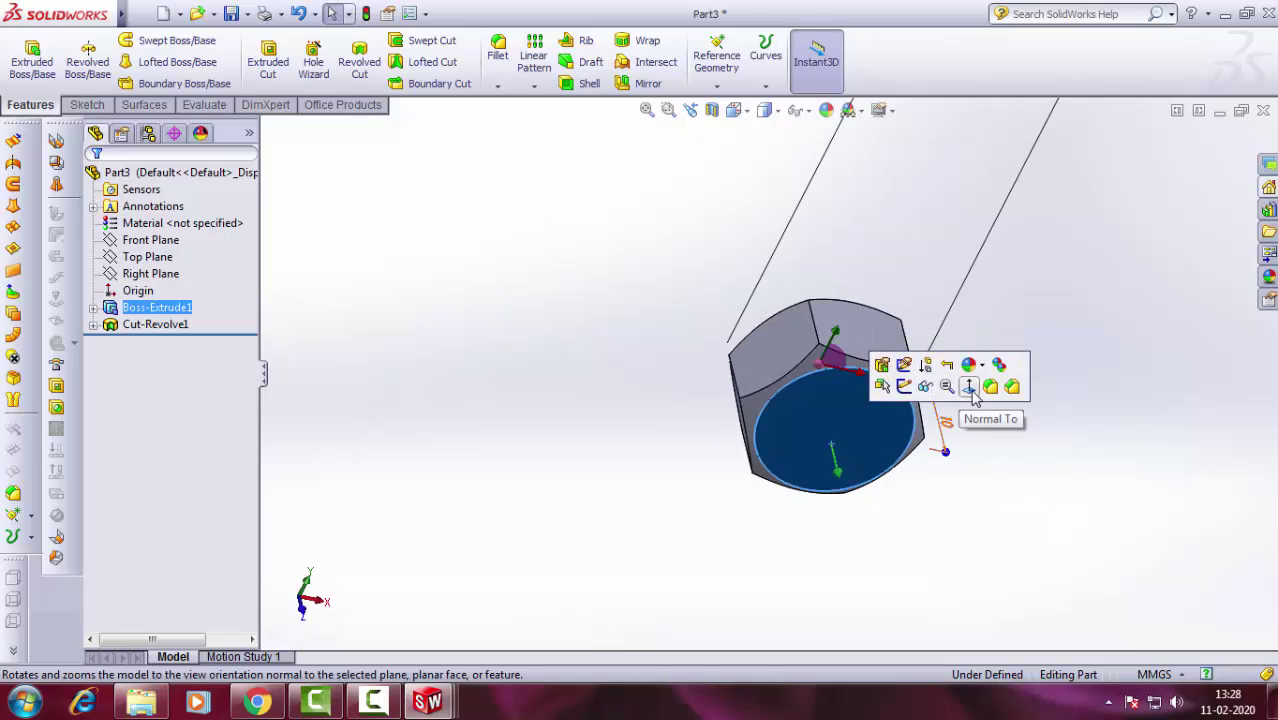
pyautogui.click(955, 392)
pyautogui.click(87, 104)
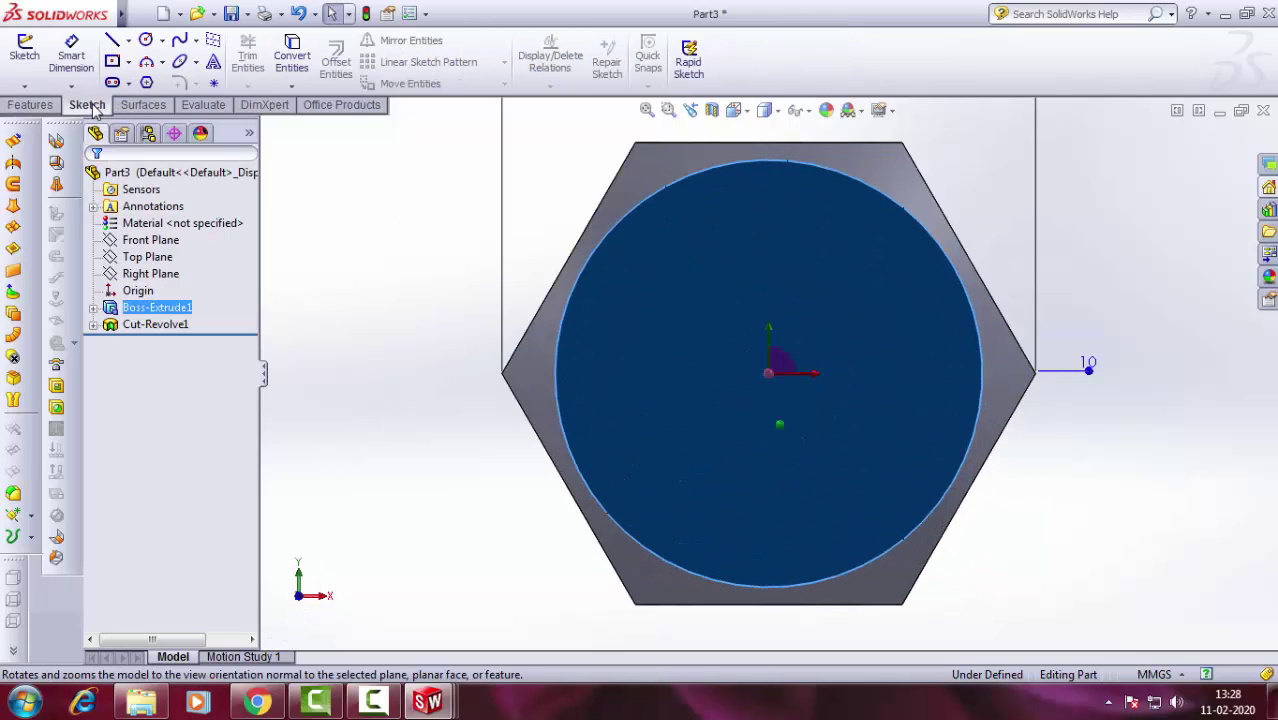
pyautogui.click(146, 40)
pyautogui.click(768, 373)
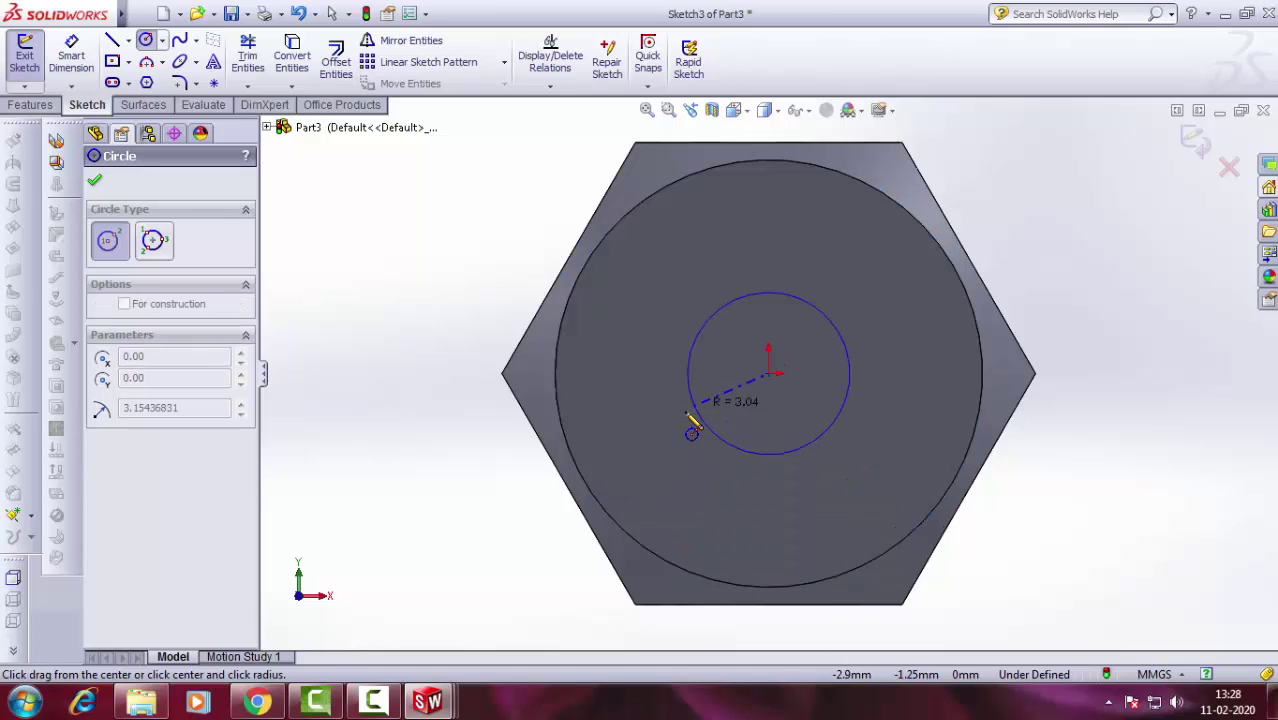
pyautogui.click(646, 447)
pyautogui.click(71, 55)
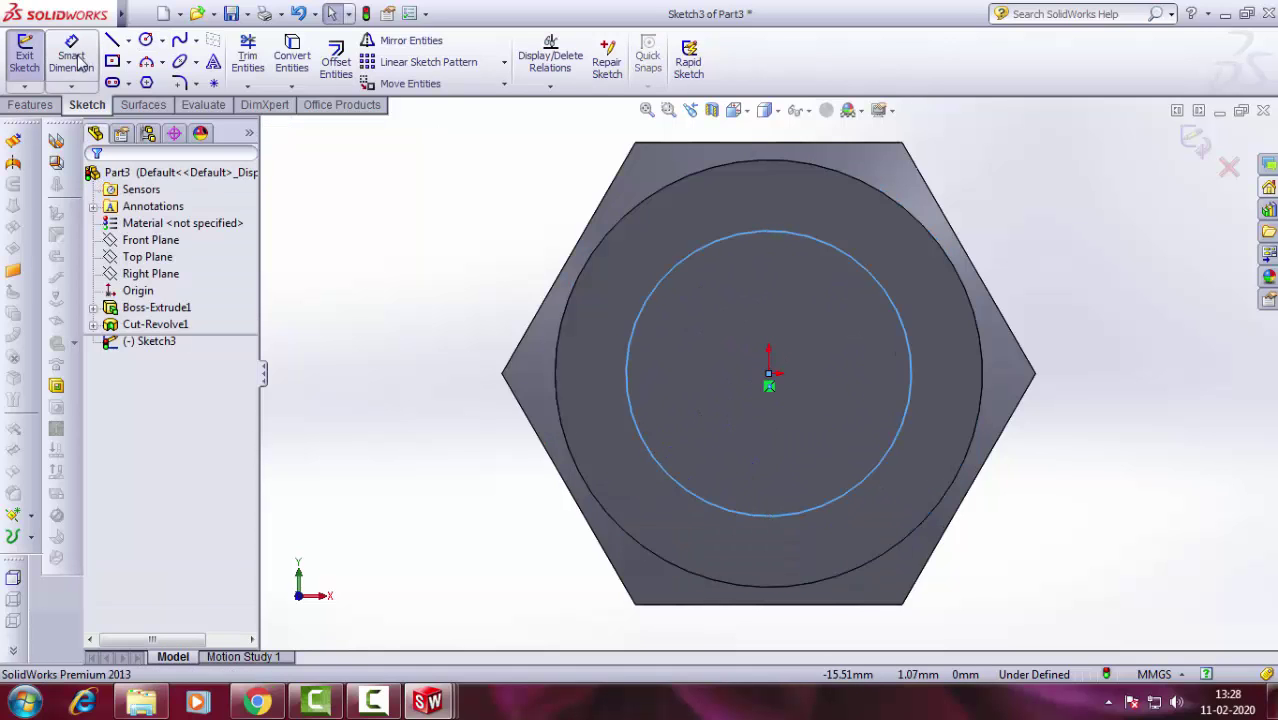
pyautogui.click(633, 428)
pyautogui.click(476, 430)
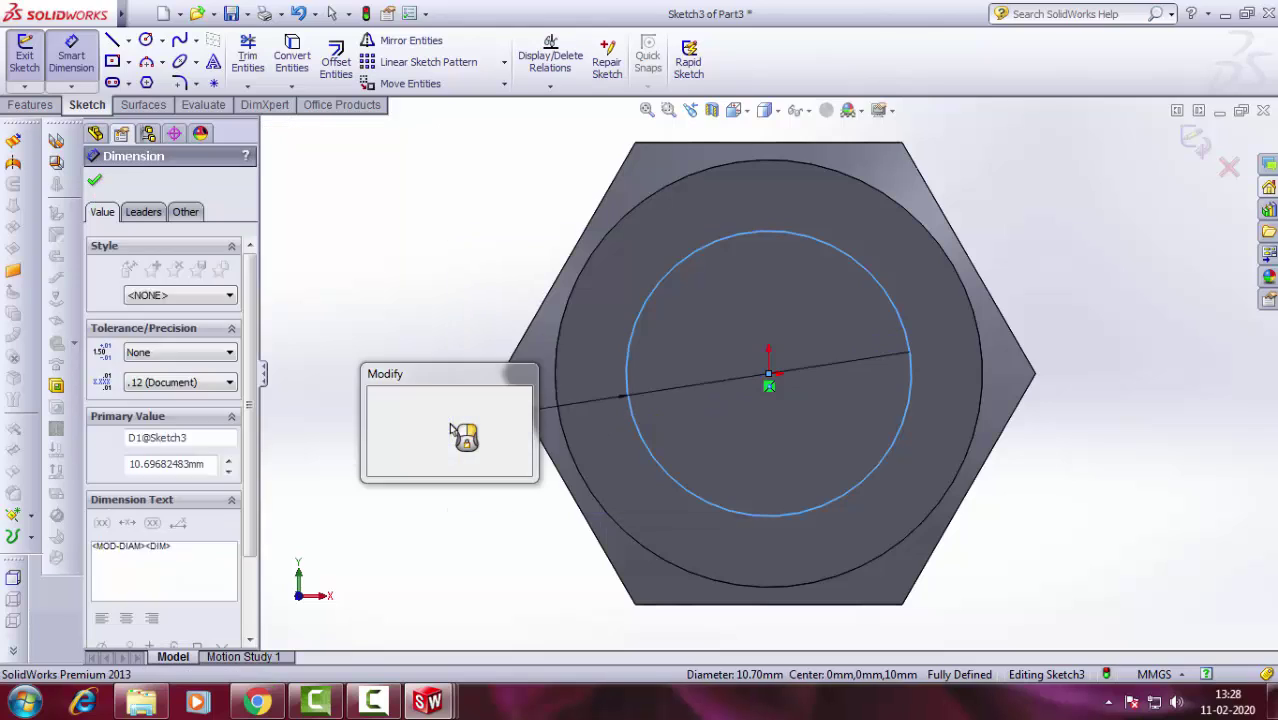
pyautogui.write('13.')
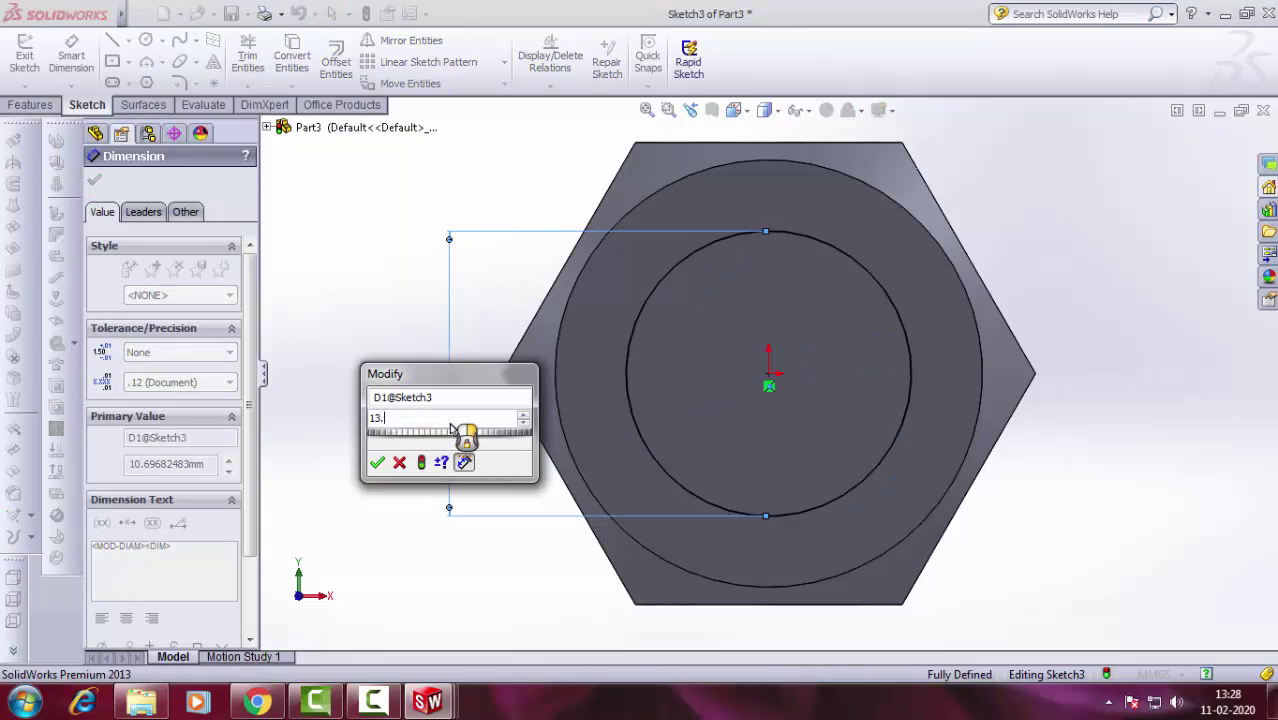
pyautogui.write('5')
pyautogui.press('Return')
pyautogui.click(94, 180)
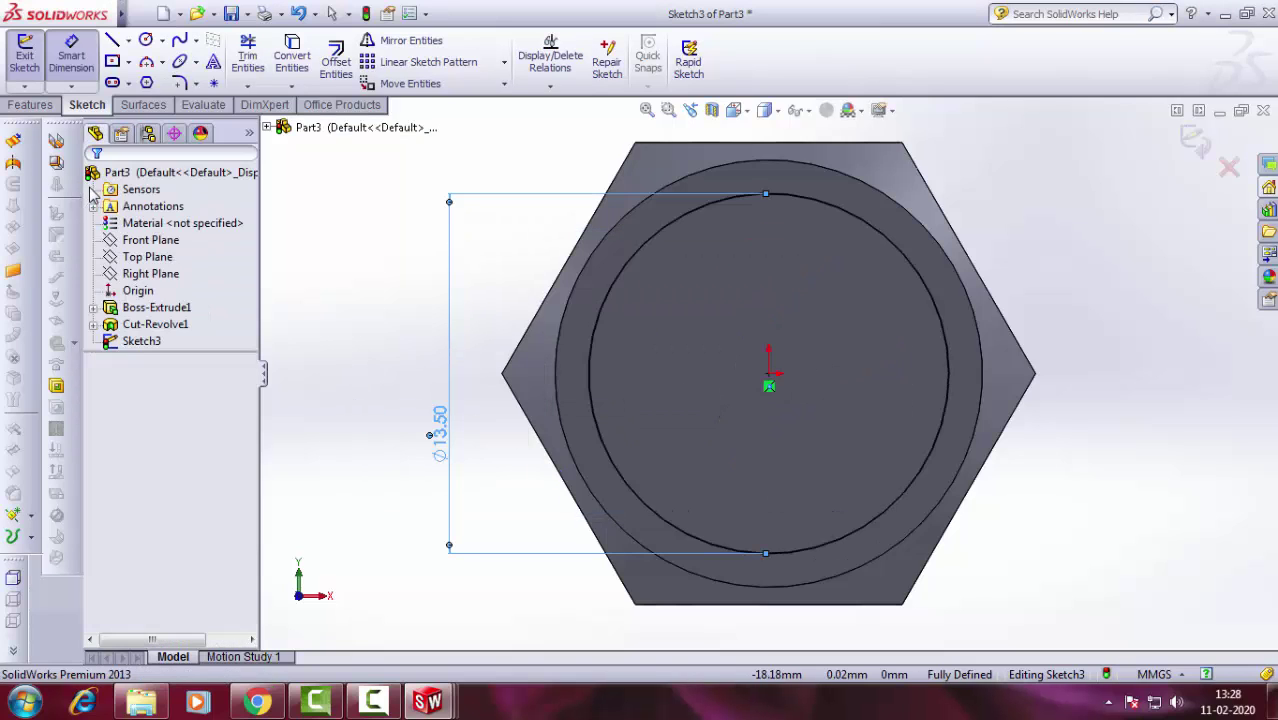
# Extrude-cut the 13.5 mm circle through the nut as Cut-Extrude1.
pyautogui.click(30, 104)
pyautogui.click(359, 70)
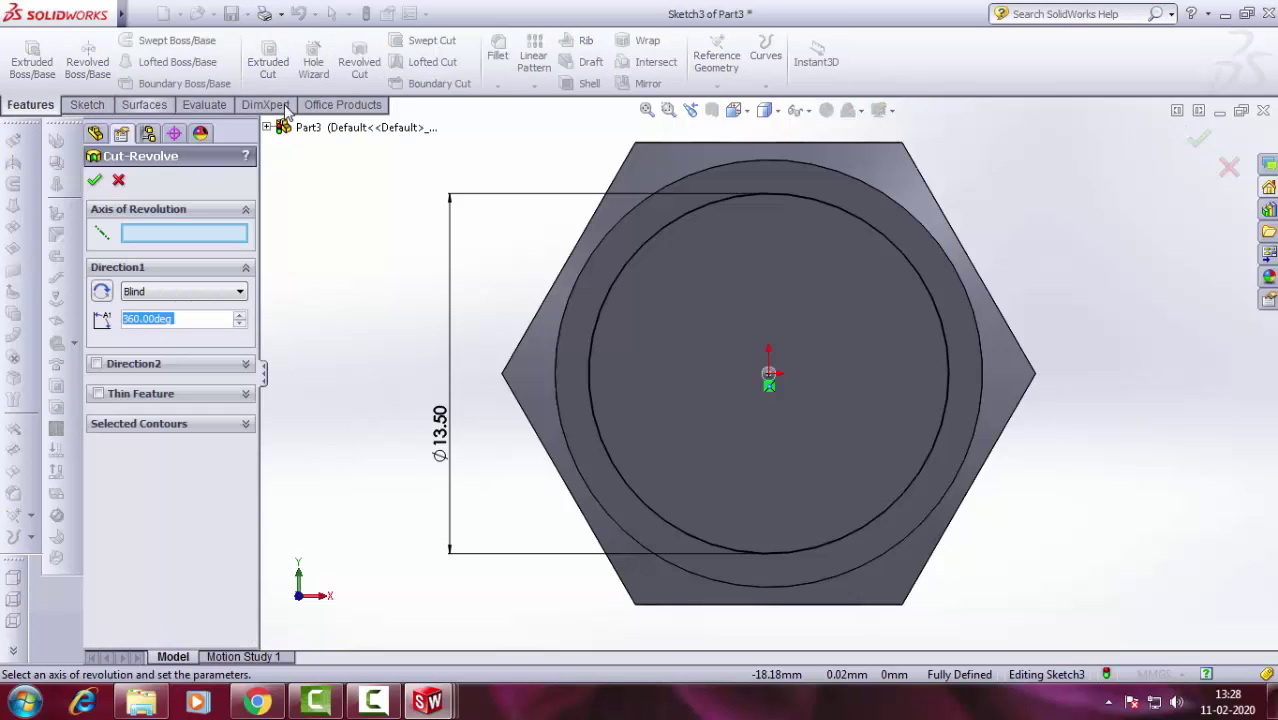
pyautogui.click(118, 181)
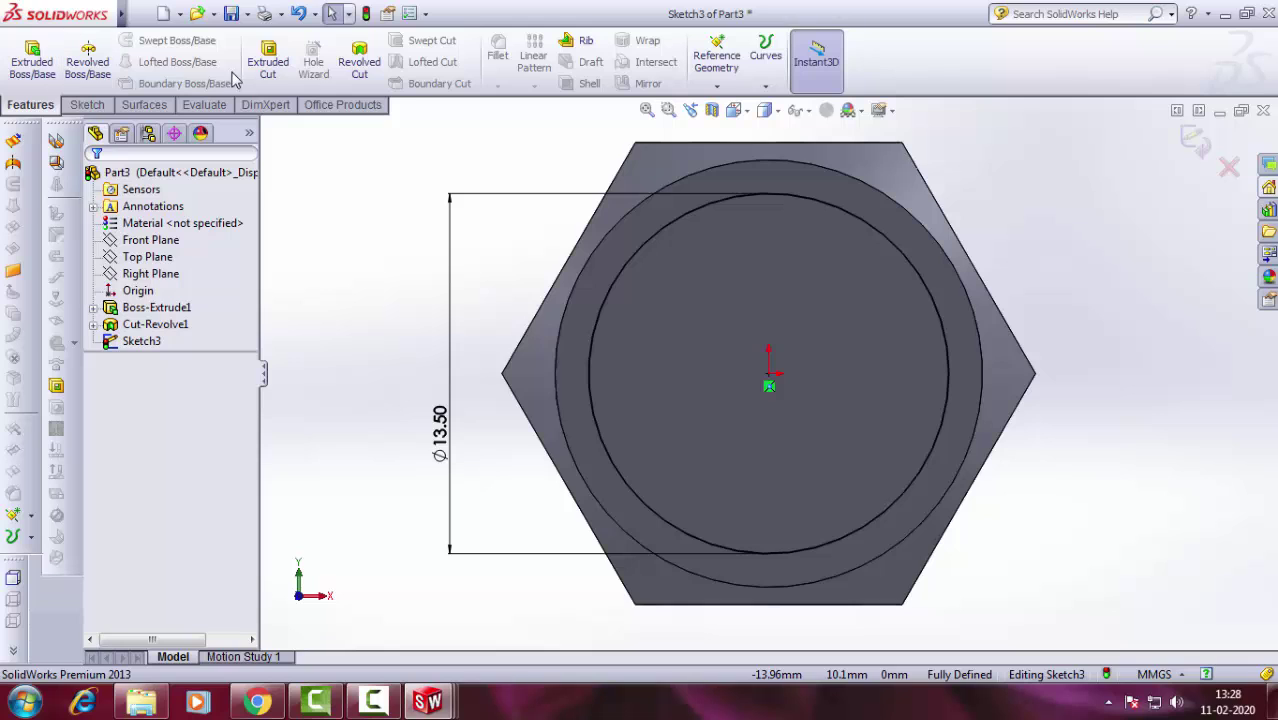
pyautogui.click(268, 62)
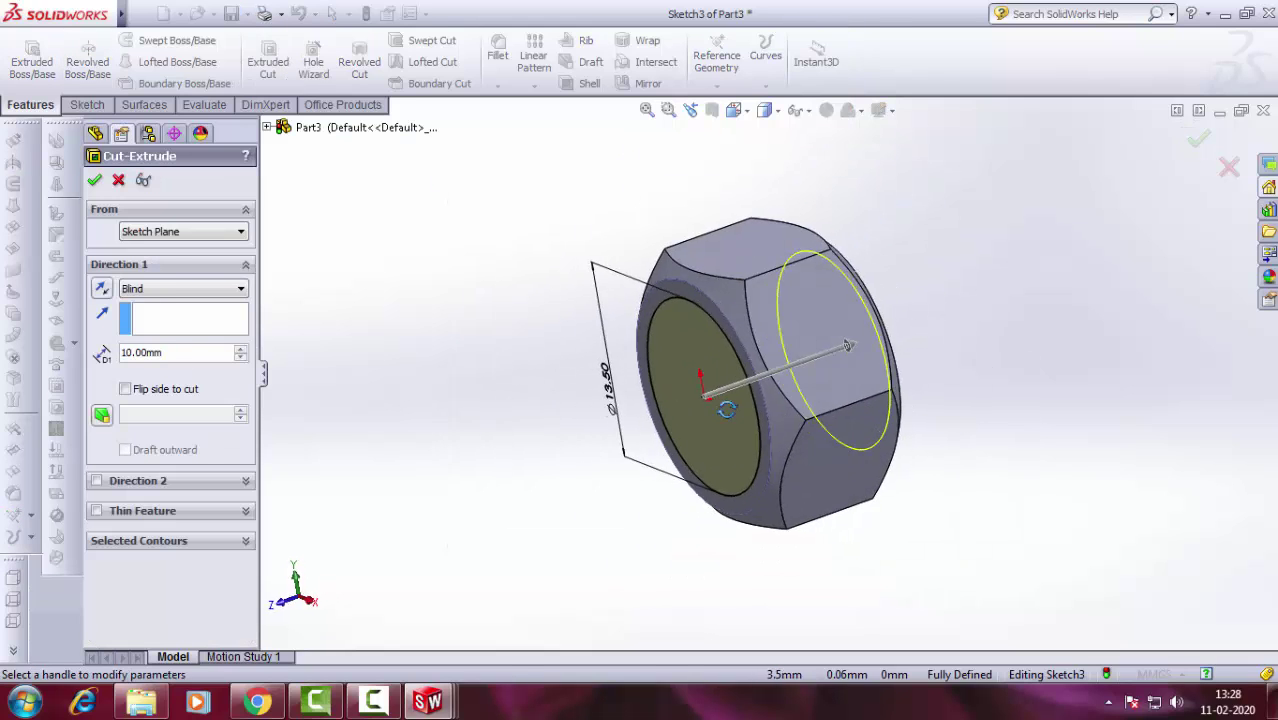
pyautogui.click(95, 183)
pyautogui.moveTo(508, 388)
pyautogui.mouseDown(button='middle')
pyautogui.moveTo(442, 448)
pyautogui.moveTo(589, 382)
pyautogui.moveTo(547, 396)
pyautogui.moveTo(545, 362)
pyautogui.mouseUp(button='middle')
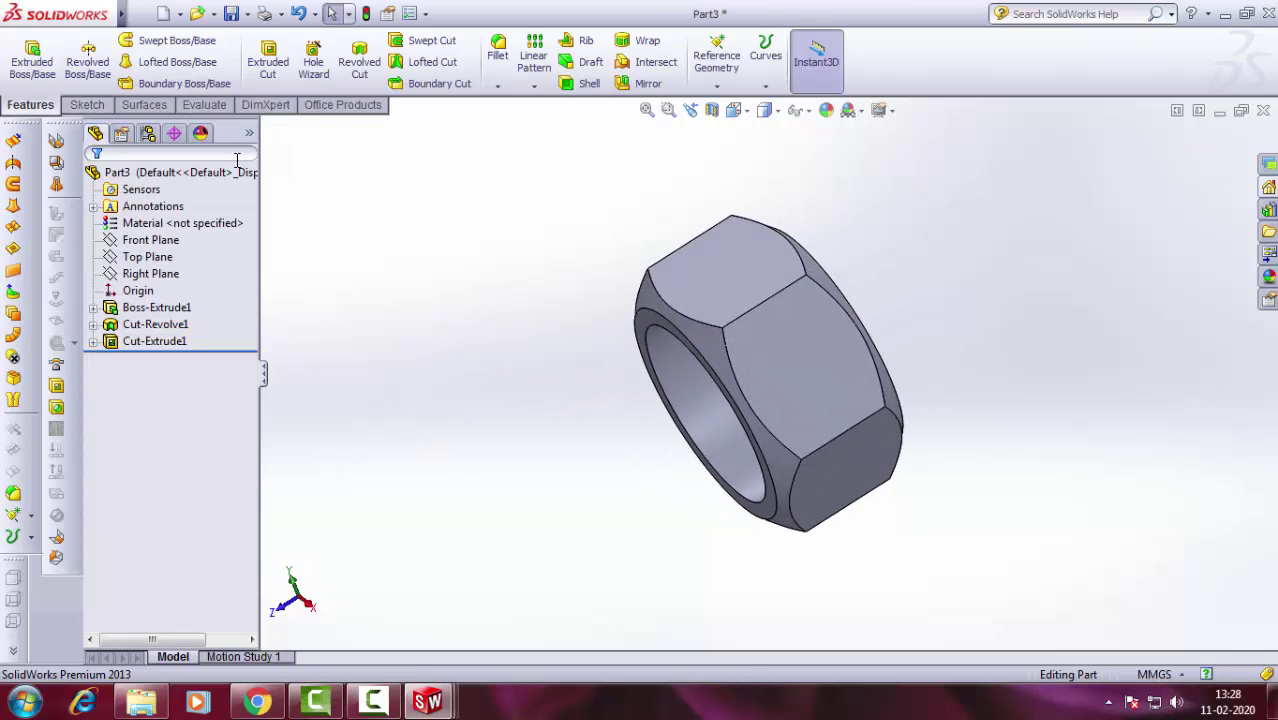
# Assign AISI 316 Annealed Stainless Steel Bar (SS) from the Steel library as the nut's material.
pyautogui.rightClick(174, 219)
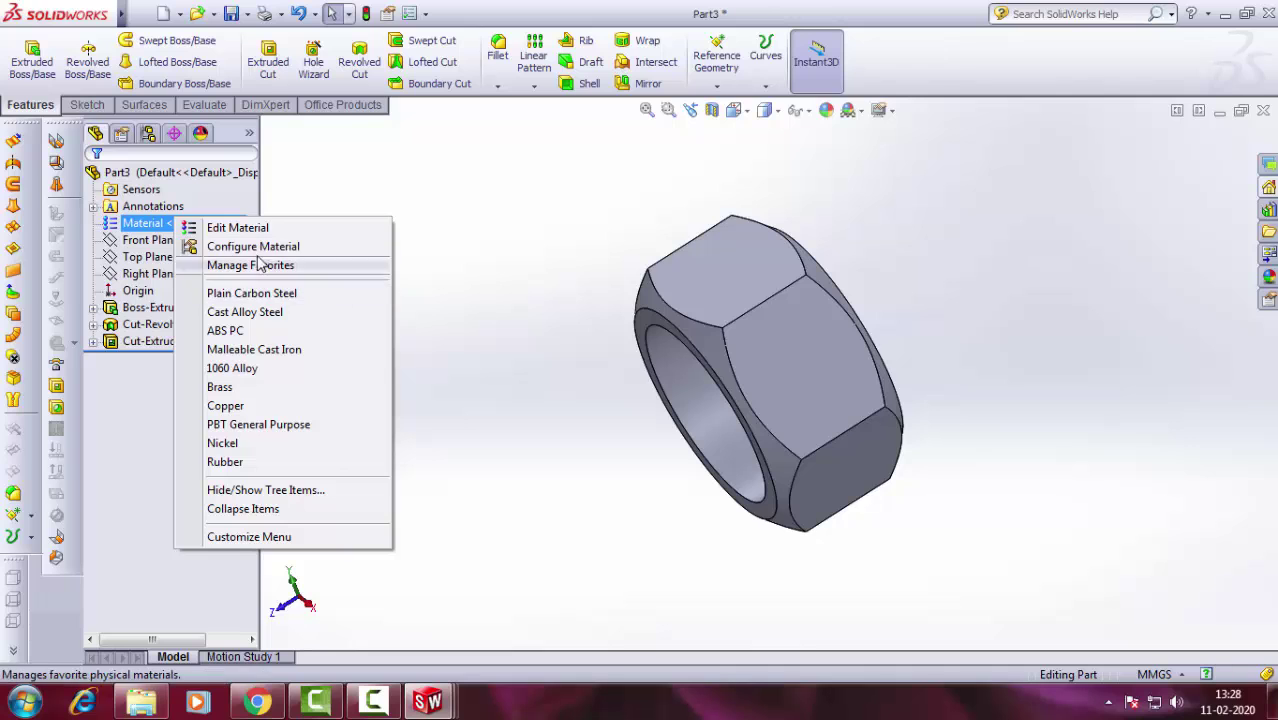
pyautogui.click(258, 227)
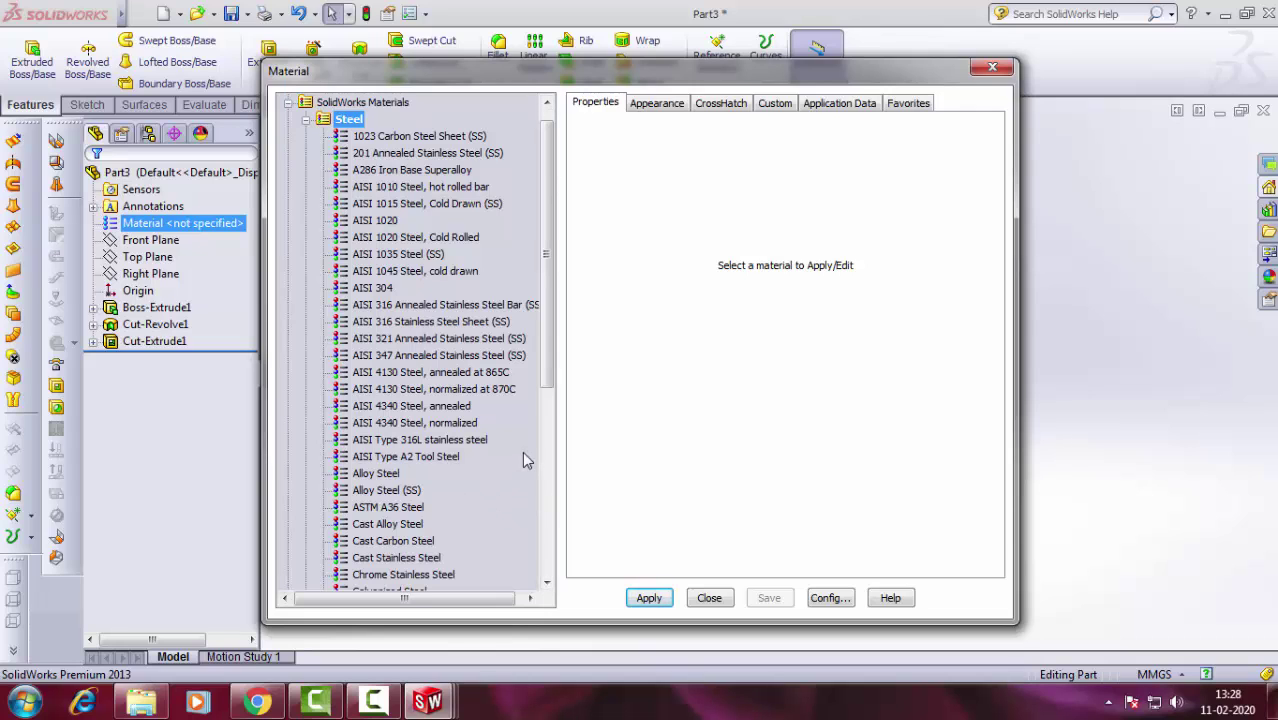
pyautogui.scroll(-2, 547, 366)
pyautogui.scroll(1, 547, 366)
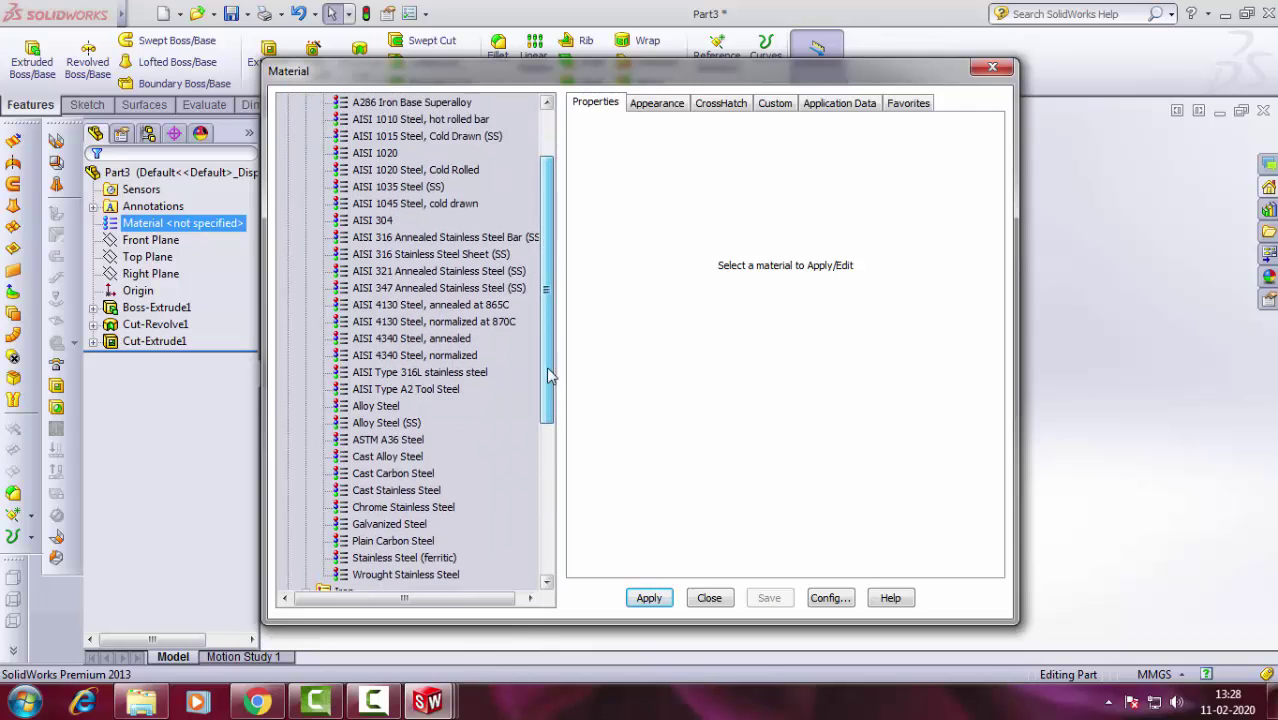
pyautogui.scroll(2, 547, 366)
pyautogui.click(447, 323)
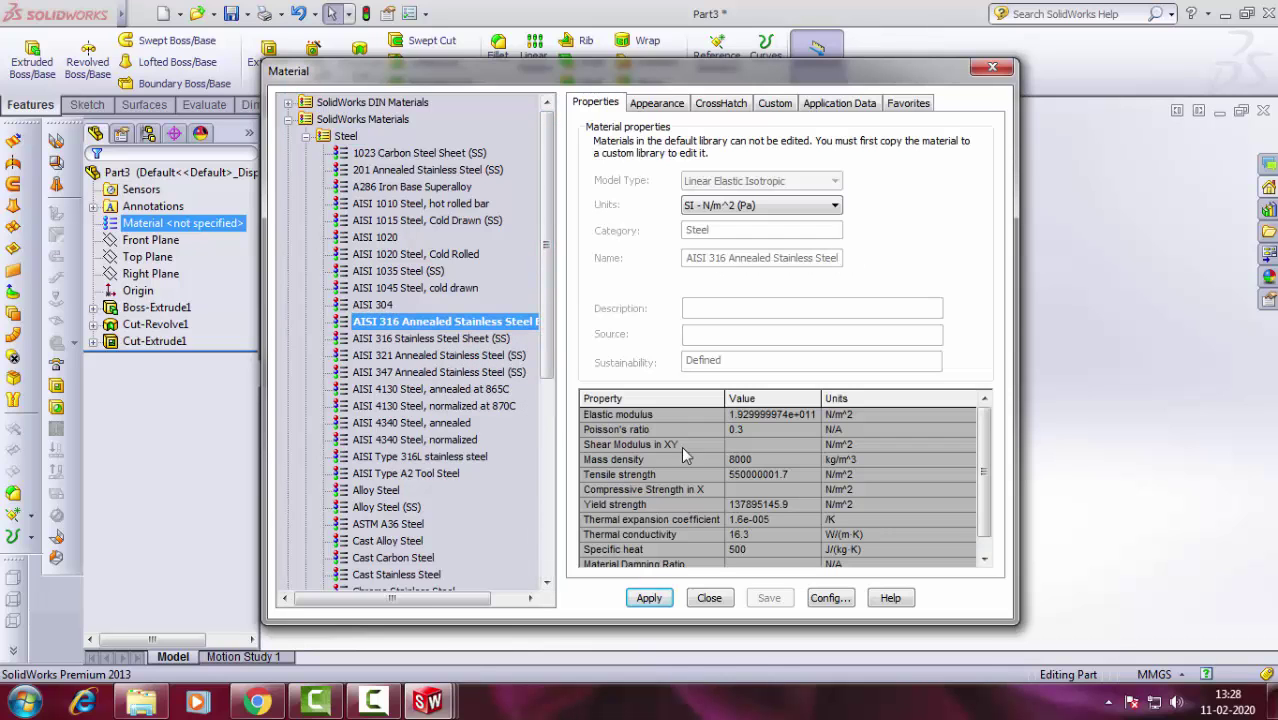
pyautogui.click(648, 597)
pyautogui.click(727, 597)
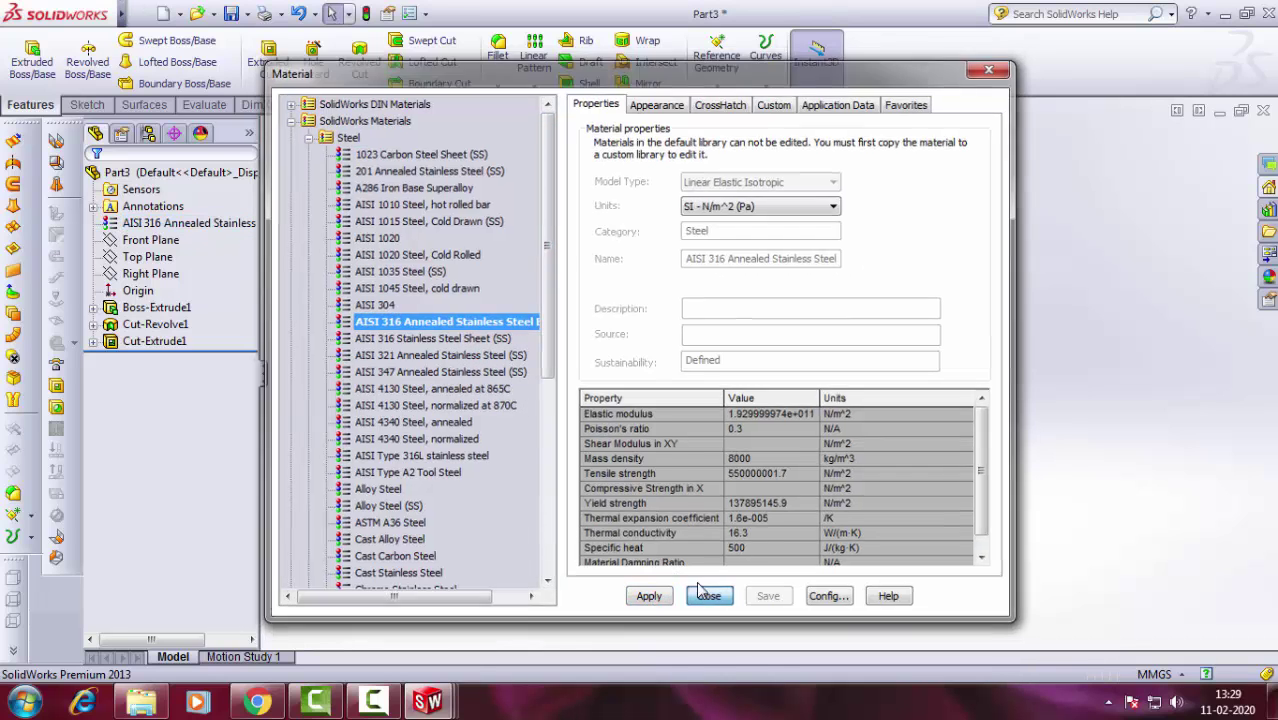
pyautogui.moveTo(603, 443)
pyautogui.mouseDown(button='middle')
pyautogui.moveTo(651, 457)
pyautogui.moveTo(751, 242)
pyautogui.mouseUp(button='middle')
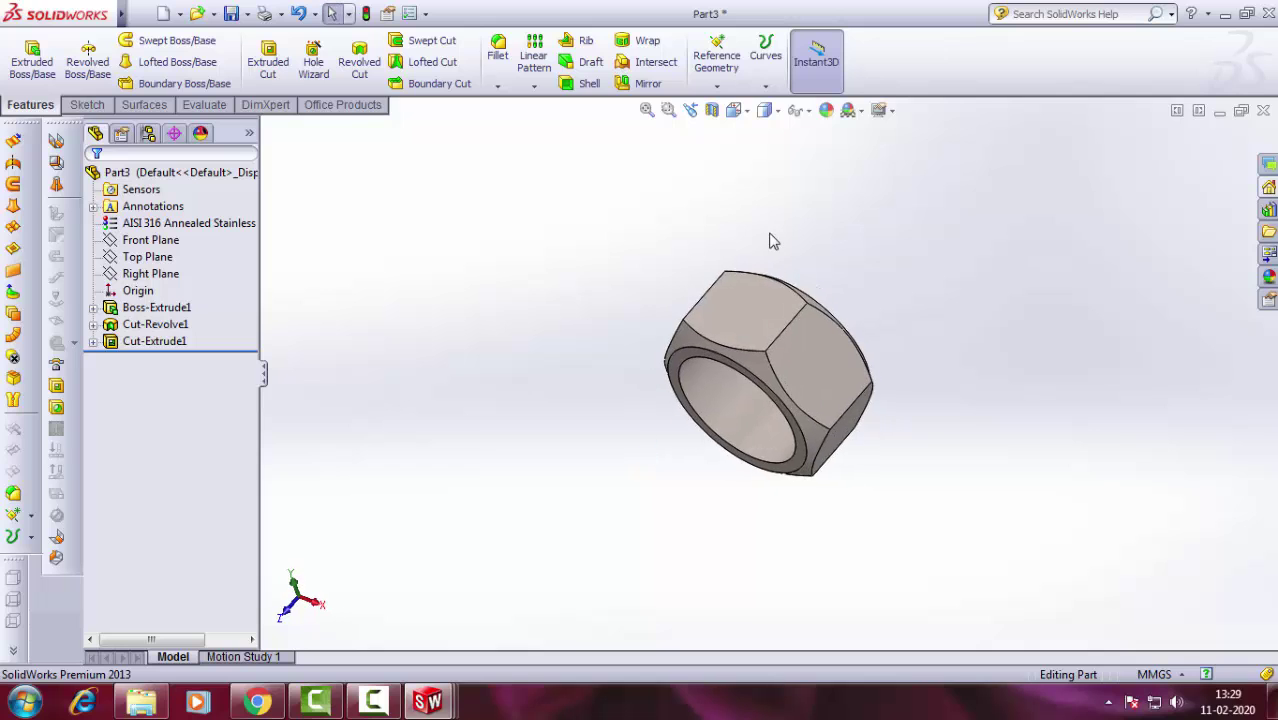
# Save the part under the file name 'nut'.
pyautogui.click(233, 14)
pyautogui.write('nut')
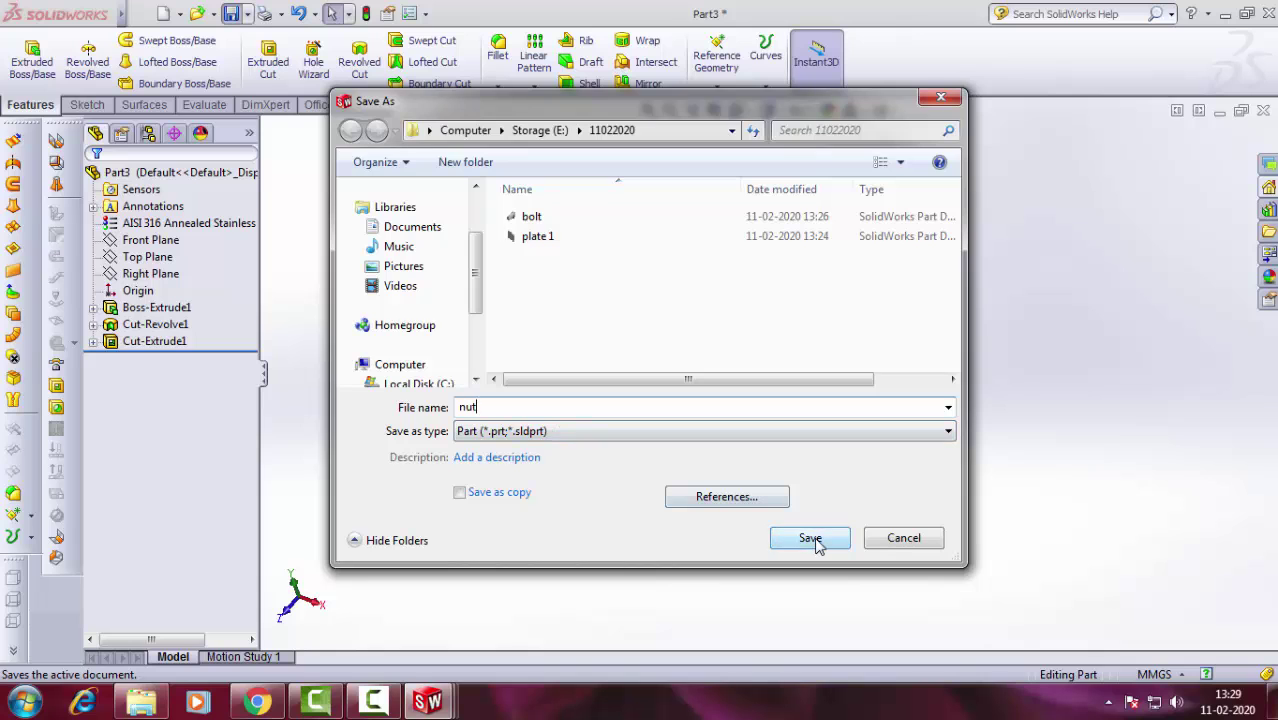
pyautogui.click(815, 539)
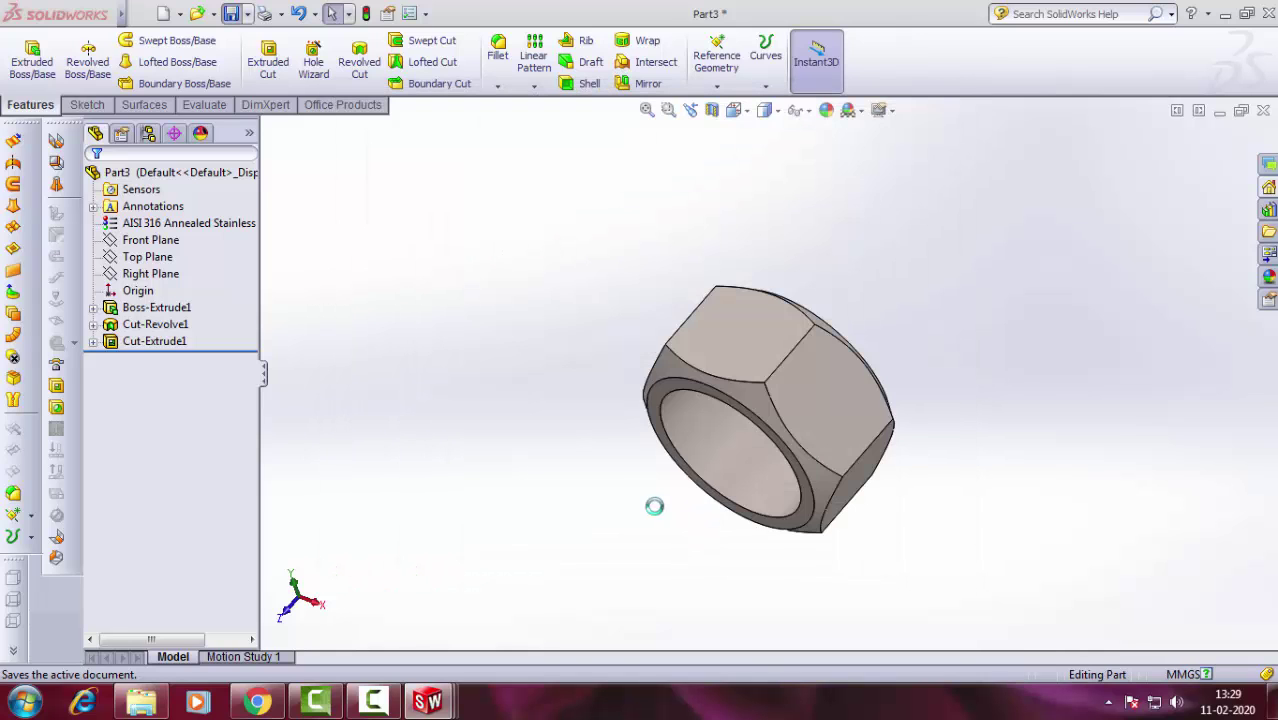
pyautogui.moveTo(625, 479)
pyautogui.mouseDown(button='middle')
pyautogui.moveTo(659, 465)
pyautogui.moveTo(656, 482)
pyautogui.mouseUp(button='middle')
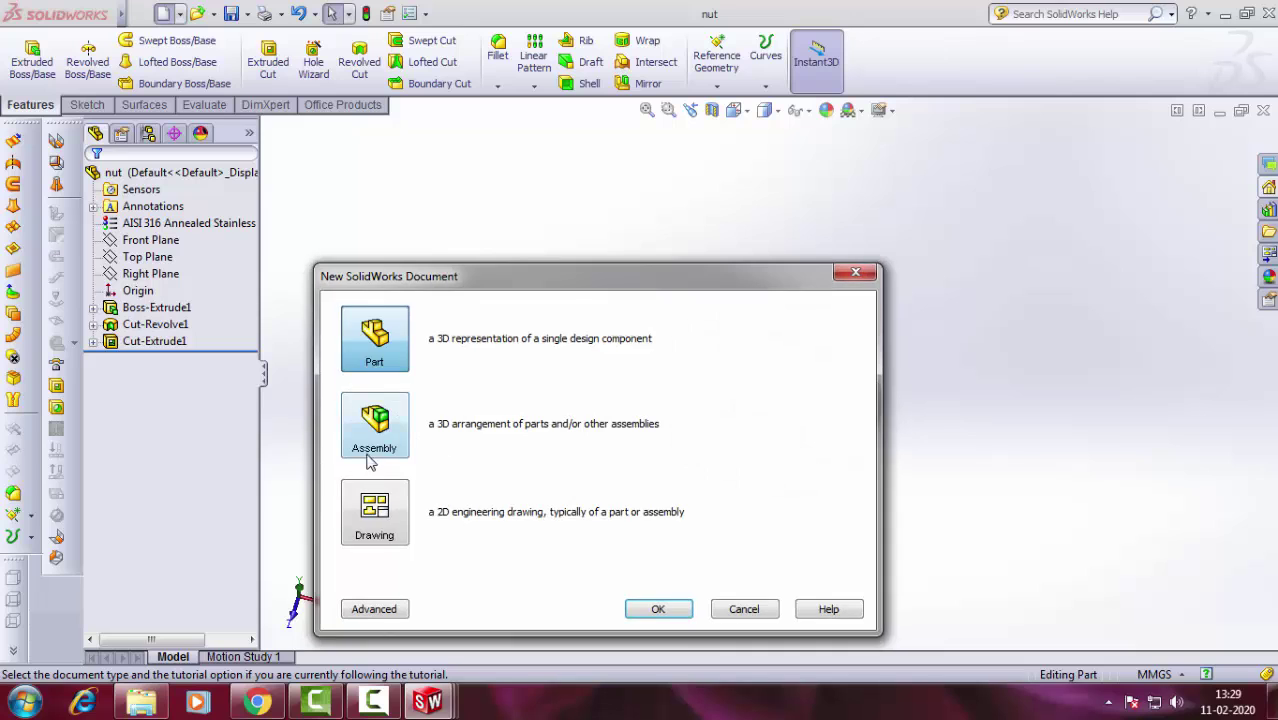
# Create a new assembly and place the first copy of plate 1.
pyautogui.click(378, 430)
pyautogui.click(658, 609)
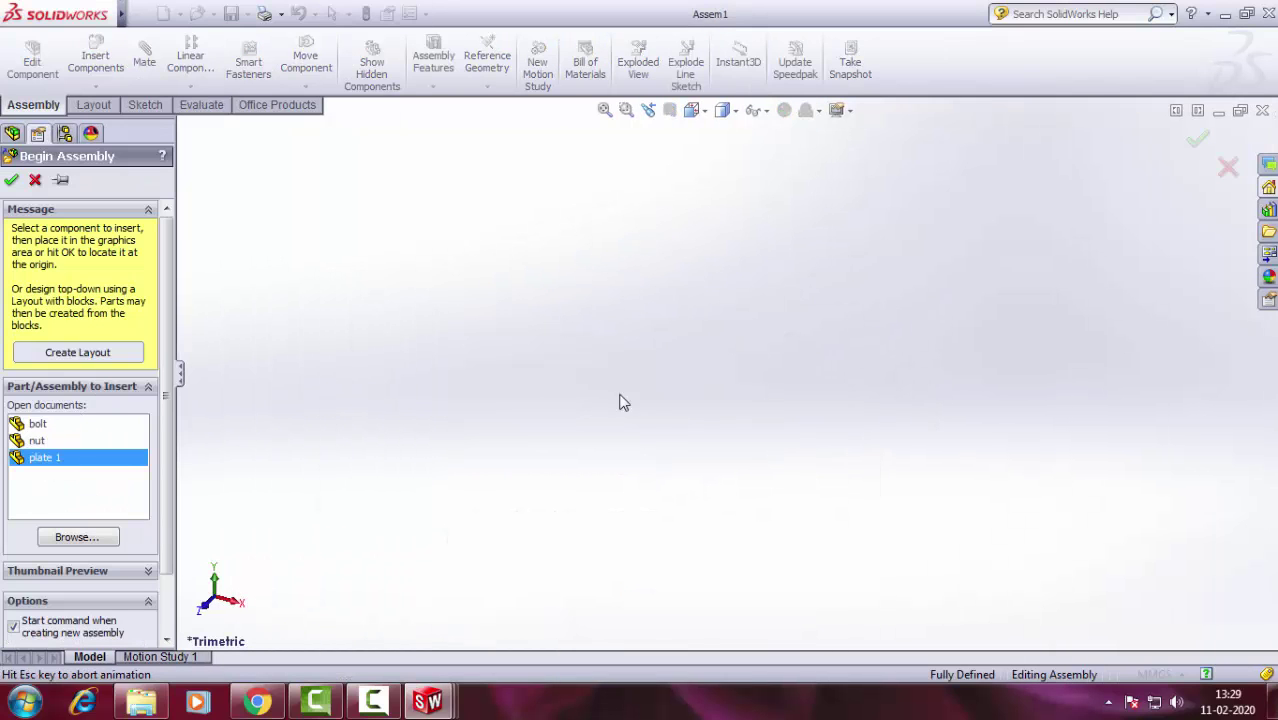
pyautogui.click(703, 391)
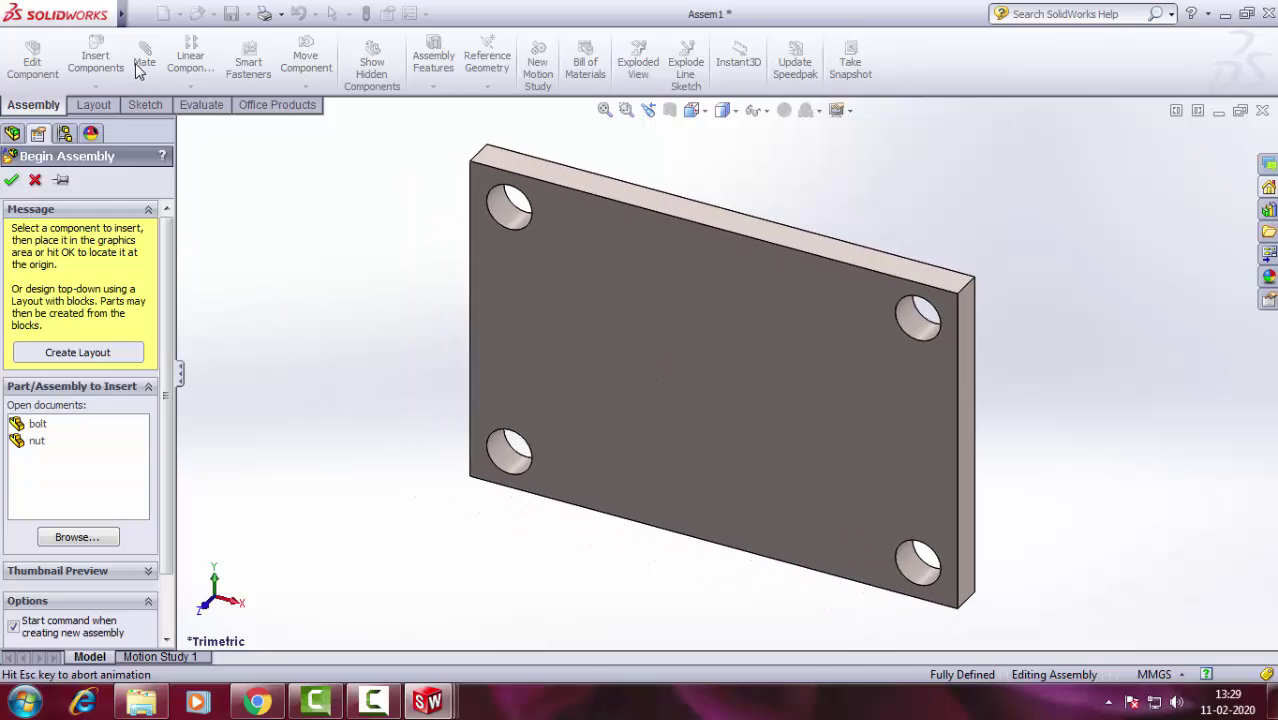
# Insert a second copy of plate 1 in front of the first.
pyautogui.click(95, 62)
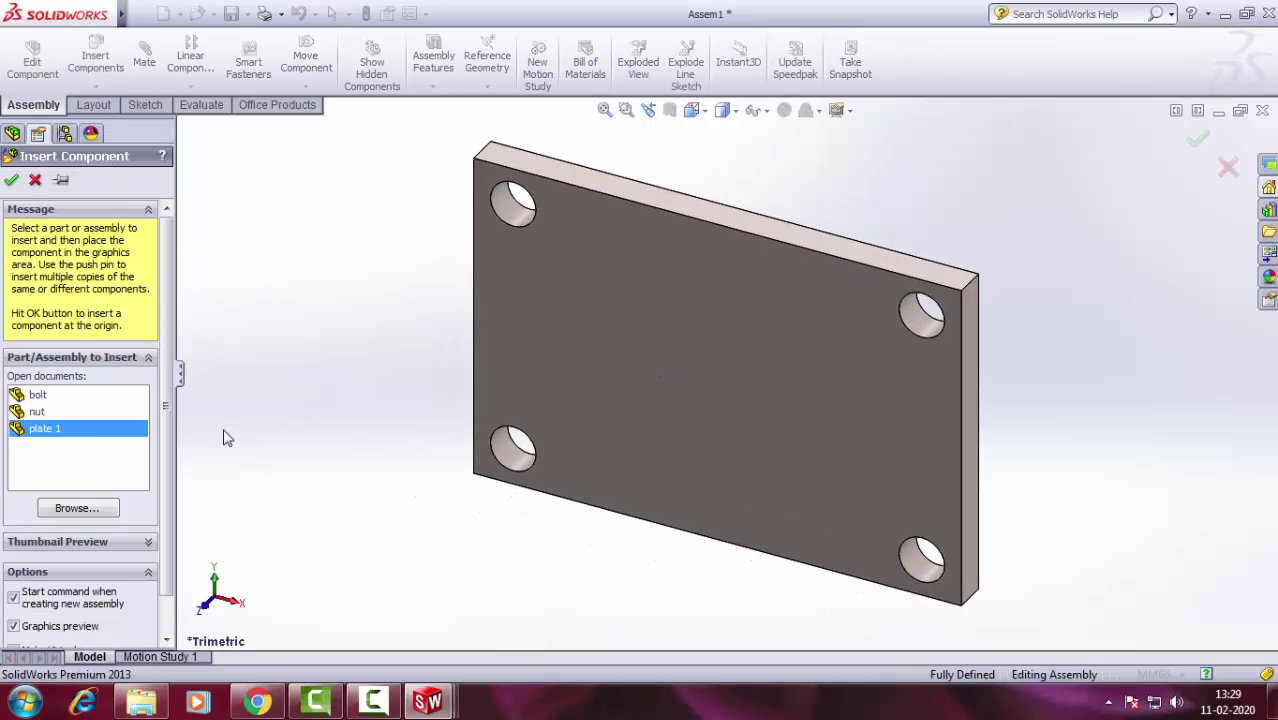
pyautogui.click(603, 420)
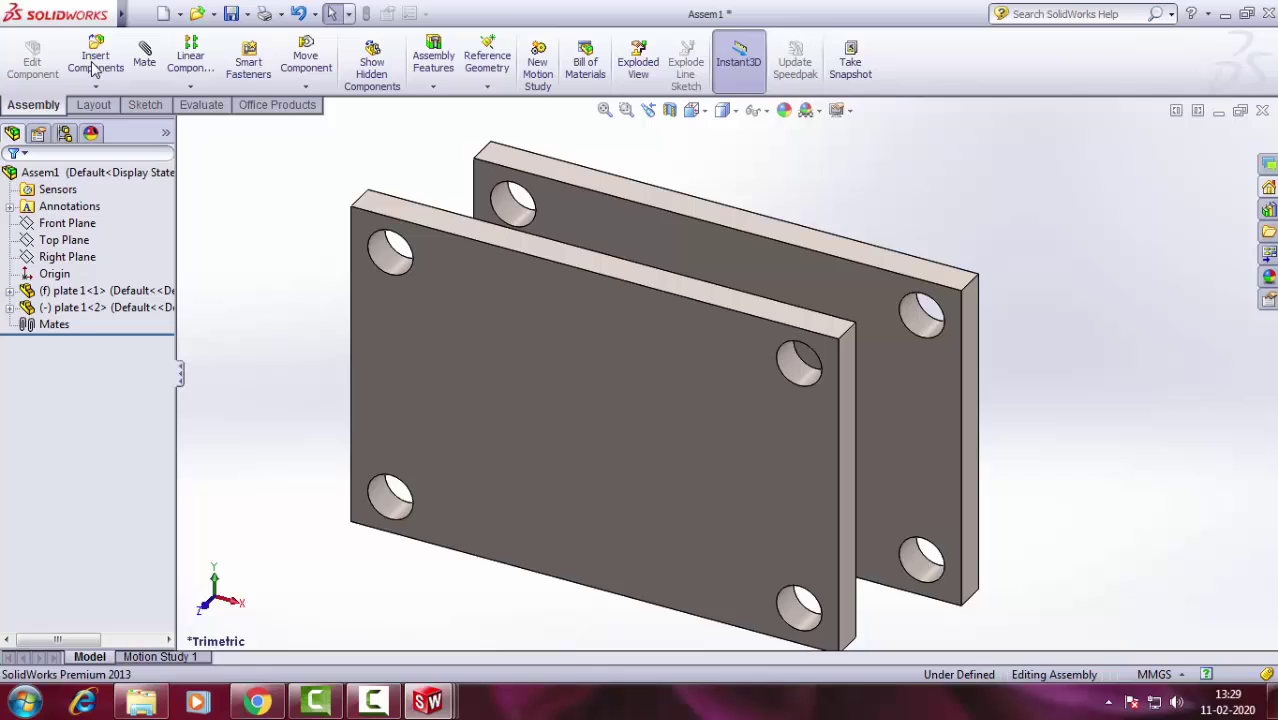
pyautogui.click(144, 60)
# Mate matching corner holes concentric and the facing plate faces coincident.
pyautogui.click(393, 252)
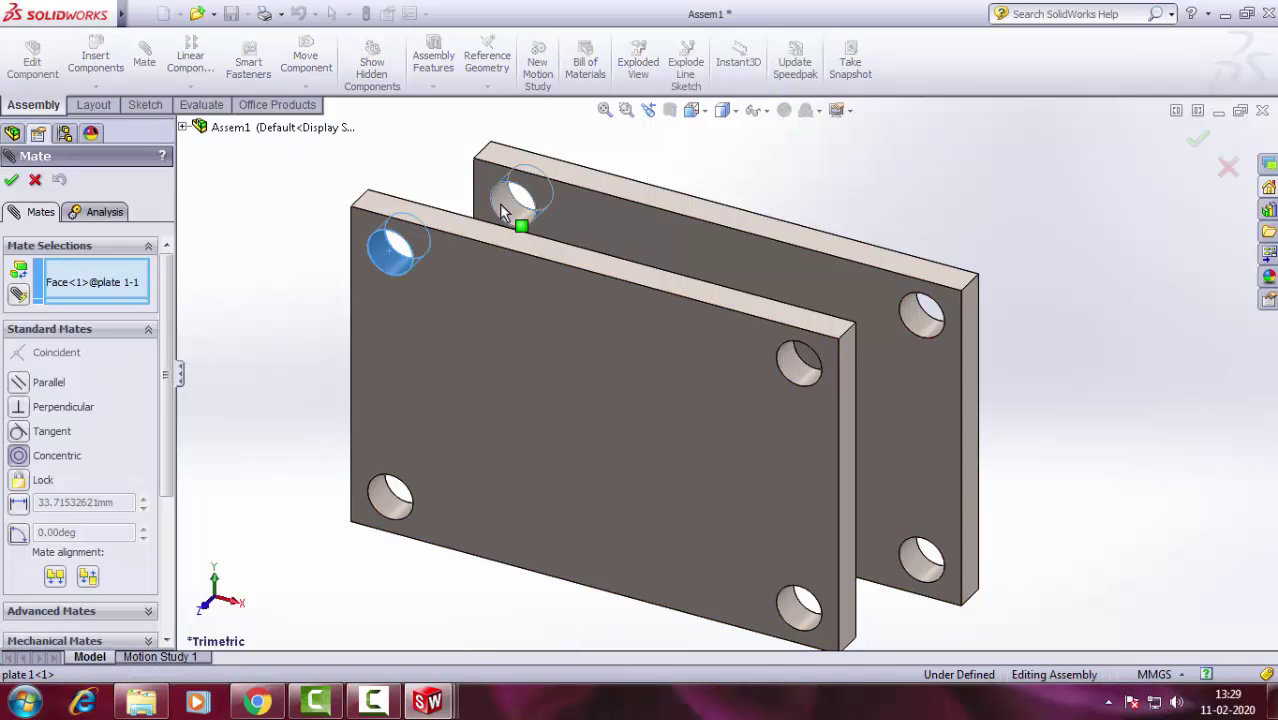
pyautogui.click(499, 203)
pyautogui.click(313, 177)
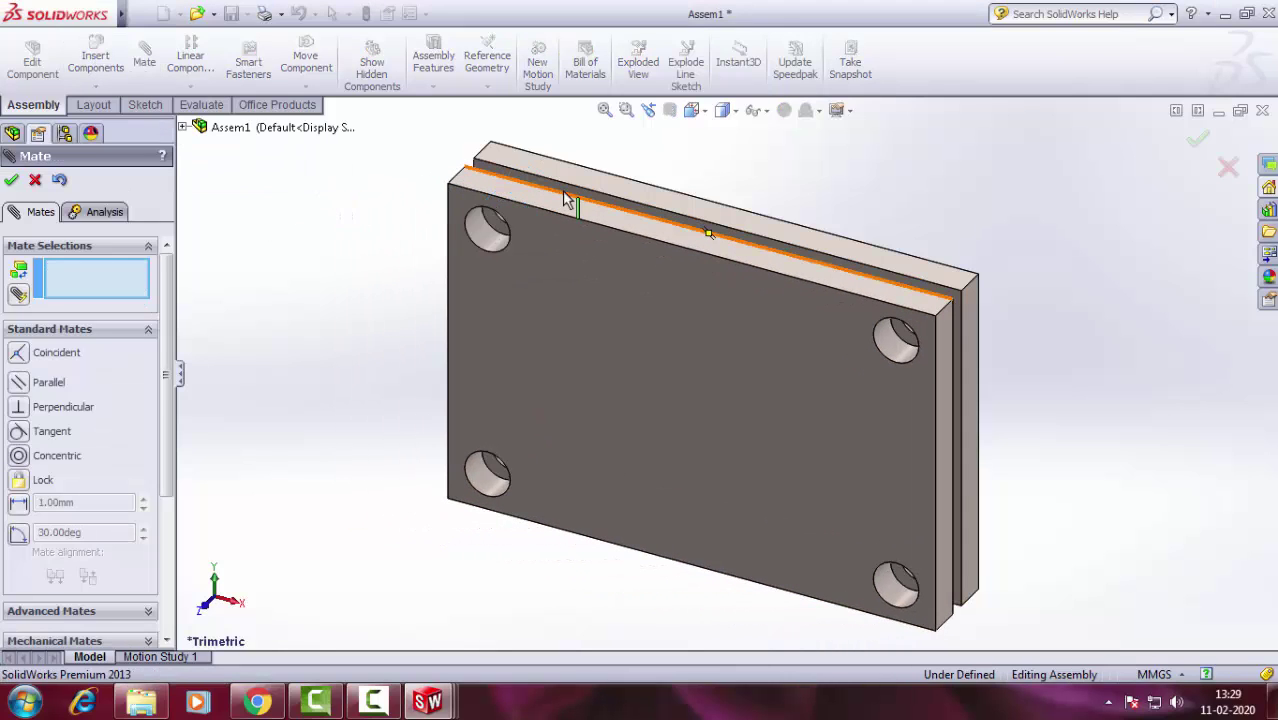
pyautogui.click(569, 189)
pyautogui.moveTo(647, 228)
pyautogui.mouseDown(button='middle')
pyautogui.moveTo(579, 271)
pyautogui.moveTo(566, 248)
pyautogui.mouseUp(button='middle')
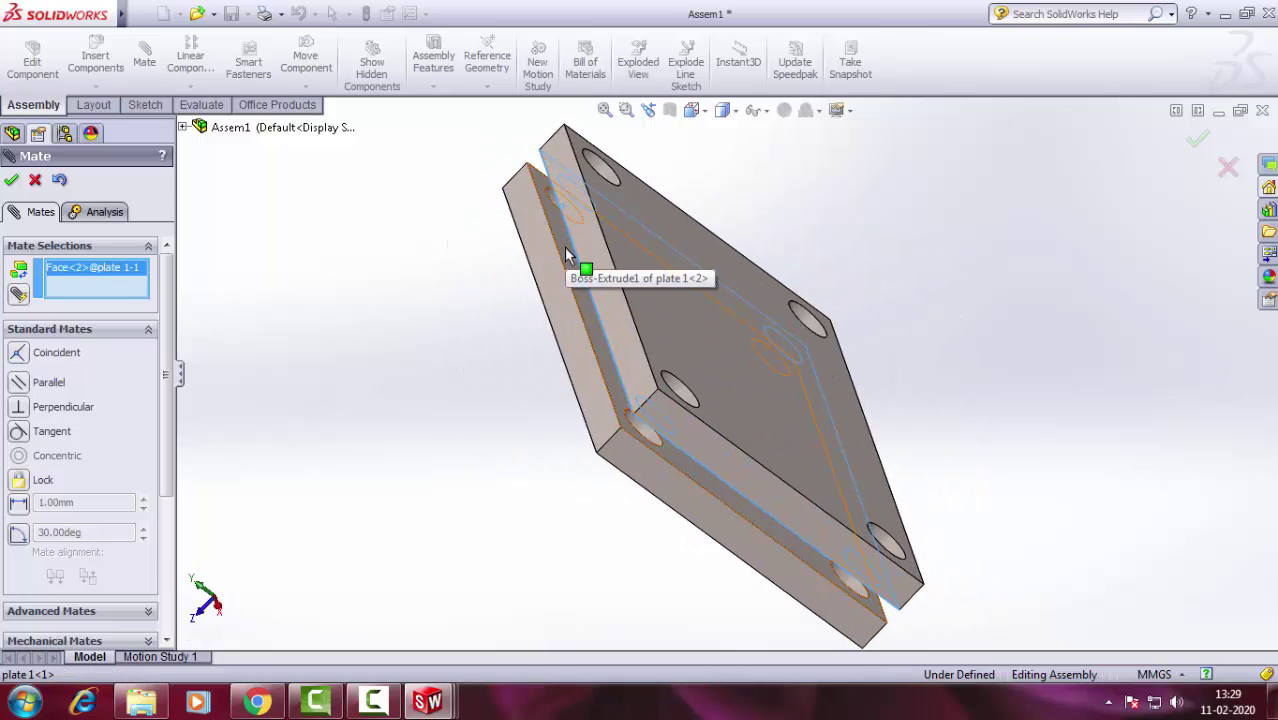
pyautogui.click(566, 253)
pyautogui.click(345, 186)
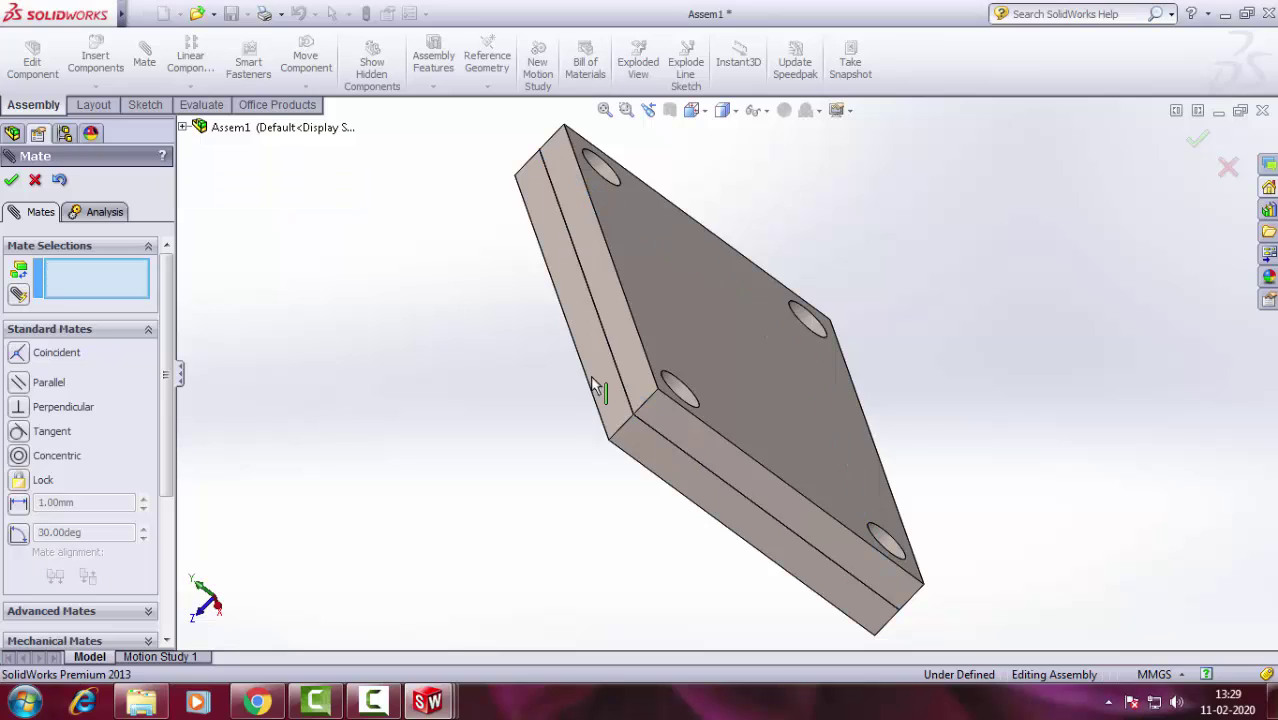
# Make the two plates' side faces parallel and finish mating.
pyautogui.click(656, 463)
pyautogui.click(687, 442)
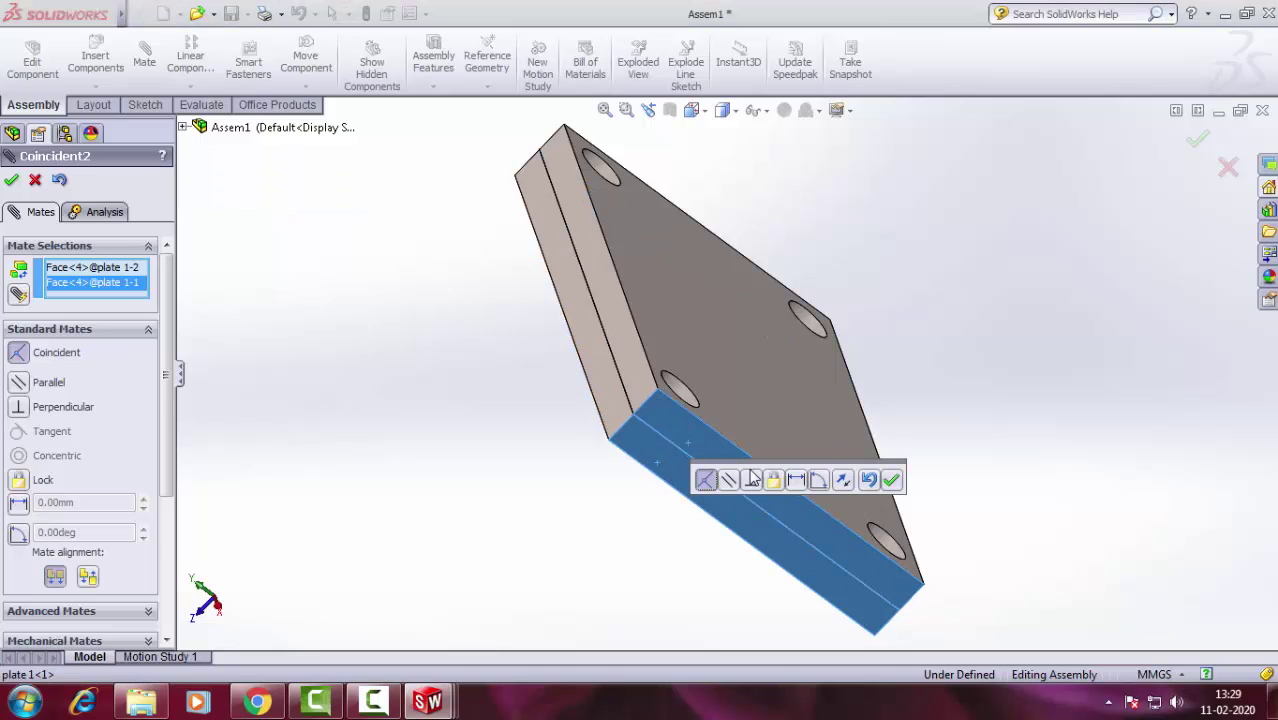
pyautogui.click(730, 480)
pyautogui.click(889, 484)
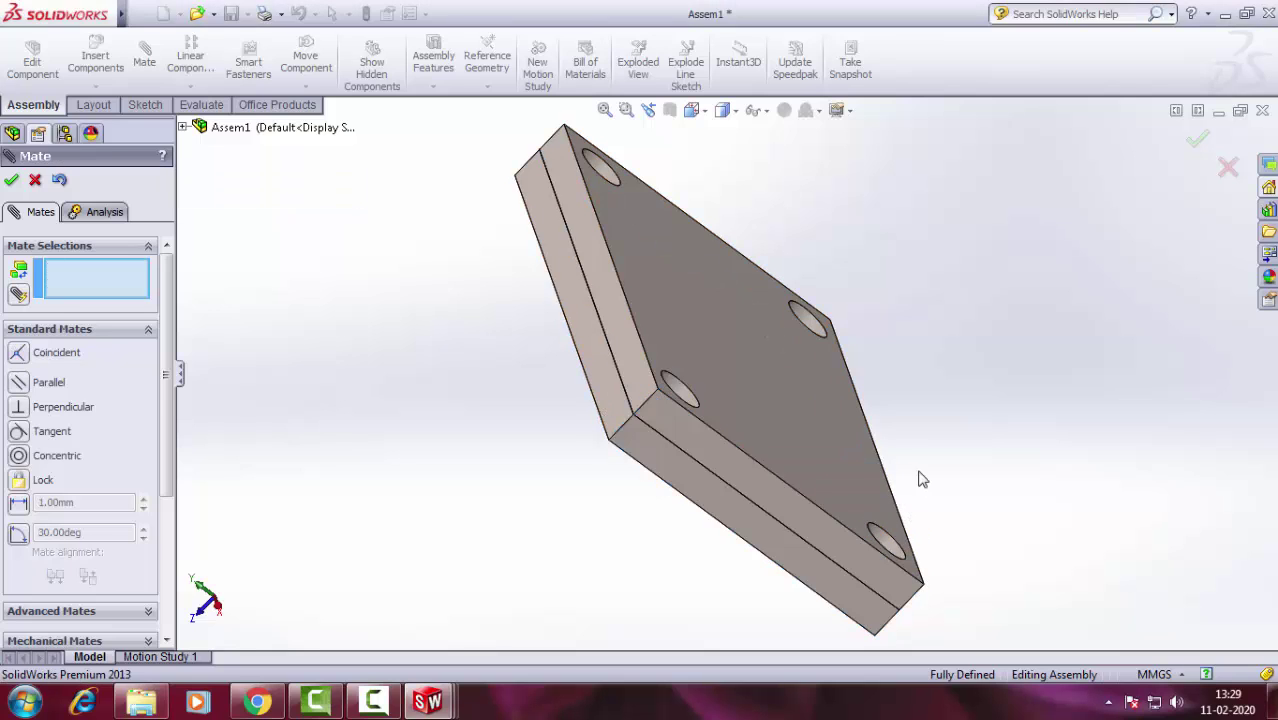
pyautogui.click(11, 180)
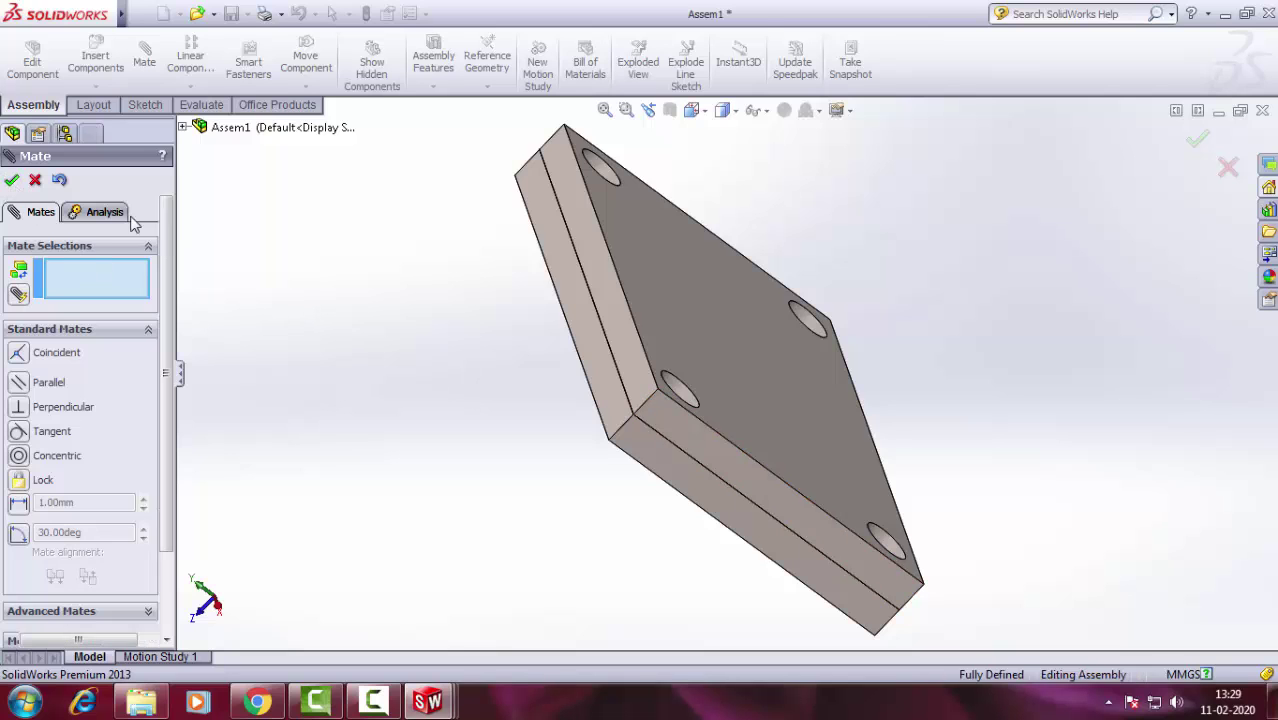
pyautogui.moveTo(570, 460); pyautogui.dragTo(647, 594, button='middle')
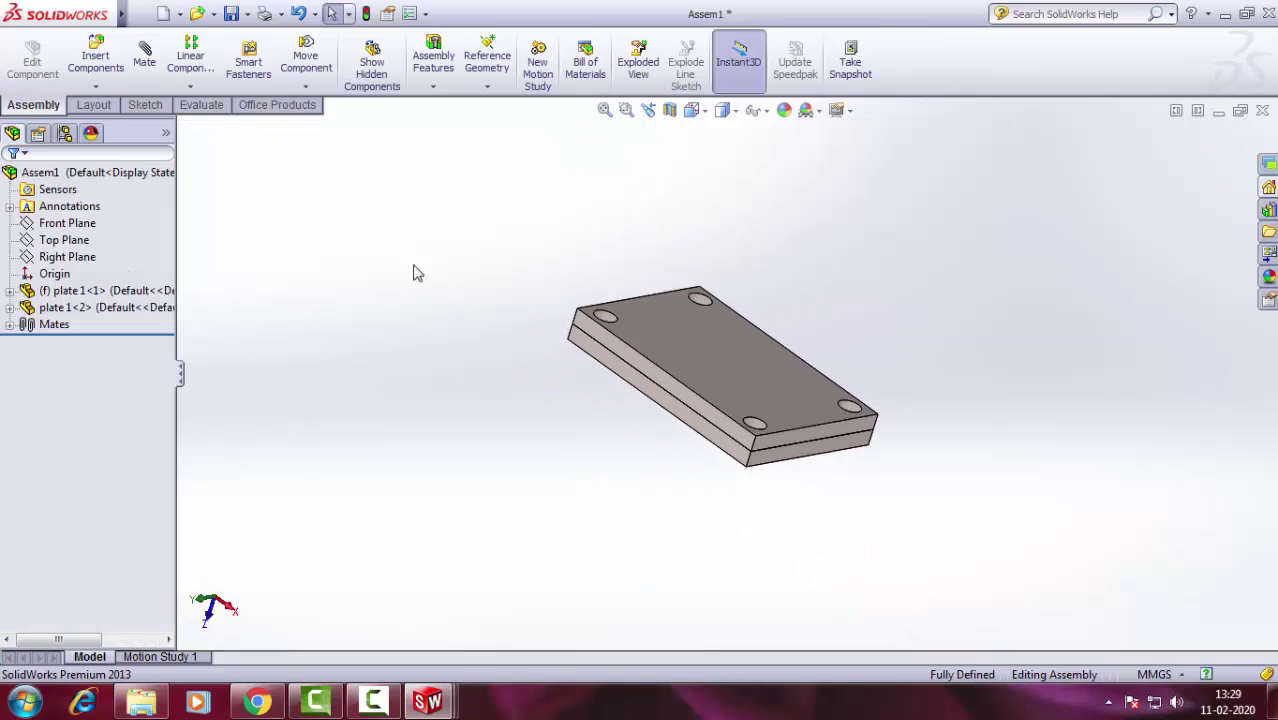
# Insert the bolt and mate its shank concentric with a corner hole.
pyautogui.click(95, 58)
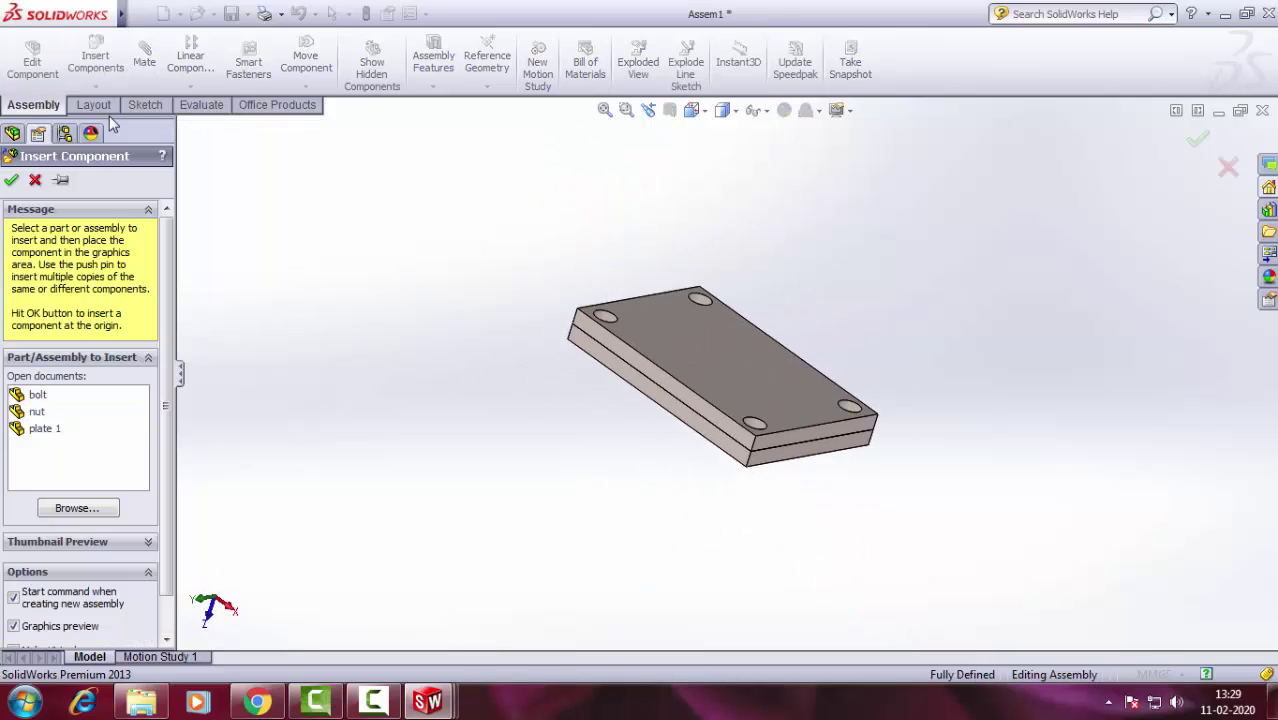
pyautogui.click(37, 396)
pyautogui.click(567, 297)
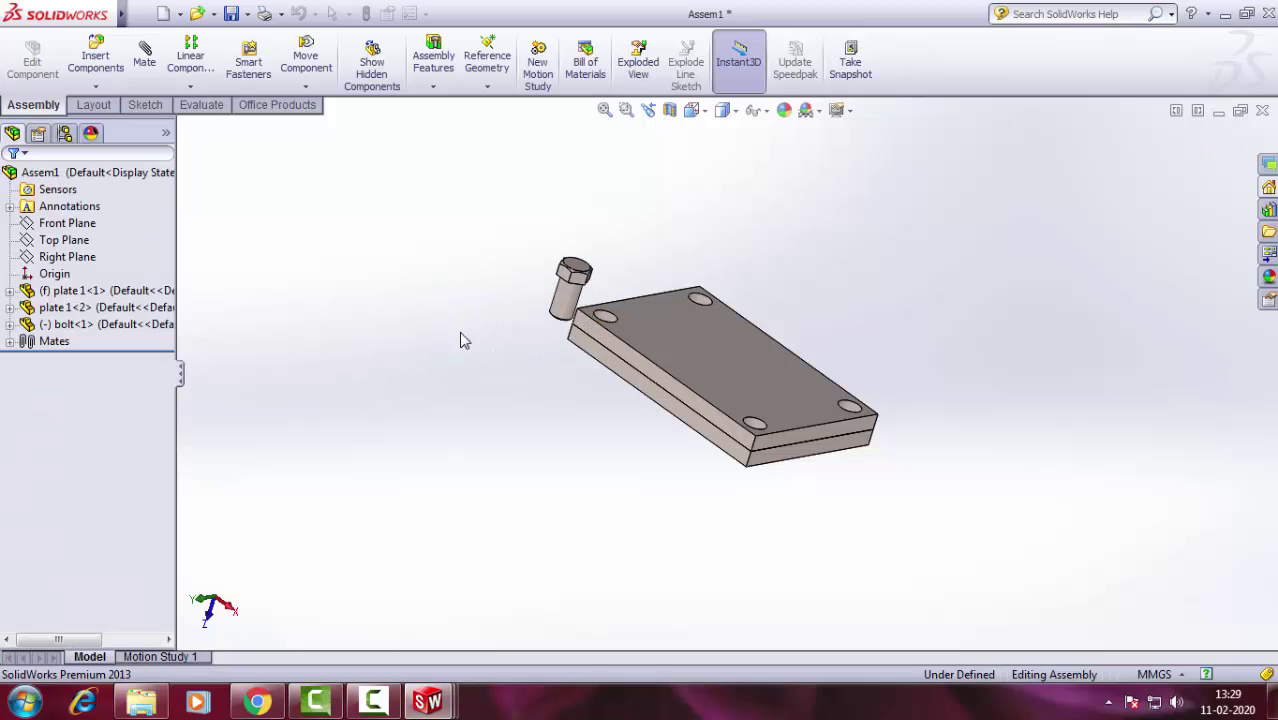
pyautogui.click(144, 55)
pyautogui.scroll(-5, 578, 285)
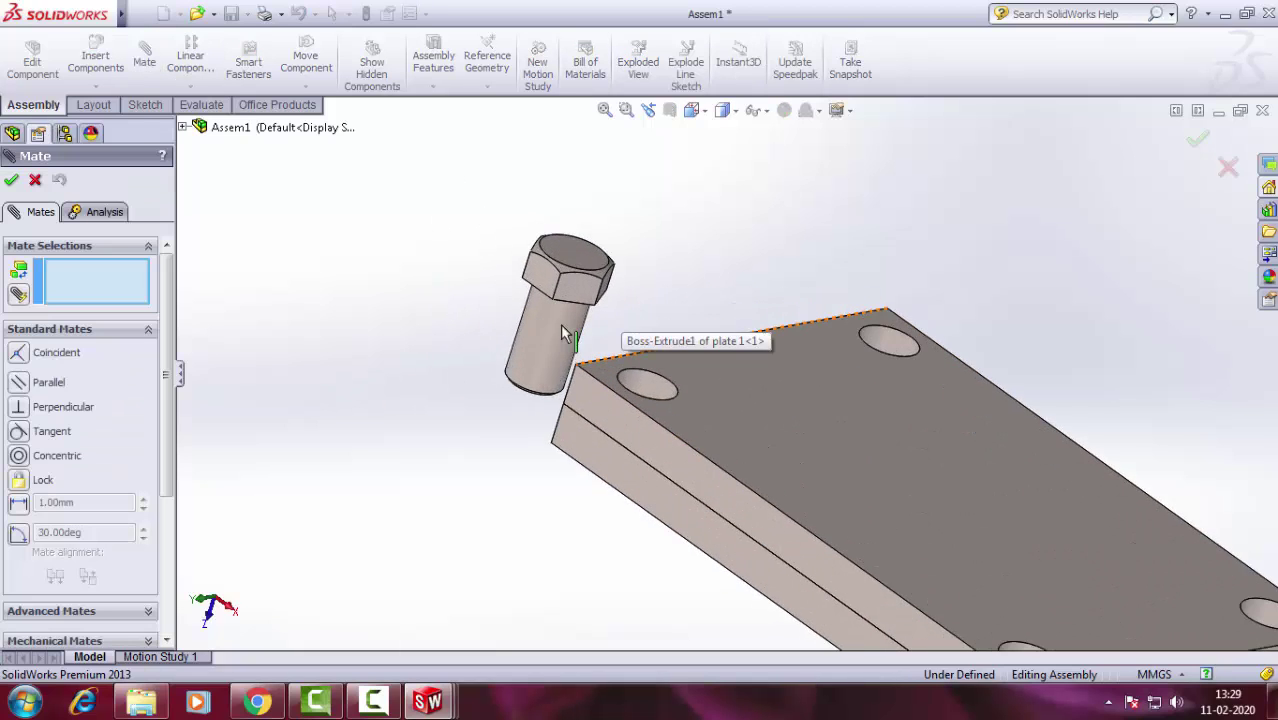
pyautogui.click(548, 330)
pyautogui.click(665, 394)
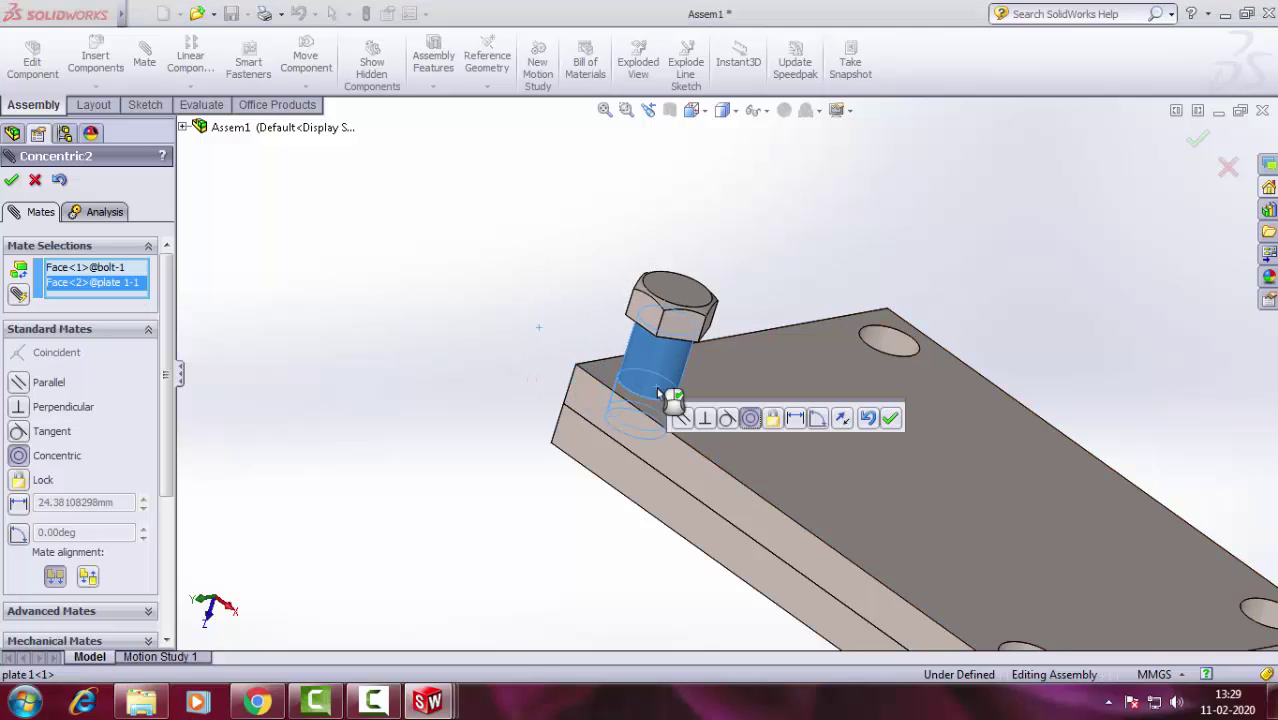
pyautogui.click(891, 418)
# Make the bolt head's underside coincident with the plate's top face.
pyautogui.click(750, 456)
pyautogui.moveTo(750, 456)
pyautogui.mouseDown(button='middle')
pyautogui.moveTo(747, 328)
pyautogui.moveTo(700, 350)
pyautogui.mouseUp(button='middle')
pyautogui.scroll(-2, 700, 350)
pyautogui.scroll(-2, 712, 372)
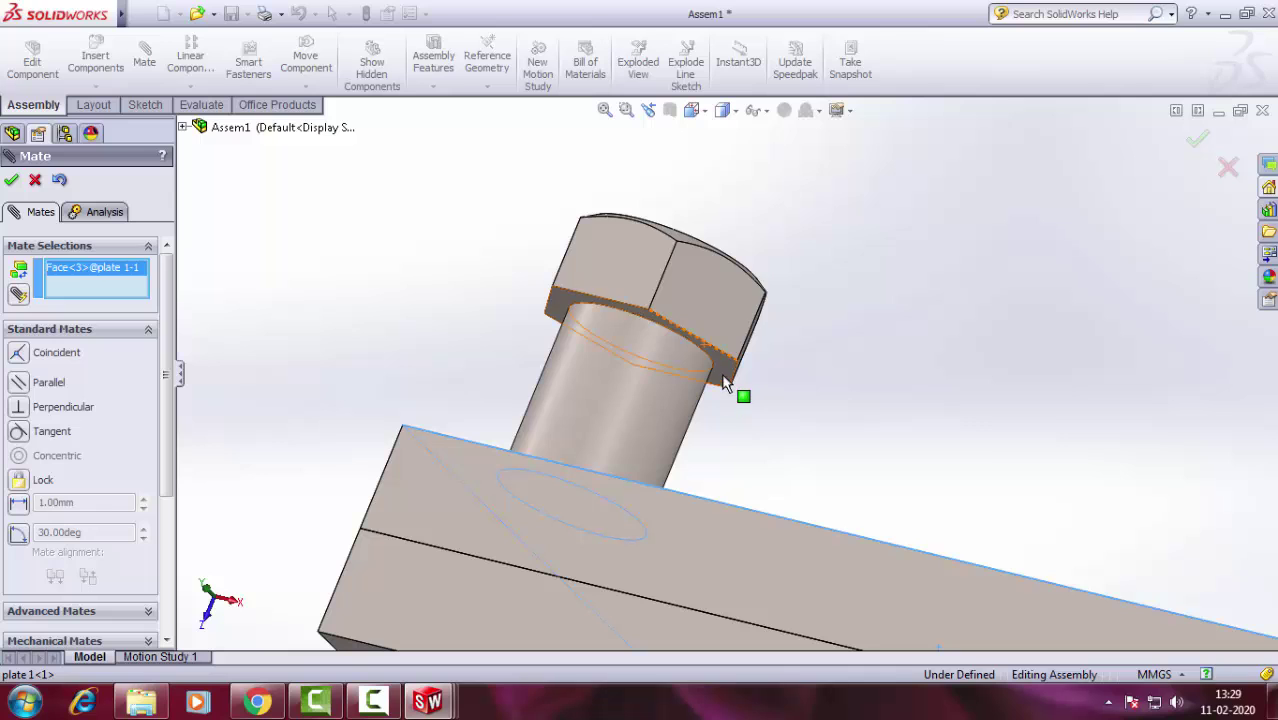
pyautogui.click(724, 383)
pyautogui.click(1022, 410)
pyautogui.press('Up')
pyautogui.press('Up')
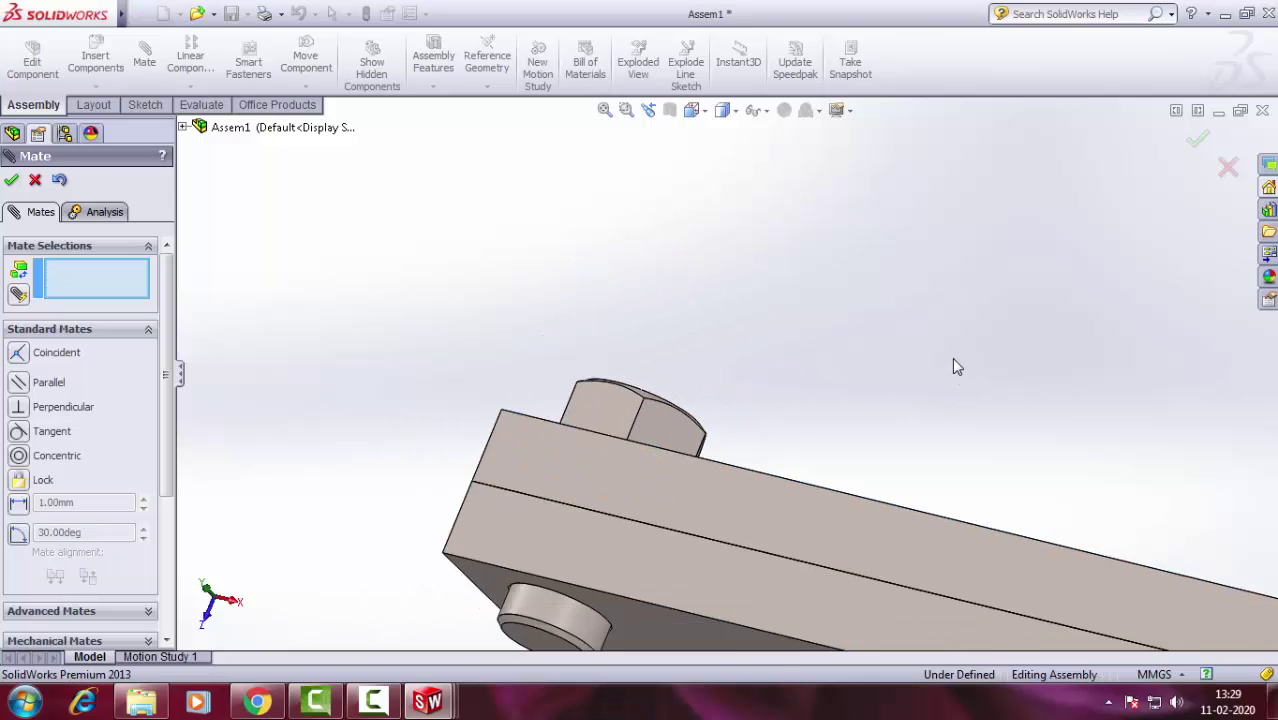
pyautogui.scroll(3, 952, 365)
pyautogui.moveTo(910, 354)
pyautogui.mouseDown(button='middle')
pyautogui.moveTo(882, 417)
pyautogui.moveTo(845, 391)
pyautogui.moveTo(920, 325)
pyautogui.moveTo(894, 350)
pyautogui.mouseUp(button='middle')
pyautogui.scroll(-2, 812, 391)
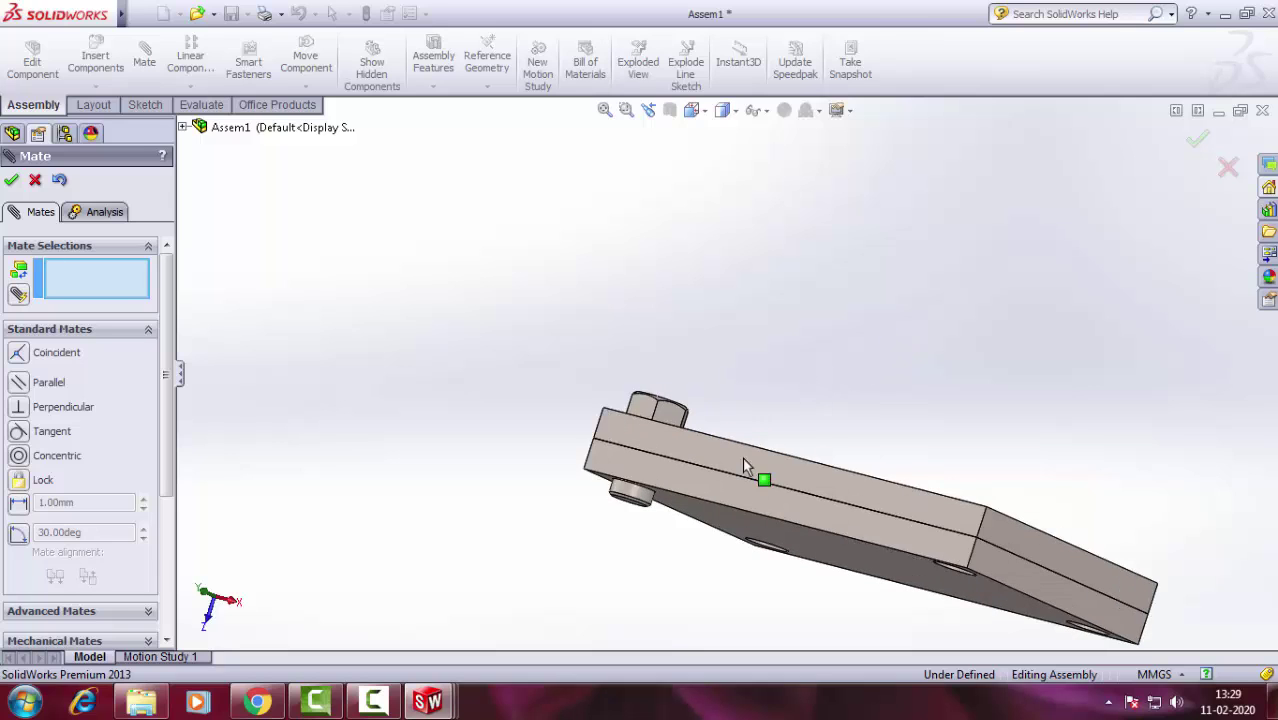
pyautogui.scroll(-3, 707, 516)
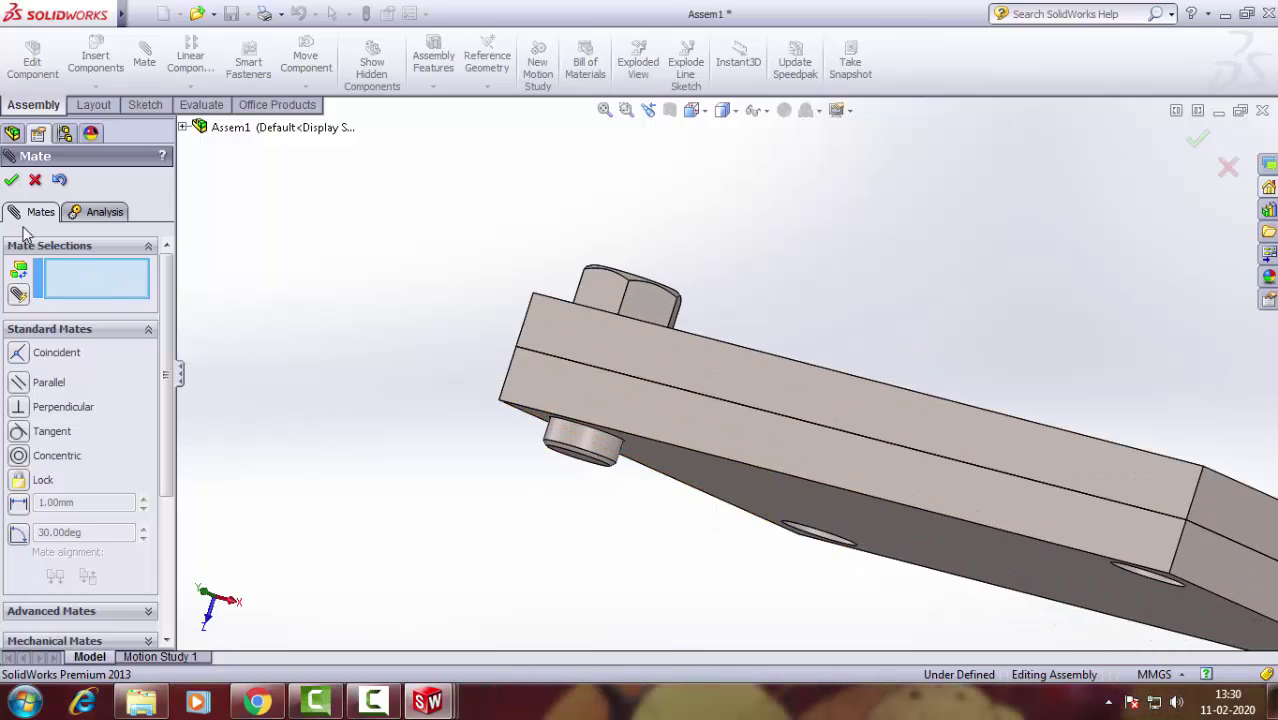
pyautogui.click(12, 181)
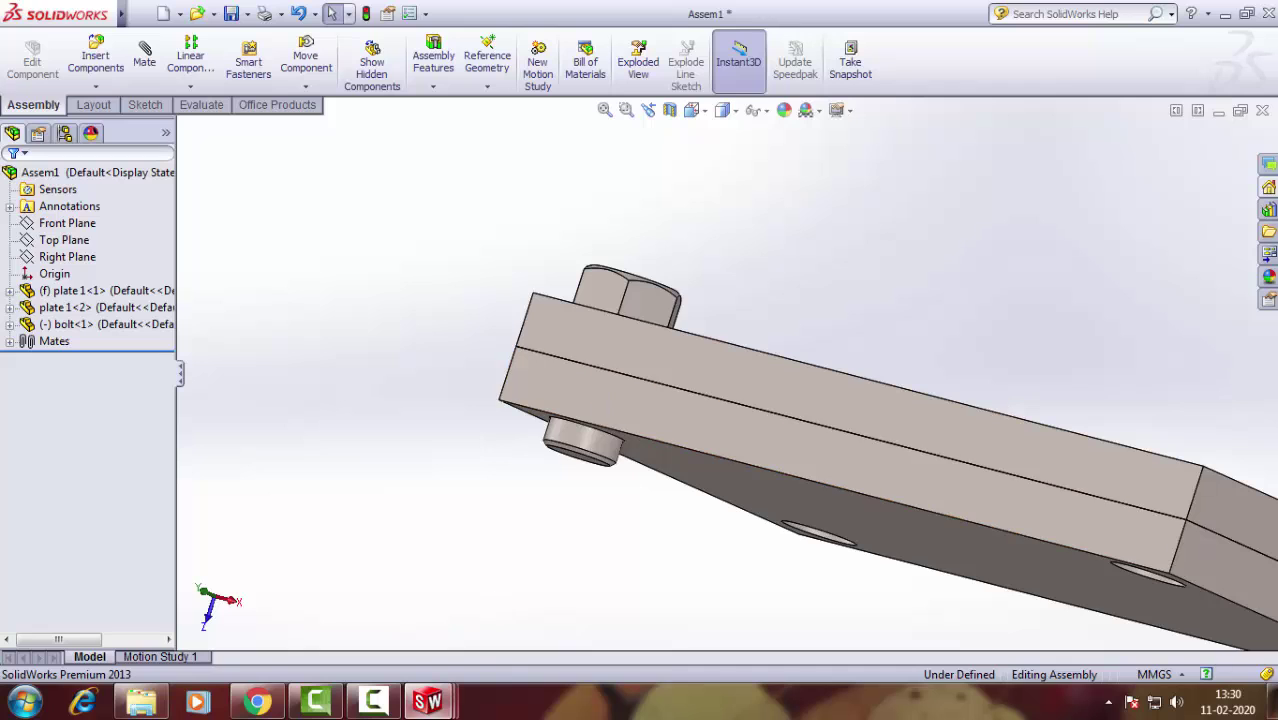
pyautogui.moveTo(427, 702)
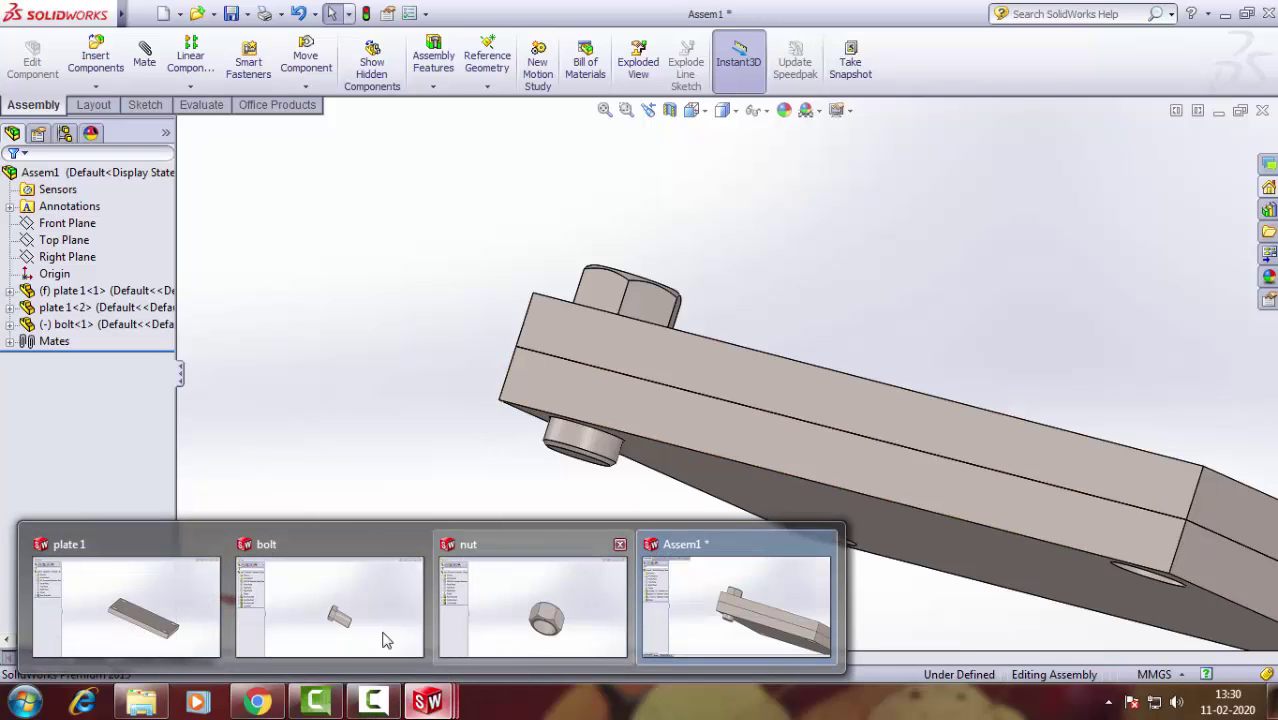
# In the bolt part, edit Boss-Extrude2 and set its depth to 35 mm.
pyautogui.click(340, 630)
pyautogui.rightClick(131, 347)
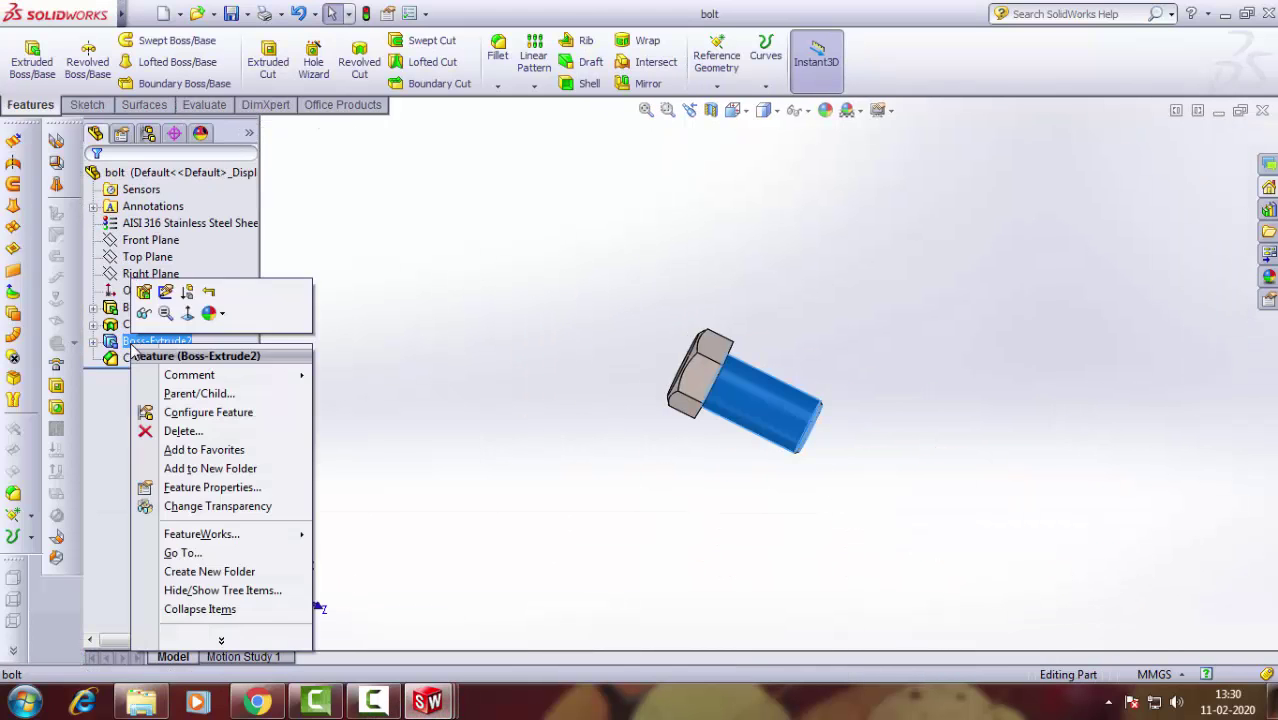
pyautogui.click(143, 293)
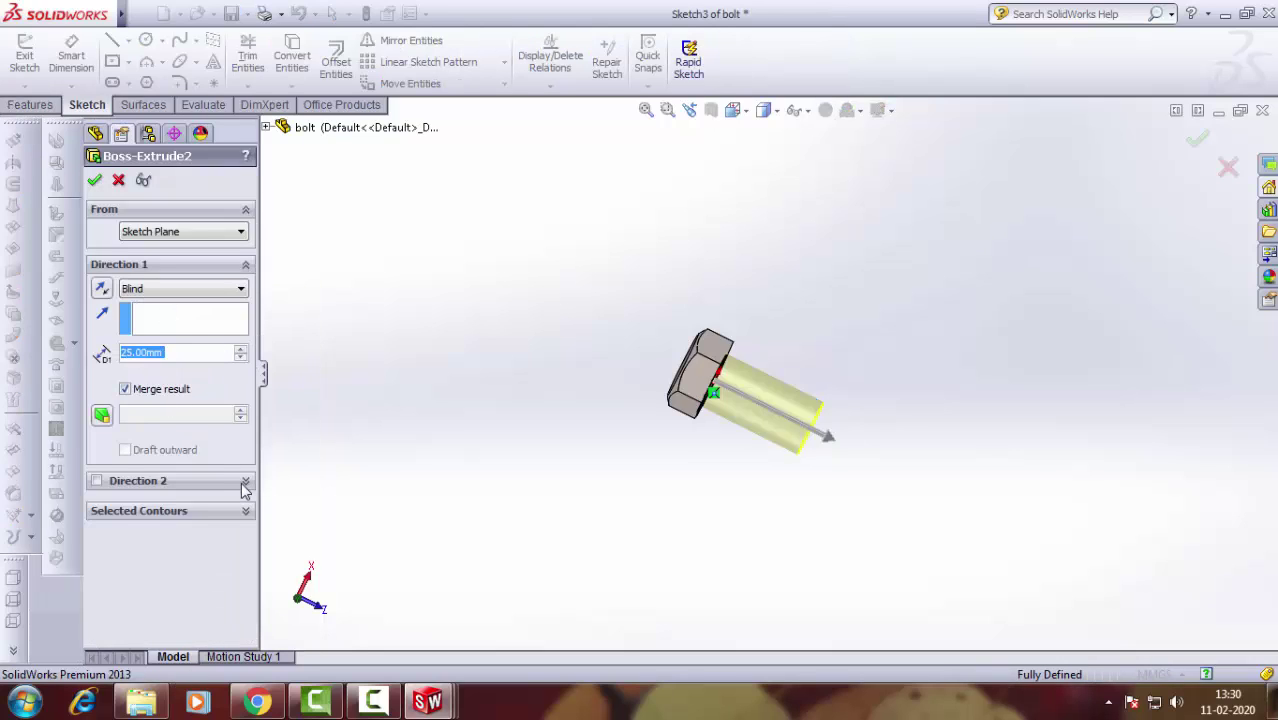
pyautogui.write('35')
pyautogui.press('Return')
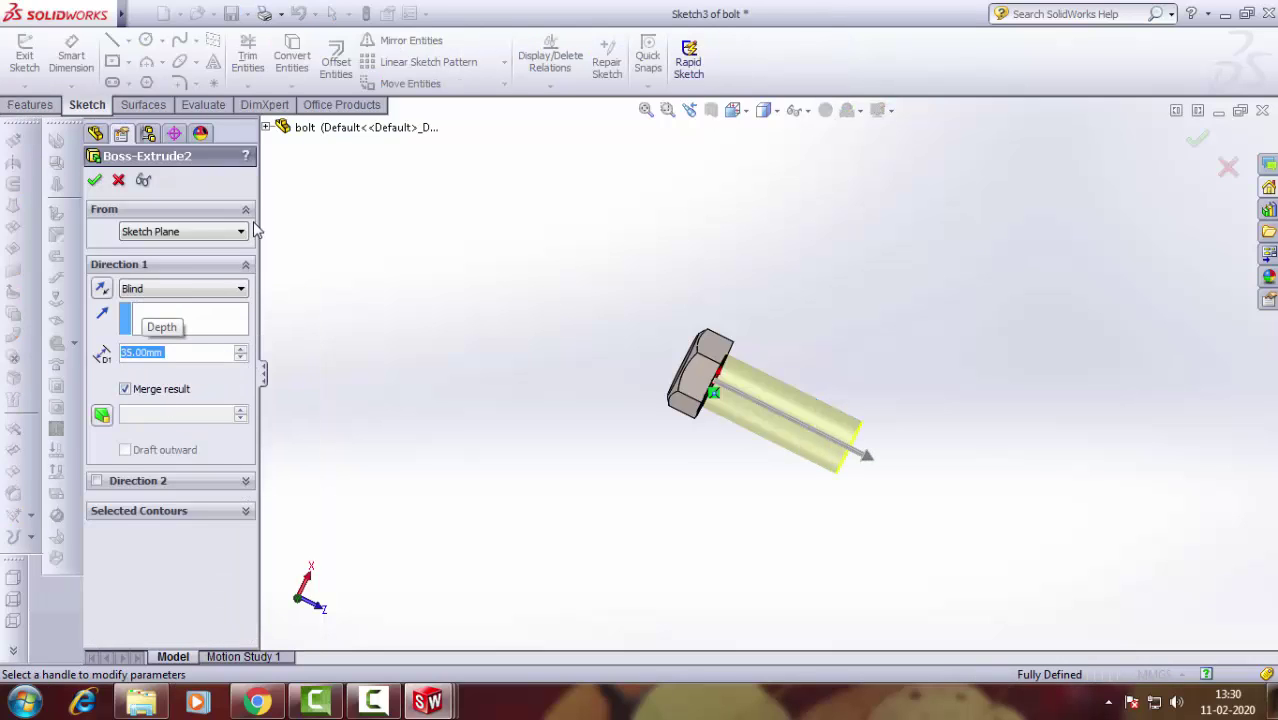
pyautogui.click(95, 181)
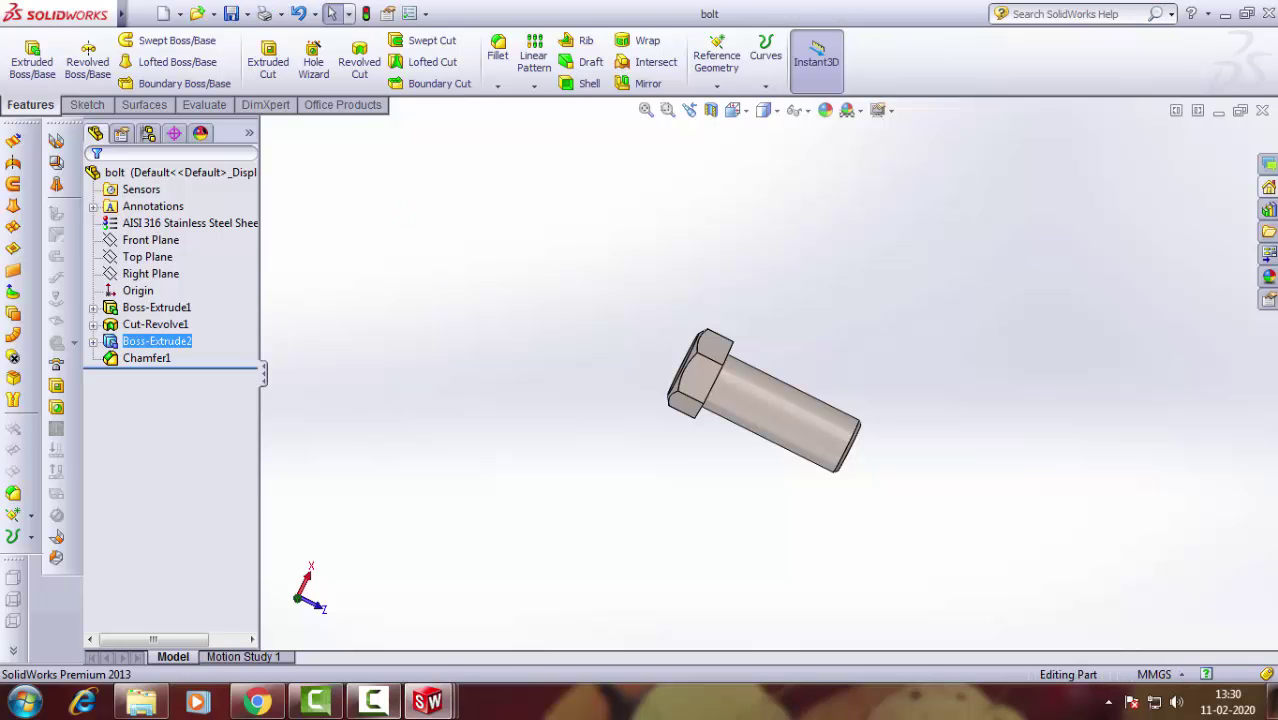
# Rebuild the assembly with the updated bolt and insert a second bolt.
pyautogui.moveTo(428, 702)
pyautogui.click(742, 580)
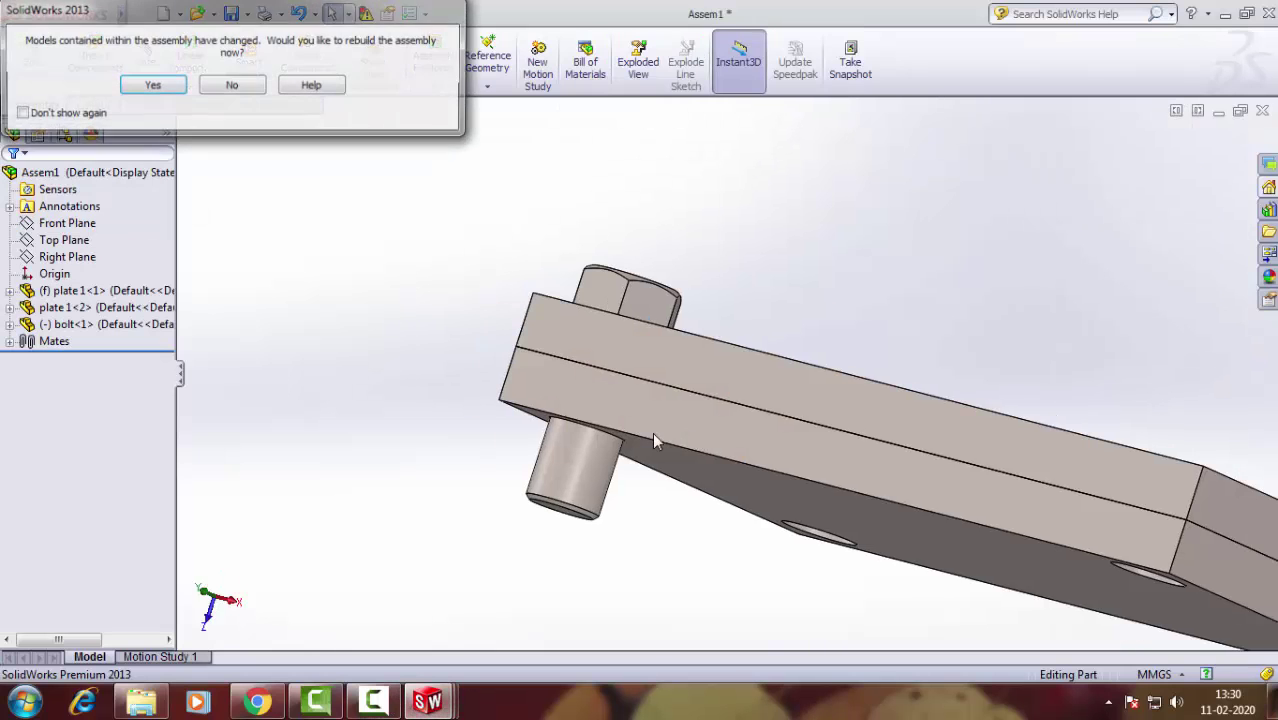
pyautogui.click(151, 85)
pyautogui.moveTo(650, 477)
pyautogui.mouseDown(button='middle')
pyautogui.moveTo(589, 494)
pyautogui.moveTo(622, 474)
pyautogui.moveTo(993, 389)
pyautogui.mouseUp(button='middle')
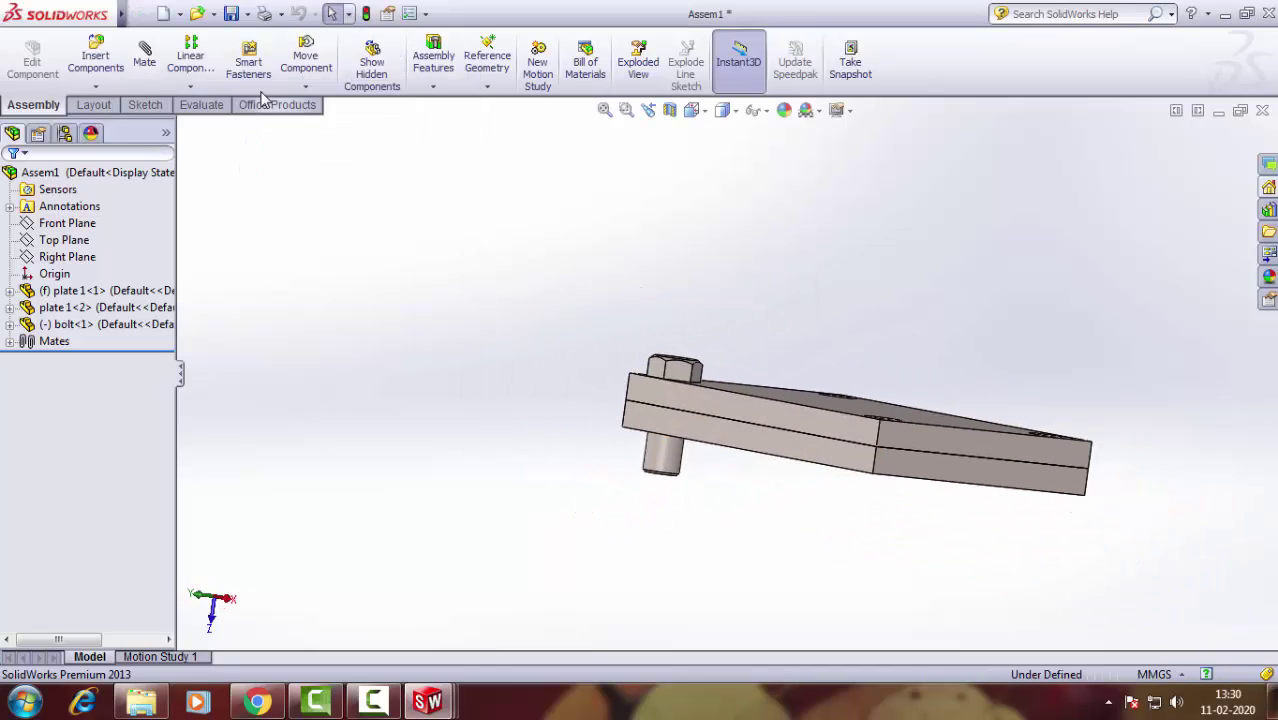
pyautogui.click(96, 58)
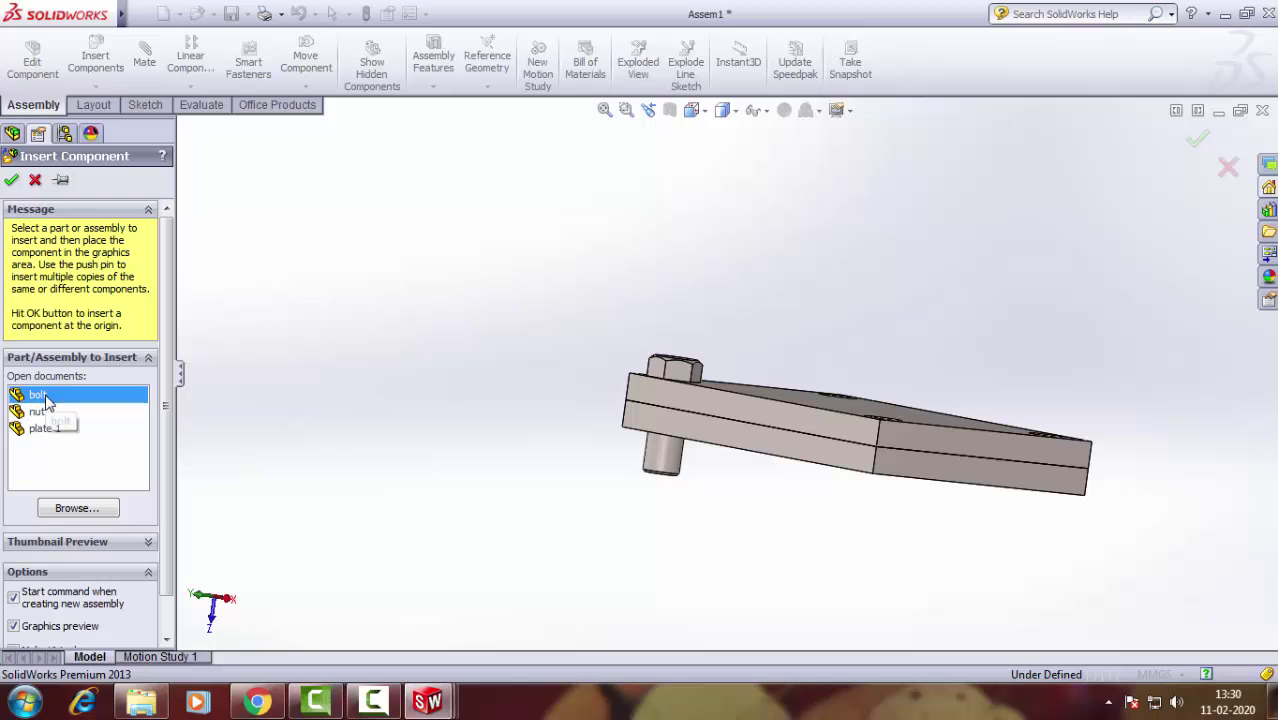
pyautogui.press('Escape')
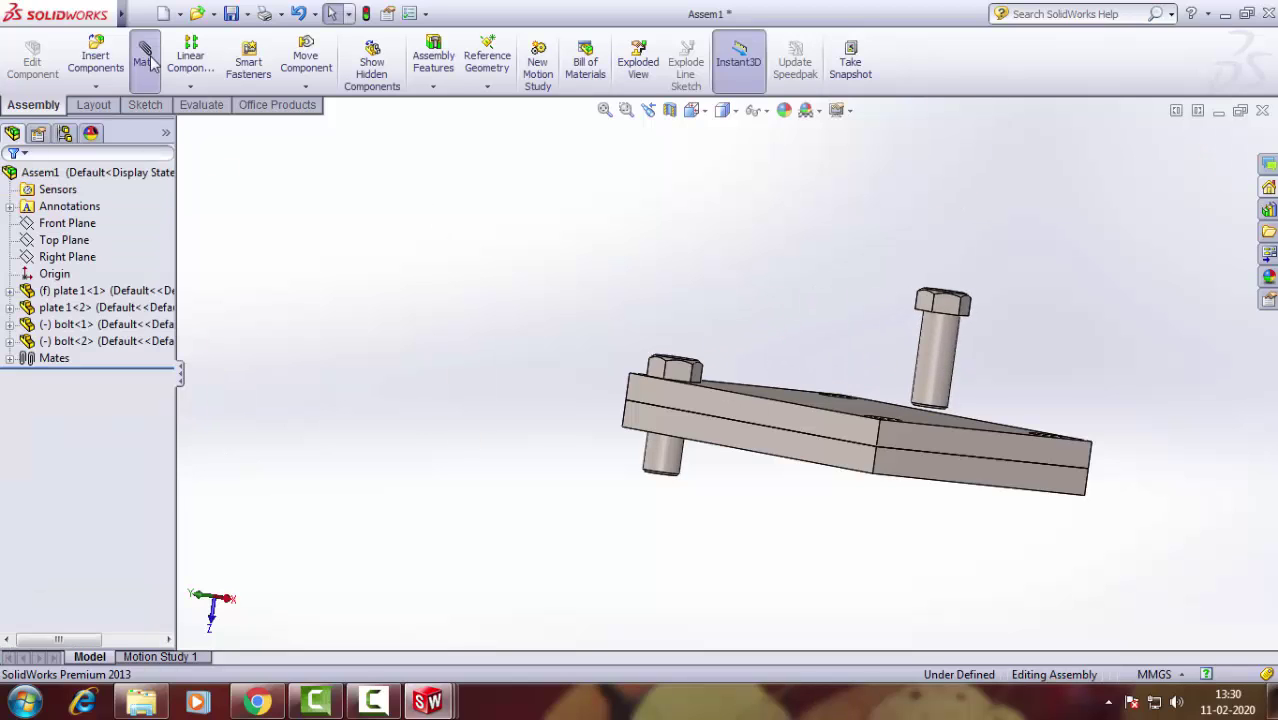
# Mate the second bolt's shank concentric with another plate hole.
pyautogui.click(146, 58)
pyautogui.moveTo(858, 238); pyautogui.dragTo(858, 308, button='middle')
pyautogui.click(940, 328)
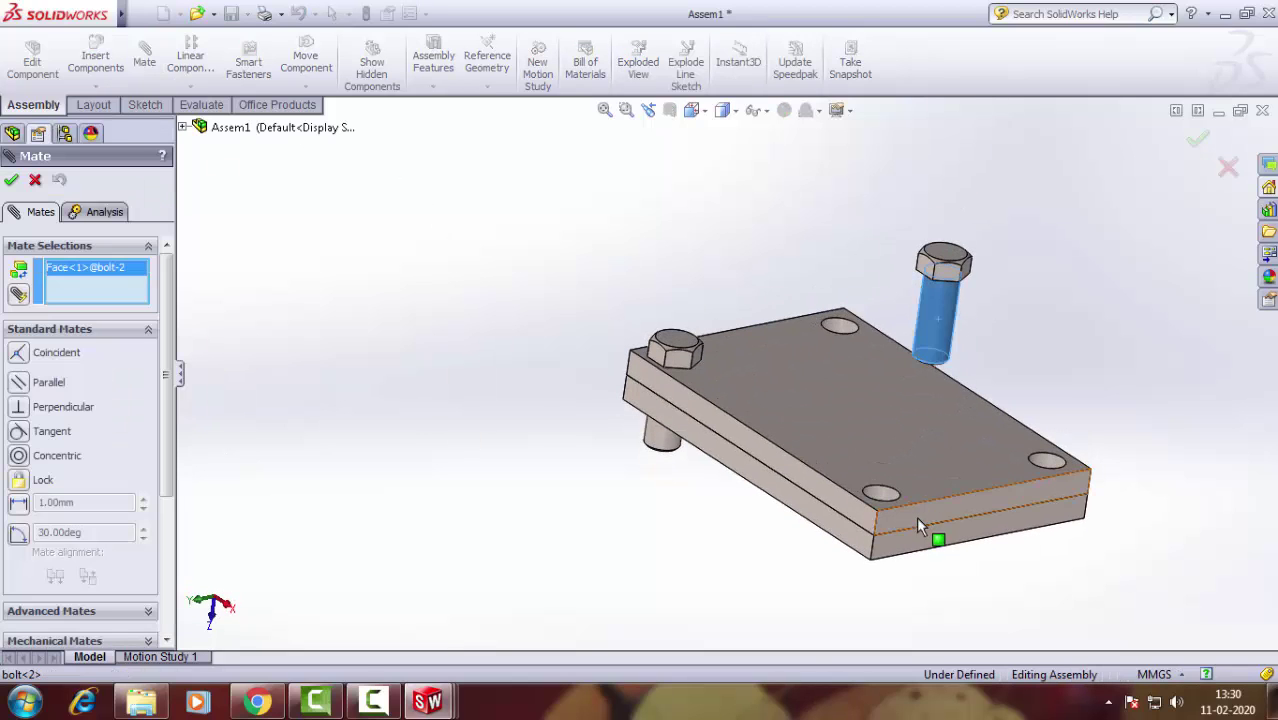
pyautogui.scroll(-2, 916, 516)
pyautogui.click(848, 467)
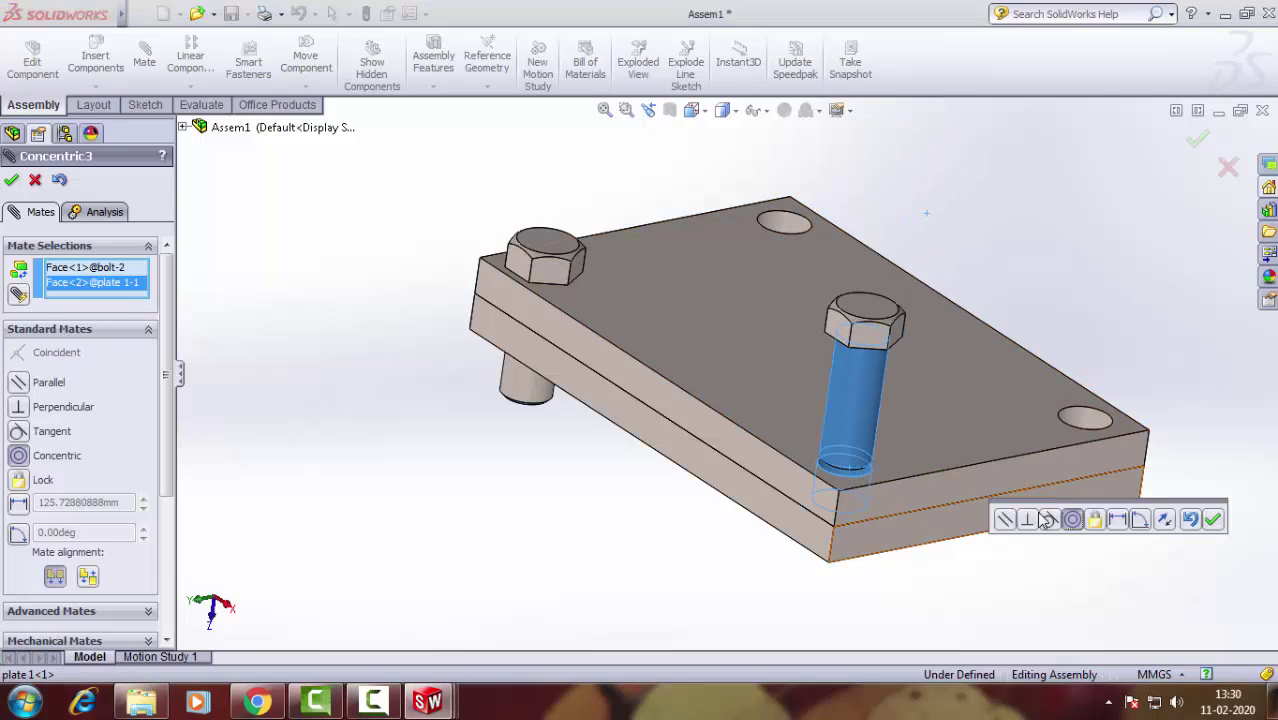
pyautogui.click(1211, 521)
# Make the second bolt head's underside coincident with the plate's top face.
pyautogui.click(765, 434)
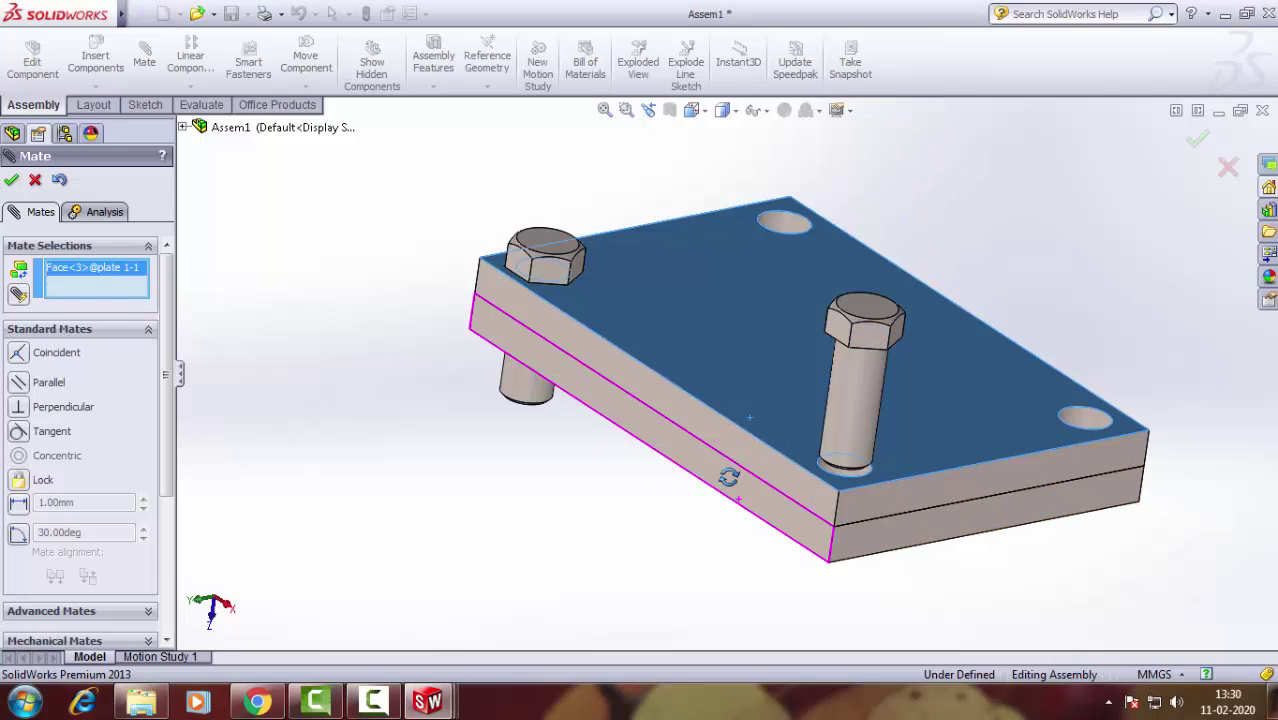
pyautogui.moveTo(736, 479); pyautogui.dragTo(744, 363, button='middle')
pyautogui.scroll(-3, 914, 355)
pyautogui.scroll(-1, 903, 347)
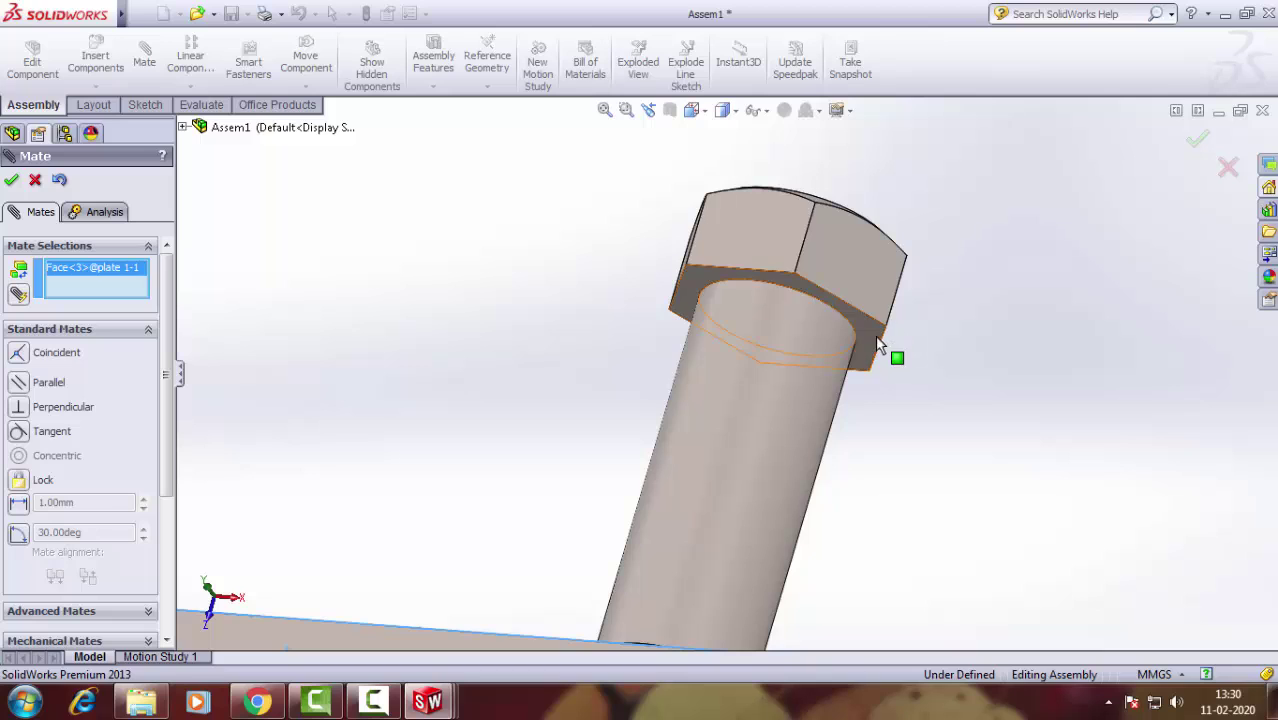
pyautogui.click(877, 345)
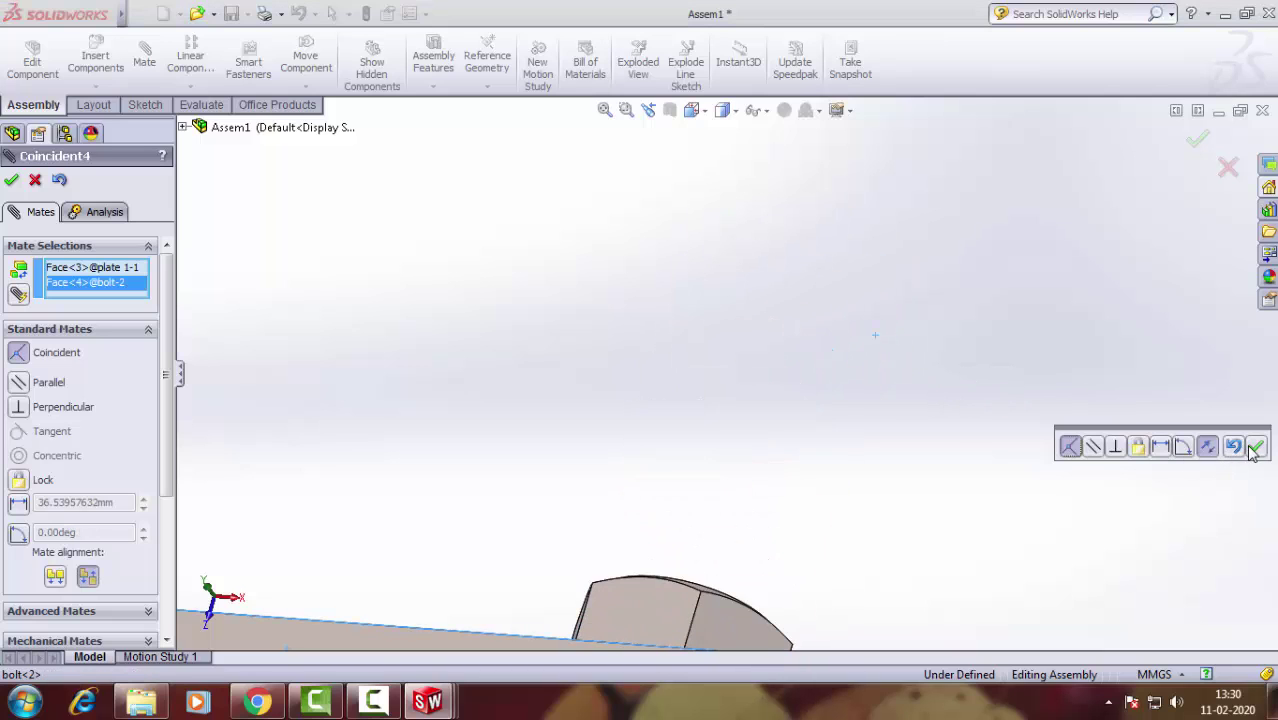
pyautogui.click(1256, 447)
# Insert a third bolt and mate its shank concentric with an empty corner hole.
pyautogui.click(34, 180)
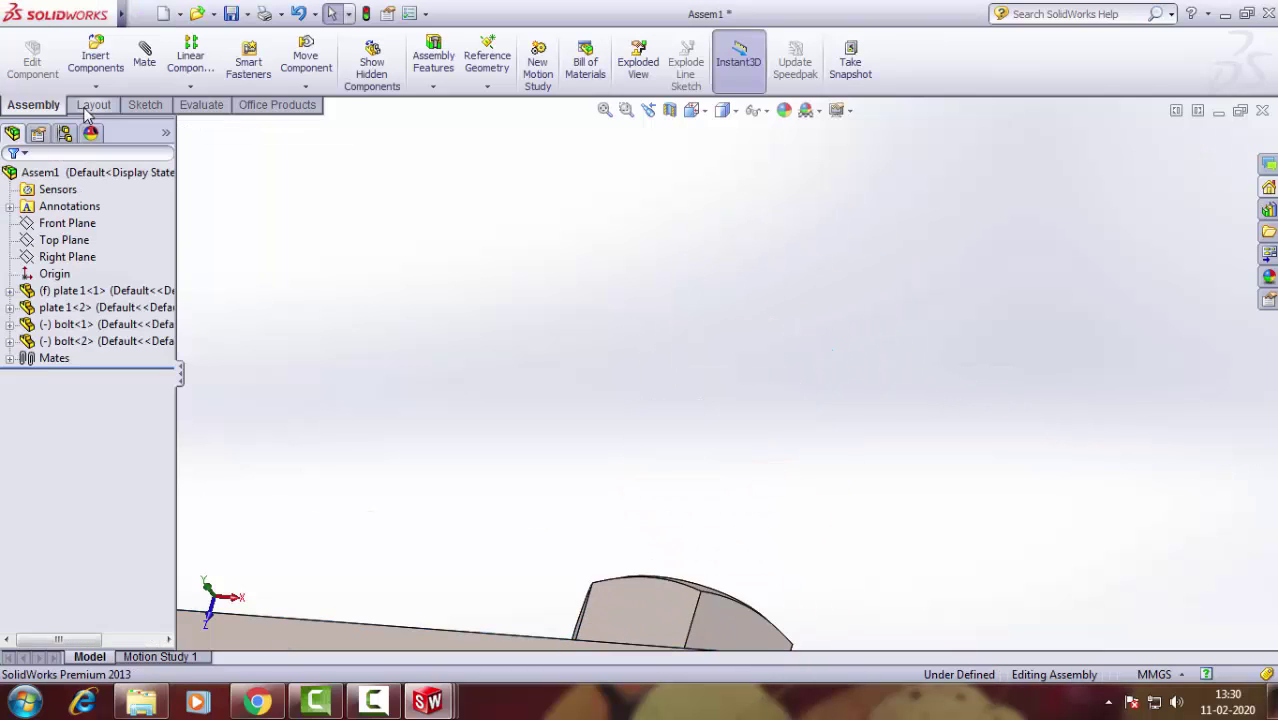
pyautogui.click(97, 47)
pyautogui.click(38, 396)
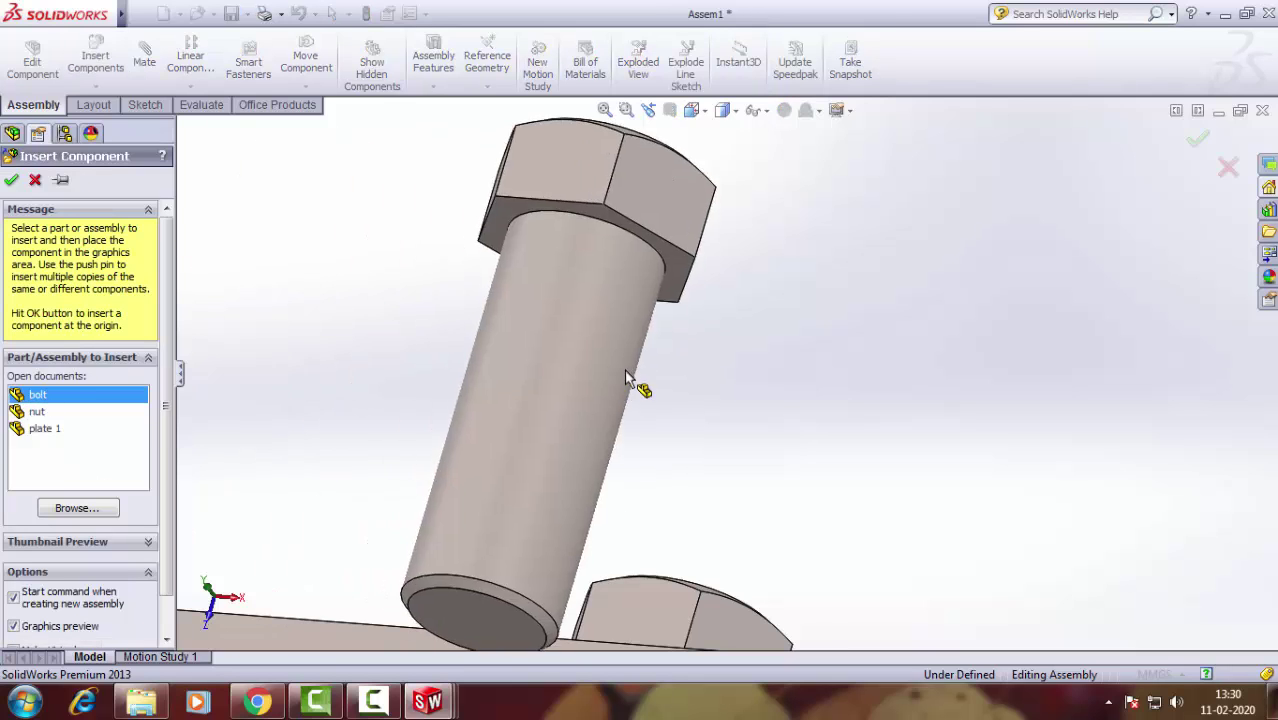
pyautogui.scroll(3, 624, 369)
pyautogui.moveTo(720, 351)
pyautogui.mouseDown(button='middle')
pyautogui.moveTo(620, 453)
pyautogui.moveTo(990, 455)
pyautogui.mouseUp(button='middle')
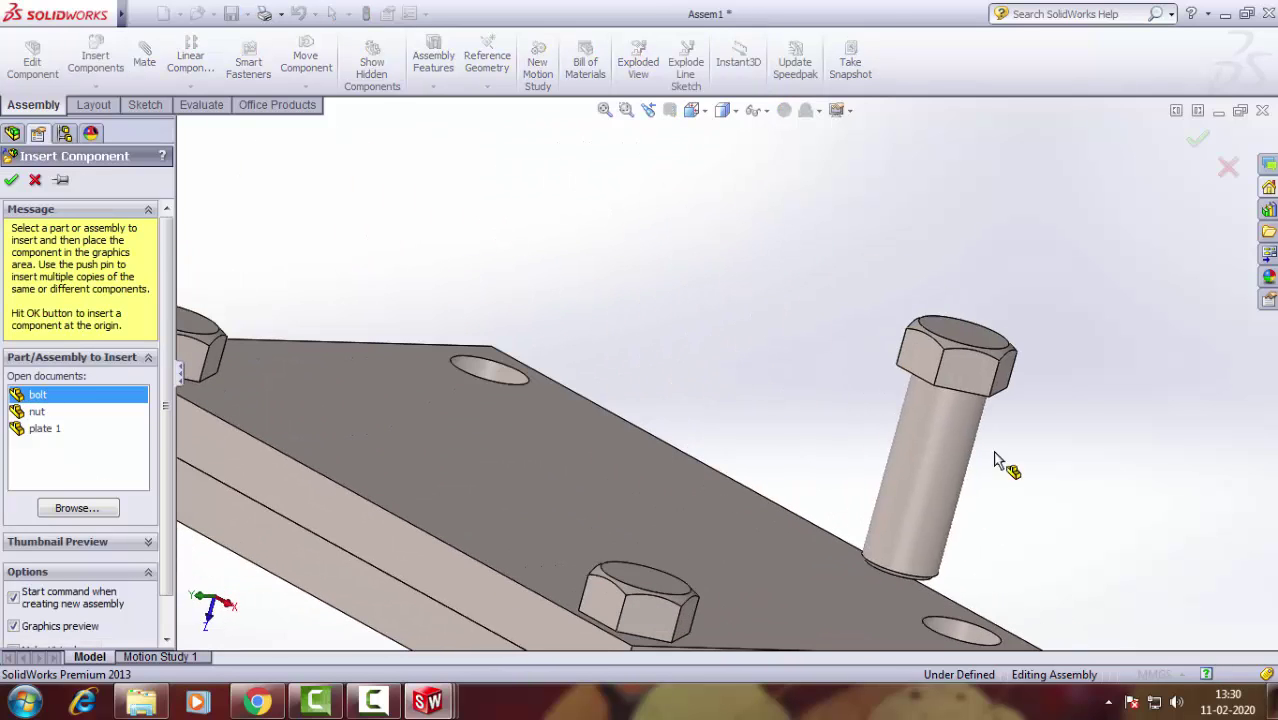
pyautogui.click(984, 448)
pyautogui.click(146, 78)
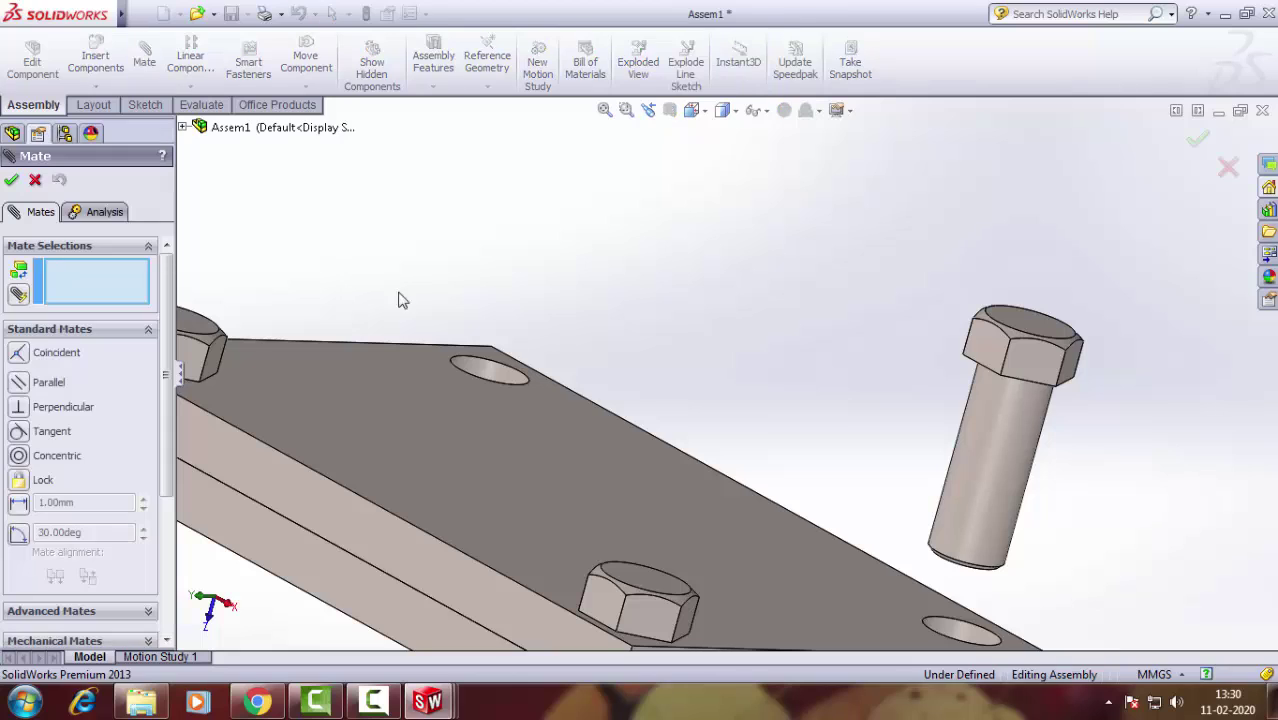
pyautogui.click(976, 524)
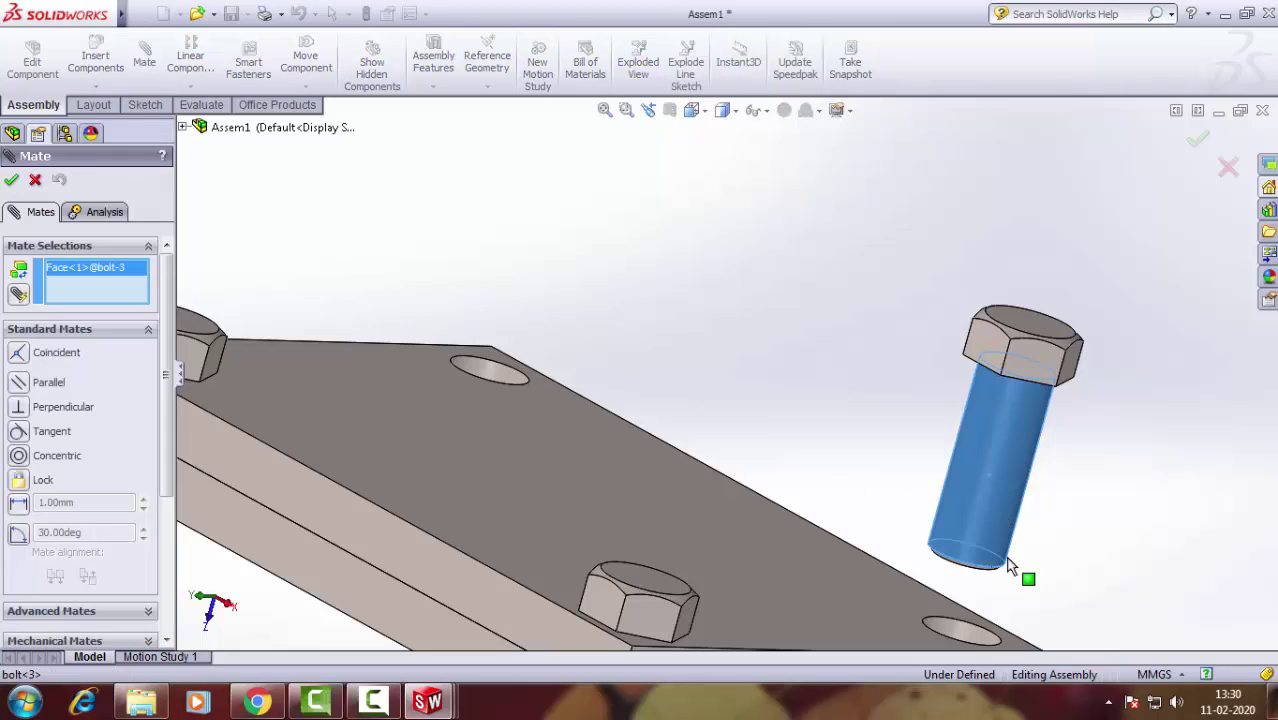
pyautogui.click(963, 637)
pyautogui.click(959, 319)
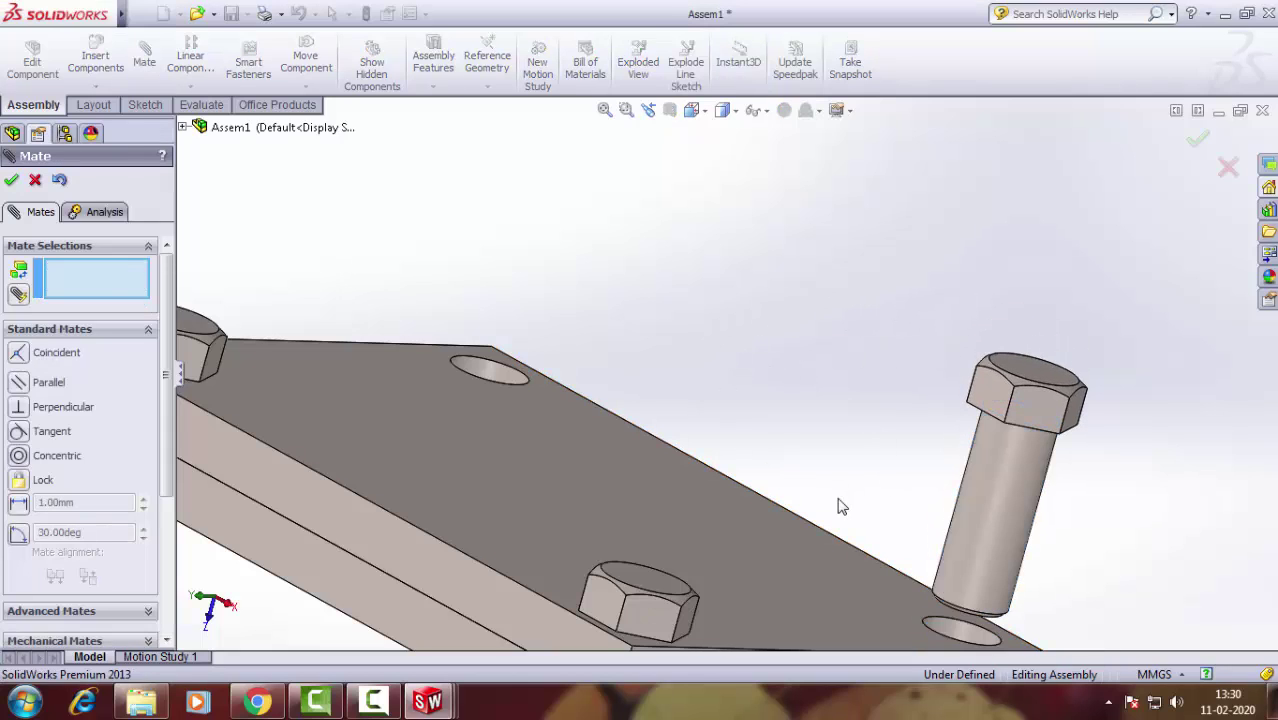
# Make the third bolt head's underside coincident with the plate's top face.
pyautogui.click(778, 521)
pyautogui.scroll(4, 828, 383)
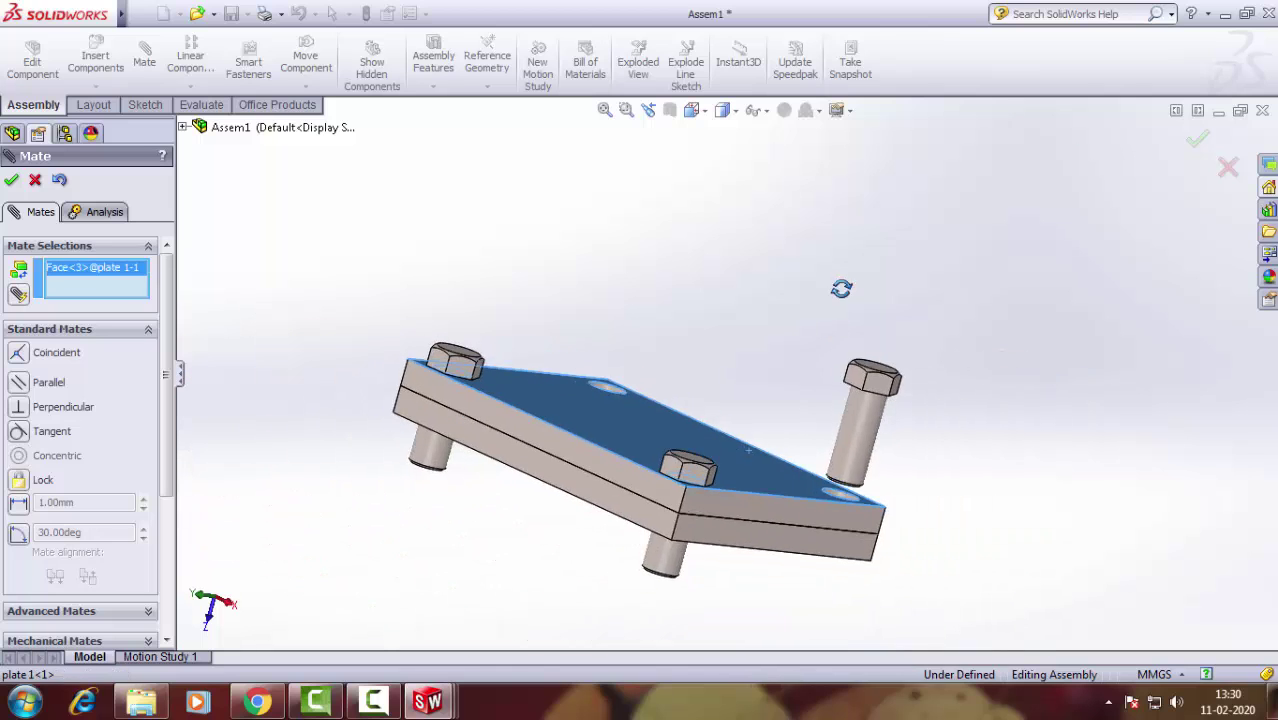
pyautogui.moveTo(828, 383); pyautogui.dragTo(842, 285, button='middle')
pyautogui.scroll(-3, 893, 379)
pyautogui.scroll(-2, 790, 404)
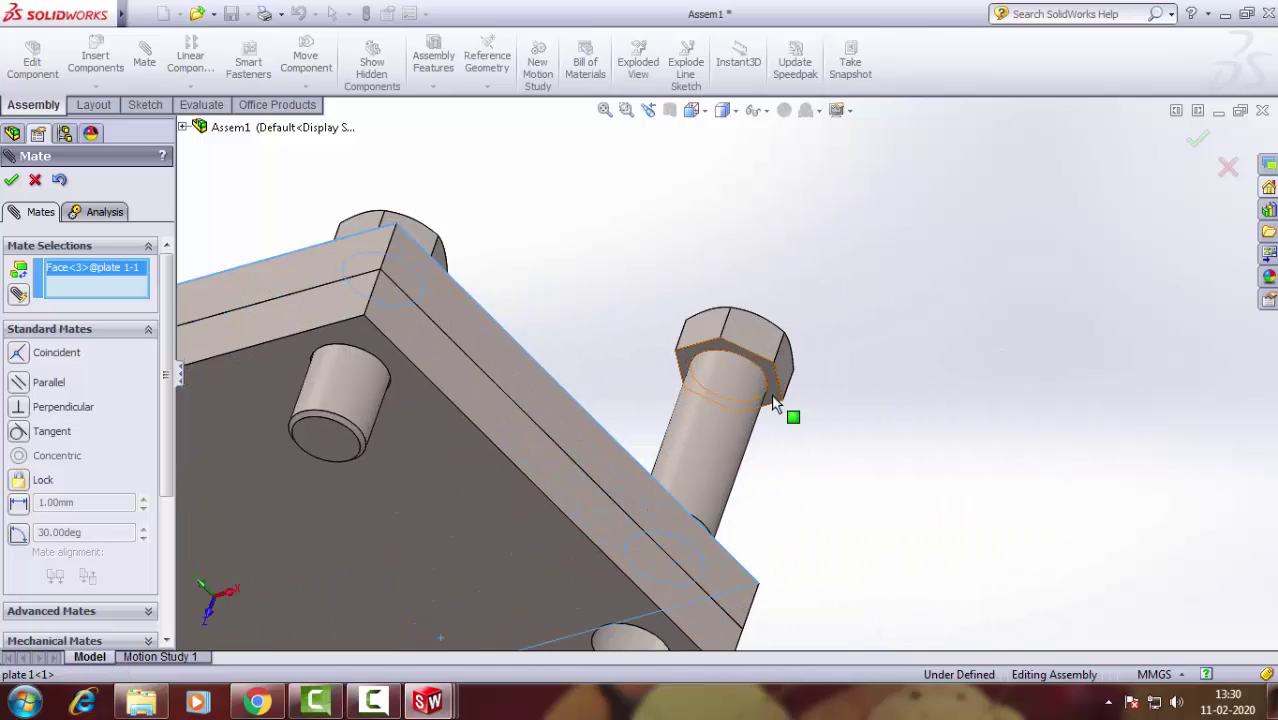
pyautogui.click(775, 403)
pyautogui.click(1186, 458)
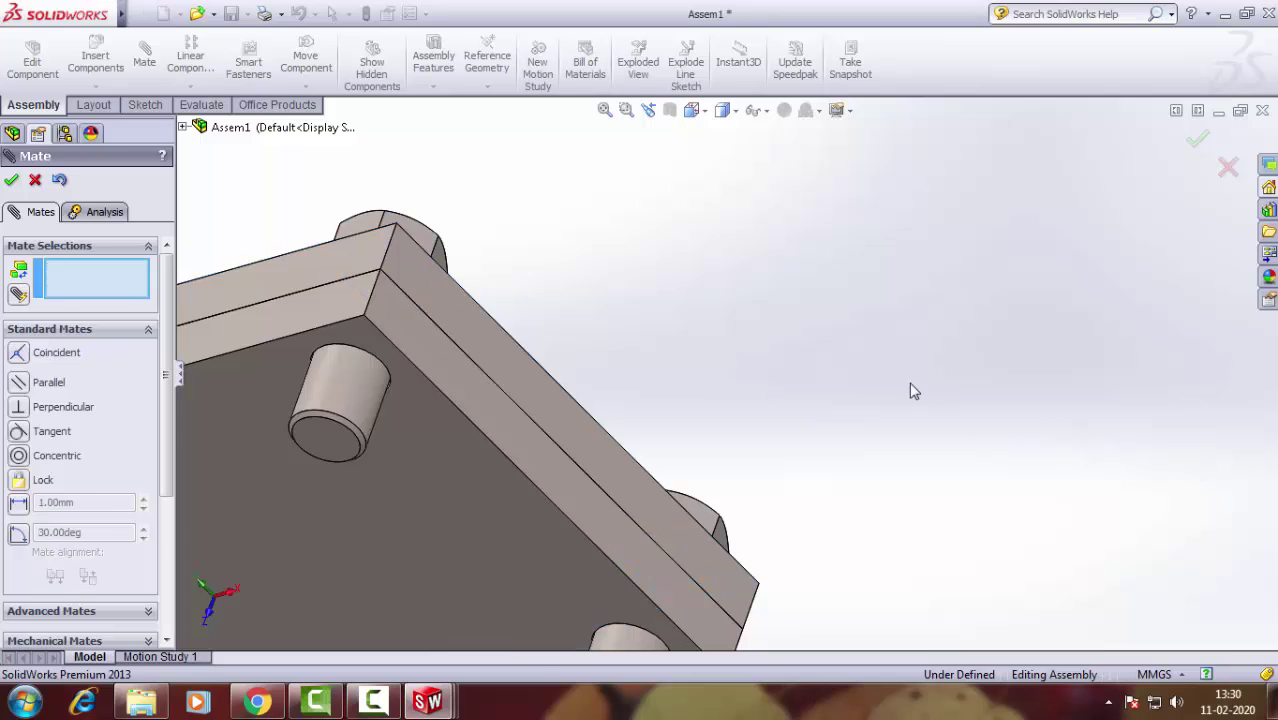
pyautogui.scroll(3, 913, 391)
pyautogui.scroll(2, 955, 373)
pyautogui.moveTo(847, 373); pyautogui.dragTo(833, 499, button='middle')
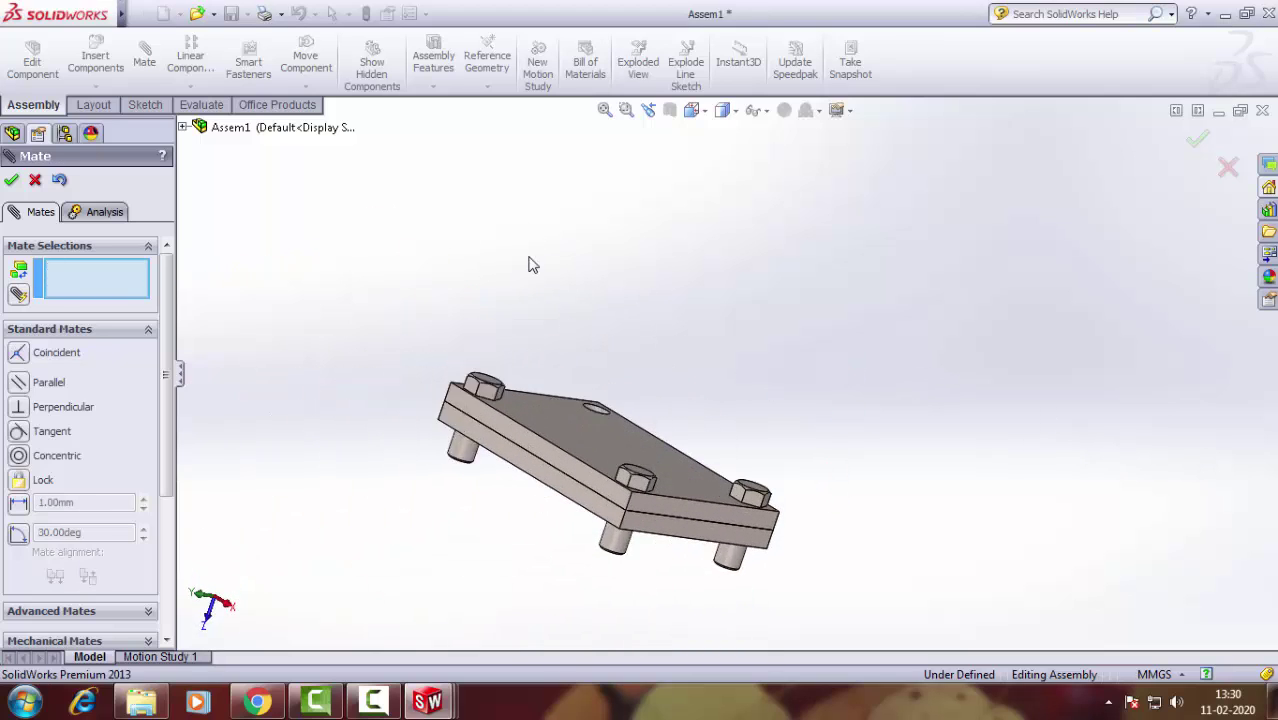
# Insert a fourth bolt and mate its shank concentric with the last empty hole.
pyautogui.click(11, 183)
pyautogui.click(95, 58)
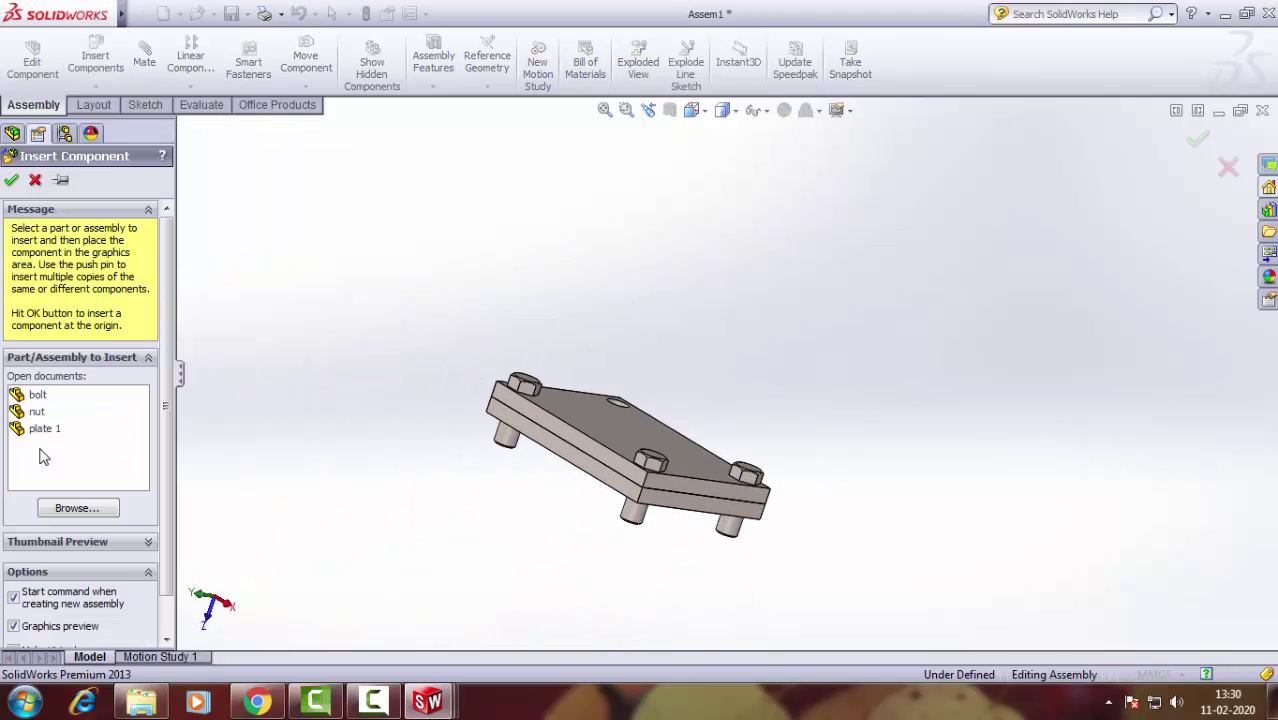
pyautogui.click(37, 397)
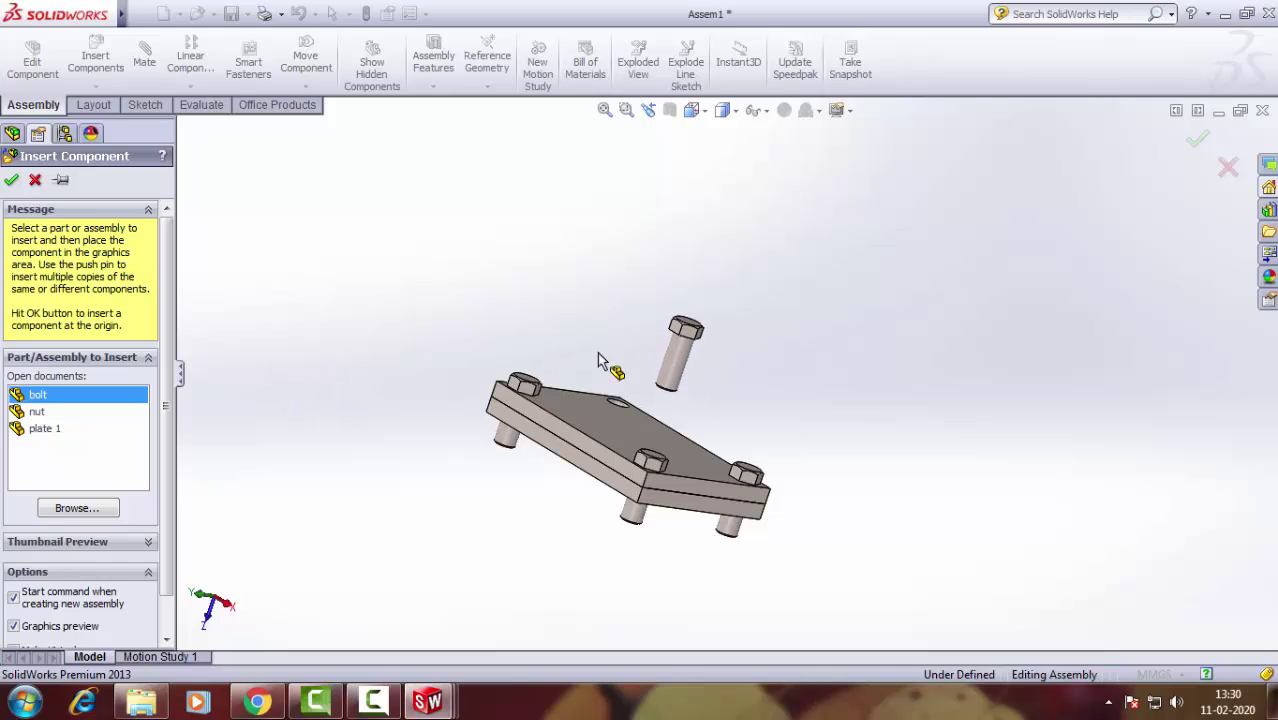
pyautogui.click(600, 360)
pyautogui.click(144, 60)
pyautogui.scroll(-3, 690, 370)
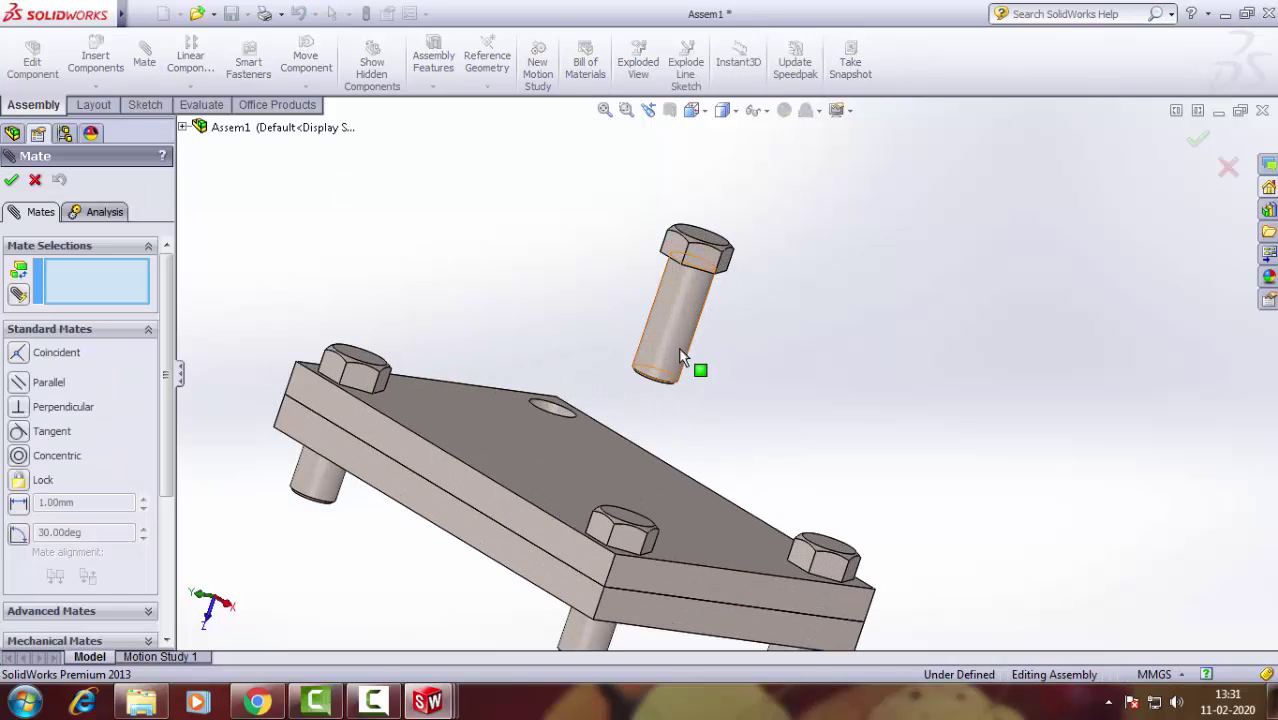
pyautogui.click(680, 357)
pyautogui.scroll(-3, 560, 410)
pyautogui.click(615, 428)
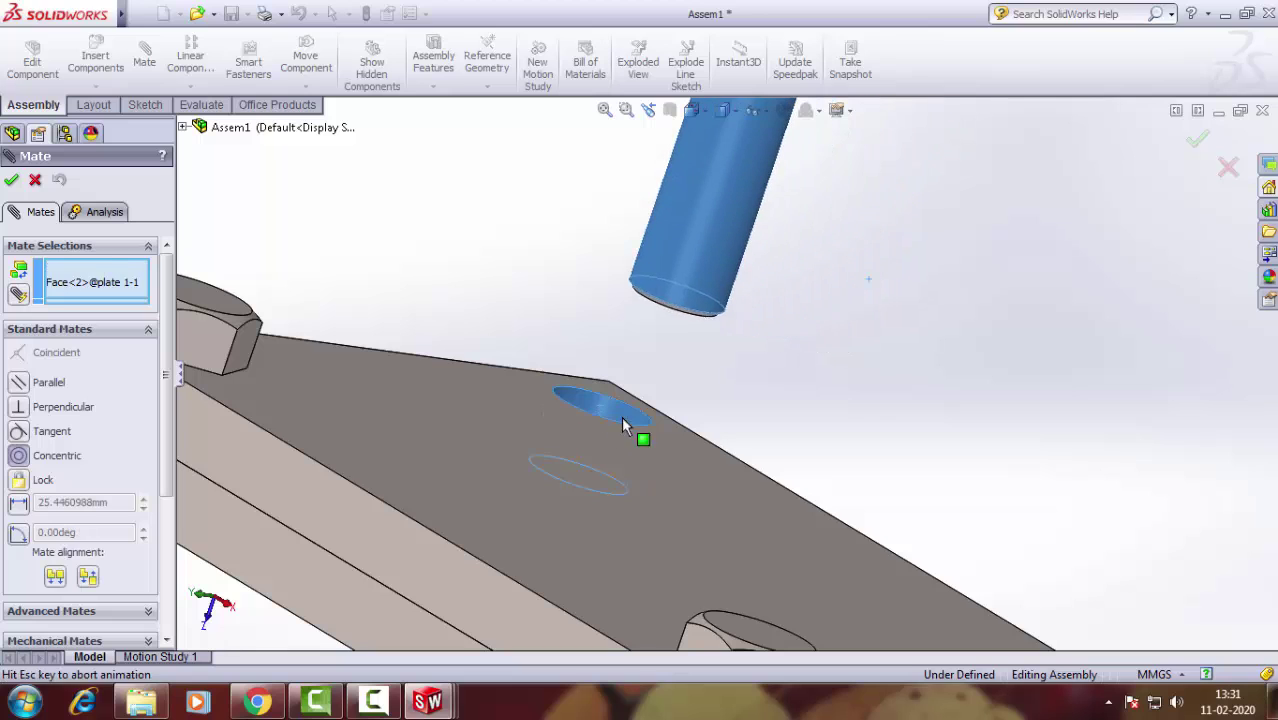
pyautogui.click(598, 452)
# Make the fourth bolt head's underside coincident with the plate's top face.
pyautogui.click(570, 471)
pyautogui.scroll(3, 570, 471)
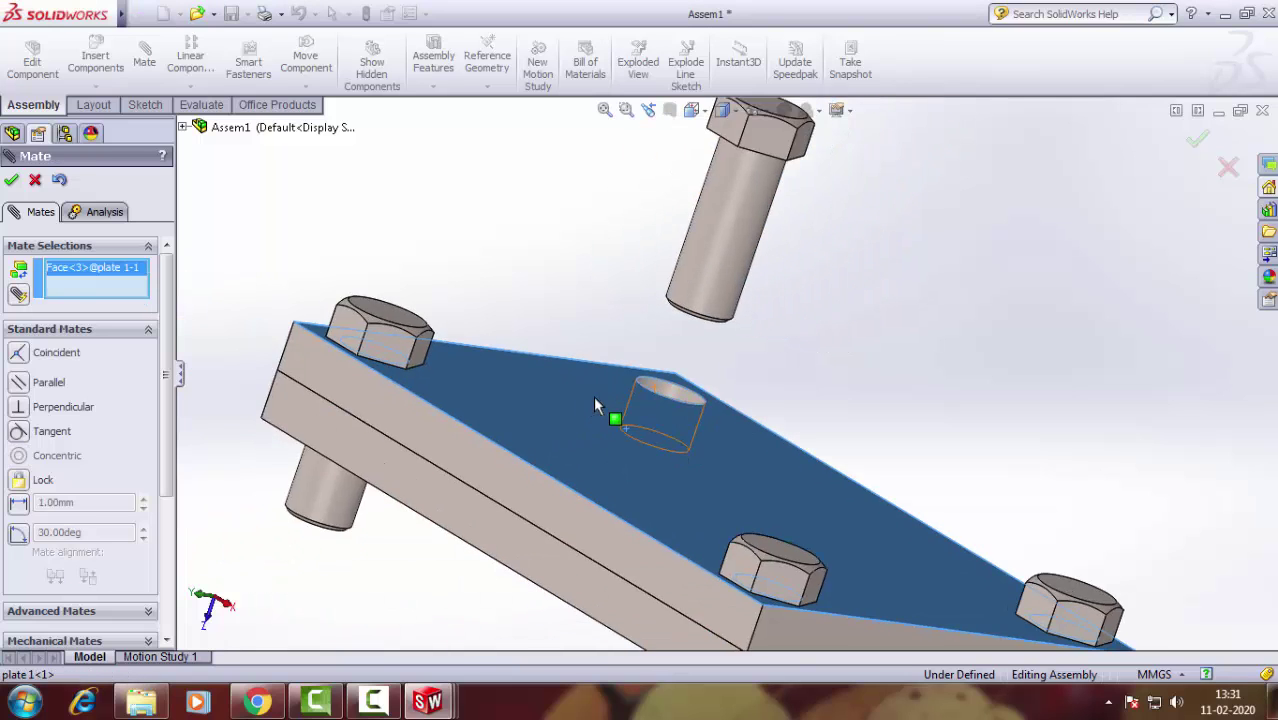
pyautogui.scroll(3, 608, 408)
pyautogui.moveTo(713, 371); pyautogui.dragTo(730, 297, button='middle')
pyautogui.scroll(-3, 684, 362)
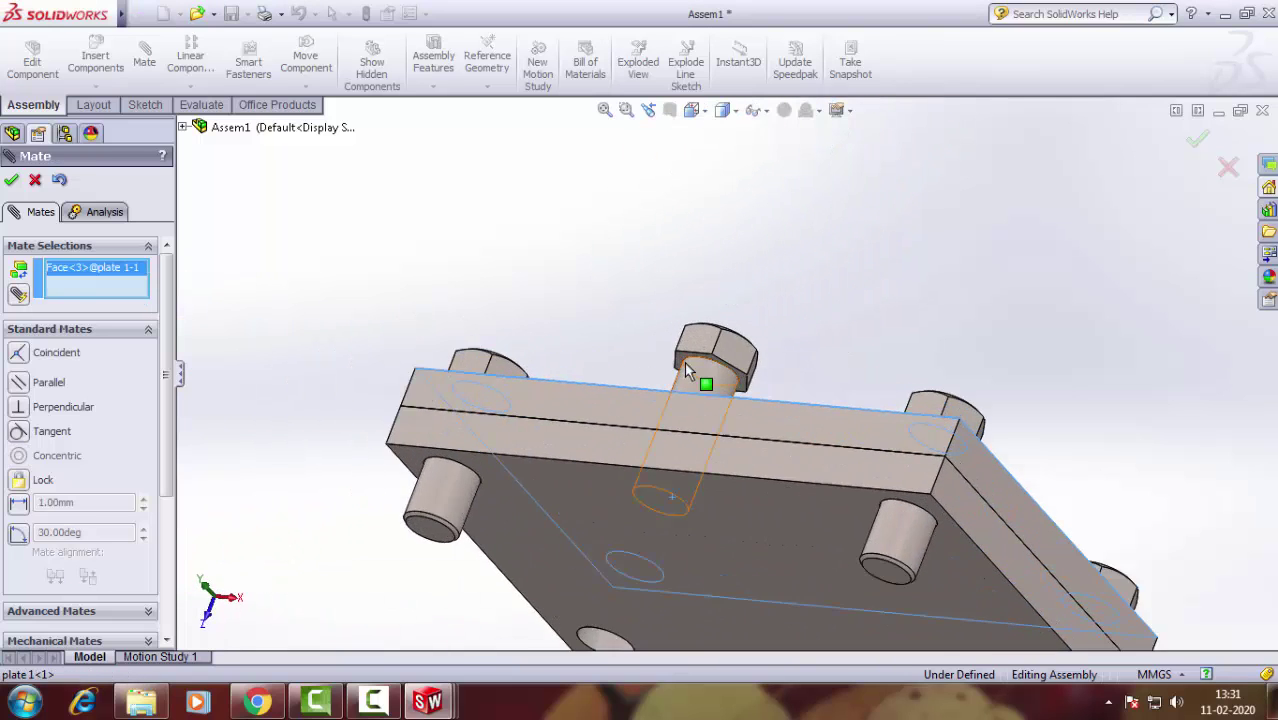
pyautogui.scroll(-2, 684, 362)
pyautogui.click(660, 366)
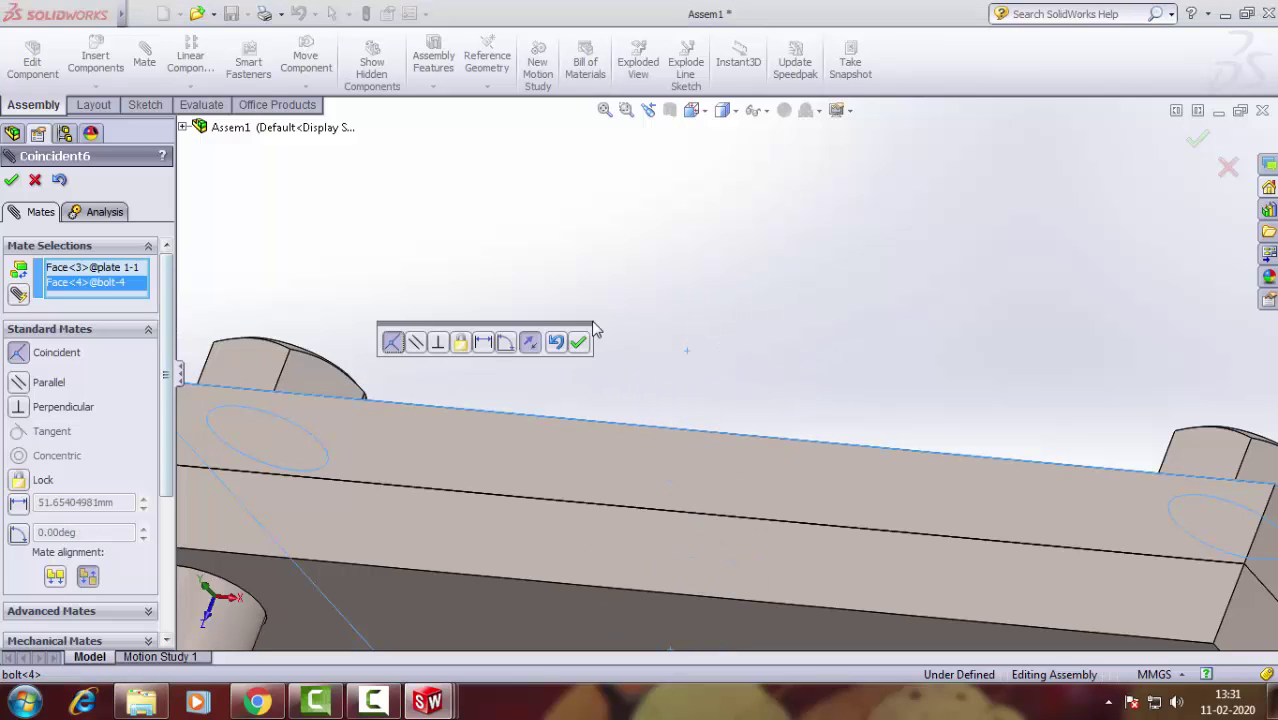
pyautogui.click(579, 342)
pyautogui.press('Escape')
pyautogui.scroll(3, 620, 298)
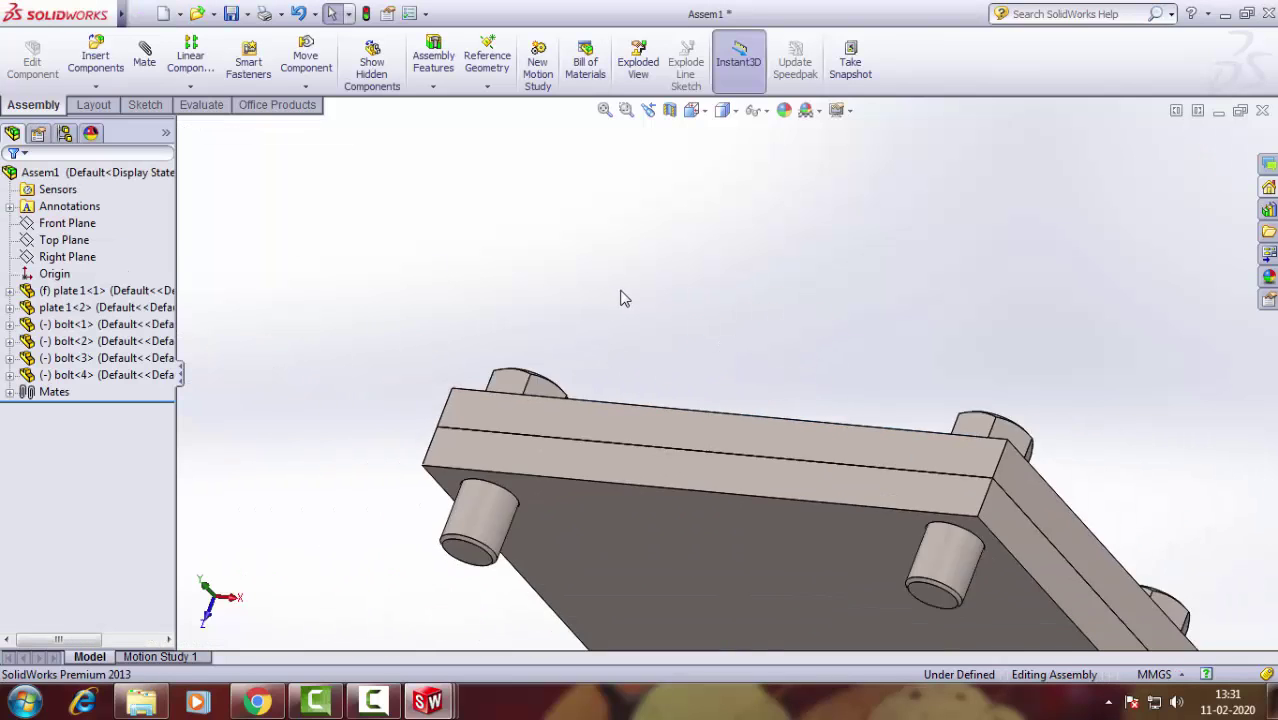
pyautogui.scroll(2, 620, 298)
pyautogui.moveTo(620, 298); pyautogui.dragTo(599, 405, button='middle')
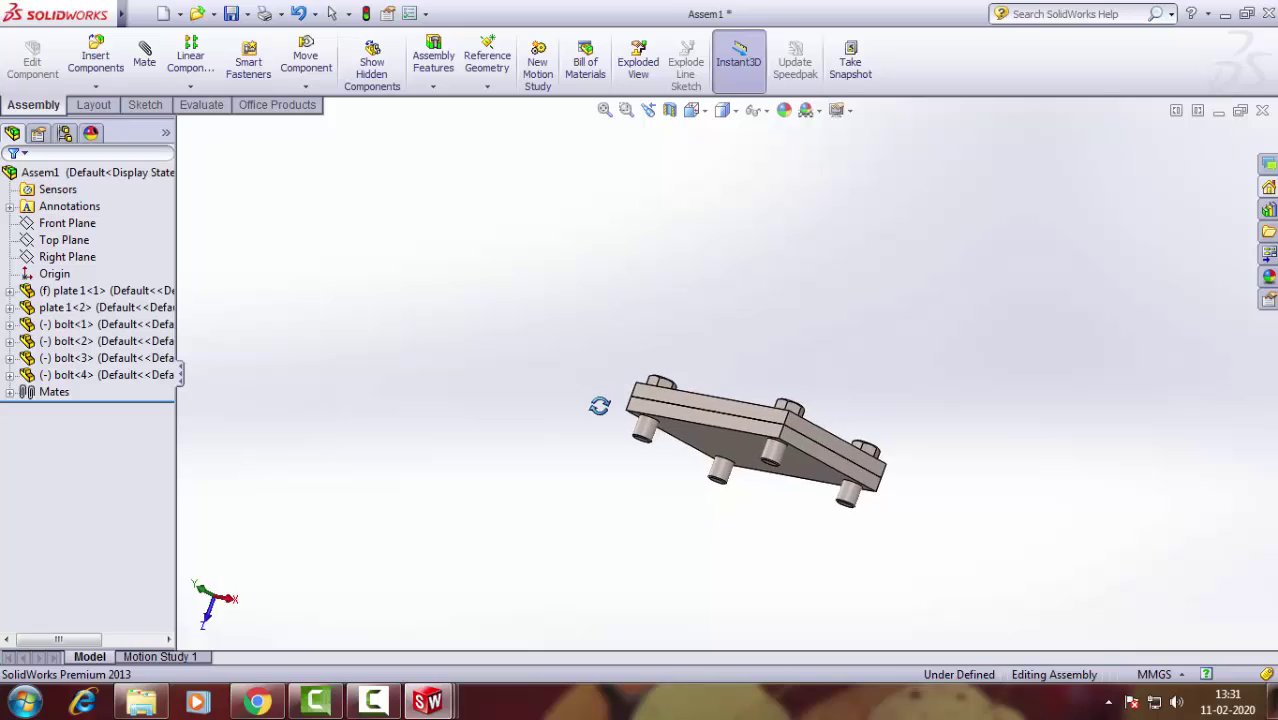
# Insert the nut and mate its bore concentric with the first bolt's shank.
pyautogui.click(95, 52)
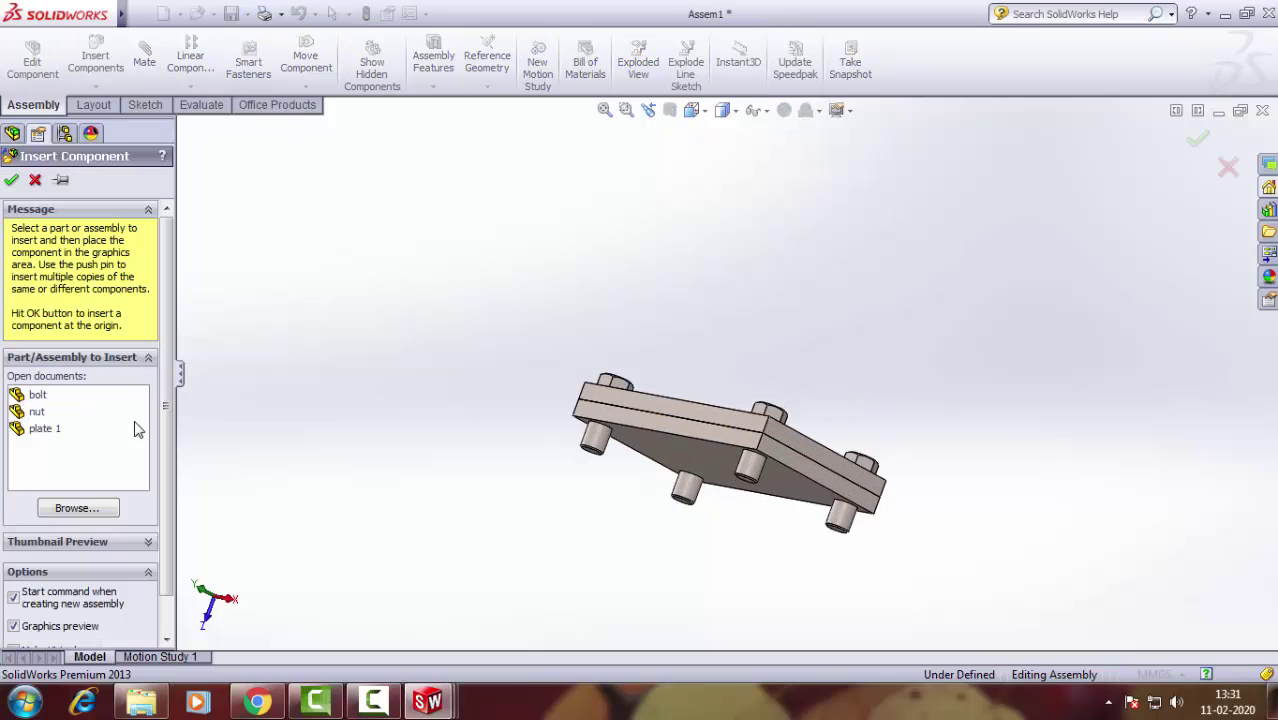
pyautogui.click(35, 413)
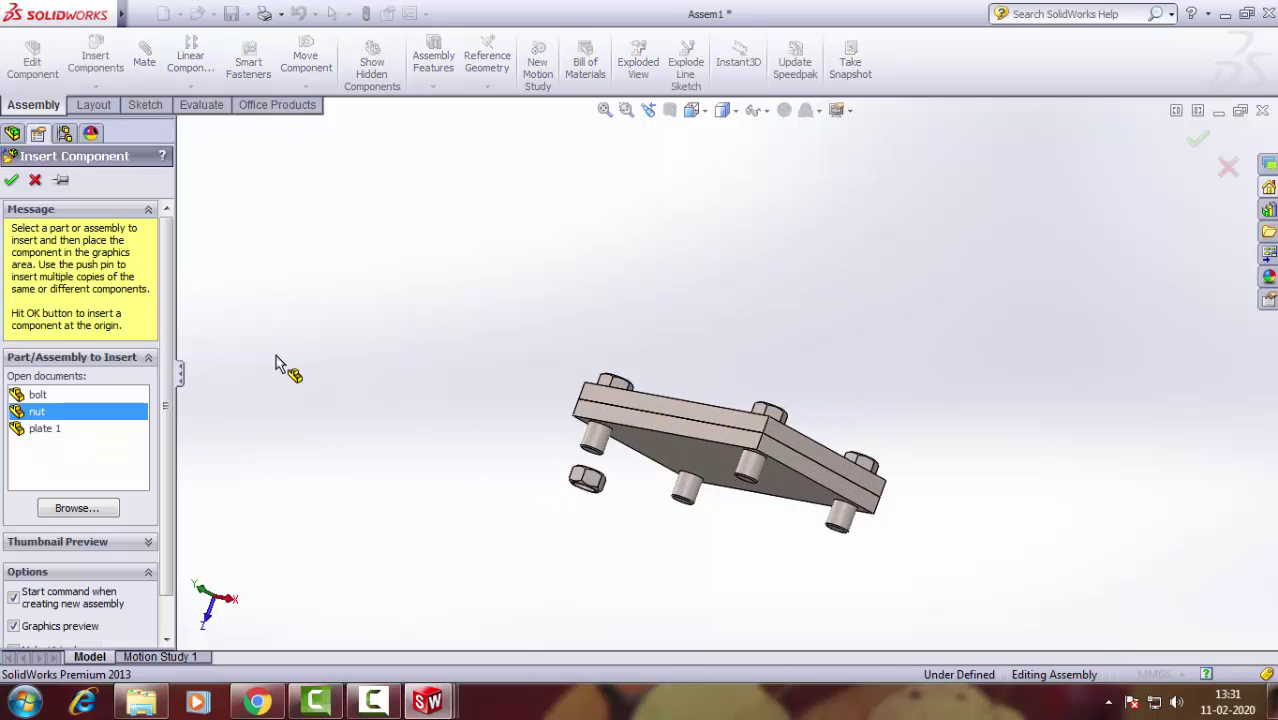
pyautogui.scroll(-3, 592, 453)
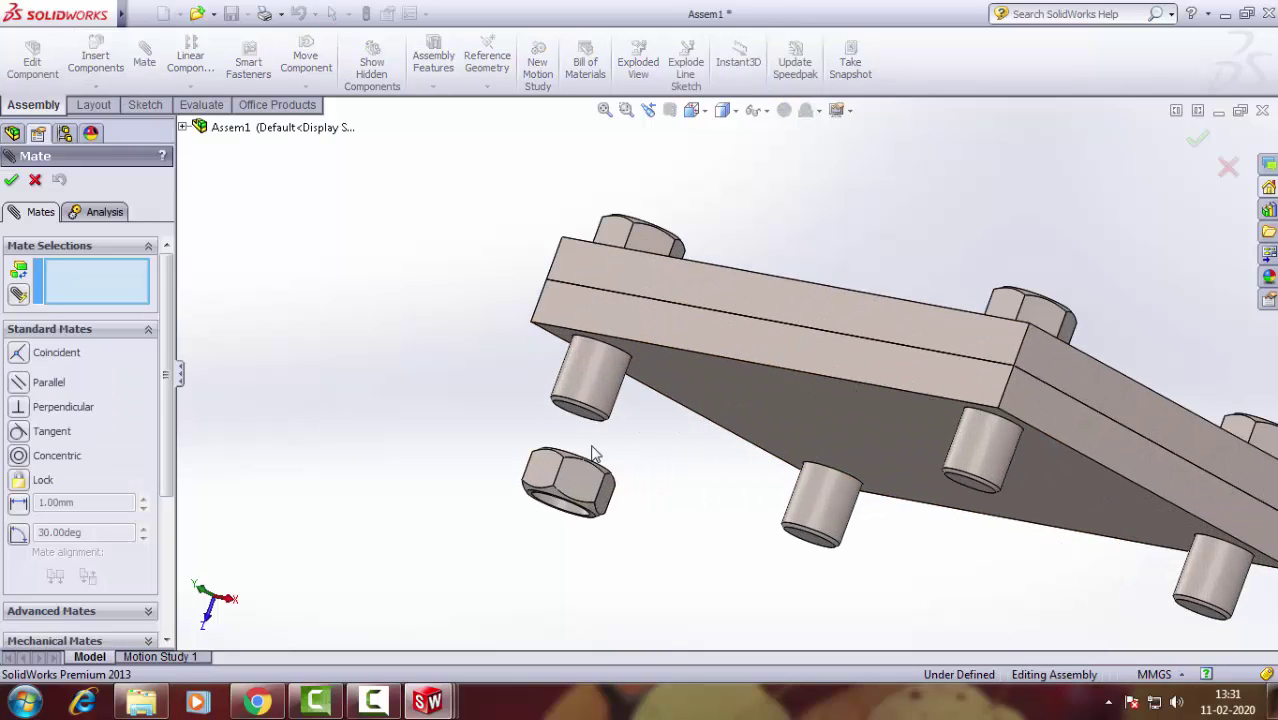
pyautogui.click(600, 393)
pyautogui.click(569, 515)
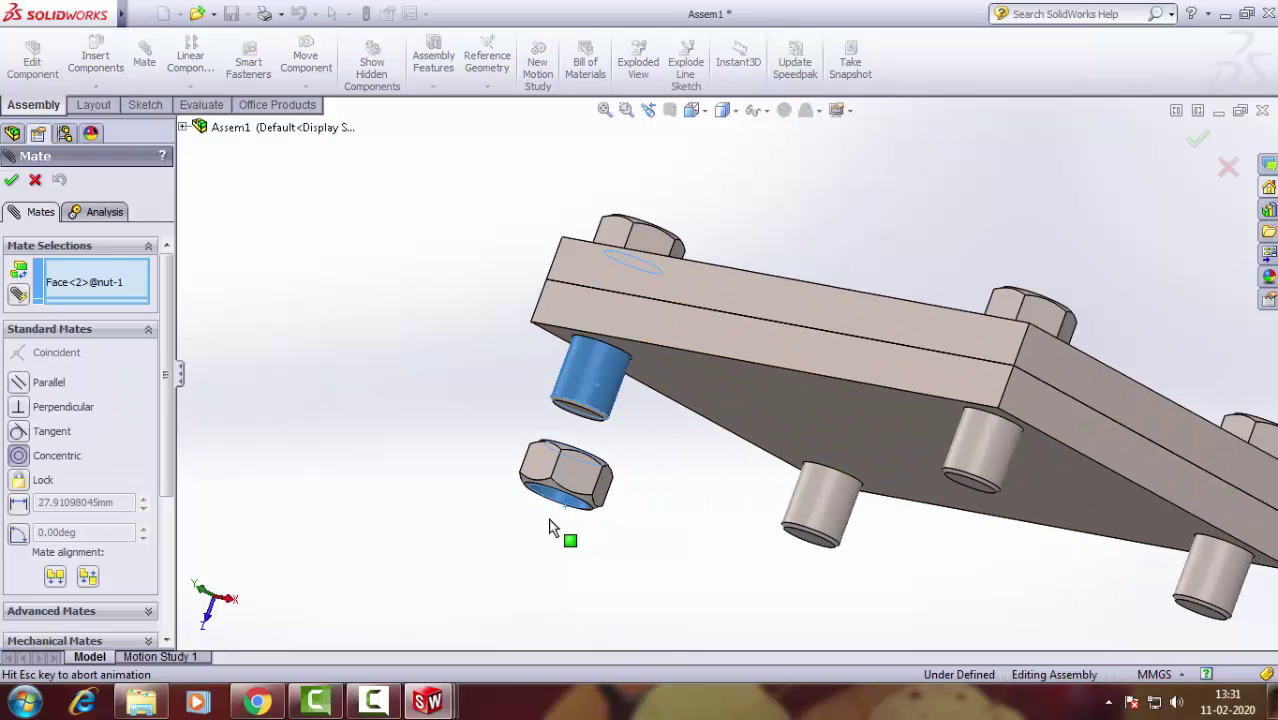
pyautogui.click(556, 549)
# Make the nut's seating face coincident with the lower plate's bottom face.
pyautogui.click(688, 380)
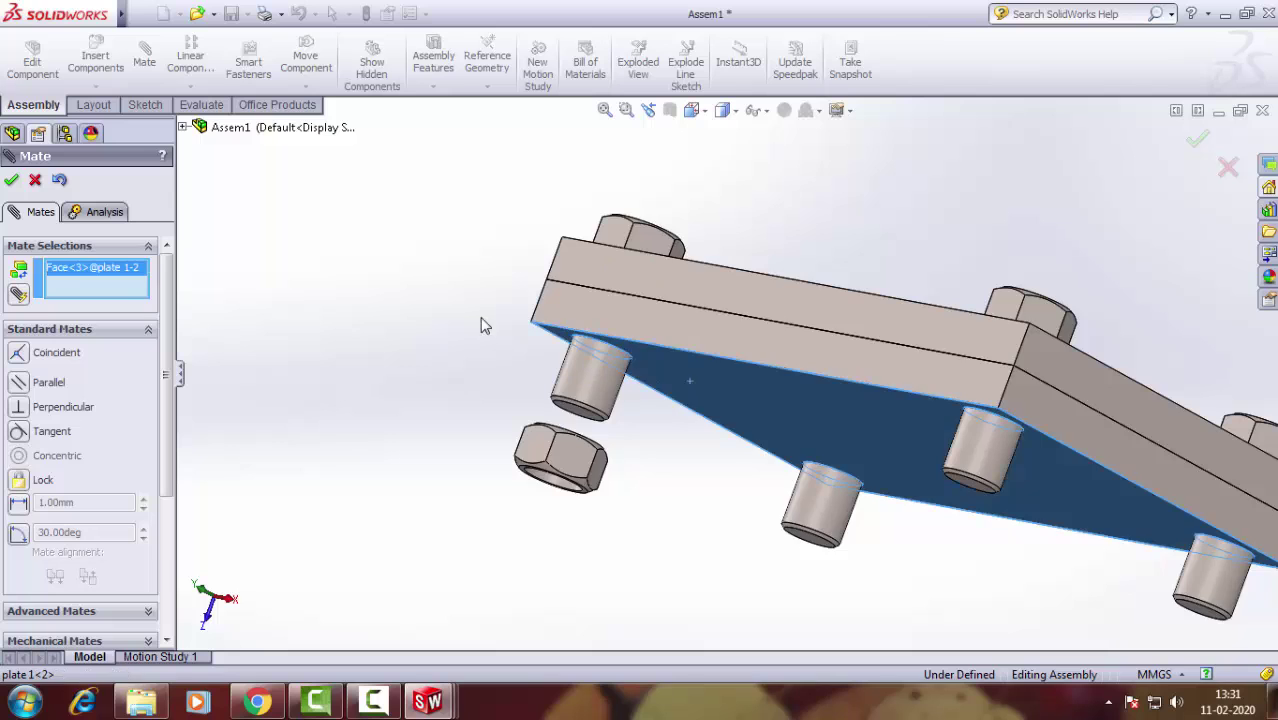
pyautogui.moveTo(480, 317); pyautogui.dragTo(467, 486, button='middle')
pyautogui.scroll(-3, 600, 390)
pyautogui.scroll(-3, 600, 390)
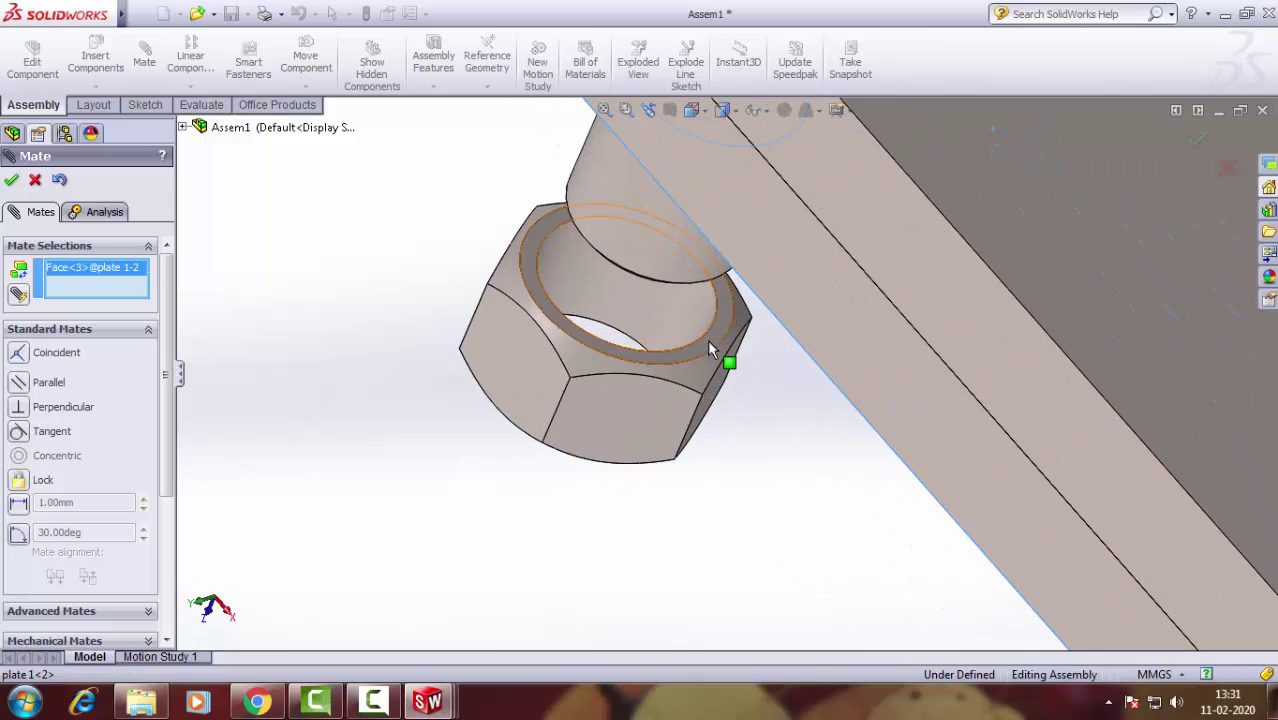
pyautogui.click(710, 349)
pyautogui.press('Return')
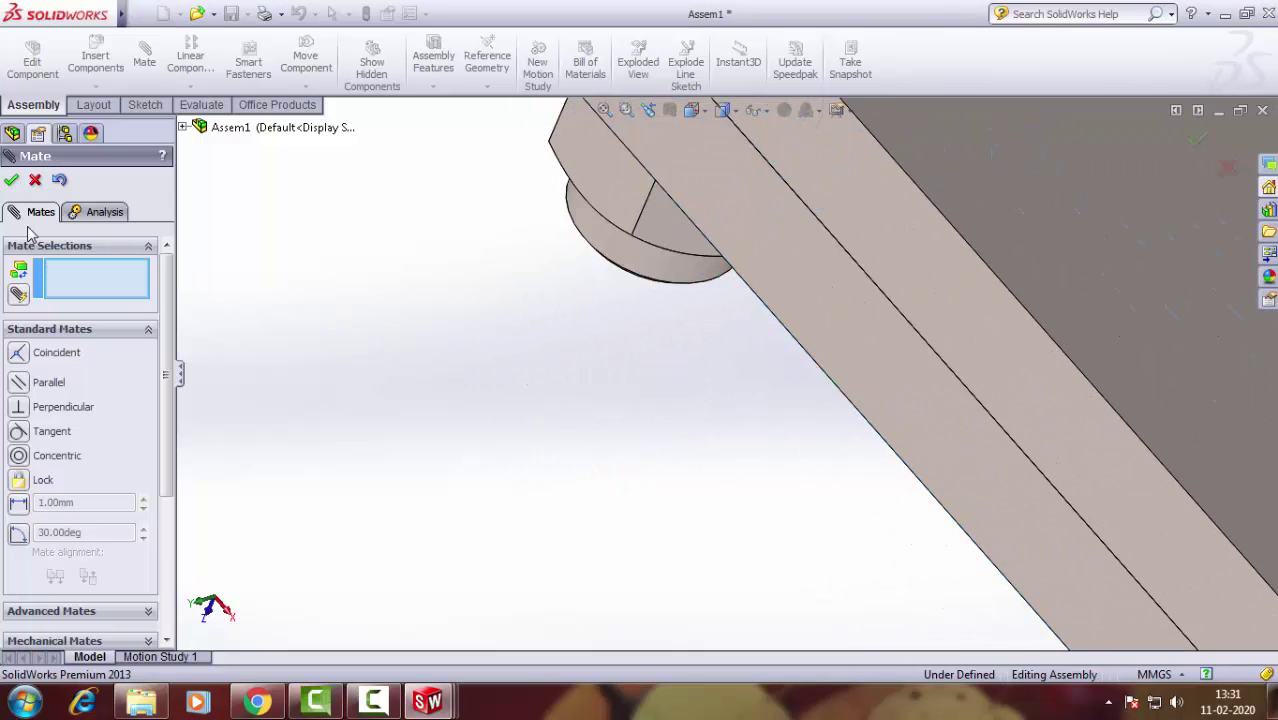
pyautogui.click(11, 180)
pyautogui.scroll(3, 480, 435)
pyautogui.scroll(3, 571, 409)
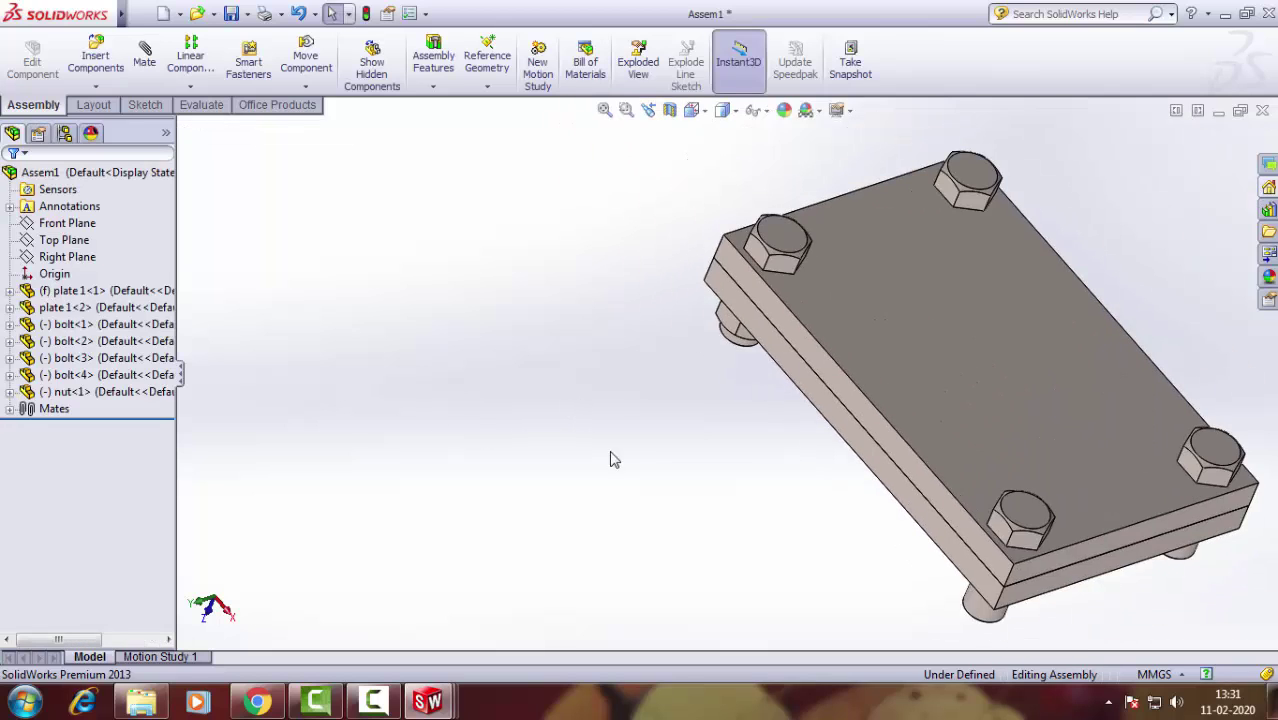
pyautogui.moveTo(611, 457)
pyautogui.mouseDown(button='middle')
pyautogui.moveTo(675, 370)
pyautogui.moveTo(789, 366)
pyautogui.mouseUp(button='middle')
pyautogui.scroll(-2, 1231, 500)
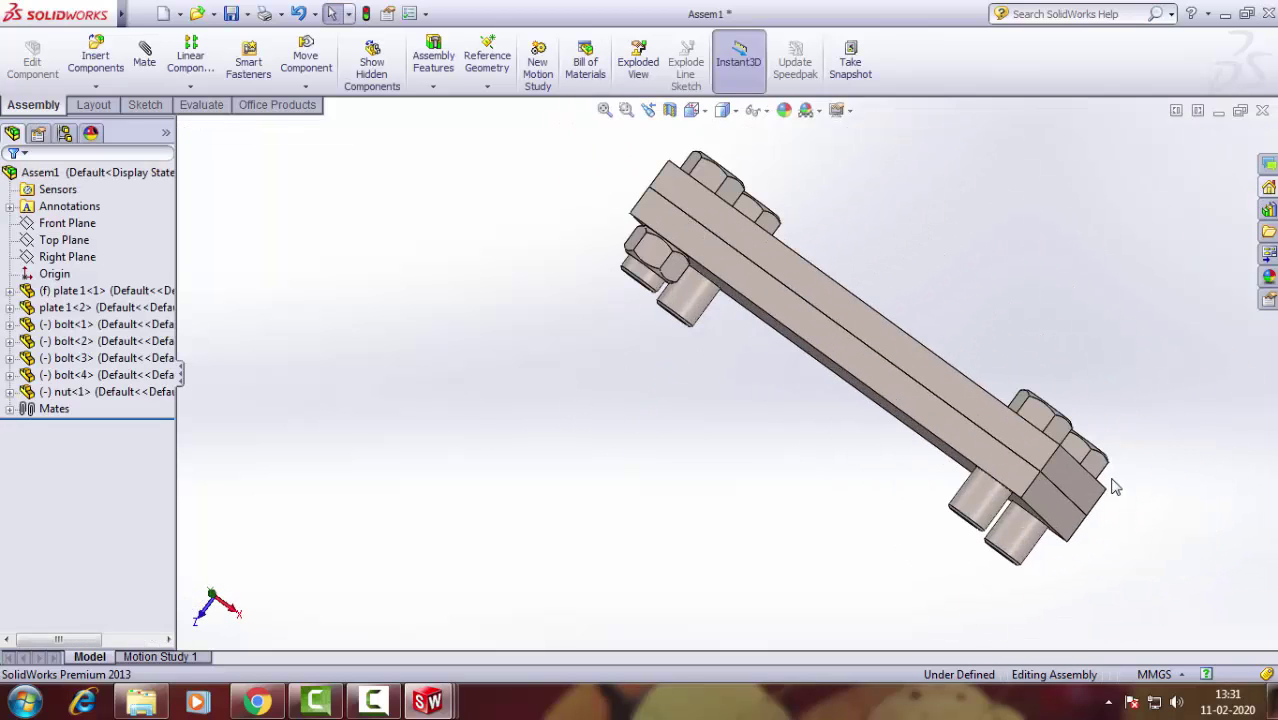
pyautogui.click(116, 74)
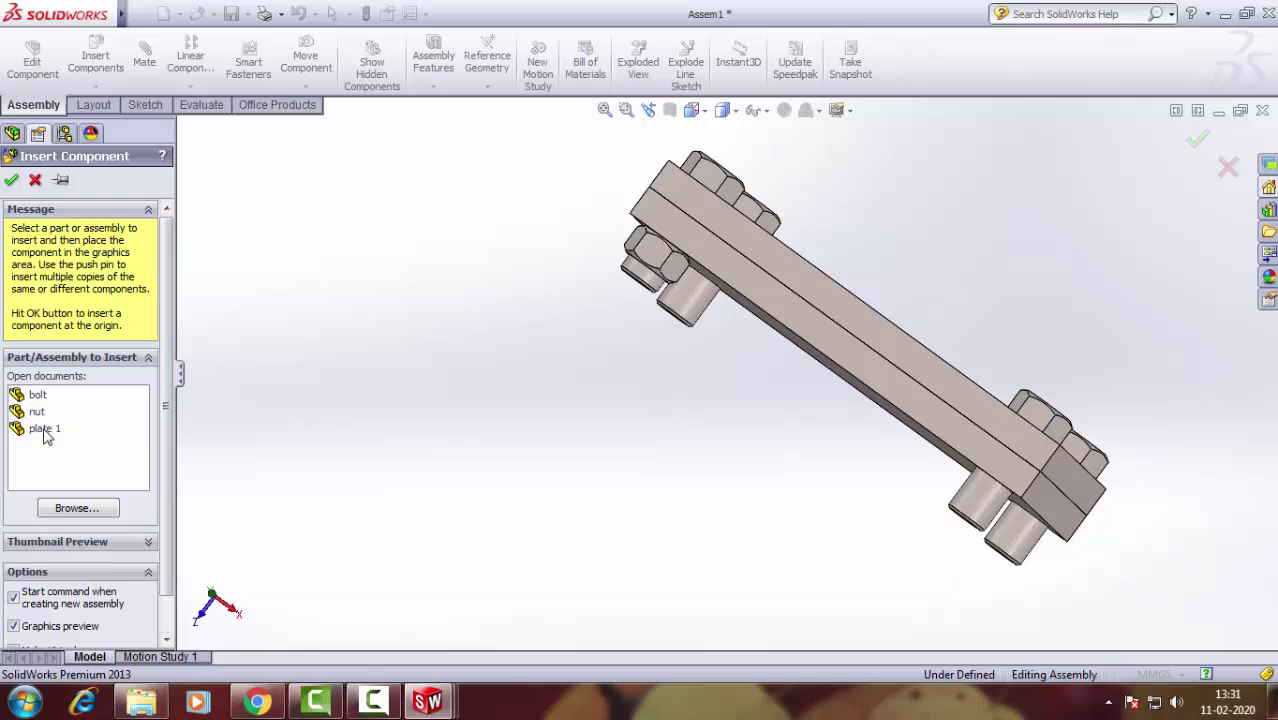
# Insert nut<2>, mate it concentric with bolt<2> and coincident with the plate's bottom face.
pyautogui.click(940, 545)
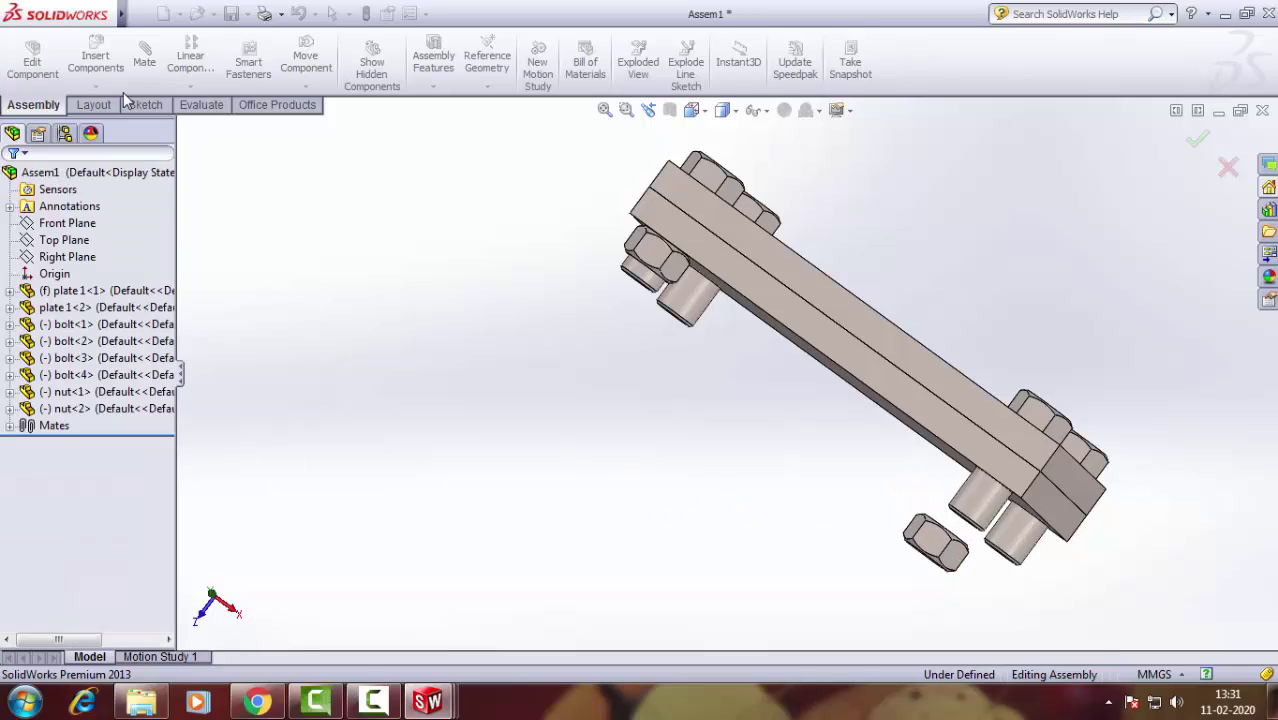
pyautogui.click(146, 62)
pyautogui.click(970, 513)
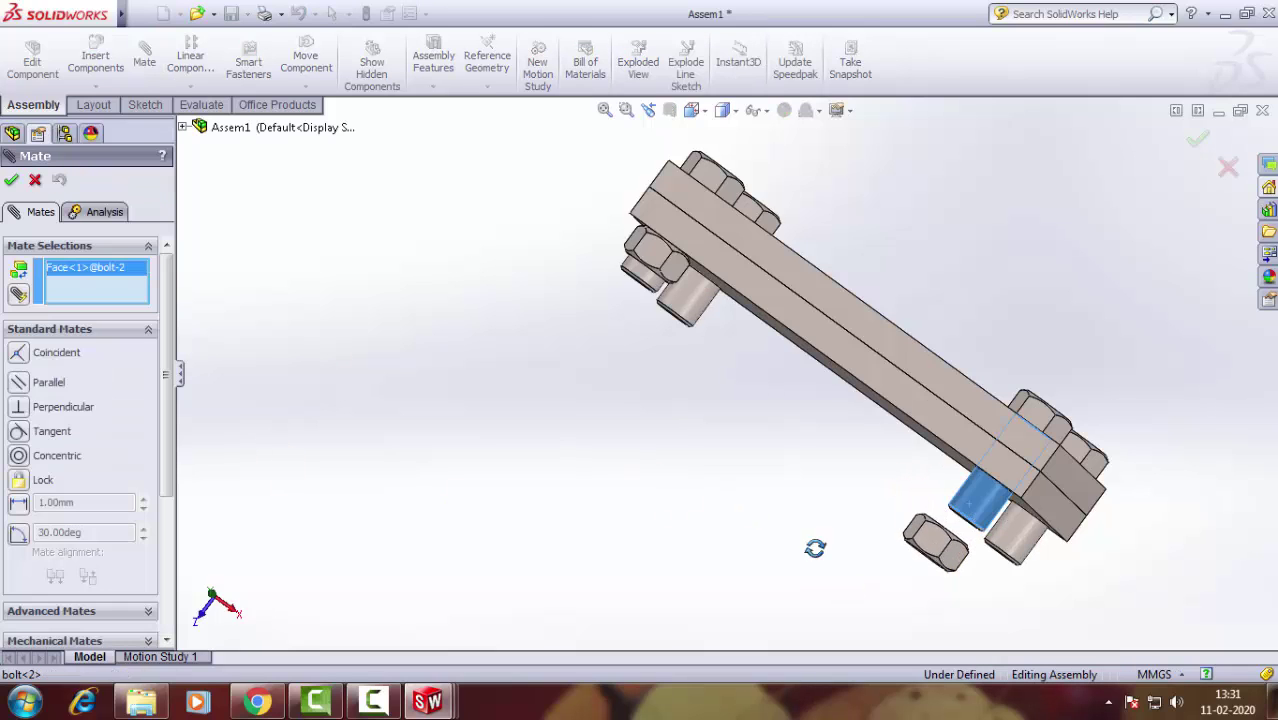
pyautogui.moveTo(813, 543); pyautogui.dragTo(829, 497, button='middle')
pyautogui.click(897, 598)
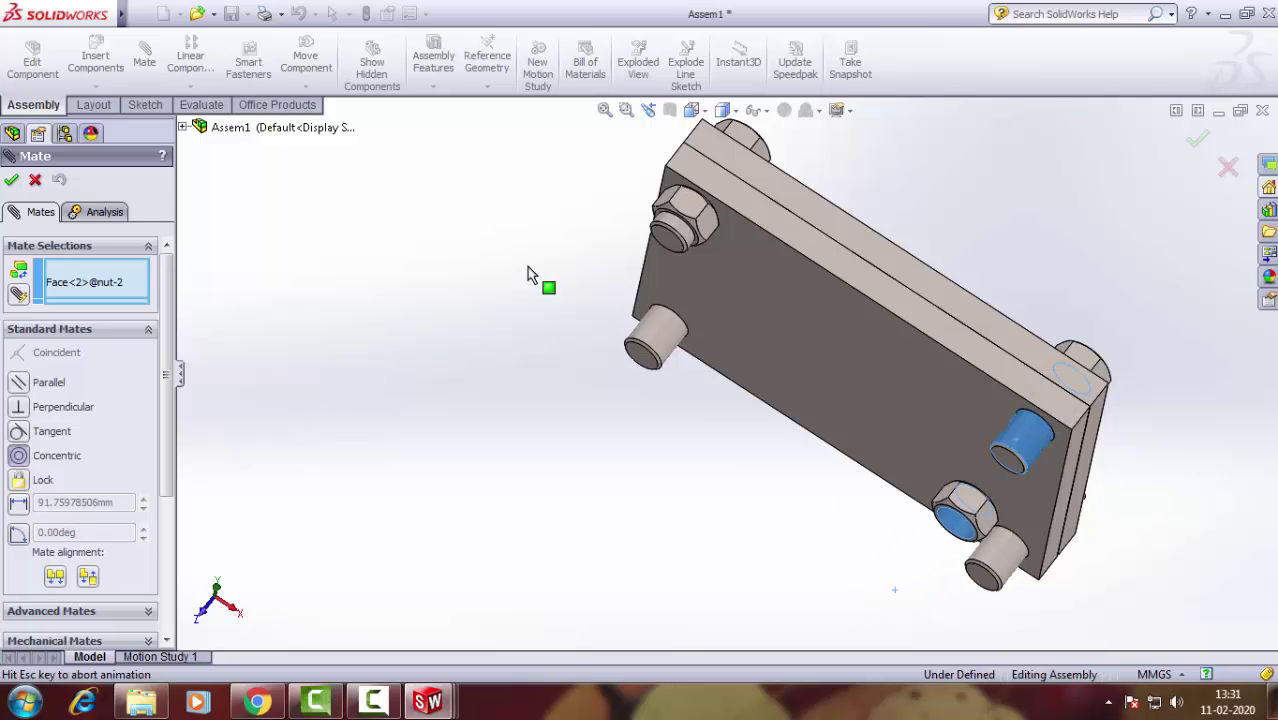
pyautogui.click(586, 311)
pyautogui.click(860, 367)
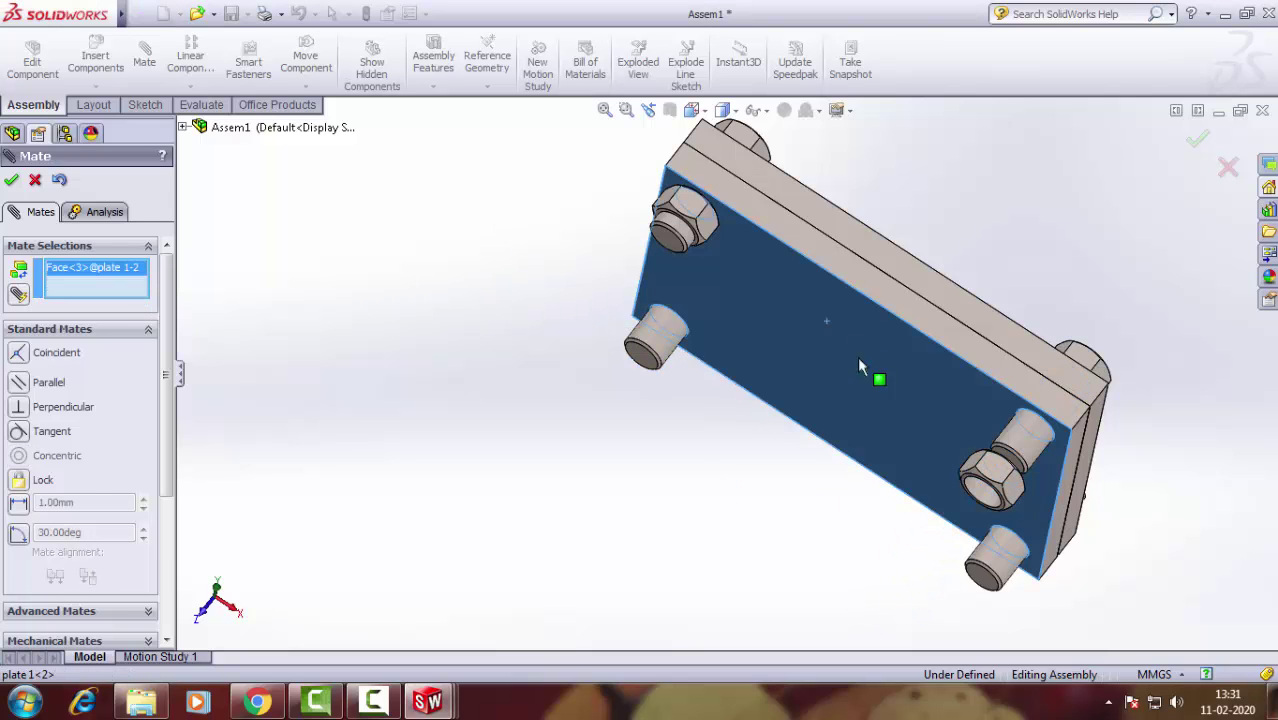
pyautogui.moveTo(1065, 462); pyautogui.dragTo(965, 495, button='middle')
pyautogui.scroll(-3, 813, 519)
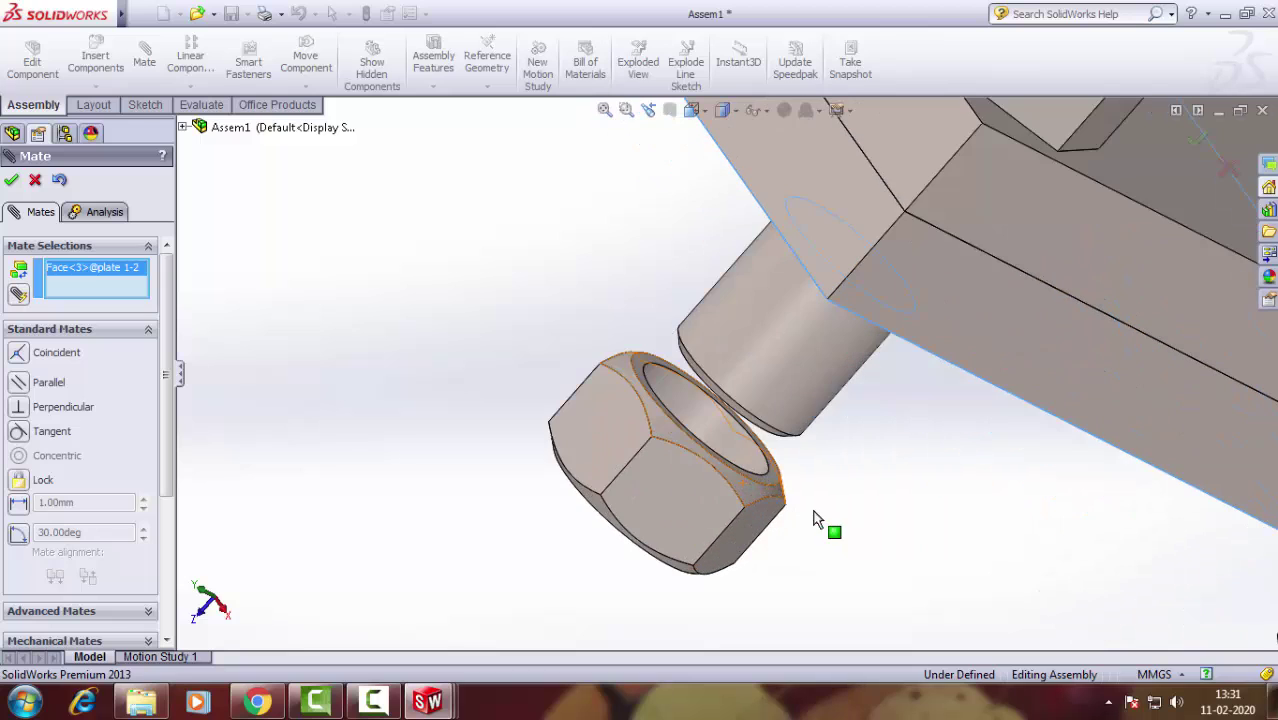
pyautogui.click(771, 472)
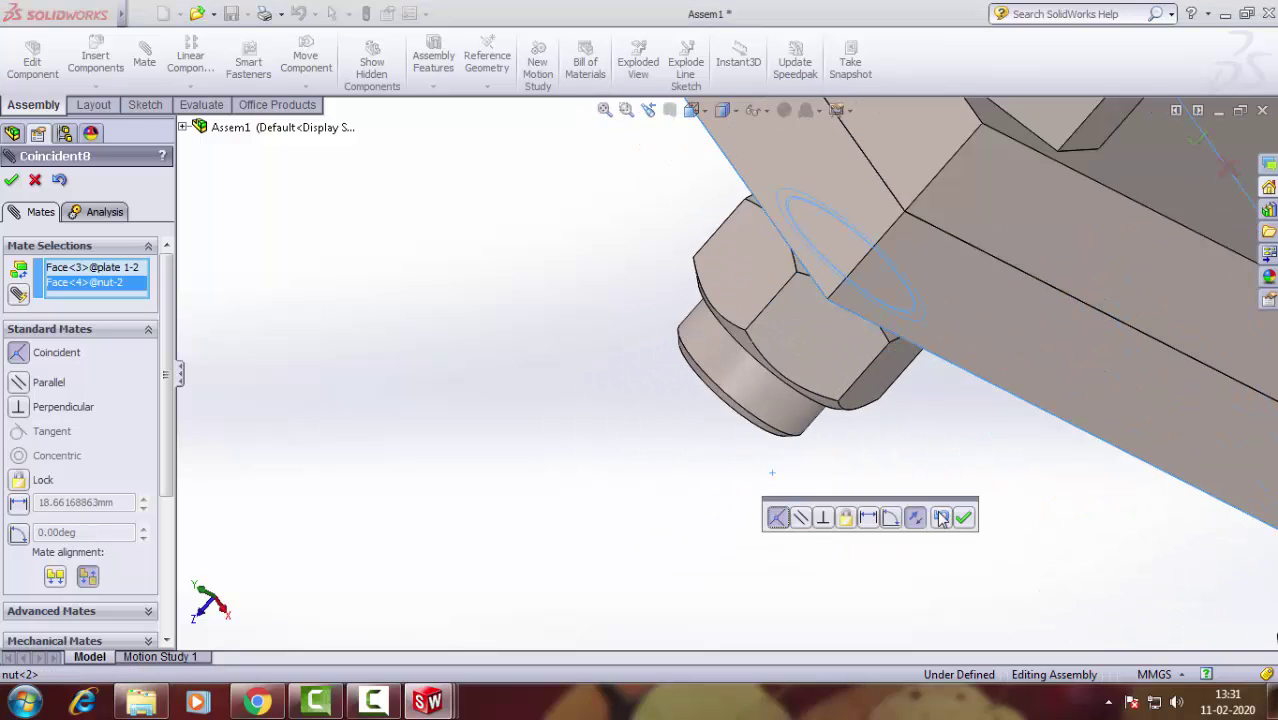
pyautogui.click(962, 517)
# Insert a third nut and mate it concentric with the third bolt's shank.
pyautogui.click(95, 58)
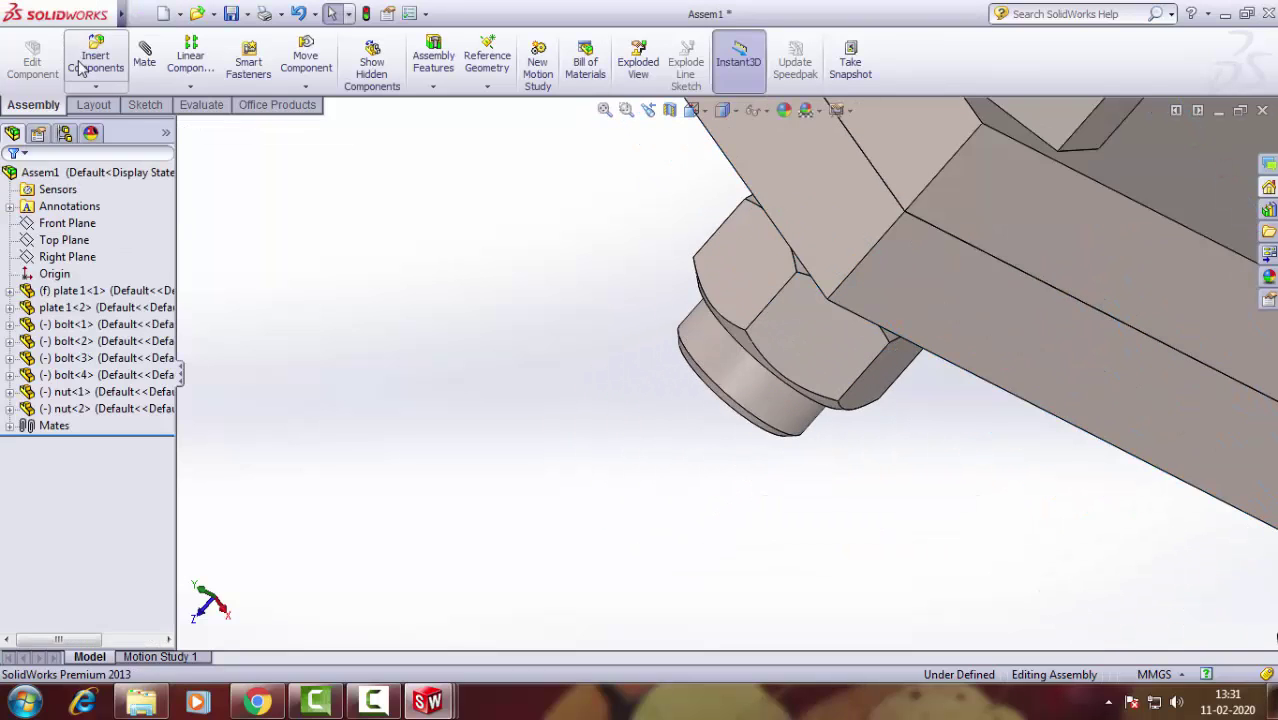
pyautogui.scroll(3, 556, 357)
pyautogui.scroll(3, 1093, 491)
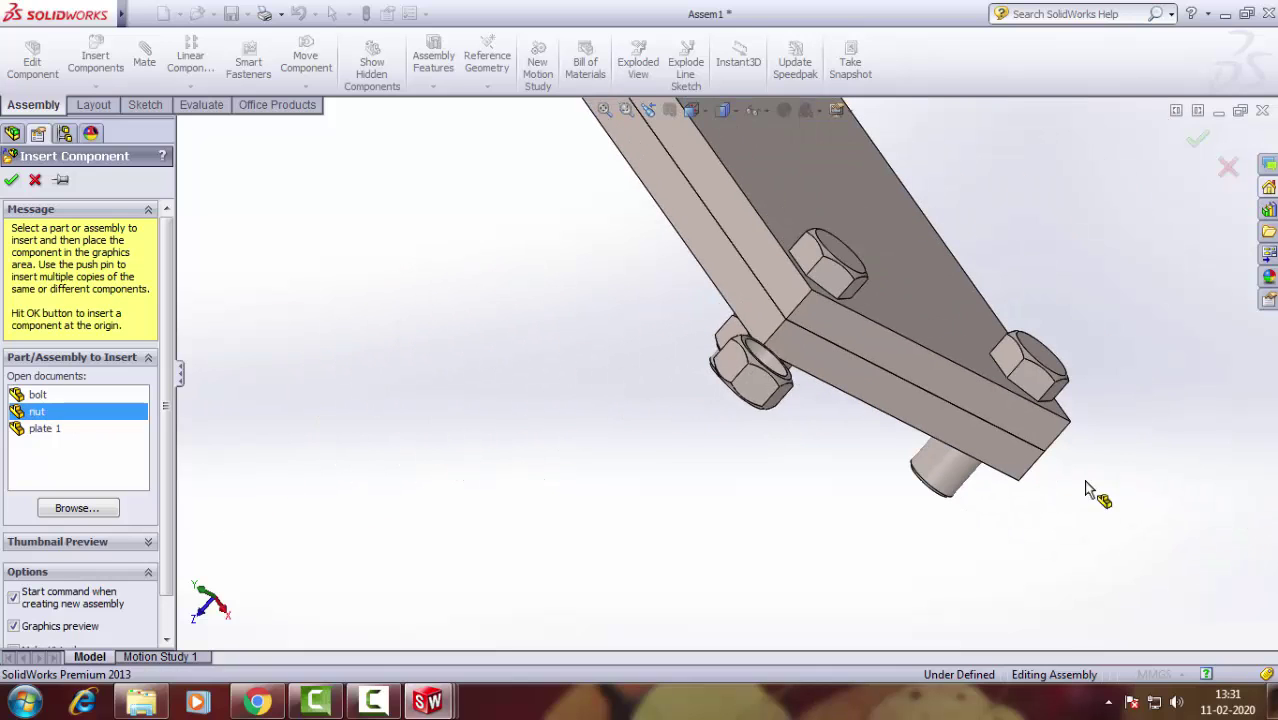
pyautogui.click(920, 540)
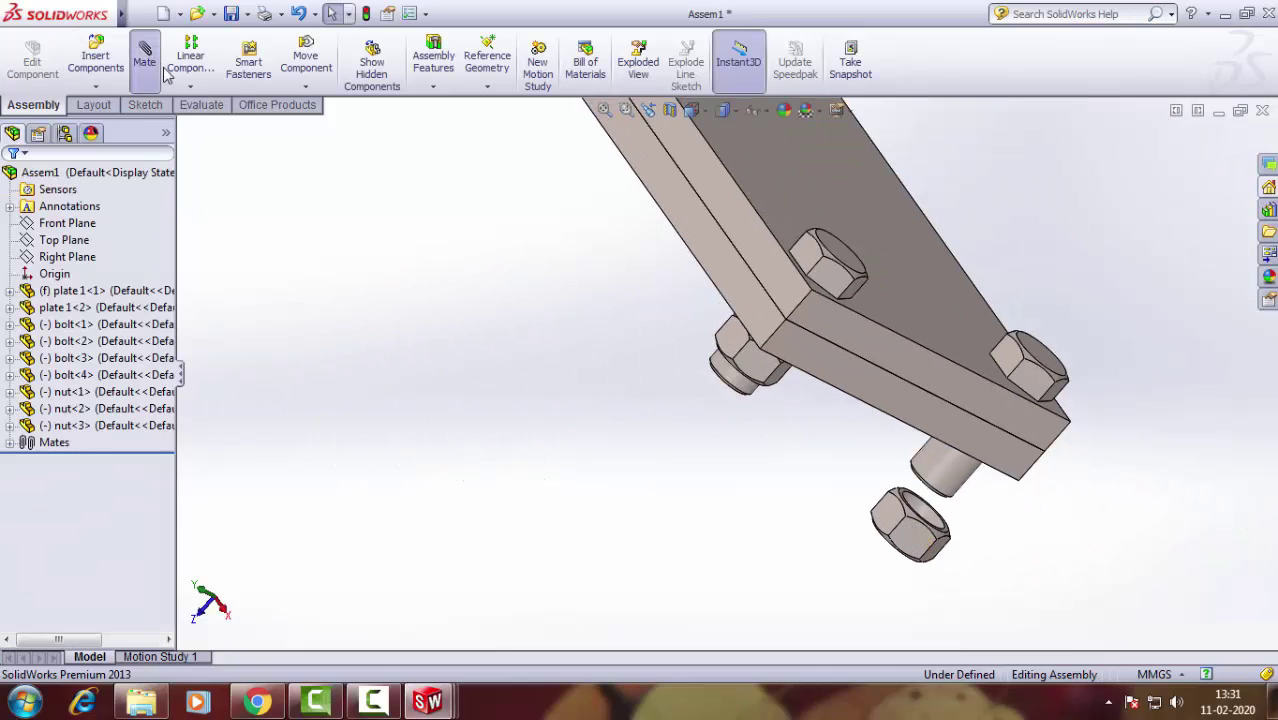
pyautogui.click(155, 65)
pyautogui.click(958, 478)
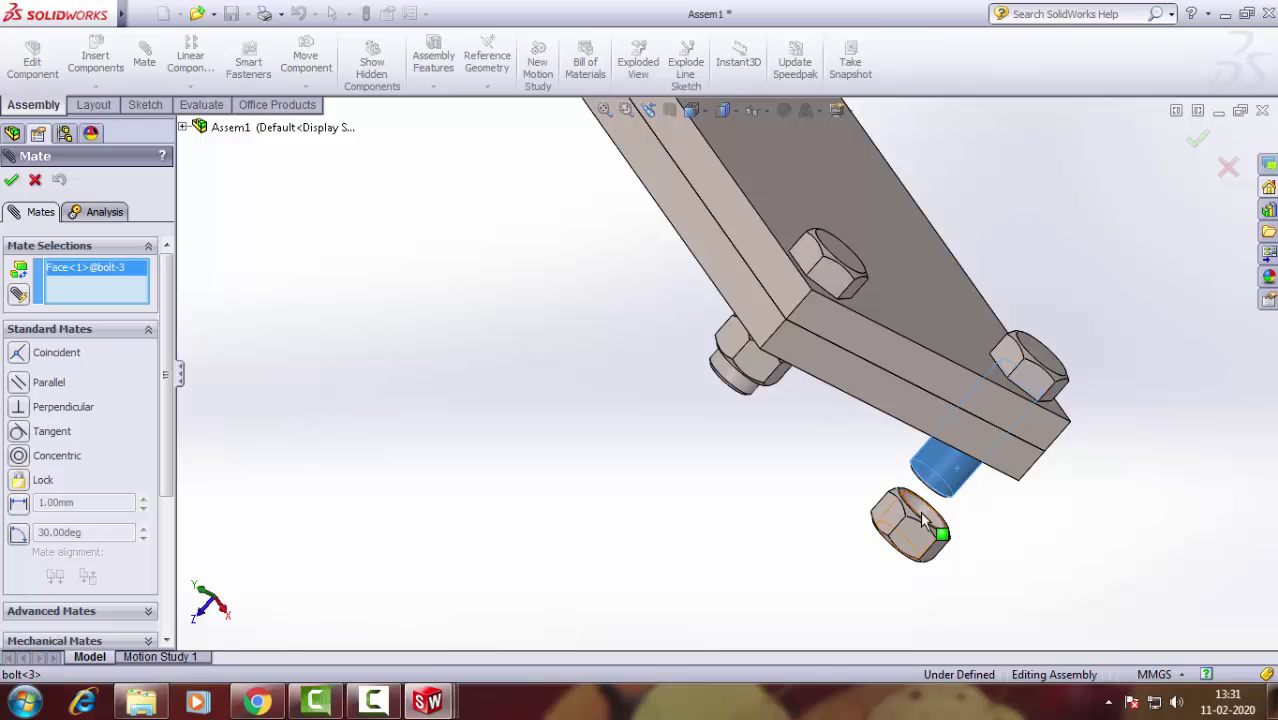
pyautogui.click(920, 511)
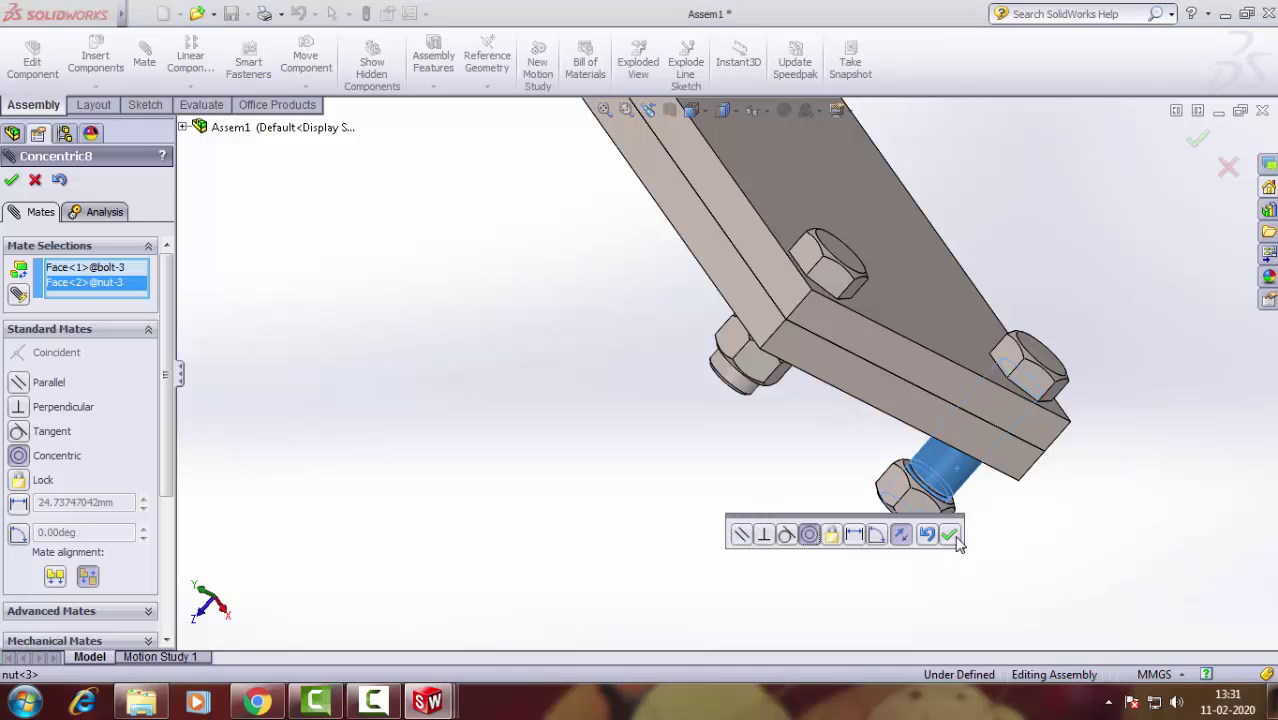
pyautogui.click(950, 536)
# Mate nut<3>'s face coincident with plate 1<2>'s bottom face and finish mating.
pyautogui.scroll(-3, 958, 512)
pyautogui.scroll(-3, 913, 485)
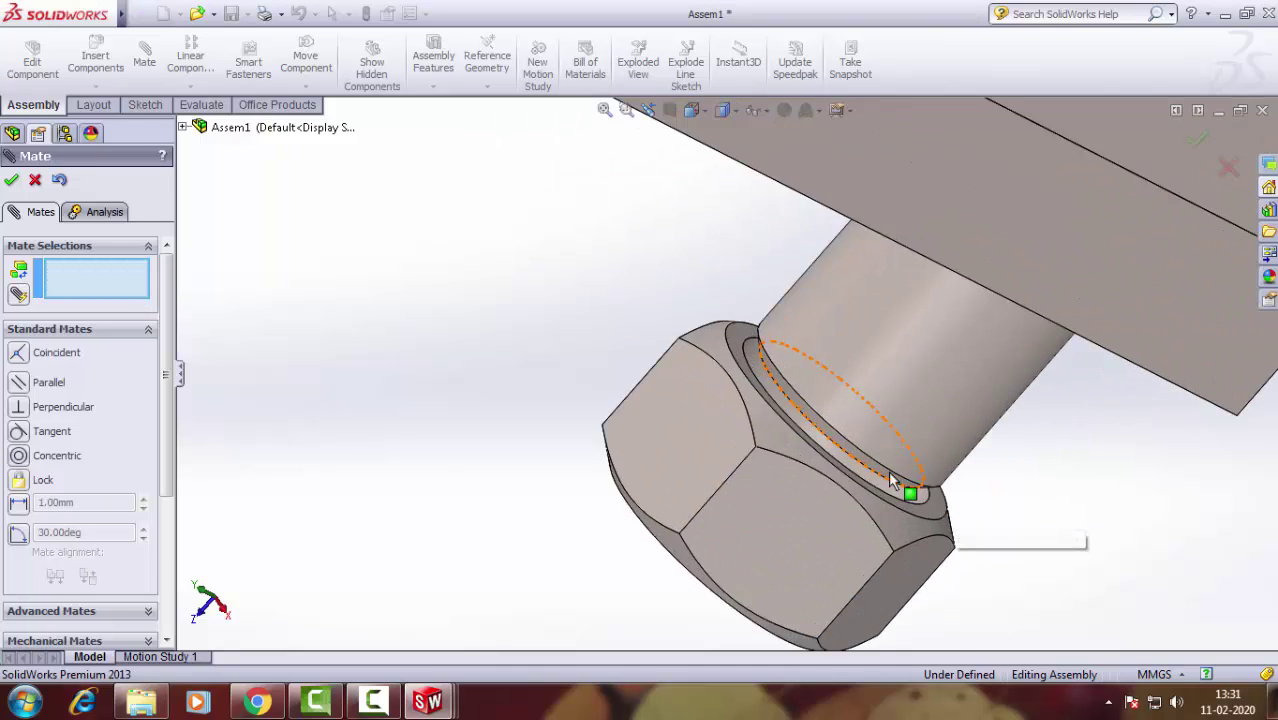
pyautogui.scroll(-3, 976, 560)
pyautogui.click(945, 522)
pyautogui.scroll(3, 945, 522)
pyautogui.scroll(3, 907, 465)
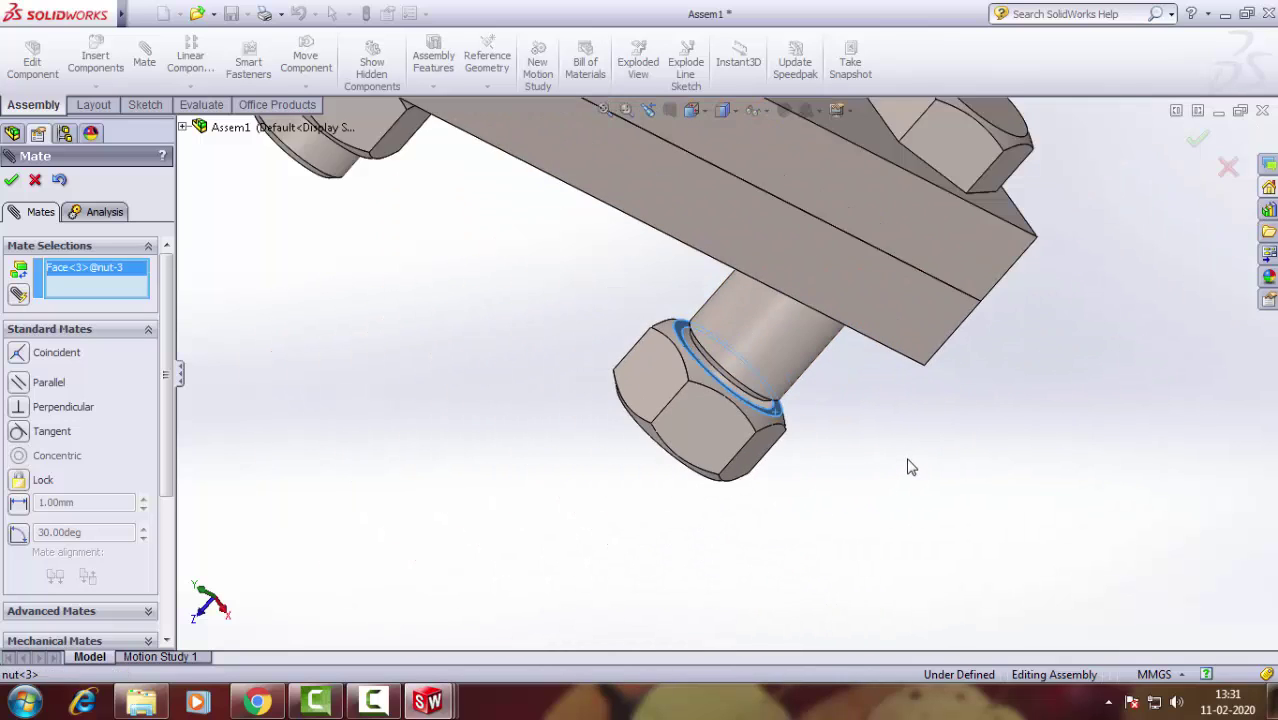
pyautogui.moveTo(907, 465)
pyautogui.mouseDown(button='middle')
pyautogui.moveTo(941, 379)
pyautogui.moveTo(868, 362)
pyautogui.mouseUp(button='middle')
pyautogui.click(868, 362)
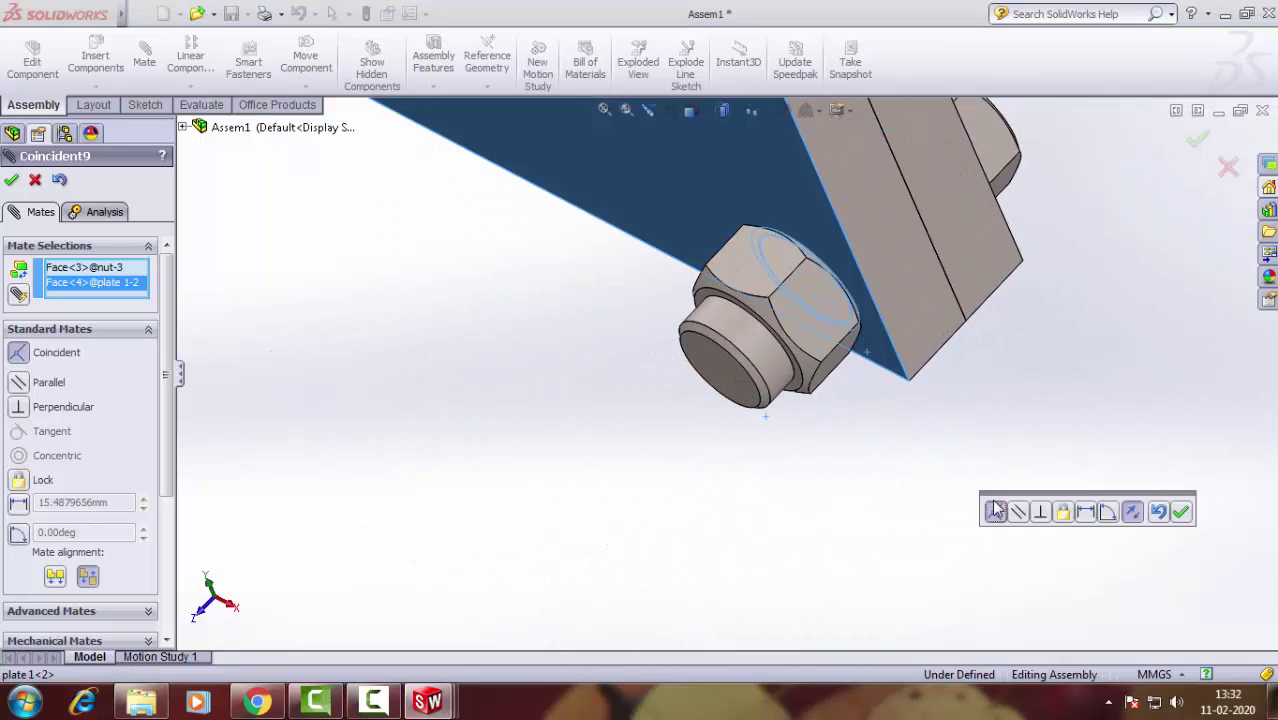
pyautogui.click(1182, 513)
pyautogui.click(35, 181)
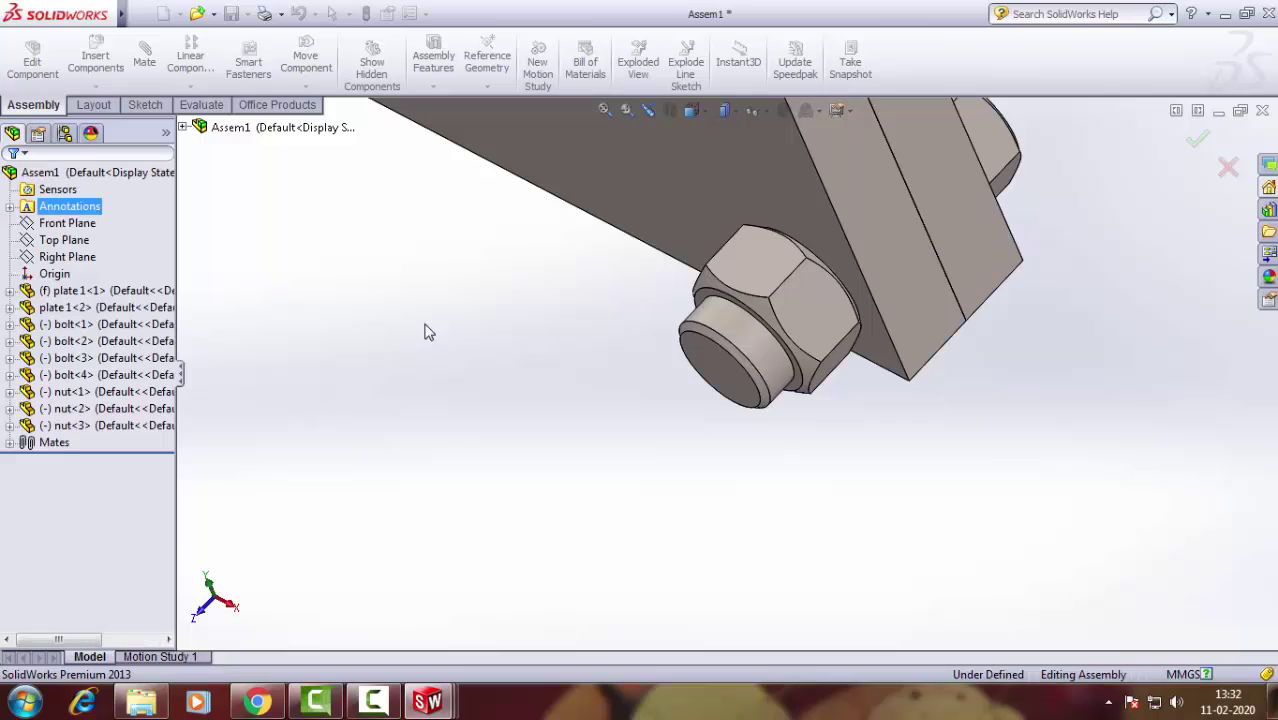
pyautogui.moveTo(425, 331)
pyautogui.mouseDown(button='middle')
pyautogui.moveTo(998, 408)
pyautogui.moveTo(830, 345)
pyautogui.moveTo(580, 170)
pyautogui.mouseUp(button='middle')
pyautogui.scroll(-2, 580, 170)
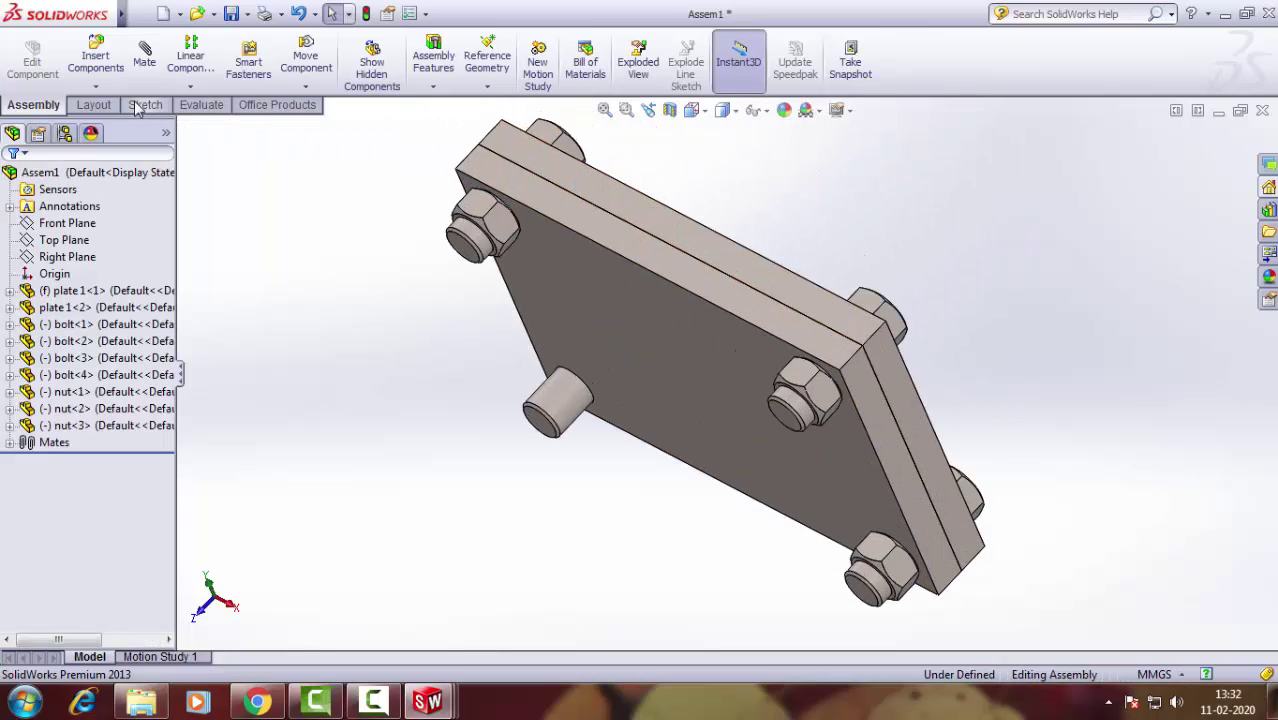
# Insert a fourth nut and mate it concentric with bolt<4>.
pyautogui.click(95, 58)
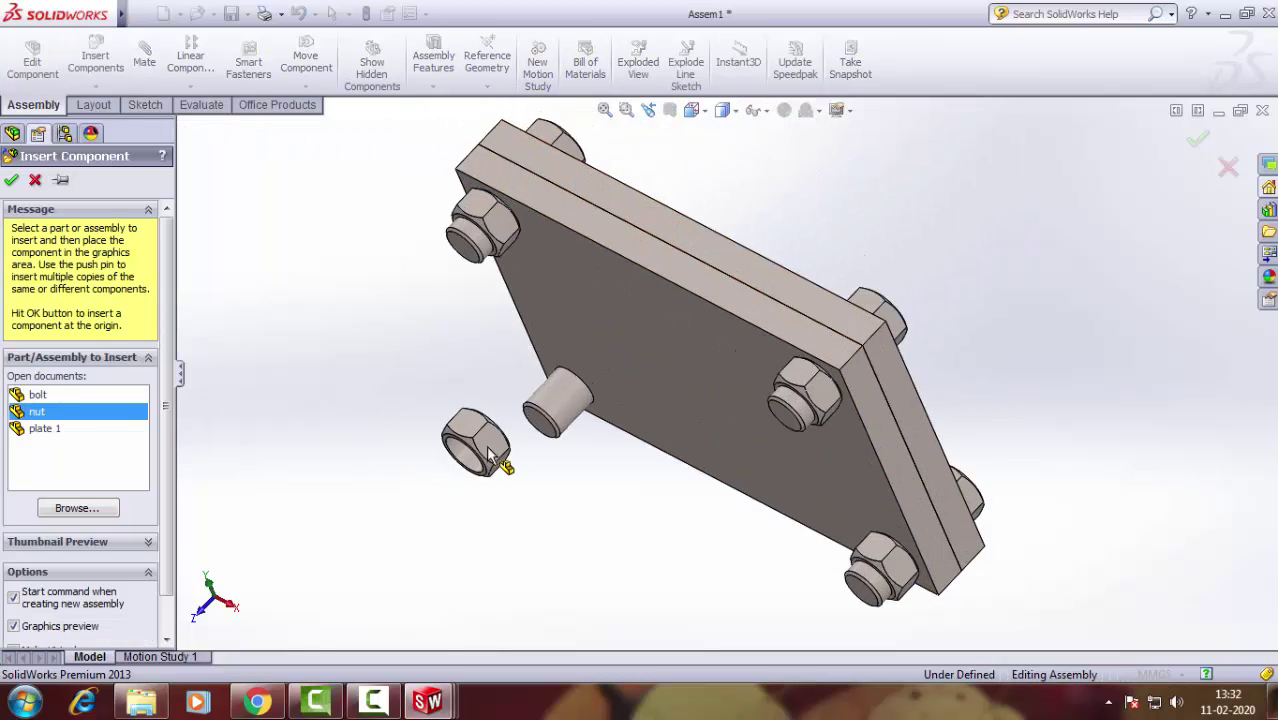
pyautogui.click(505, 455)
pyautogui.click(144, 58)
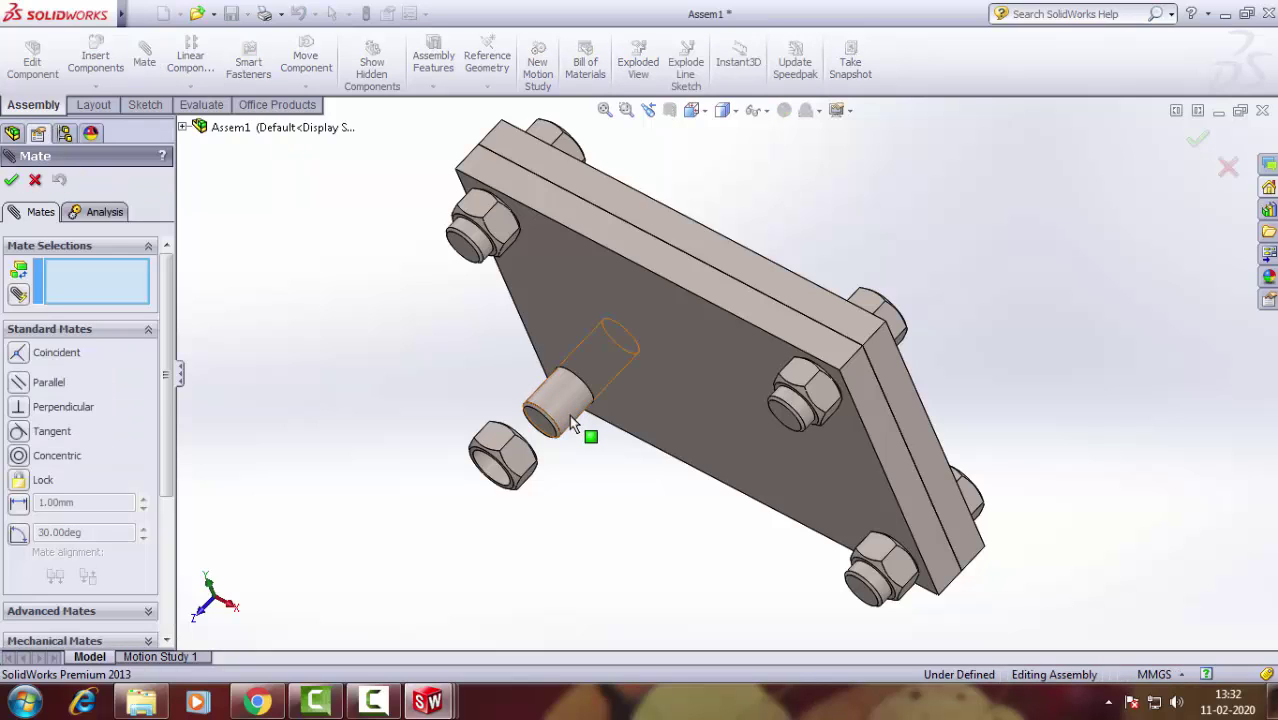
pyautogui.click(572, 424)
pyautogui.click(494, 474)
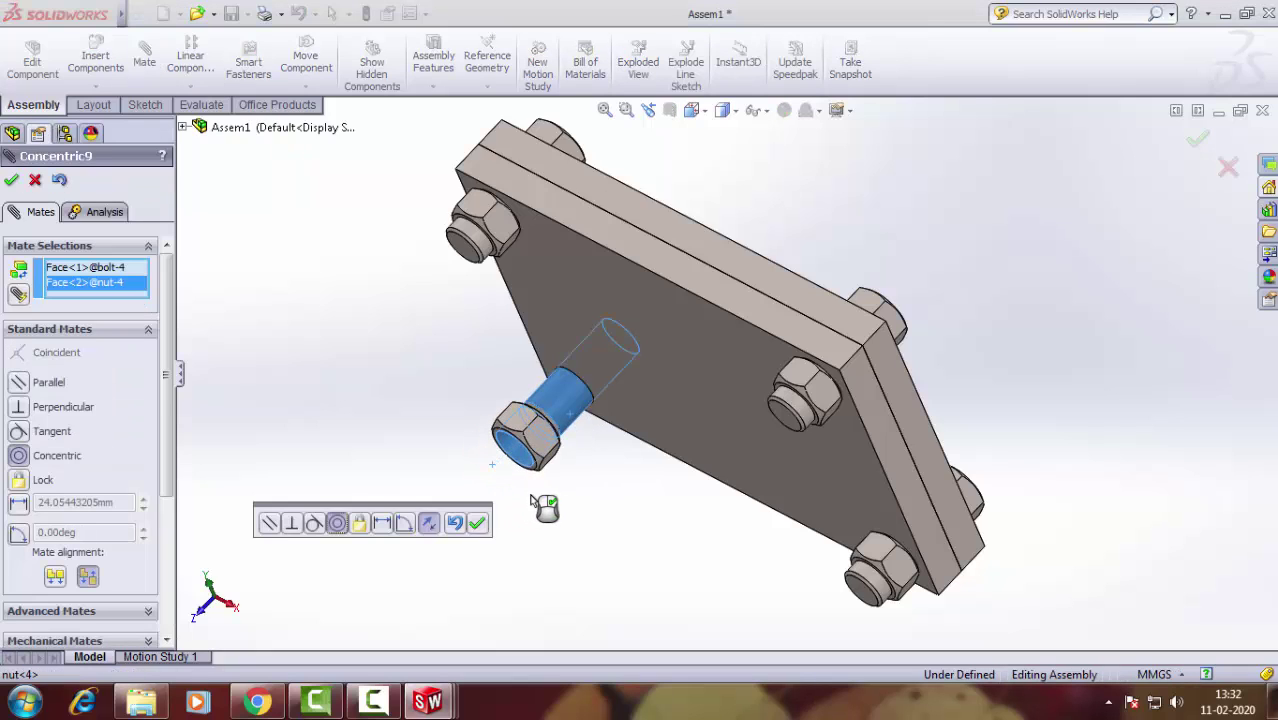
pyautogui.click(479, 524)
# Mate nut<4>'s seating face coincident with the plate's bottom face and finish mating.
pyautogui.click(628, 362)
pyautogui.moveTo(628, 362); pyautogui.dragTo(593, 340, button='middle')
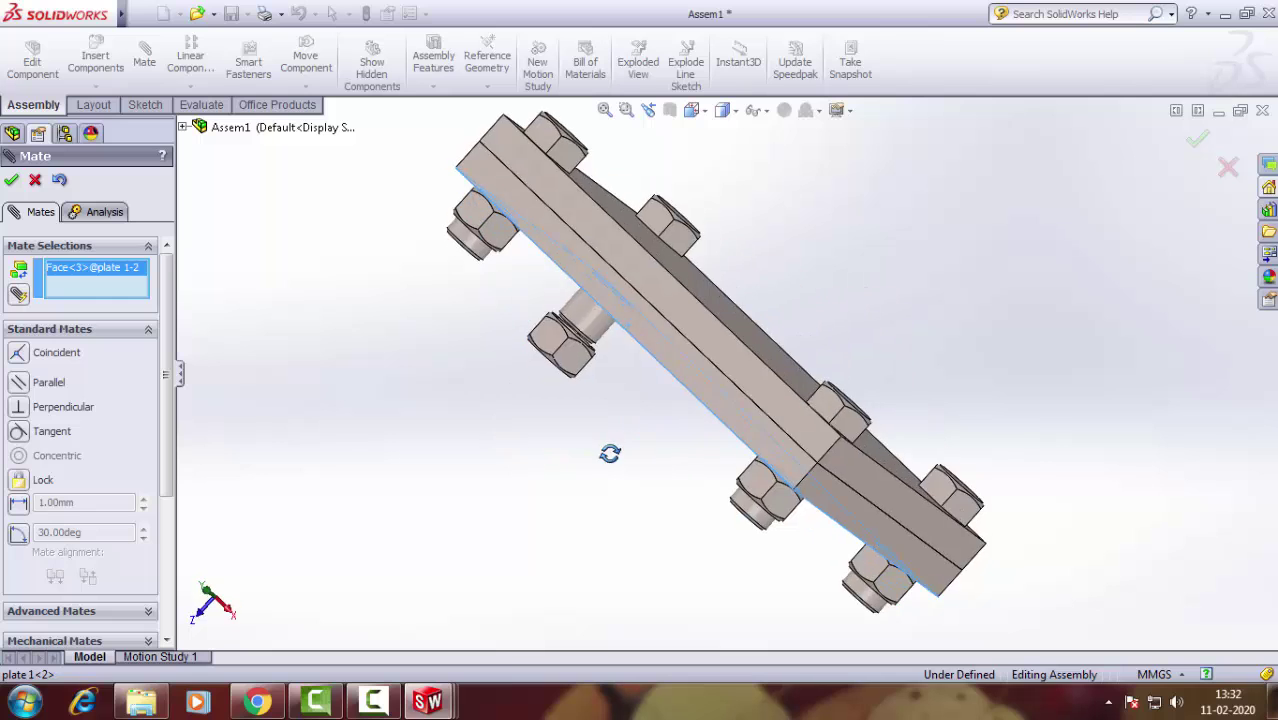
pyautogui.scroll(-5, 593, 340)
pyautogui.scroll(-4, 586, 310)
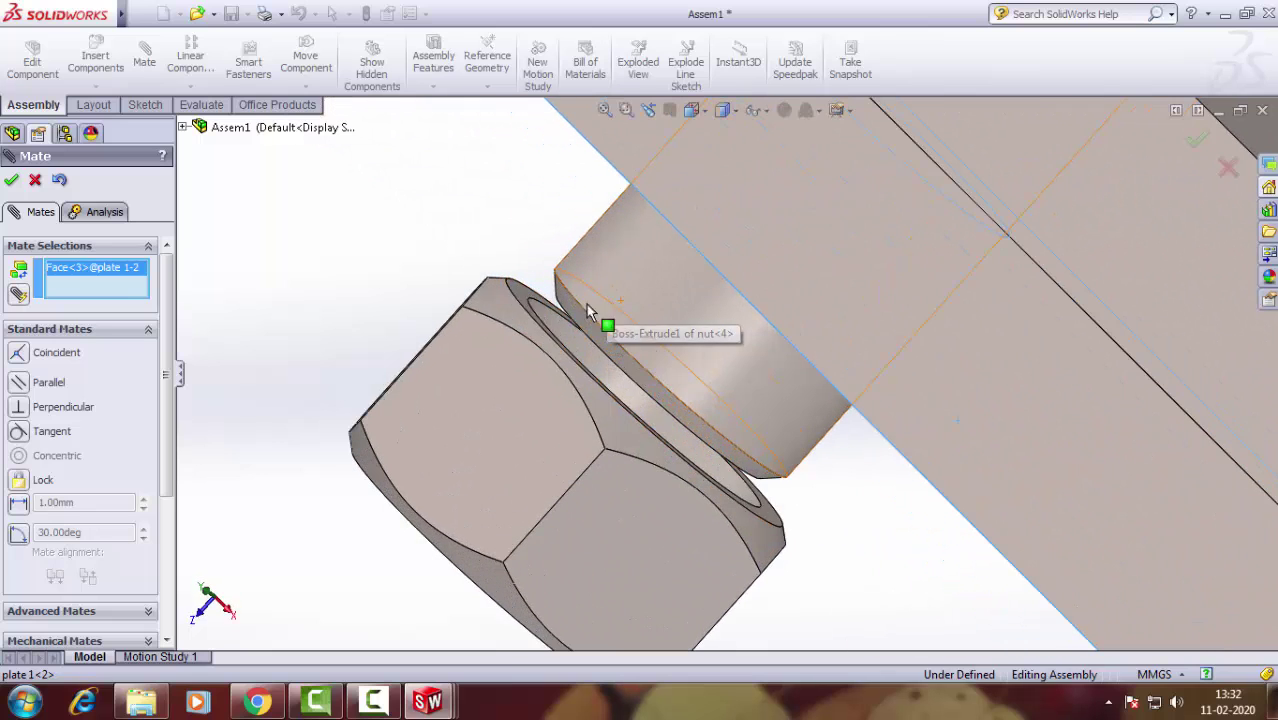
pyautogui.click(521, 296)
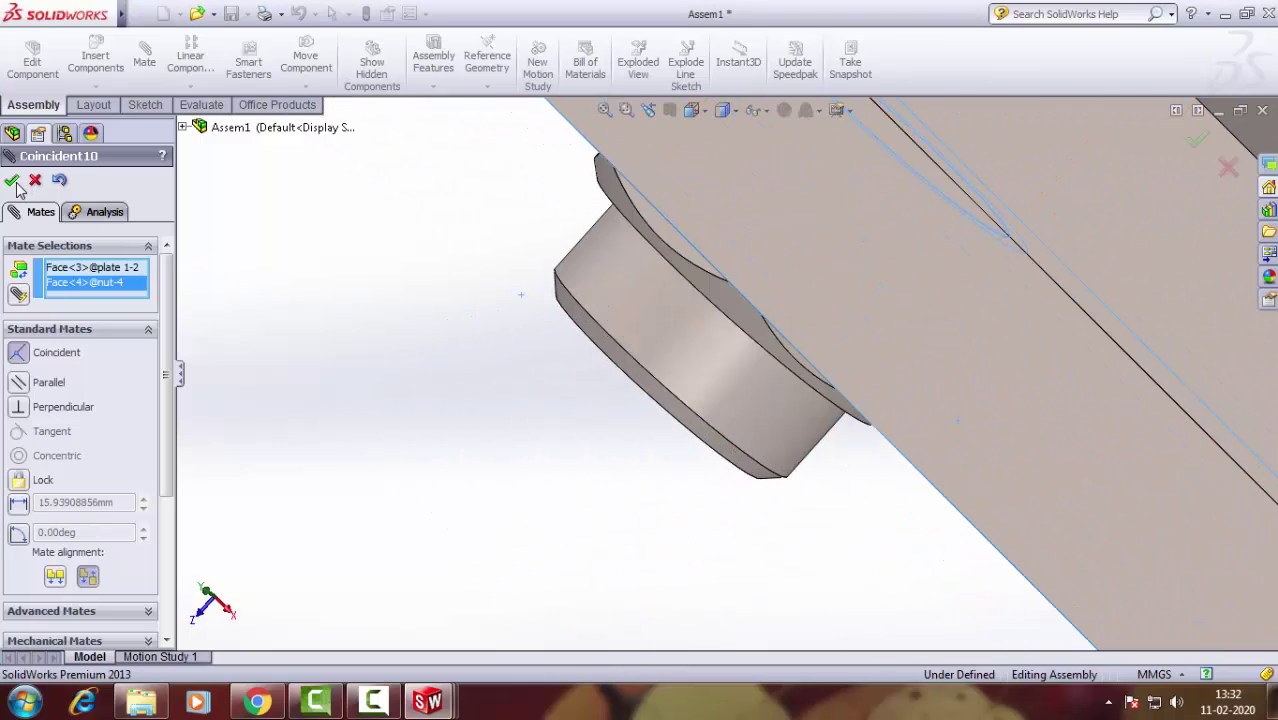
pyautogui.click(11, 180)
pyautogui.click(11, 180)
pyautogui.scroll(2, 605, 419)
pyautogui.scroll(3, 600, 410)
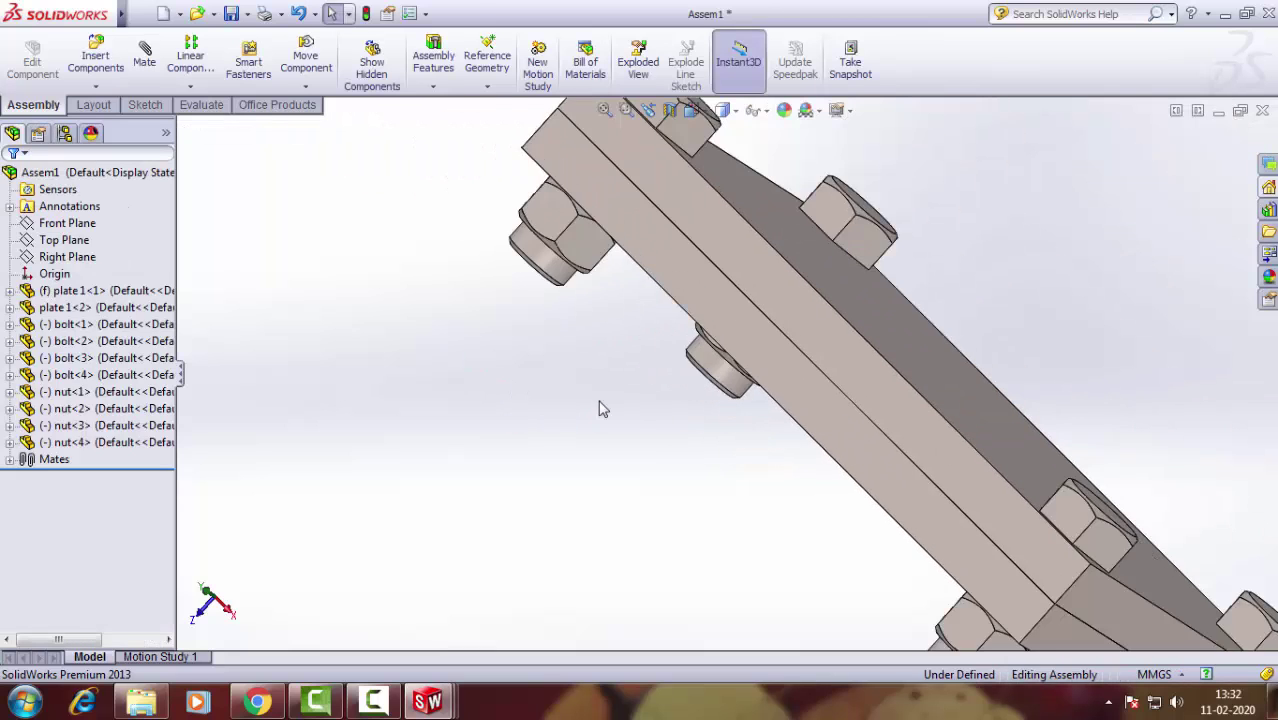
pyautogui.scroll(3, 598, 430)
pyautogui.moveTo(600, 448)
pyautogui.mouseDown(button='middle')
pyautogui.moveTo(599, 471)
pyautogui.moveTo(640, 425)
pyautogui.mouseUp(button='middle')
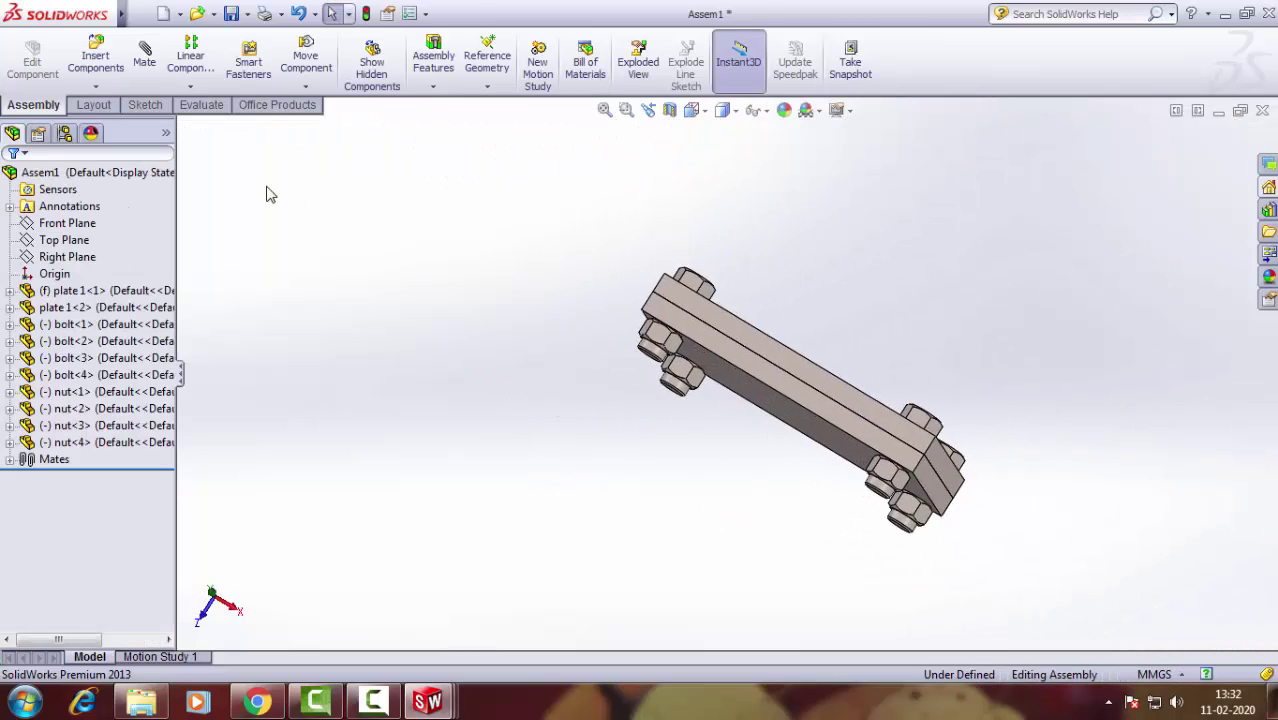
# Save the bolted assembly as Assem1 in the 11022020 folder.
pyautogui.click(231, 14)
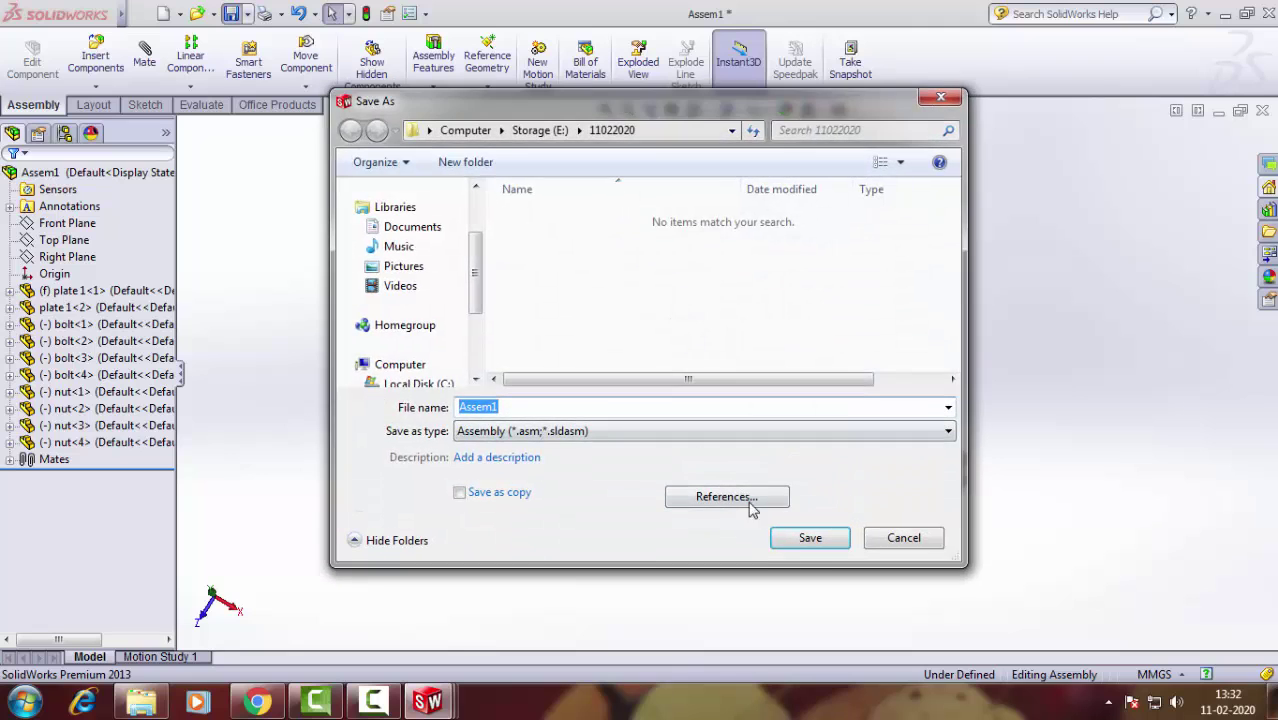
pyautogui.click(811, 545)
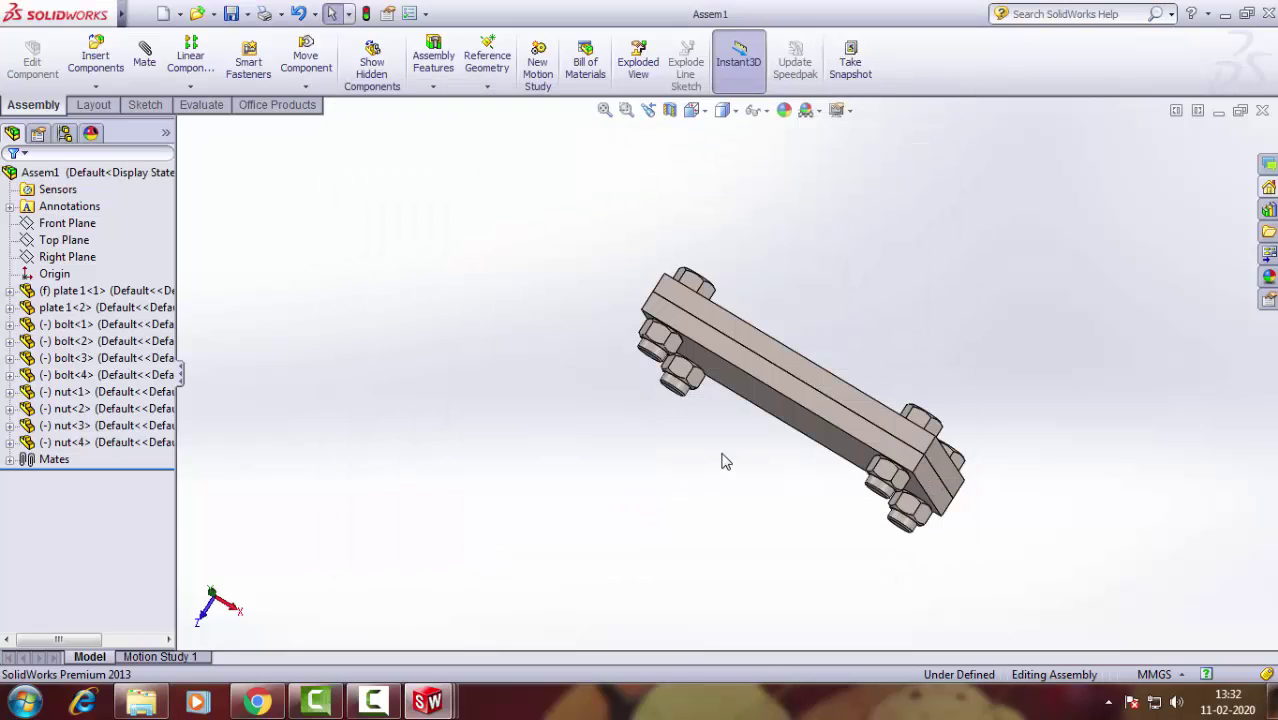
pyautogui.moveTo(725, 461); pyautogui.dragTo(681, 460, button='middle')
pyautogui.press('f')
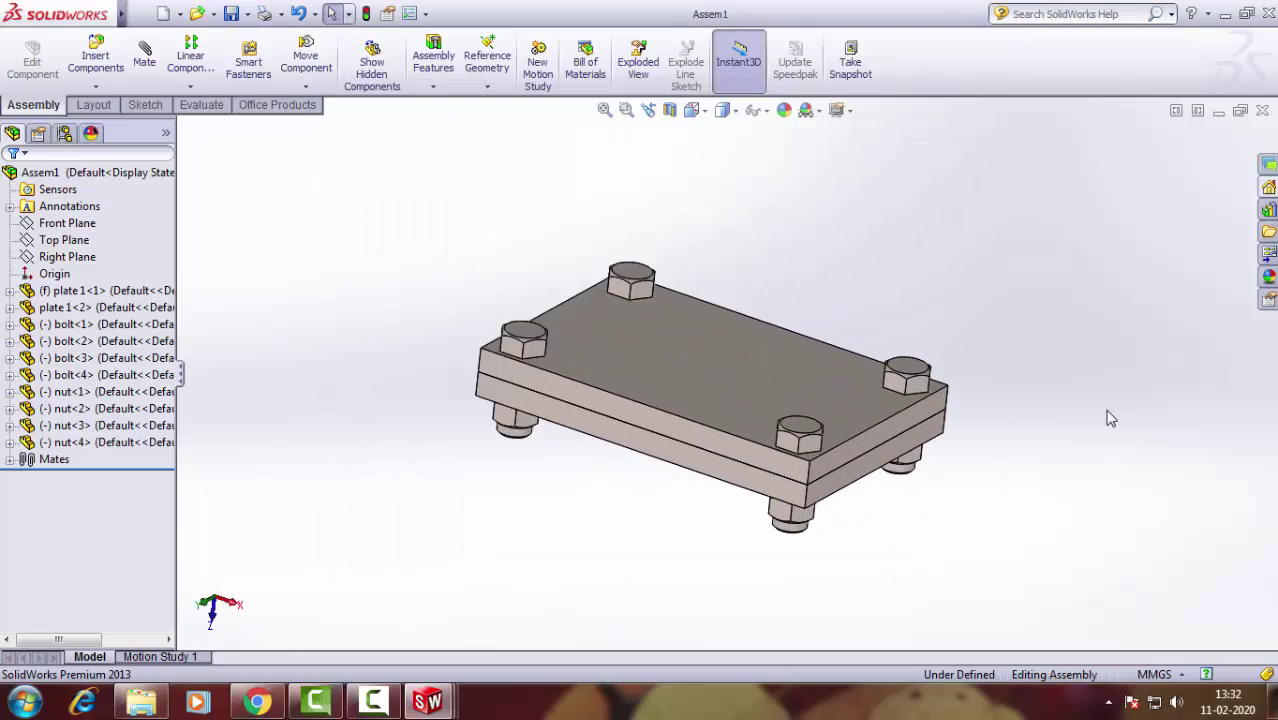
pyautogui.moveTo(1110, 418)
pyautogui.mouseDown(button='middle')
pyautogui.moveTo(1099, 357)
pyautogui.moveTo(1085, 376)
pyautogui.mouseUp(button='middle')
# Open and dismiss the editing commands list on the top toolbar.
pyautogui.click(172, 13)
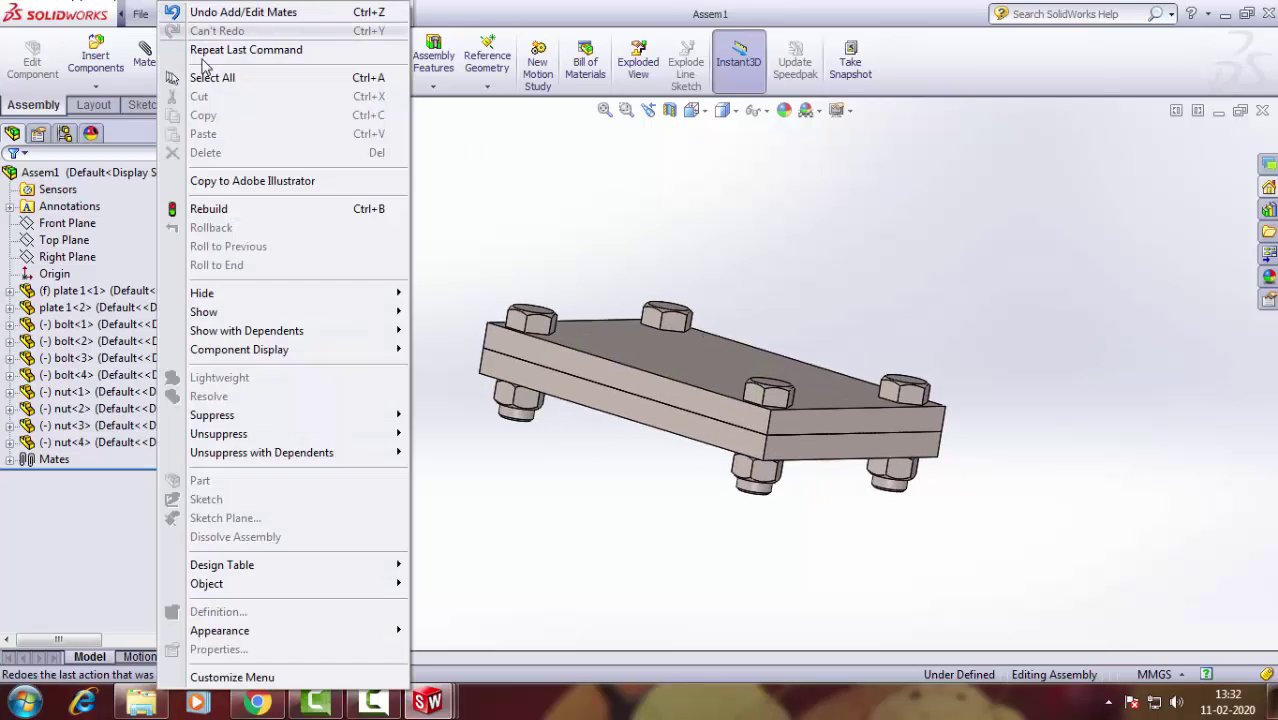
pyautogui.click(456, 171)
pyautogui.click(172, 13)
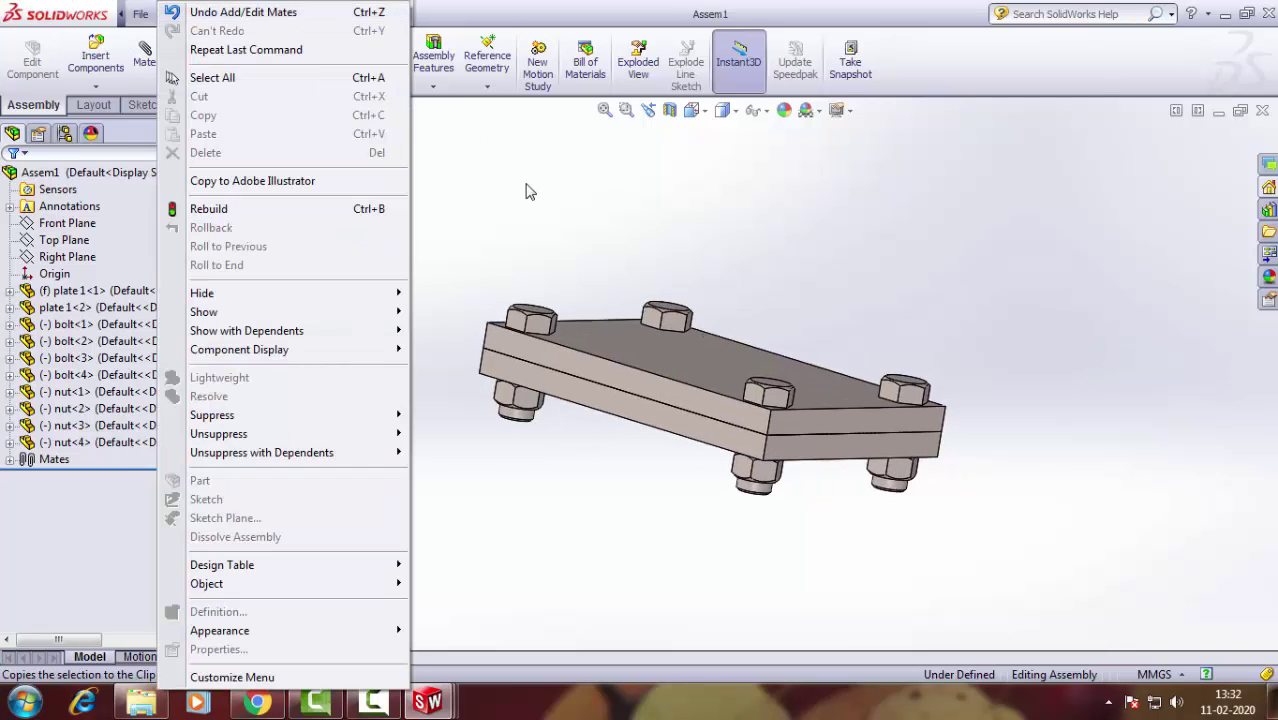
pyautogui.click(525, 191)
# Create a new drawing on an A3 (ISO) sheet.
pyautogui.click(167, 17)
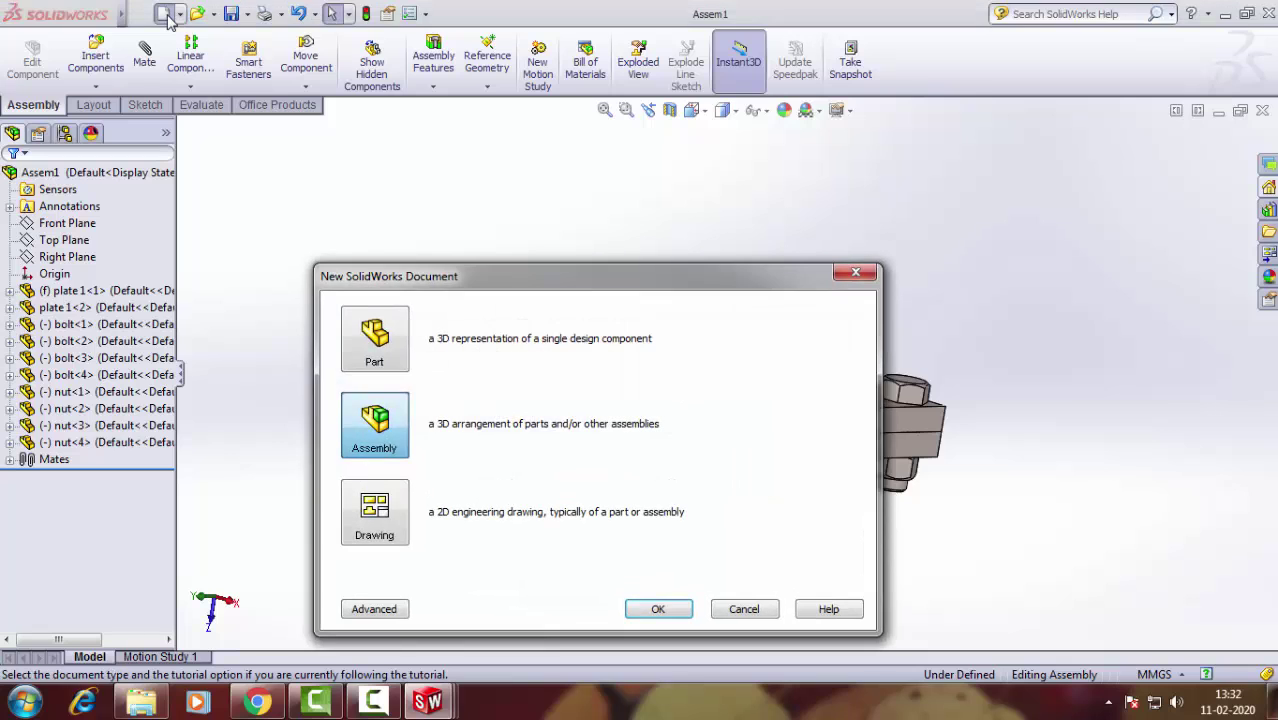
pyautogui.click(386, 510)
pyautogui.click(659, 607)
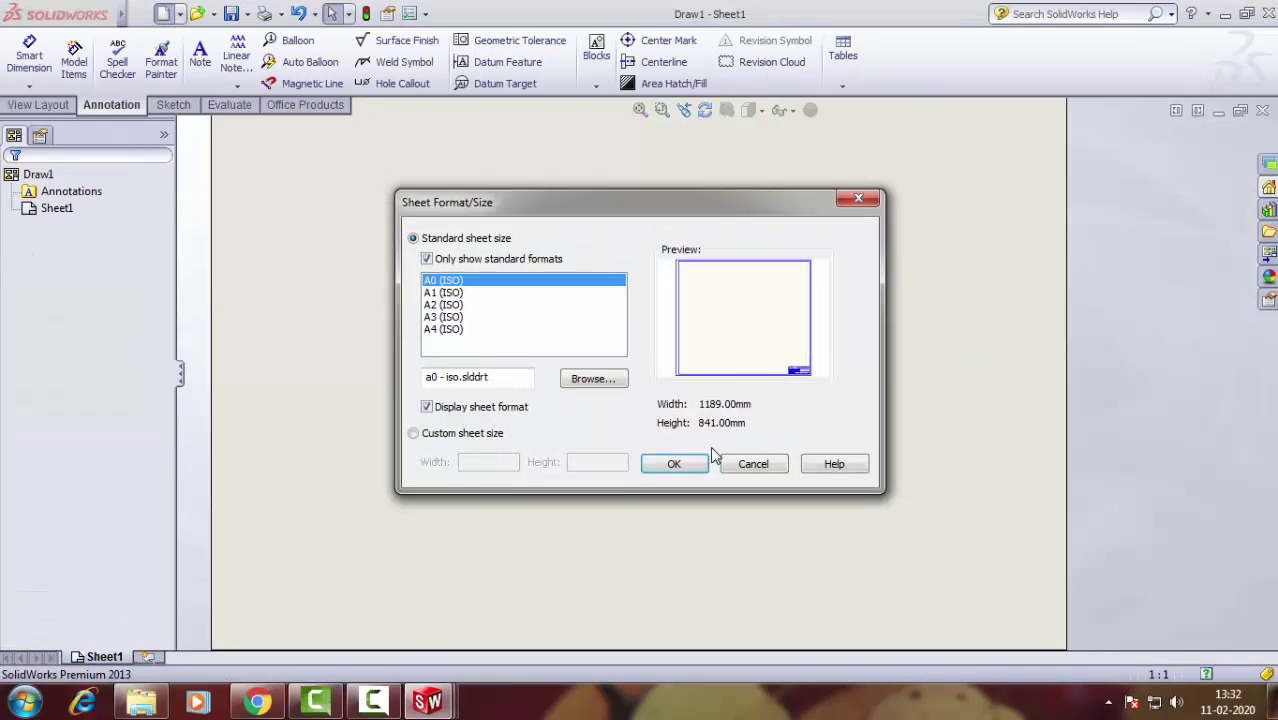
pyautogui.click(445, 317)
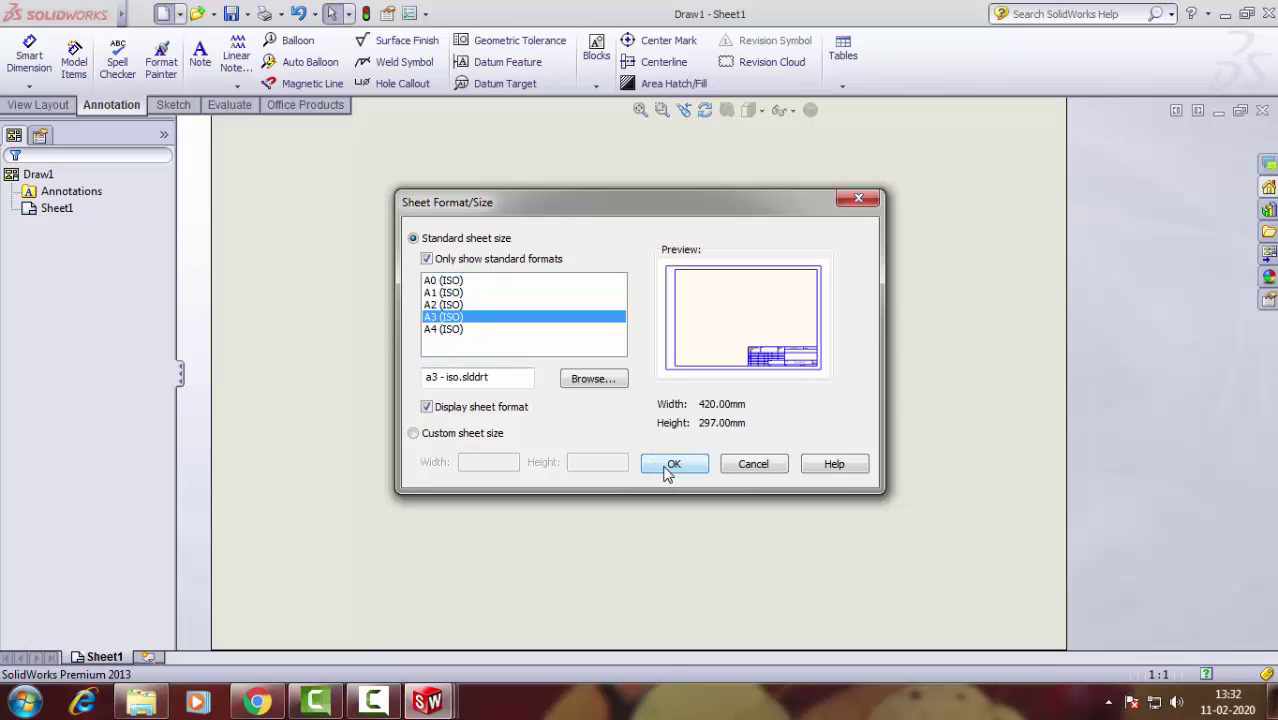
pyautogui.click(670, 466)
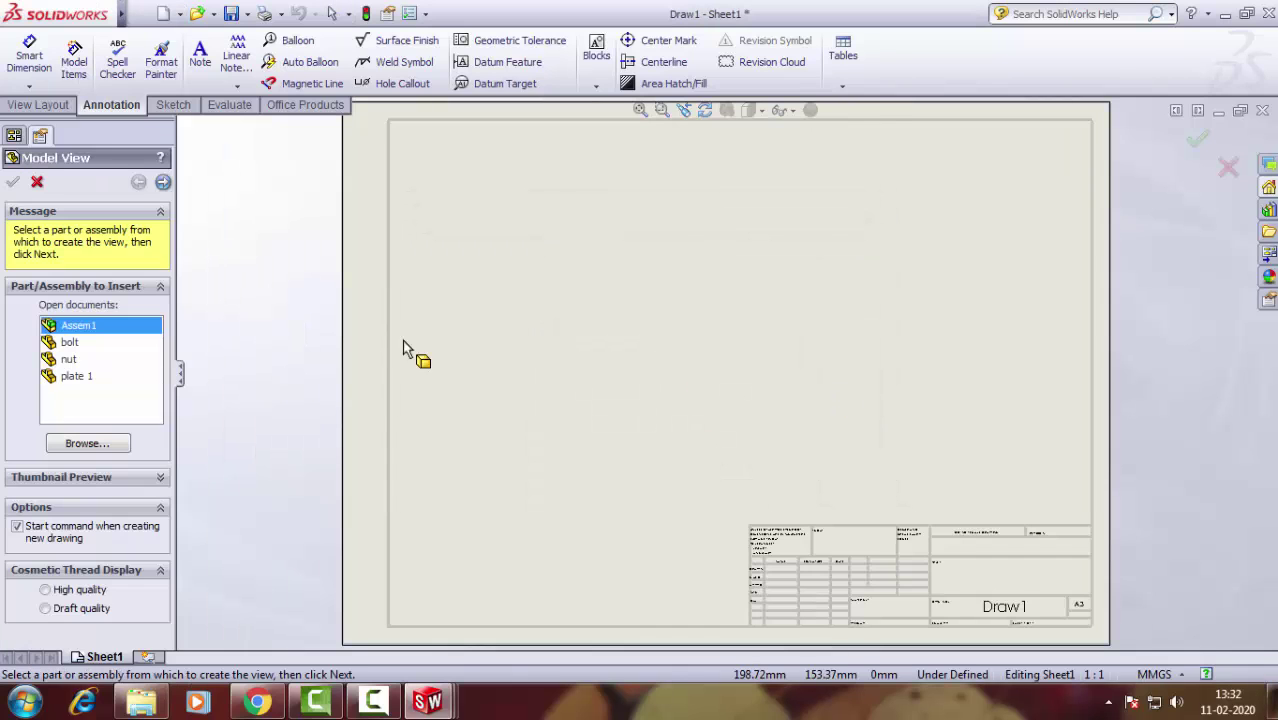
# Place Assem1's main view top-left, with projected views to its right and below.
pyautogui.click(1266, 254)
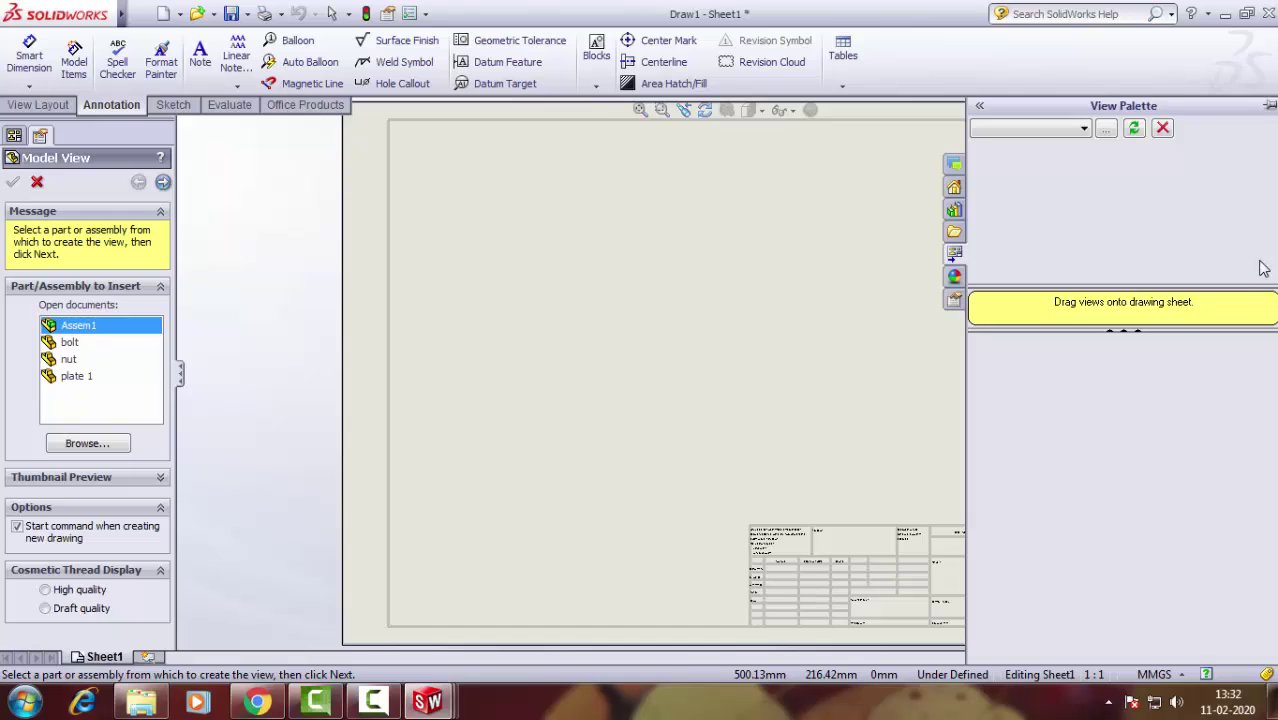
pyautogui.click(1103, 129)
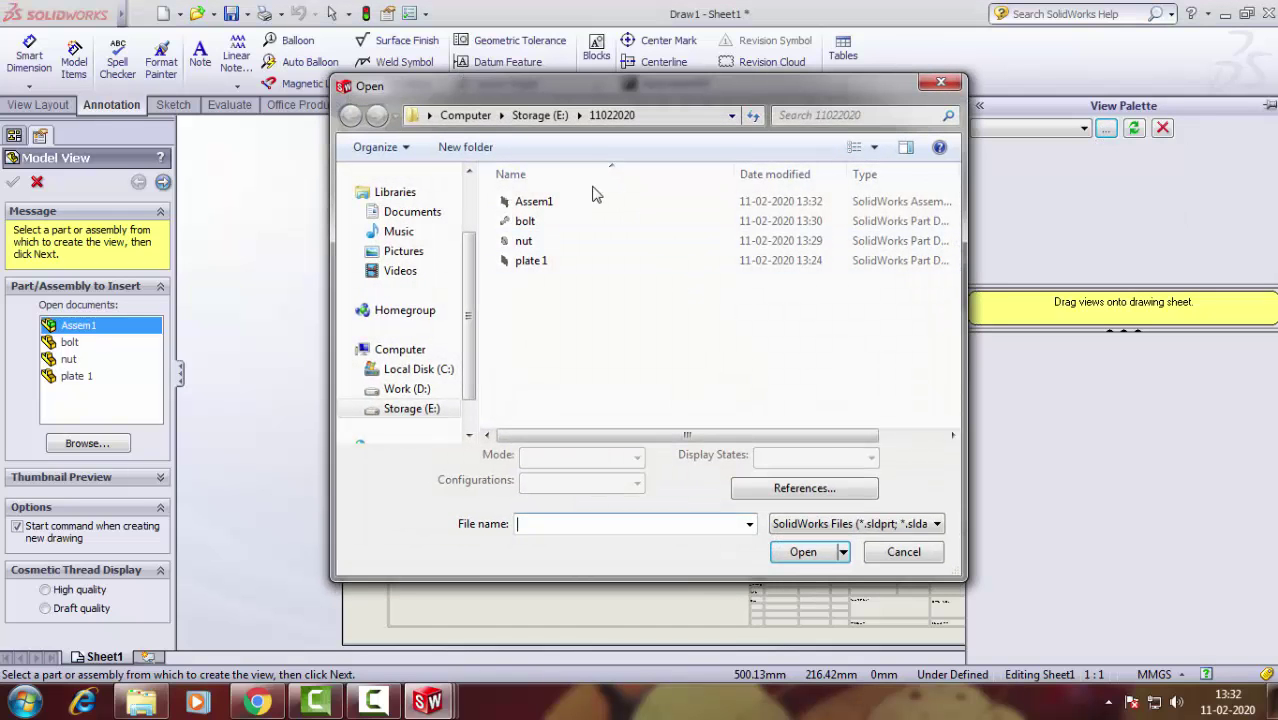
pyautogui.click(553, 205)
pyautogui.click(803, 663)
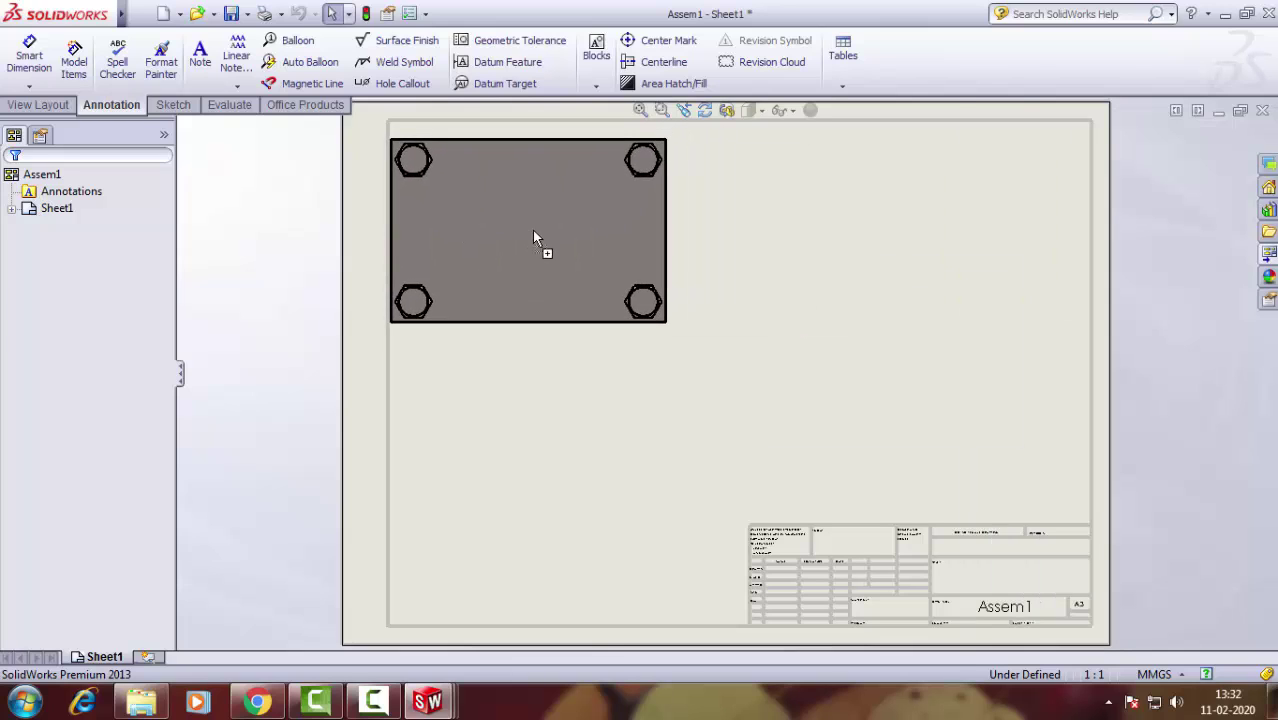
pyautogui.moveTo(996, 480); pyautogui.dragTo(553, 225)
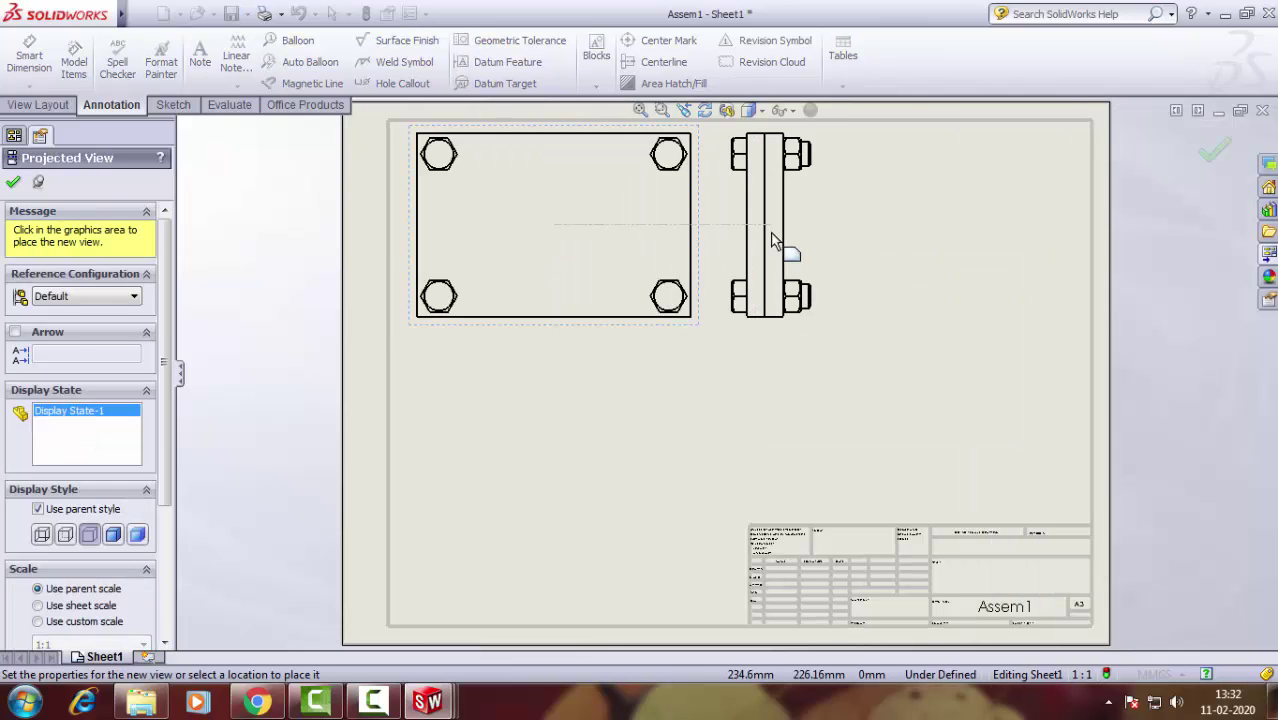
pyautogui.click(772, 240)
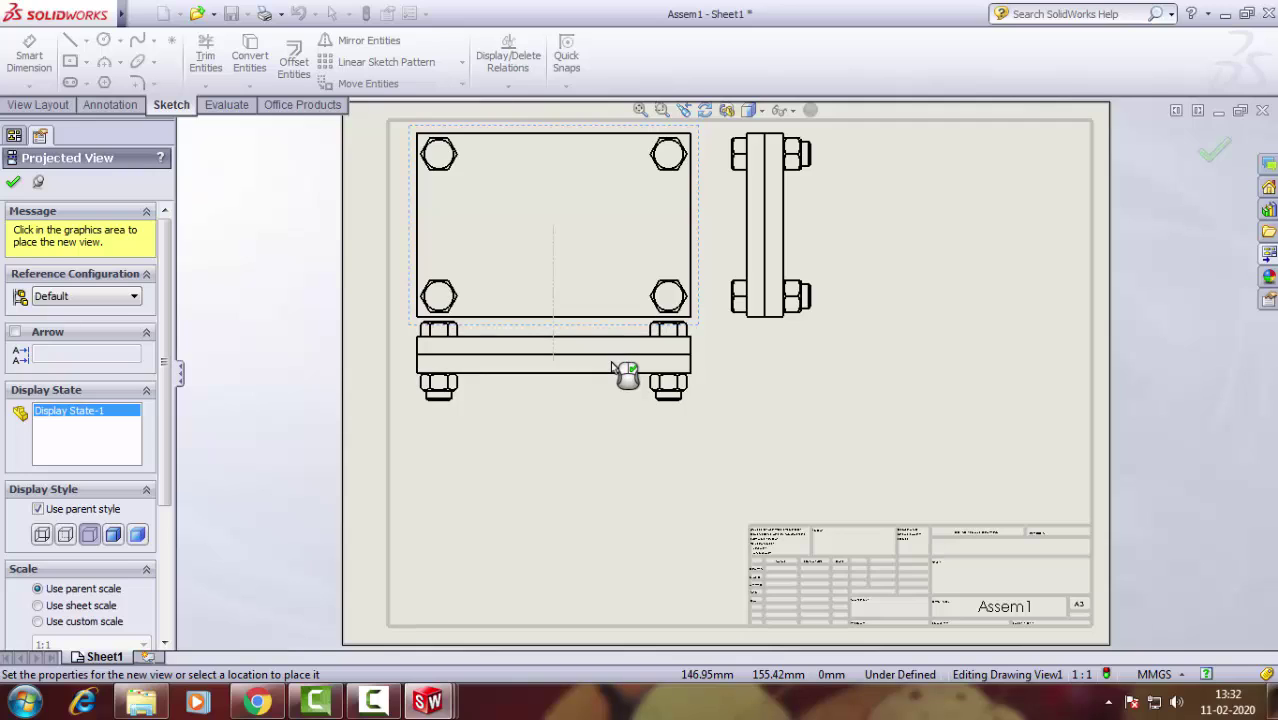
pyautogui.click(613, 372)
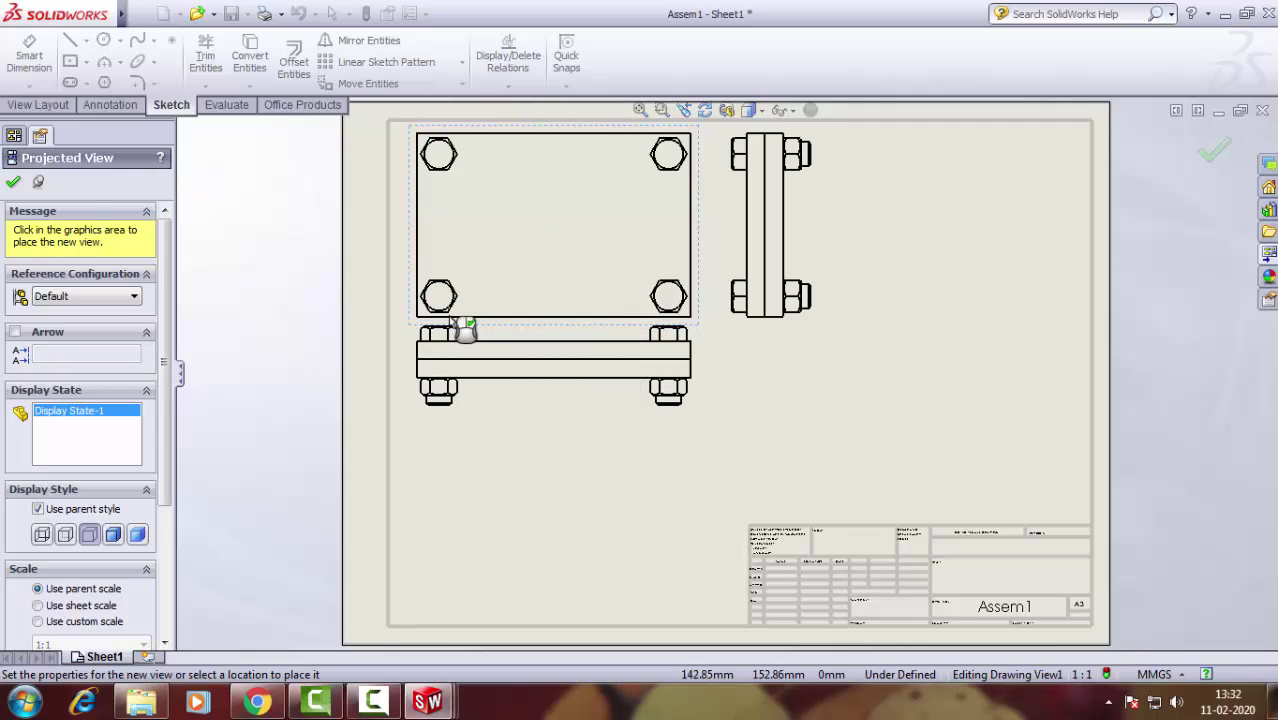
pyautogui.click(13, 181)
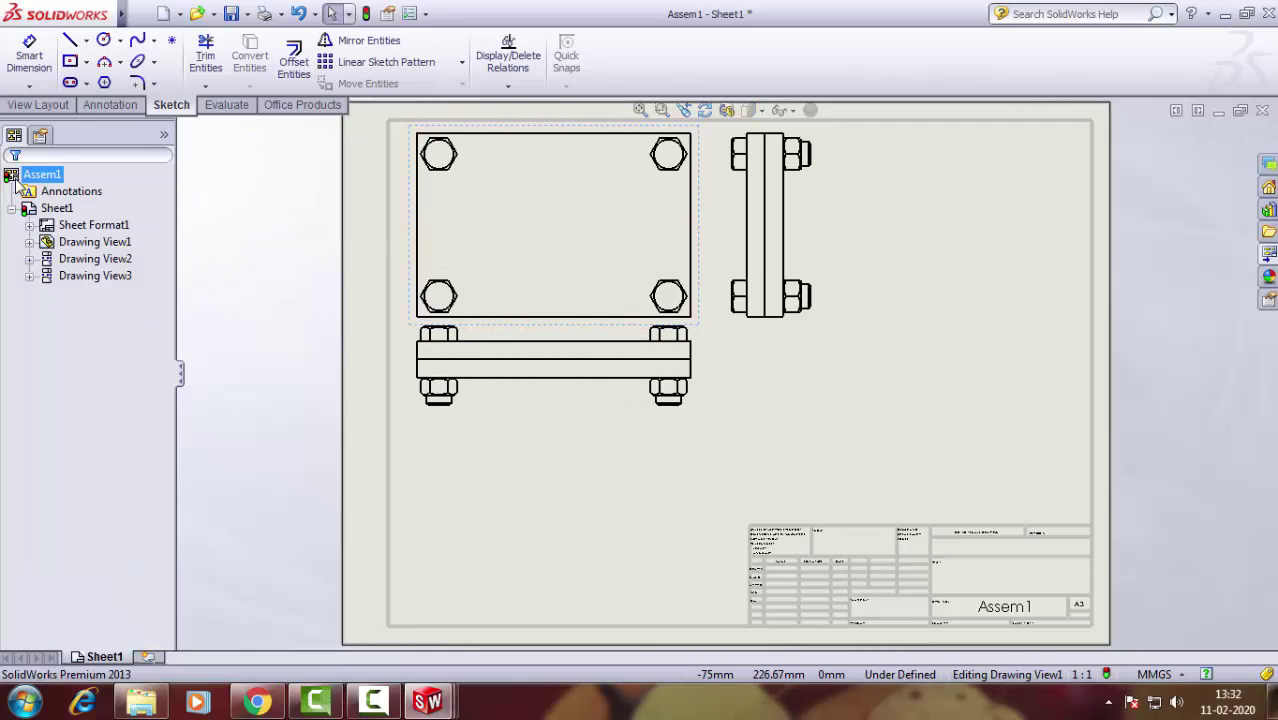
pyautogui.click(110, 104)
pyautogui.click(843, 86)
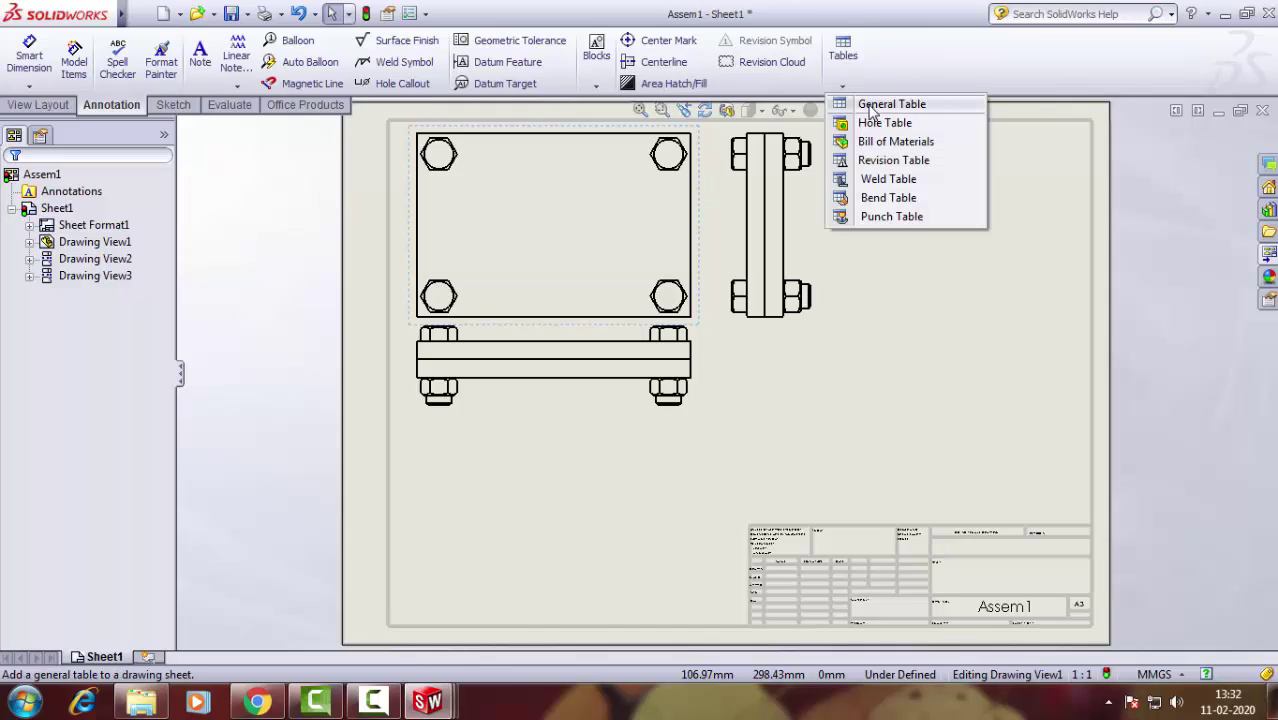
# Insert a bill of materials for the bottom view using the bom-all.sldbomtbt template.
pyautogui.click(900, 142)
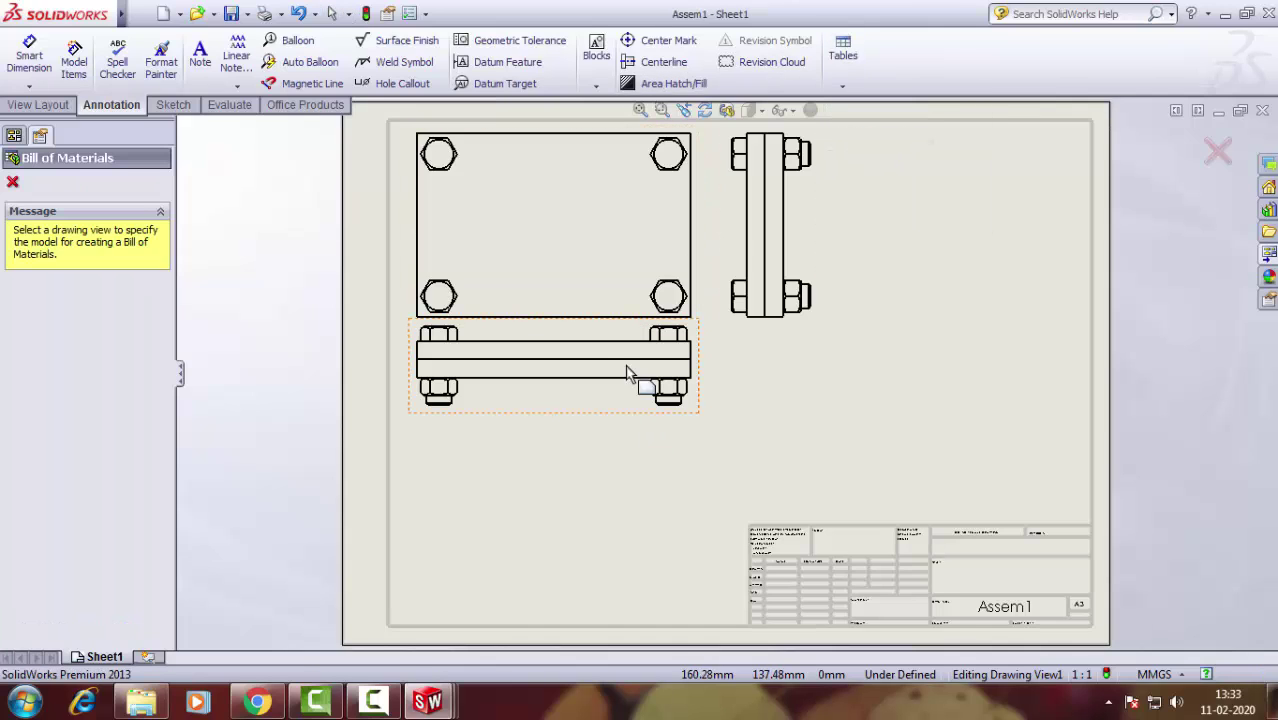
pyautogui.click(562, 296)
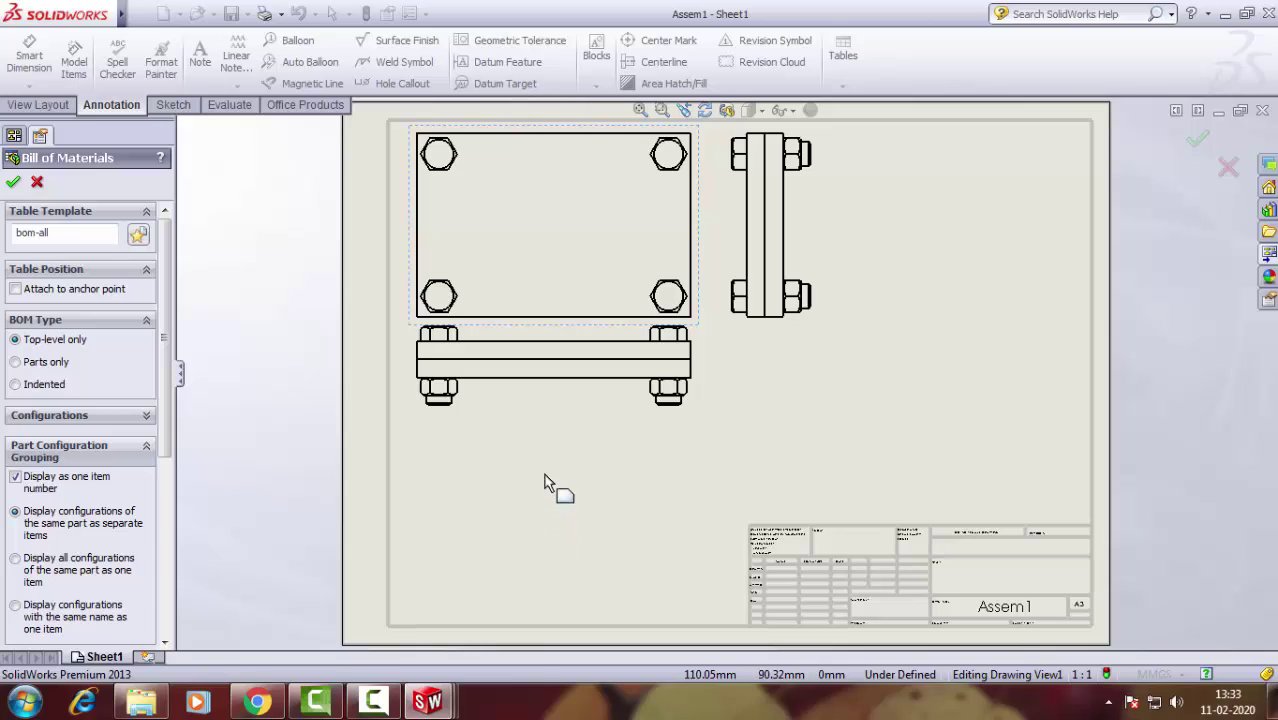
pyautogui.moveTo(166, 338)
pyautogui.mouseDown()
pyautogui.moveTo(166, 508)
pyautogui.moveTo(166, 478)
pyautogui.mouseUp()
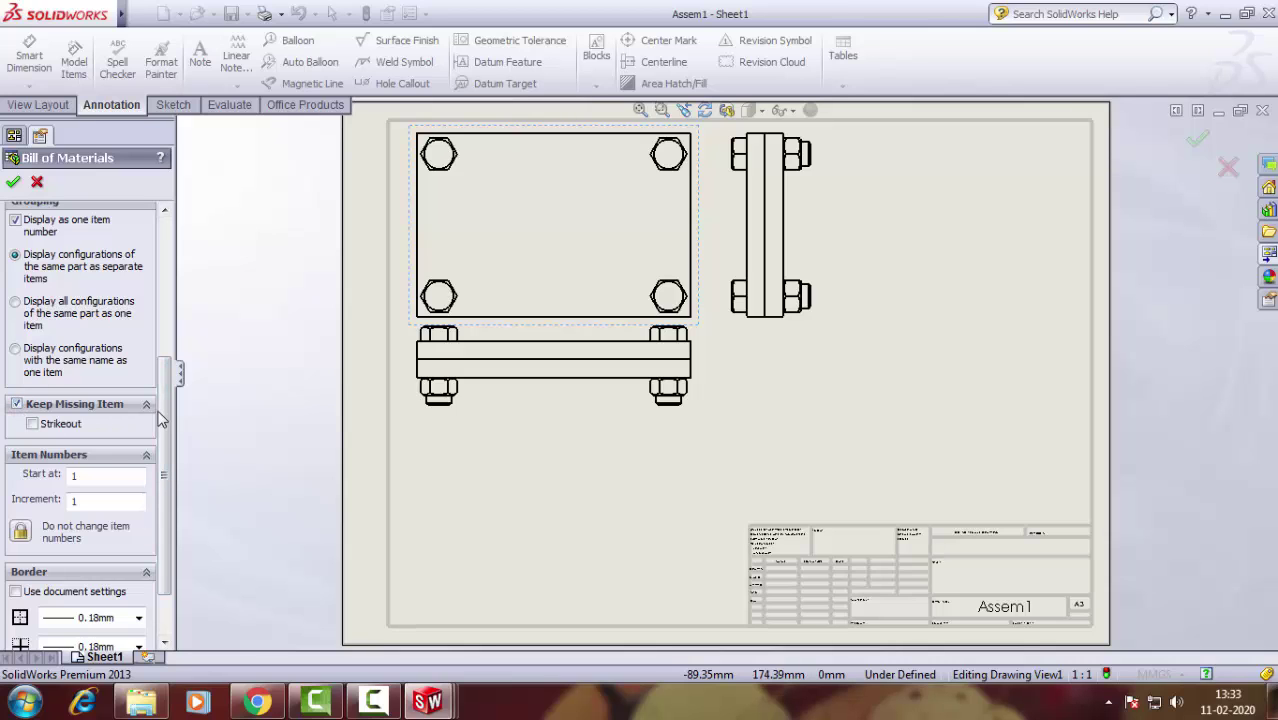
pyautogui.moveTo(165, 415); pyautogui.dragTo(152, 245)
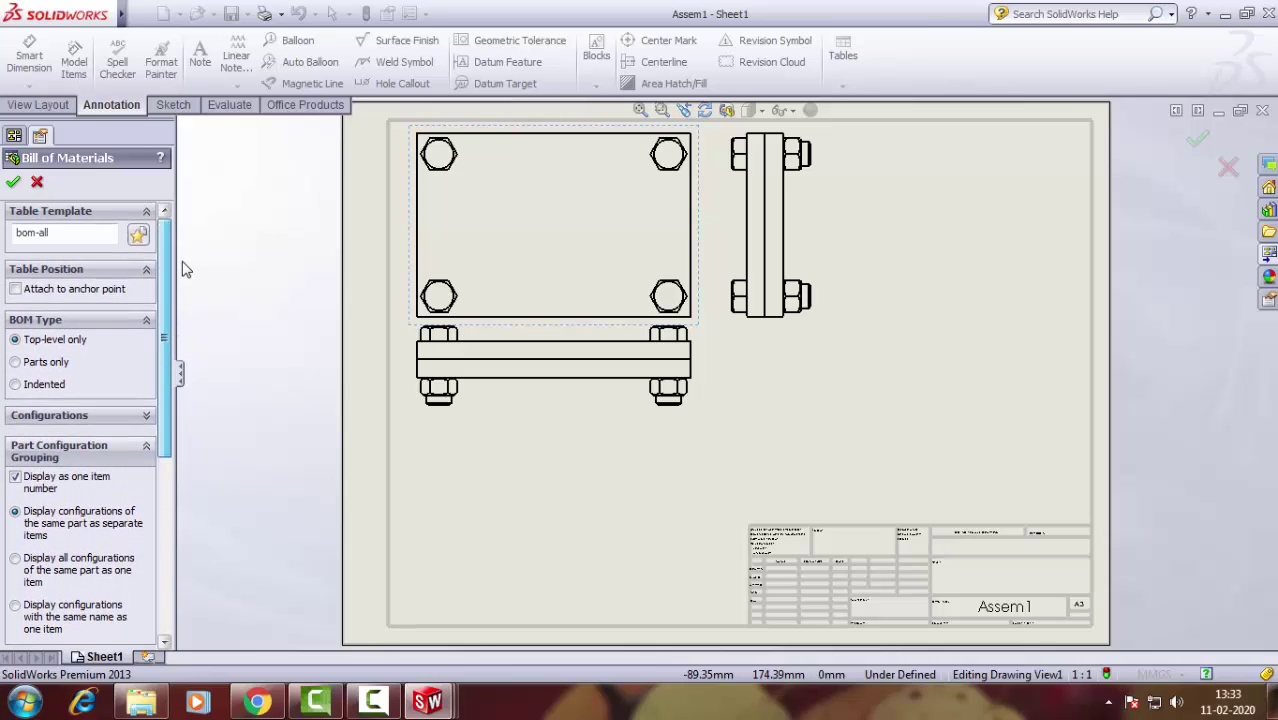
pyautogui.click(139, 236)
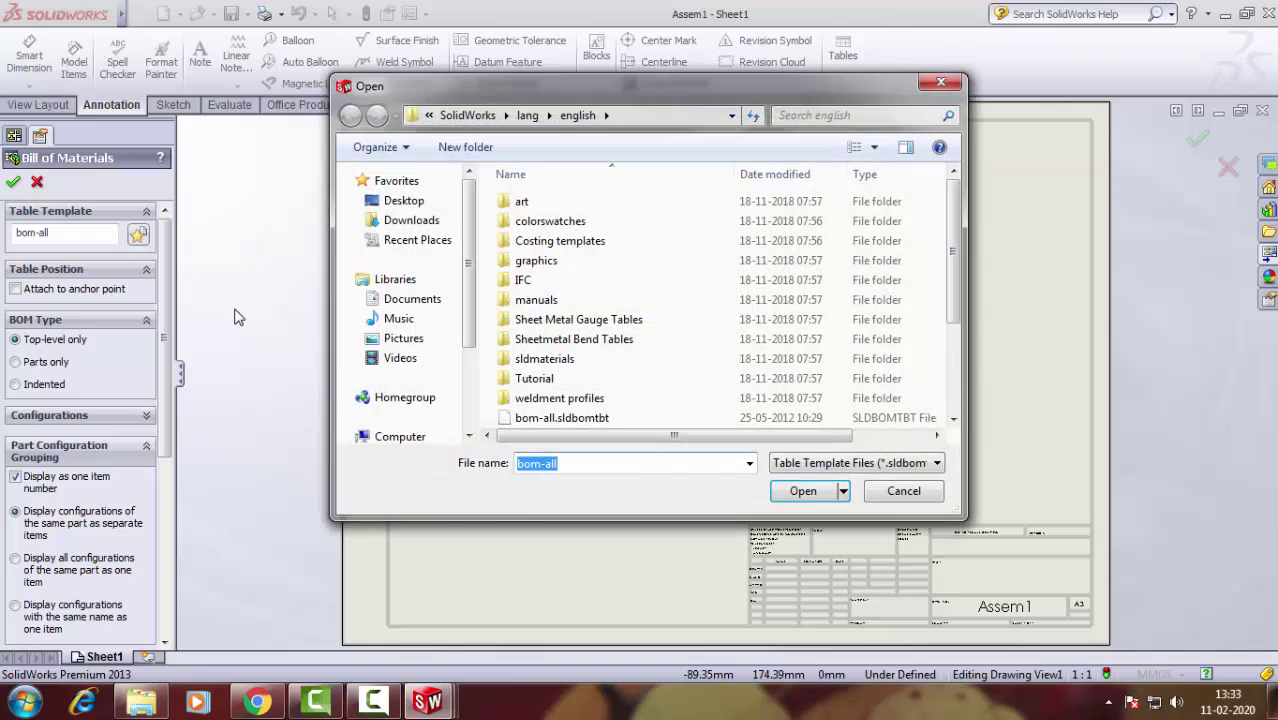
pyautogui.moveTo(953, 310); pyautogui.dragTo(953, 330)
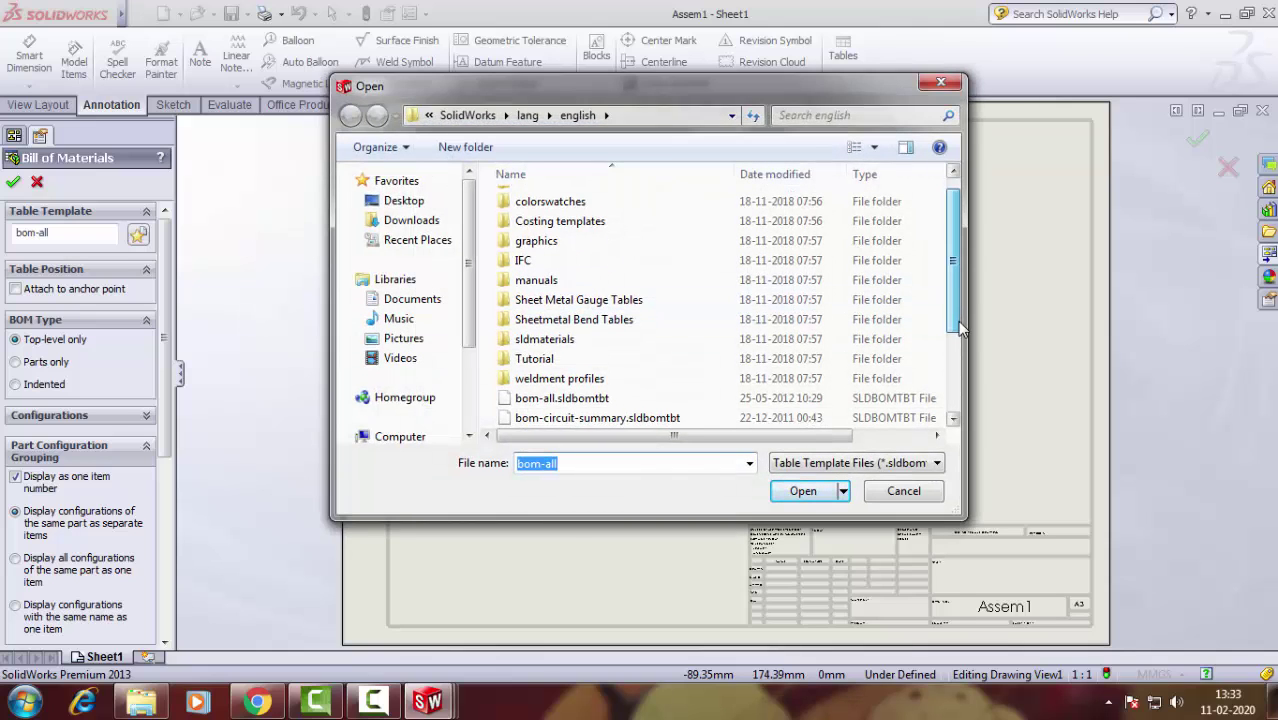
pyautogui.click(588, 392)
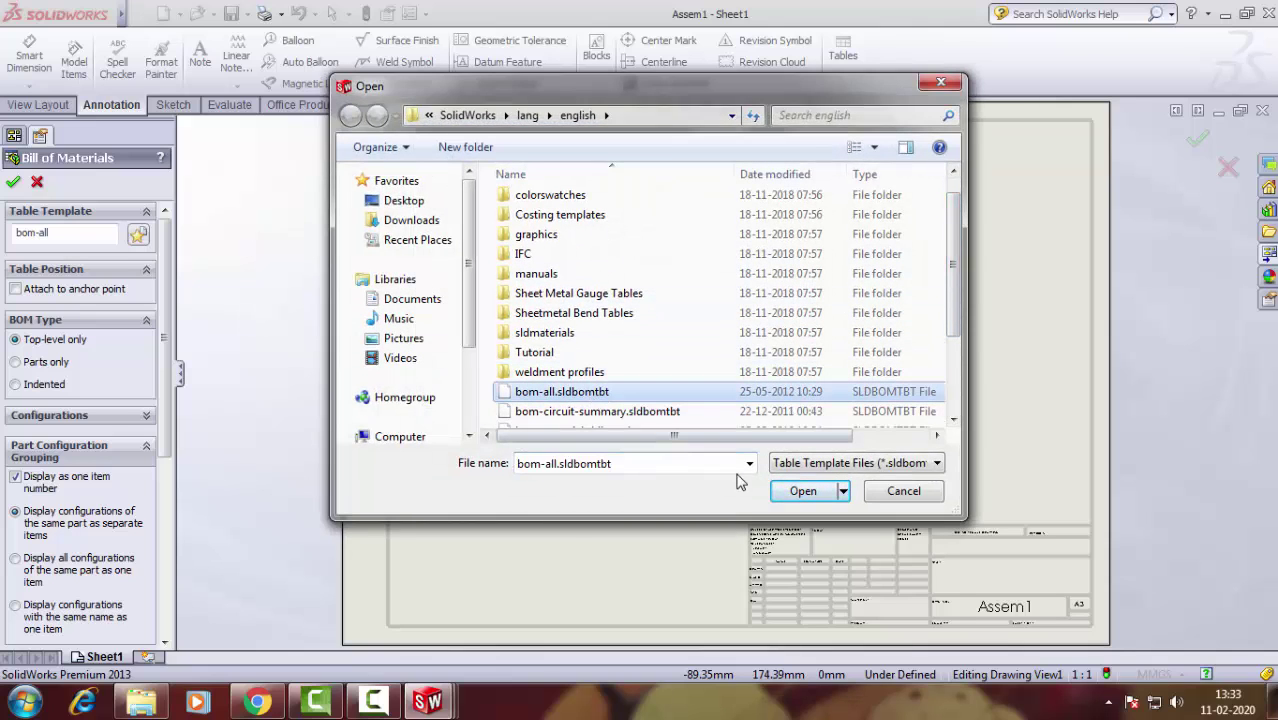
pyautogui.click(800, 491)
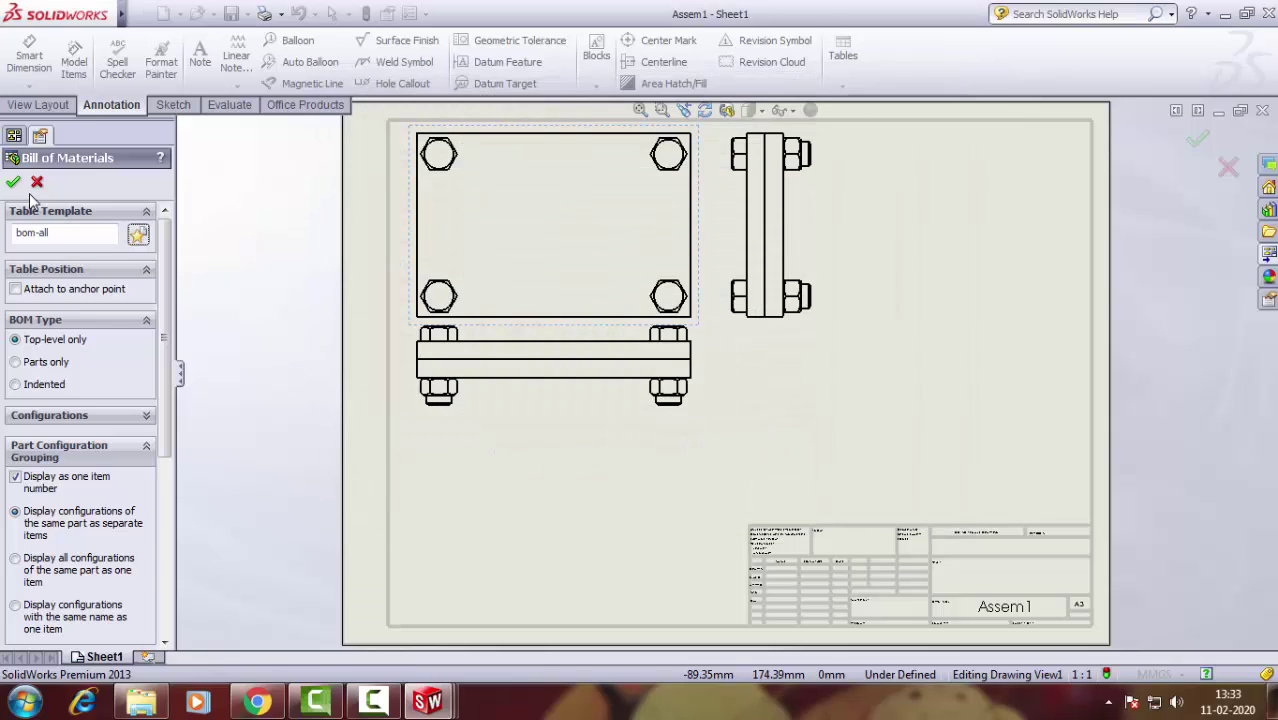
pyautogui.click(13, 183)
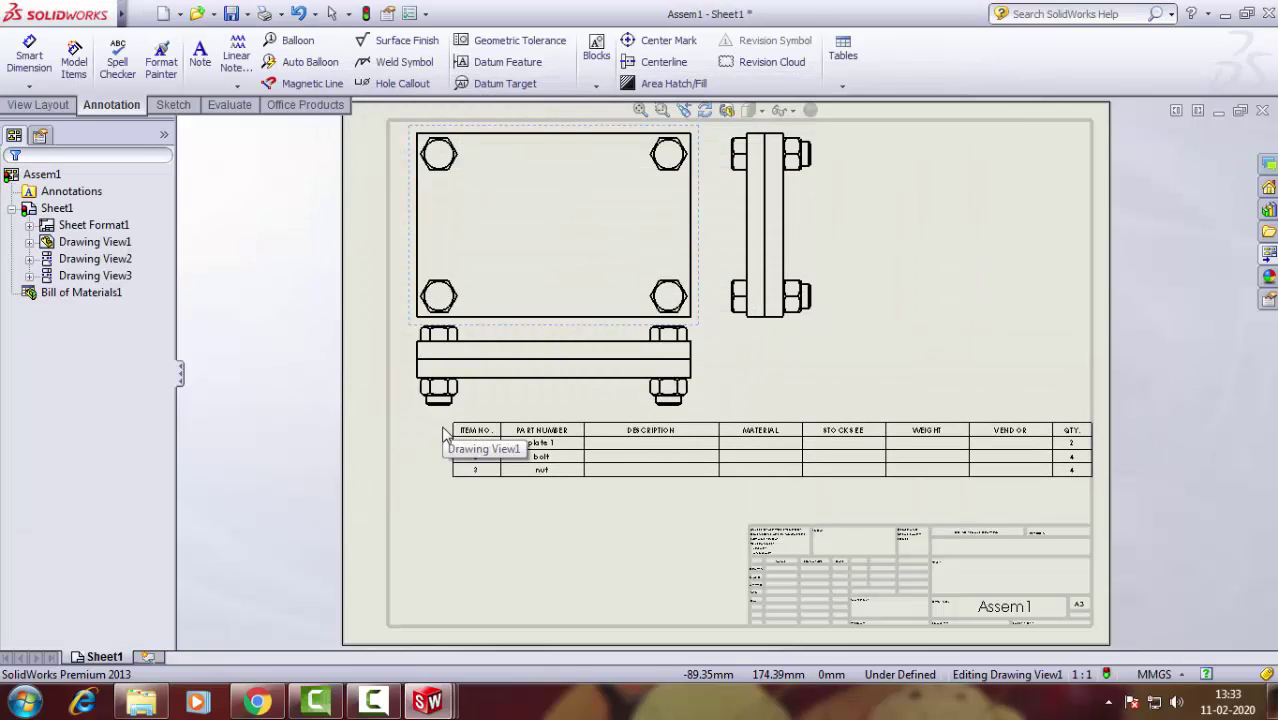
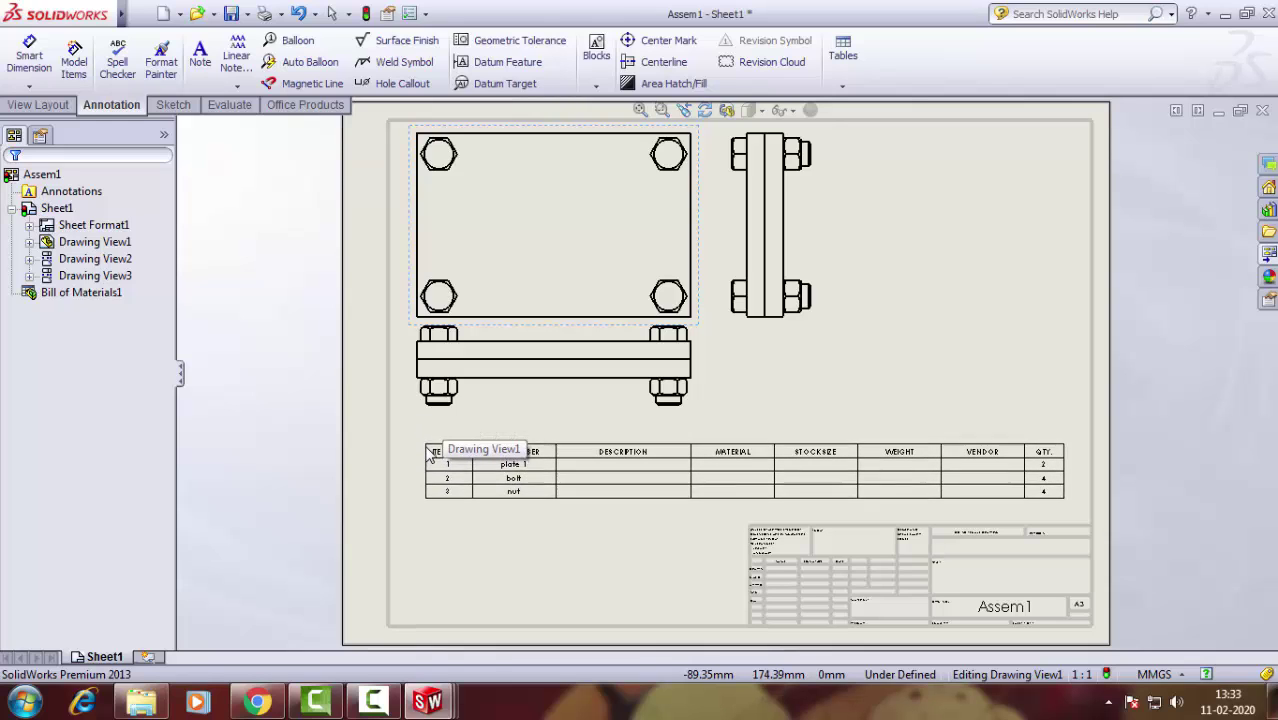
# Place the Bill of Materials table on the sheet below the three drawing views.
pyautogui.click(430, 455)
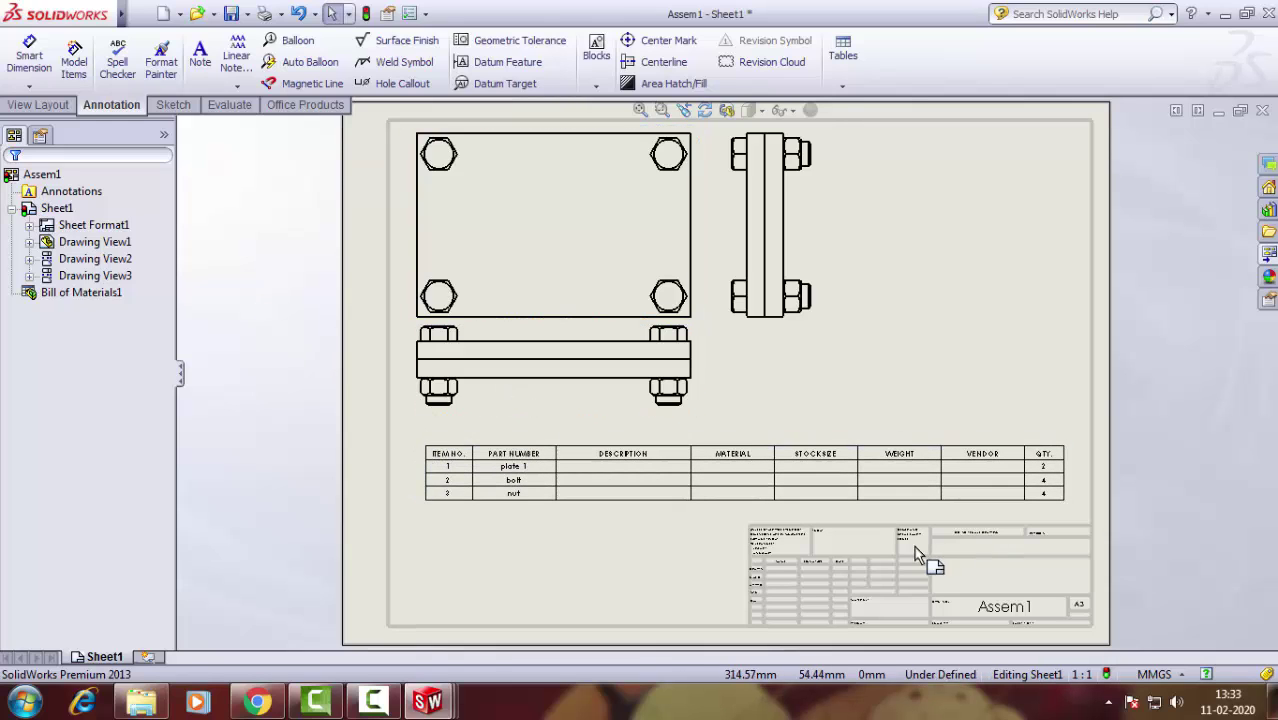
pyautogui.scroll(-3, 920, 580)
pyautogui.scroll(3, 726, 430)
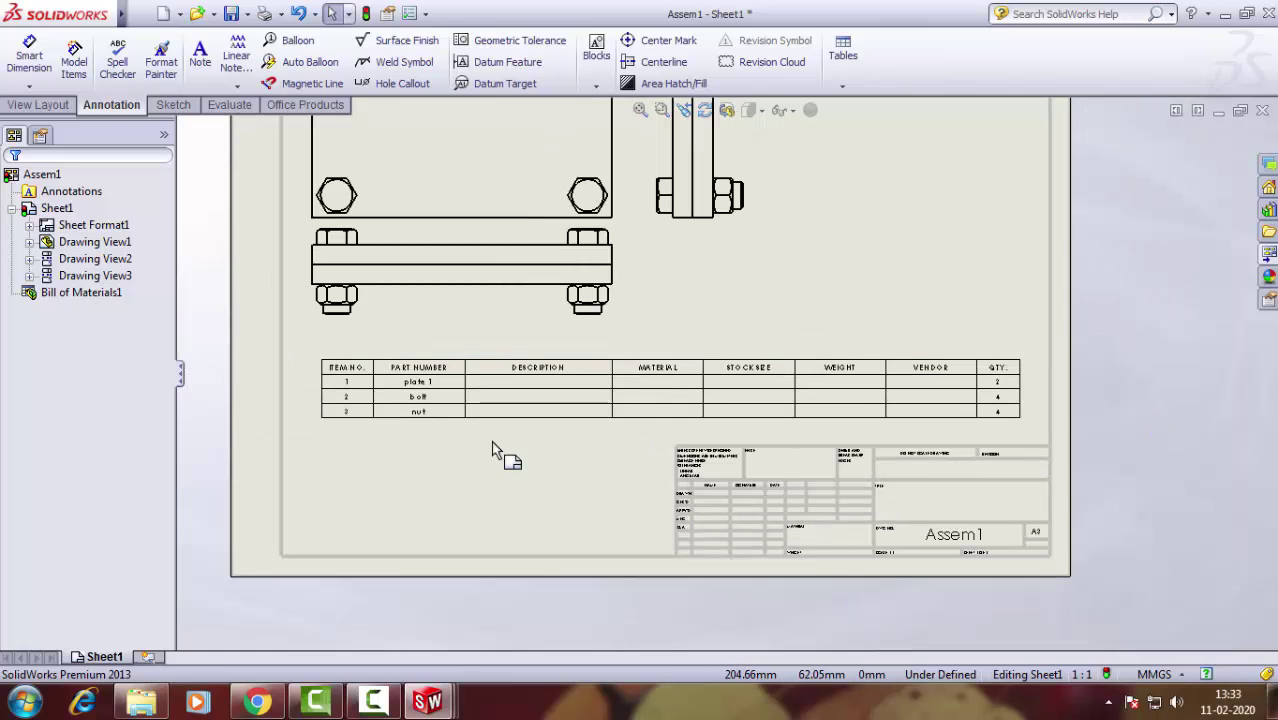
pyautogui.scroll(2, 676, 328)
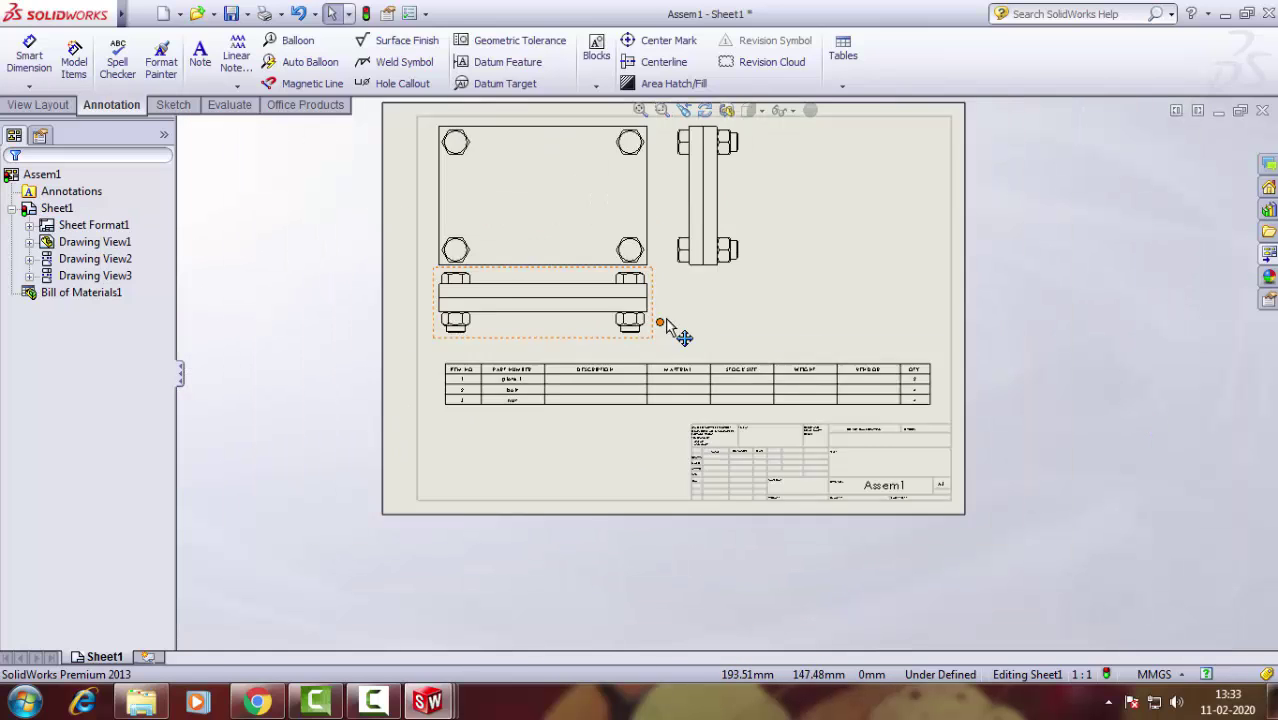
# Open plate 1.sldprt from its row in the Bill of Materials.
pyautogui.click(628, 258)
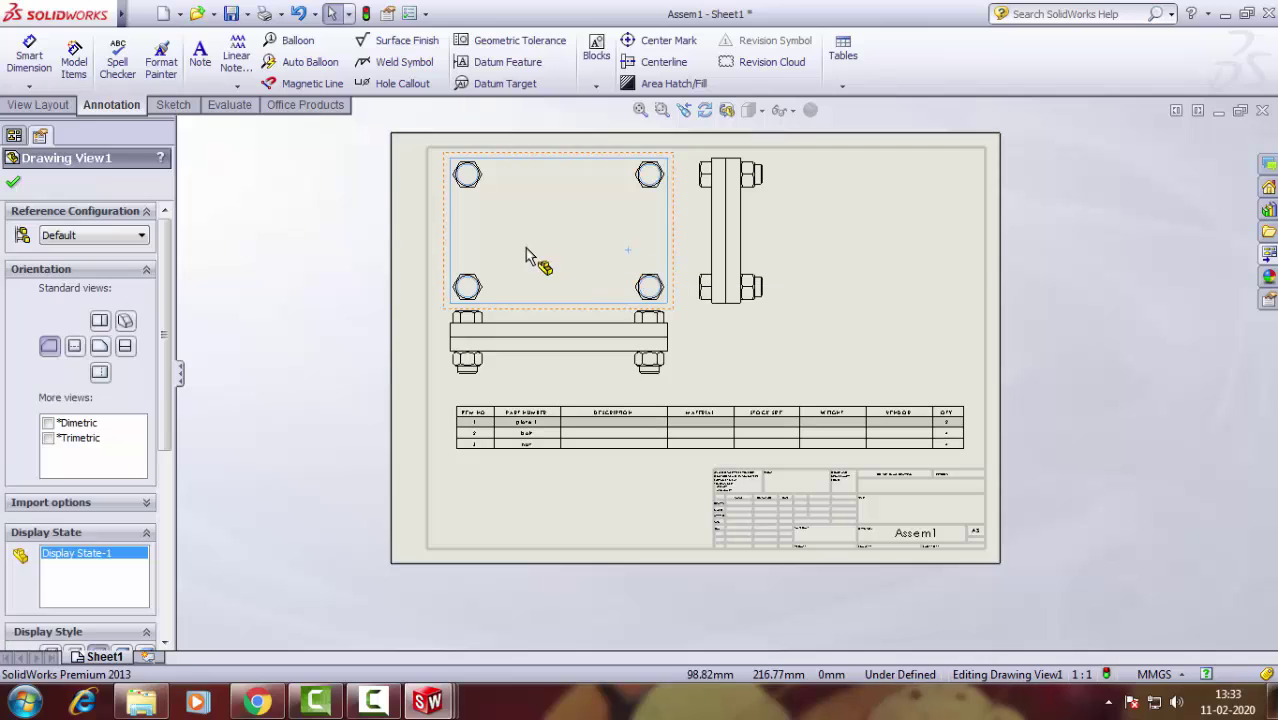
pyautogui.click(13, 181)
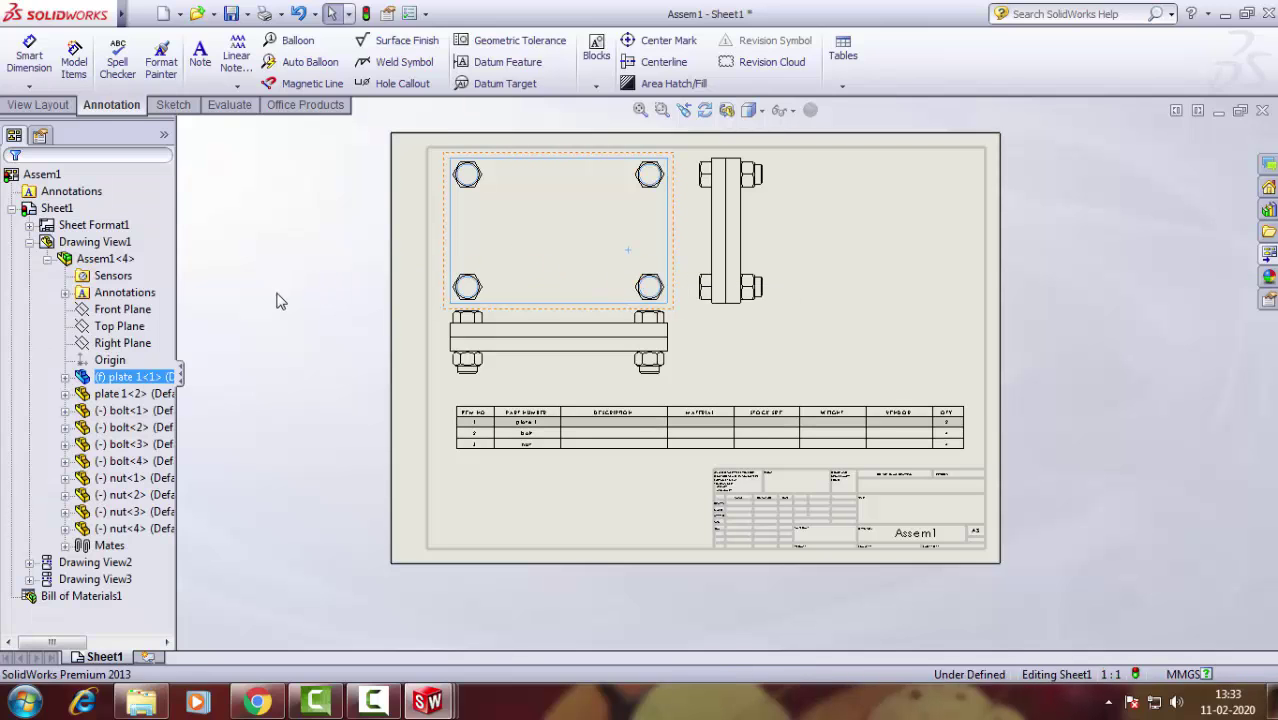
pyautogui.scroll(-2, 685, 319)
pyautogui.click(472, 480)
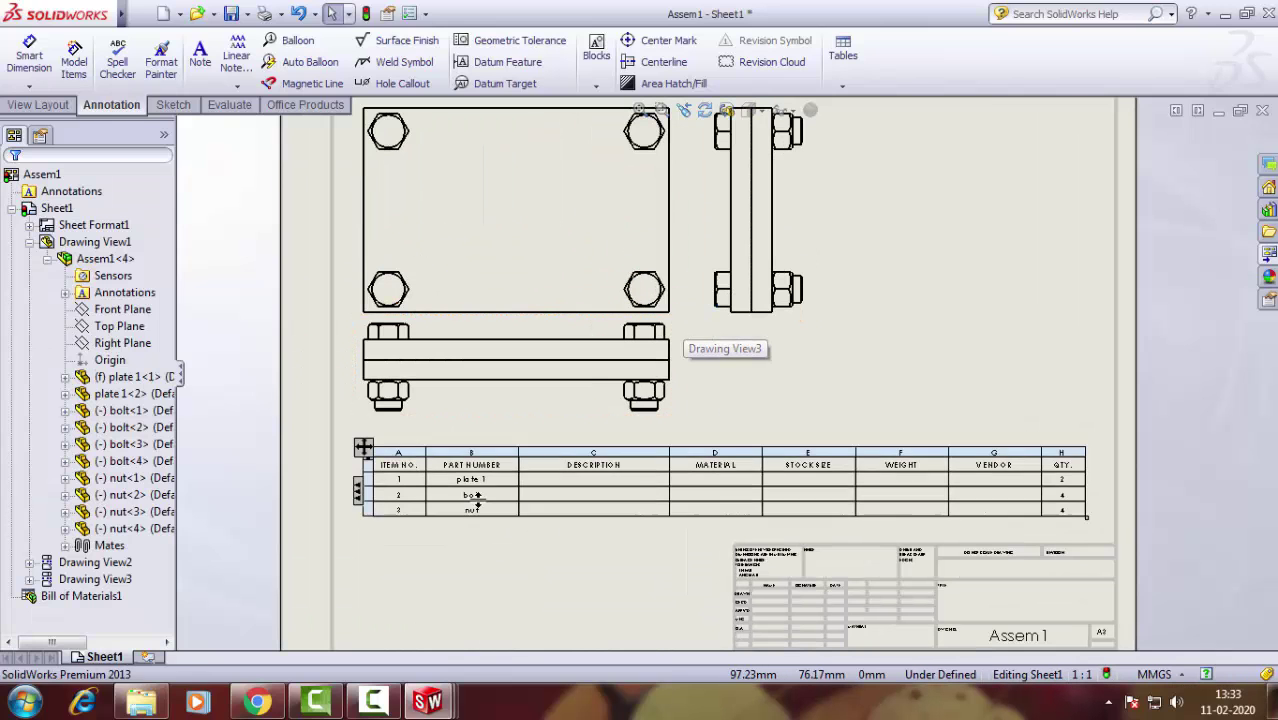
pyautogui.click(472, 480)
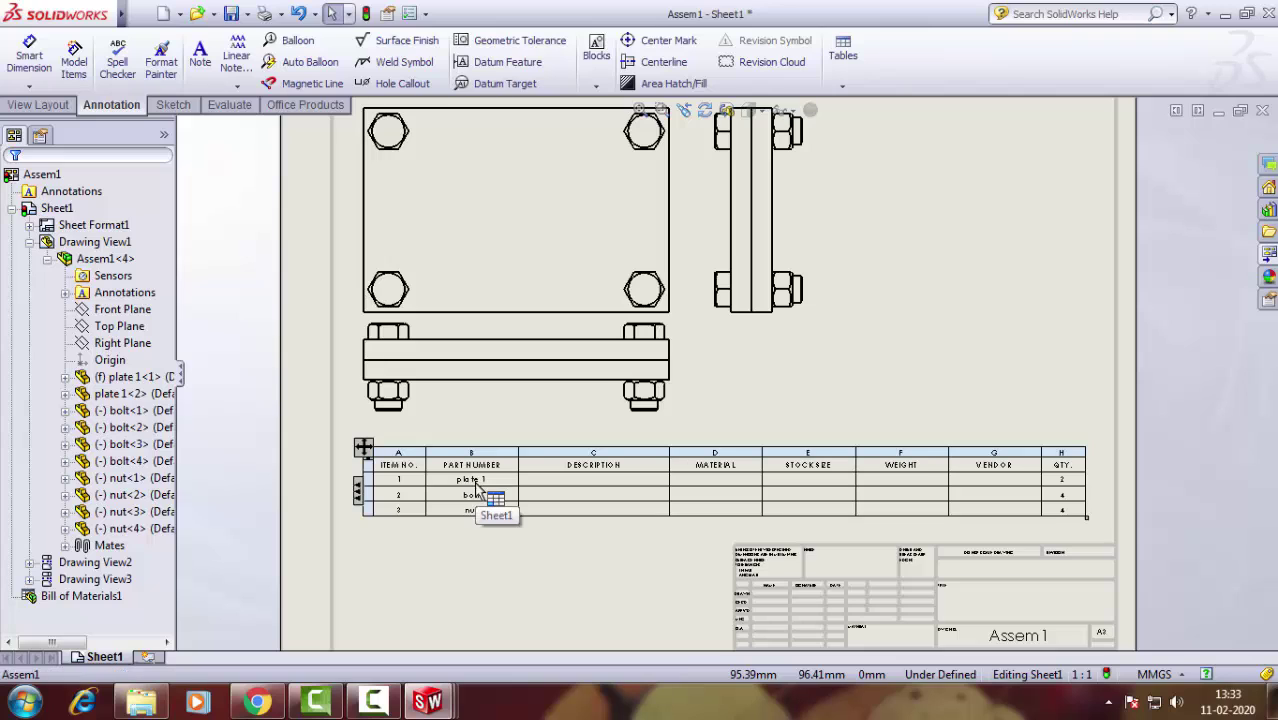
pyautogui.rightClick(474, 481)
pyautogui.click(555, 244)
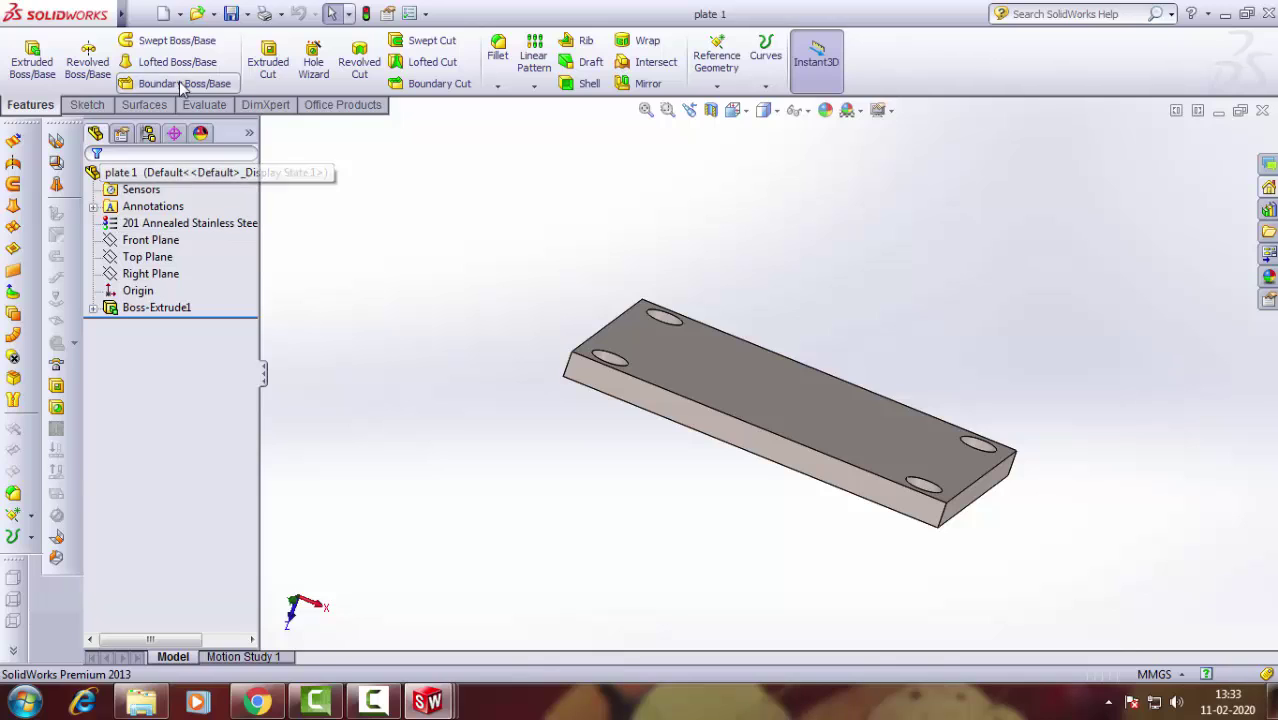
# Add a custom Material property to plate 1, linked to its assigned material.
pyautogui.moveTo(60, 14)
pyautogui.click(141, 14)
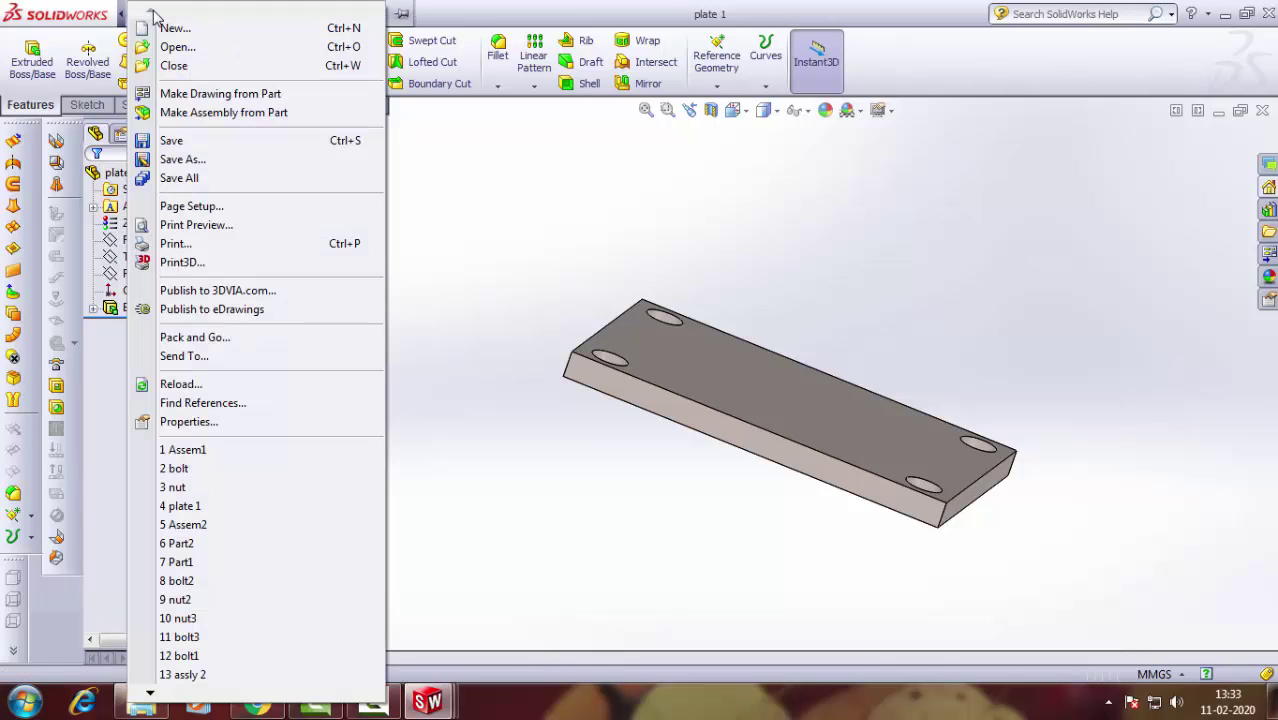
pyautogui.click(482, 160)
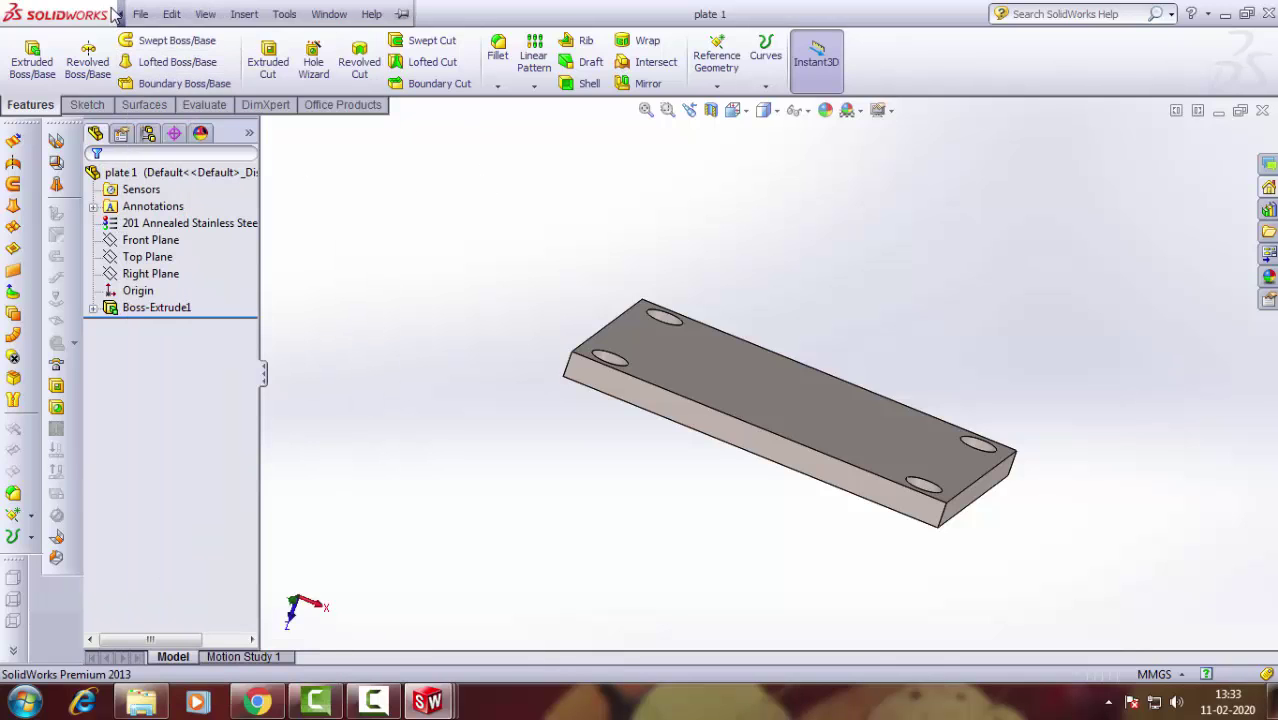
pyautogui.click(133, 14)
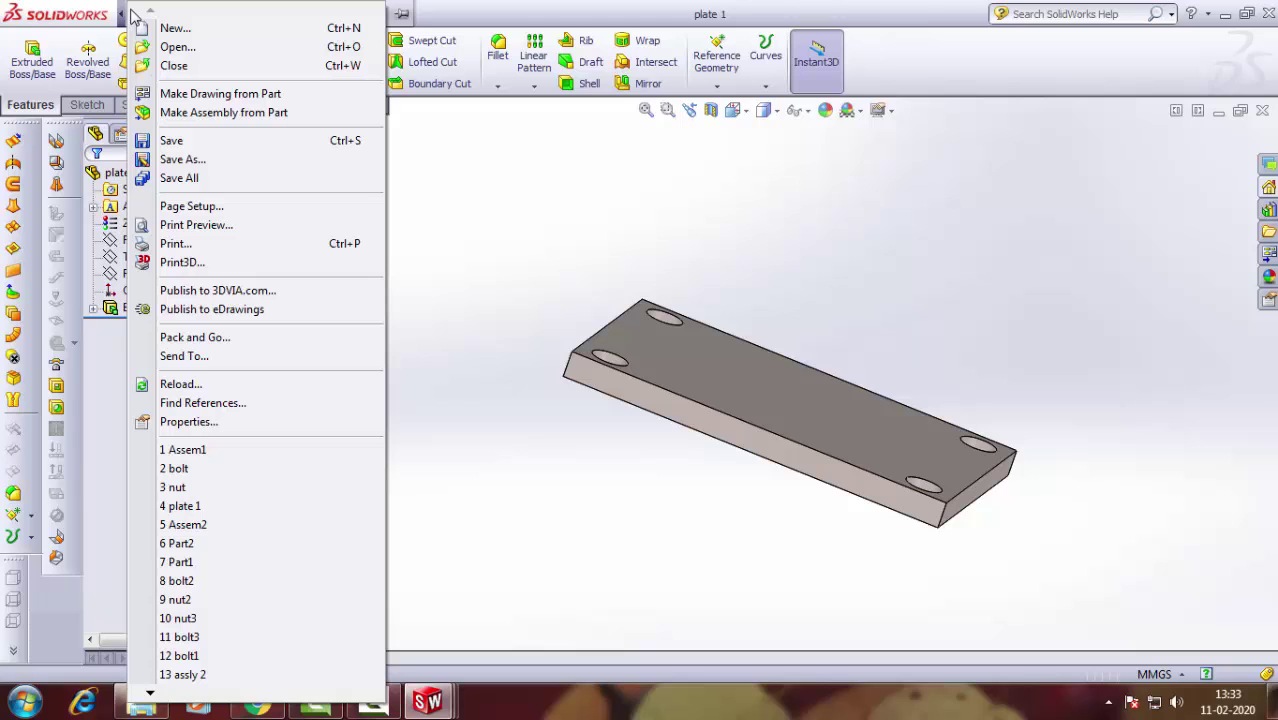
pyautogui.click(211, 436)
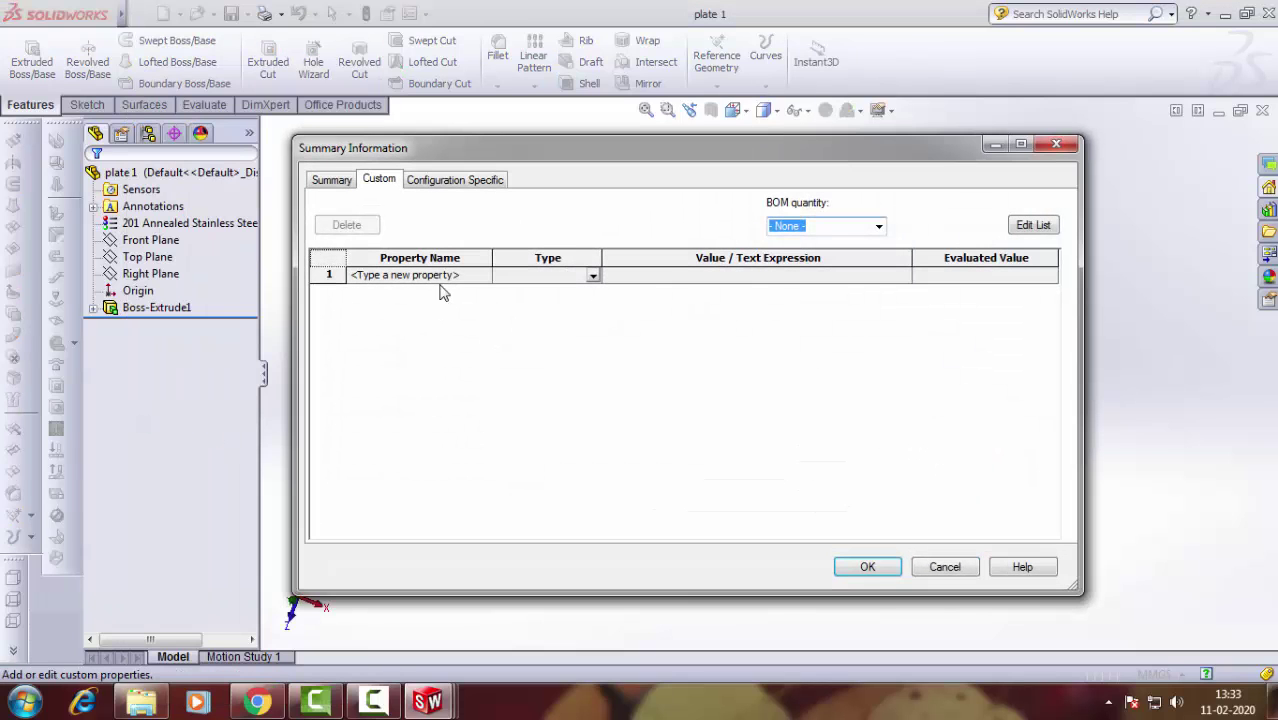
pyautogui.click(425, 285)
pyautogui.click(484, 277)
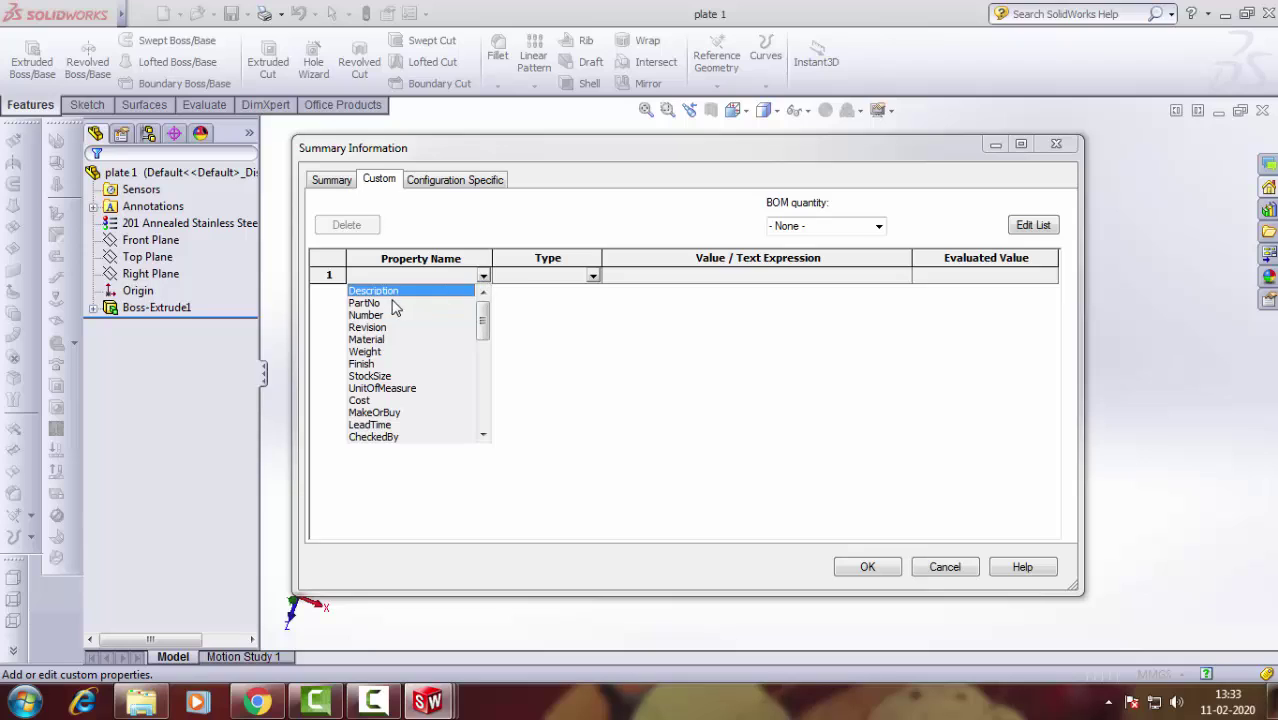
pyautogui.click(366, 339)
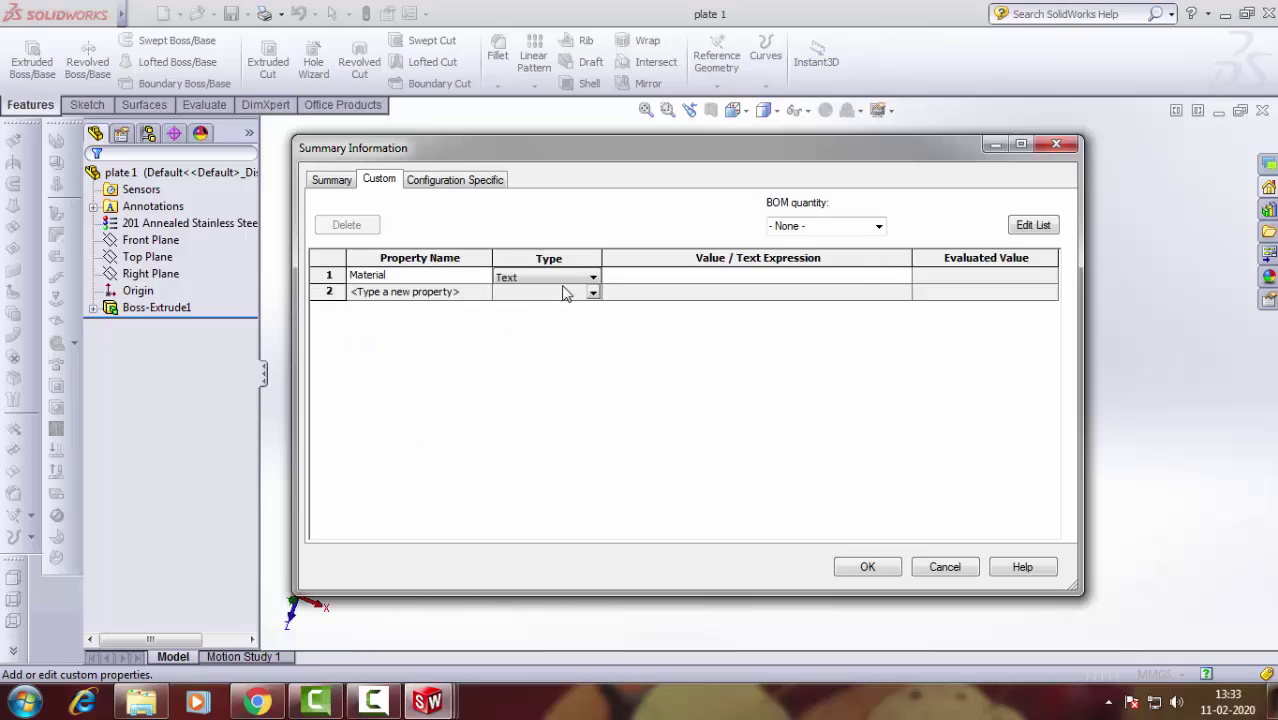
pyautogui.click(746, 285)
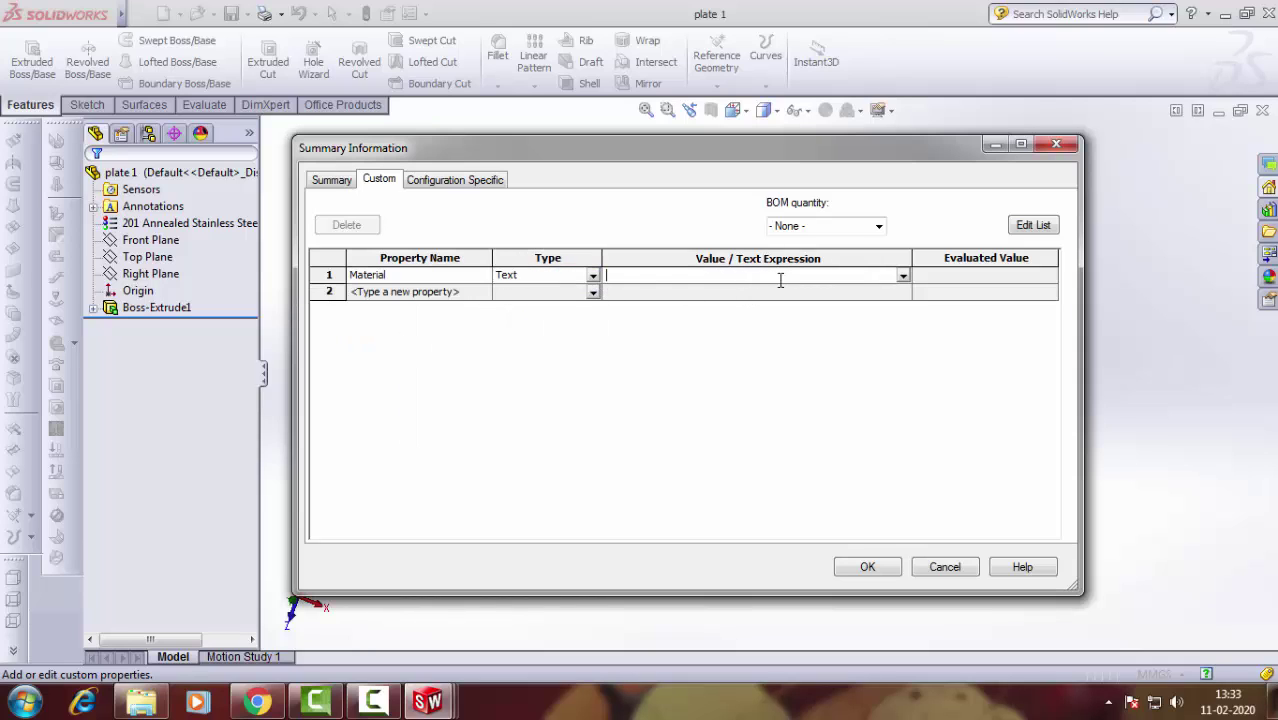
pyautogui.click(902, 277)
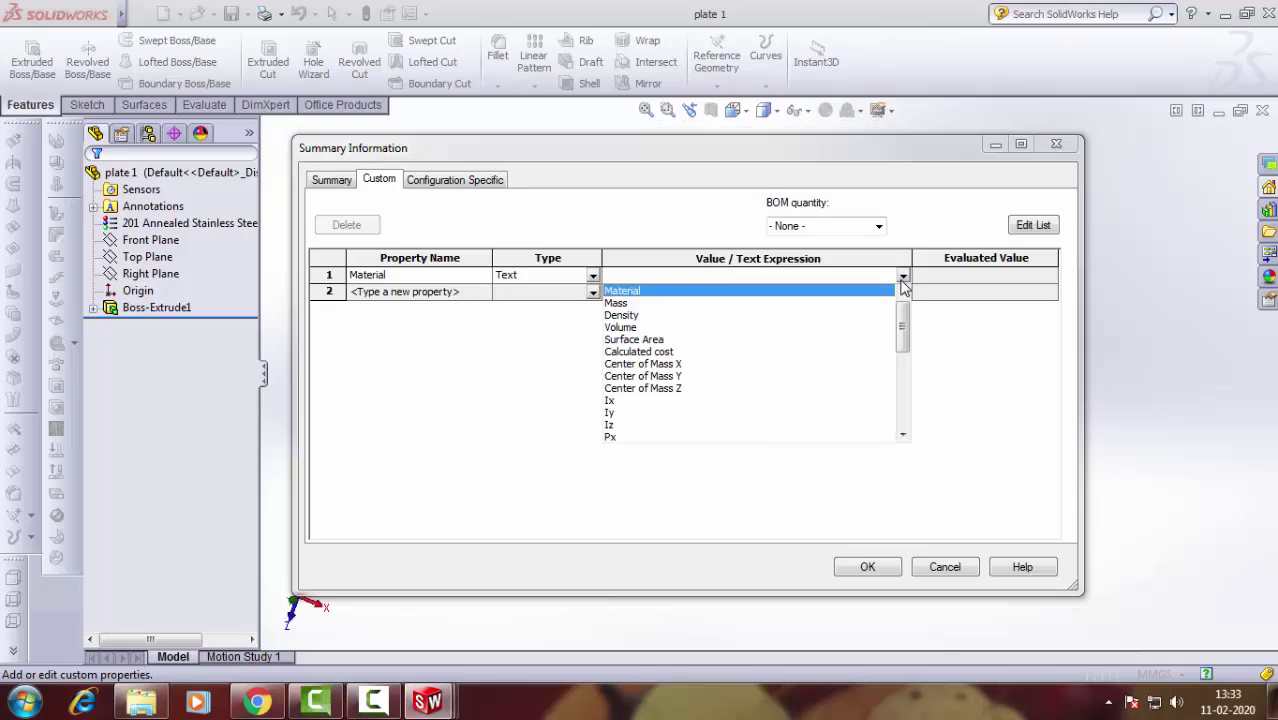
pyautogui.click(636, 292)
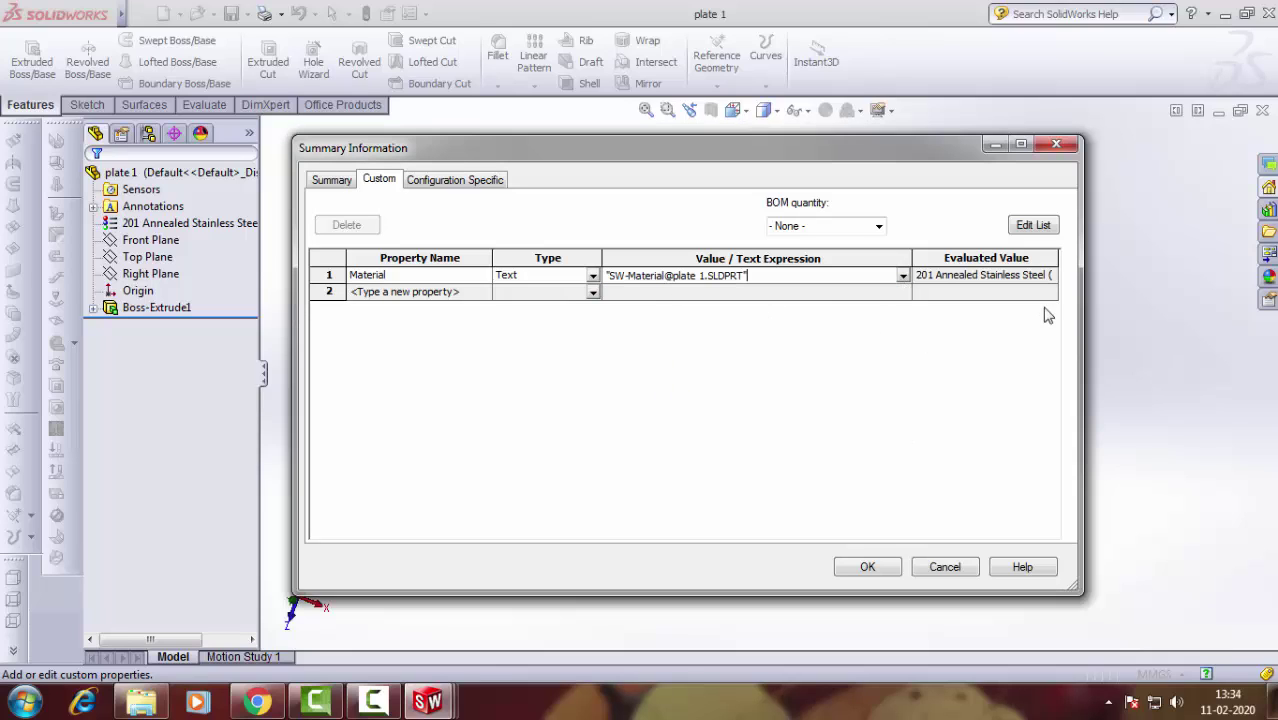
# Add a custom Weight property linked to the part's mass, evaluating to 1130.60.
pyautogui.click(364, 300)
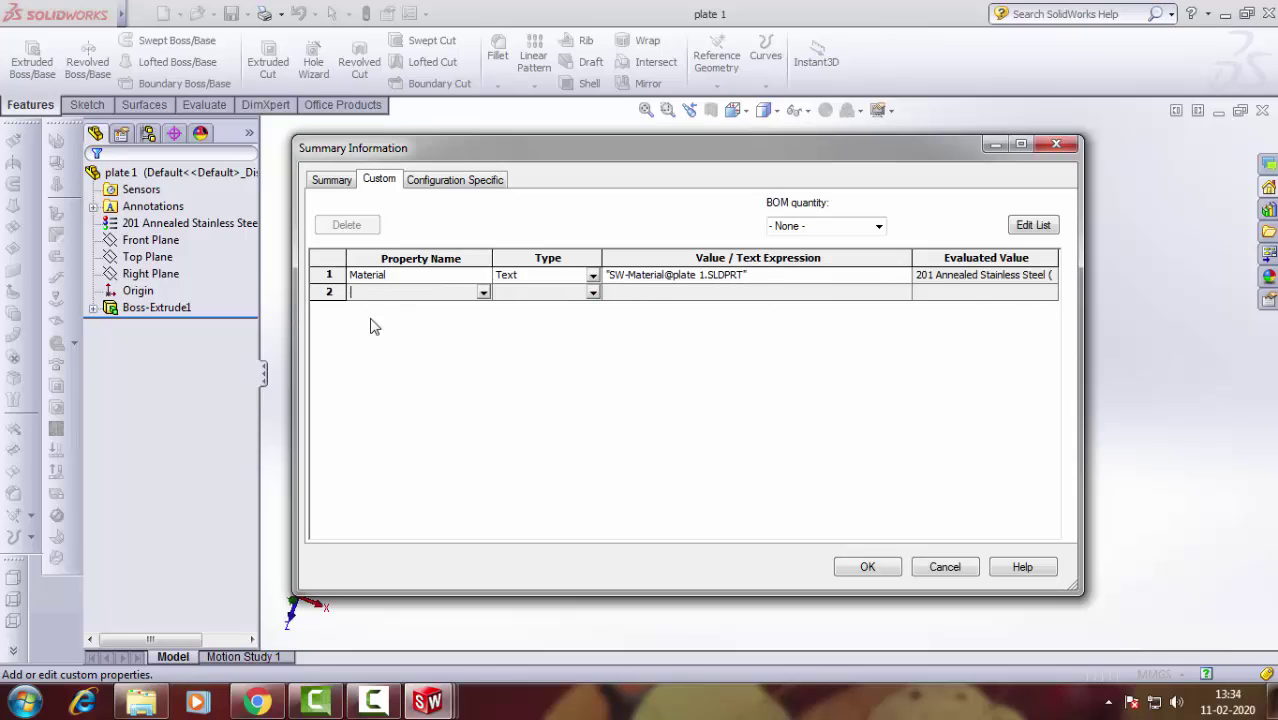
pyautogui.click(483, 293)
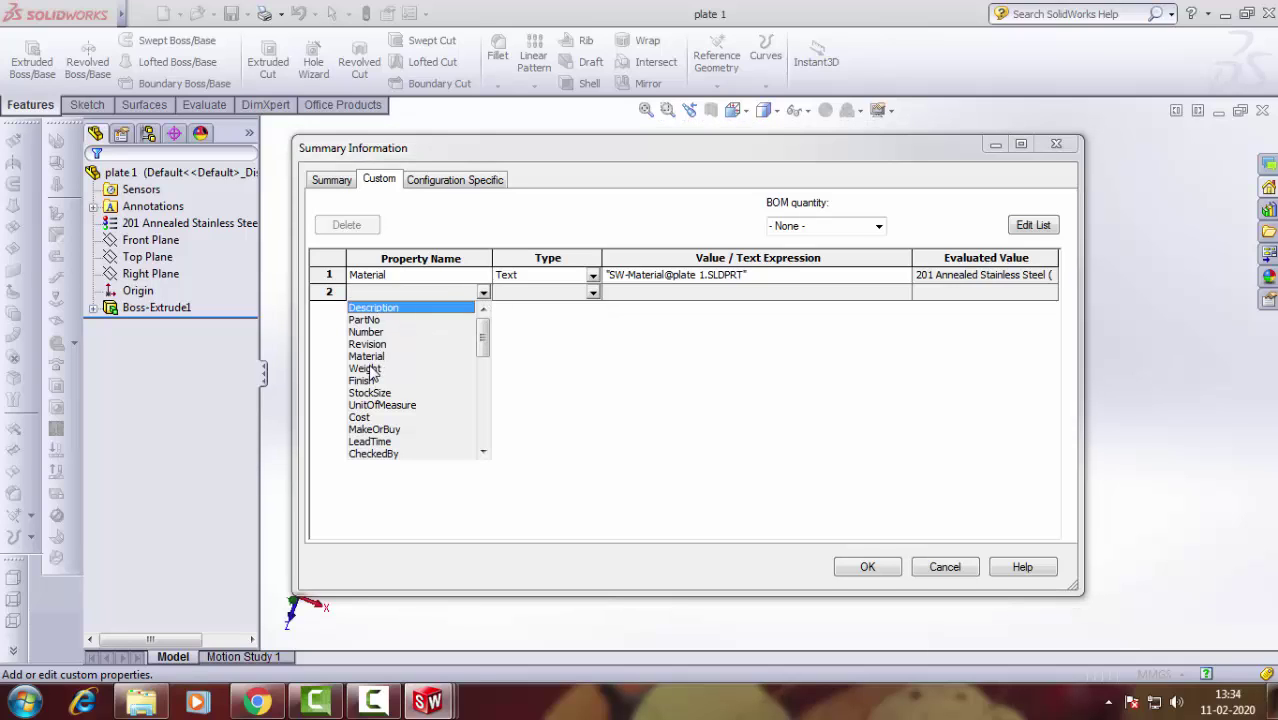
pyautogui.click(364, 369)
pyautogui.click(594, 300)
pyautogui.click(594, 300)
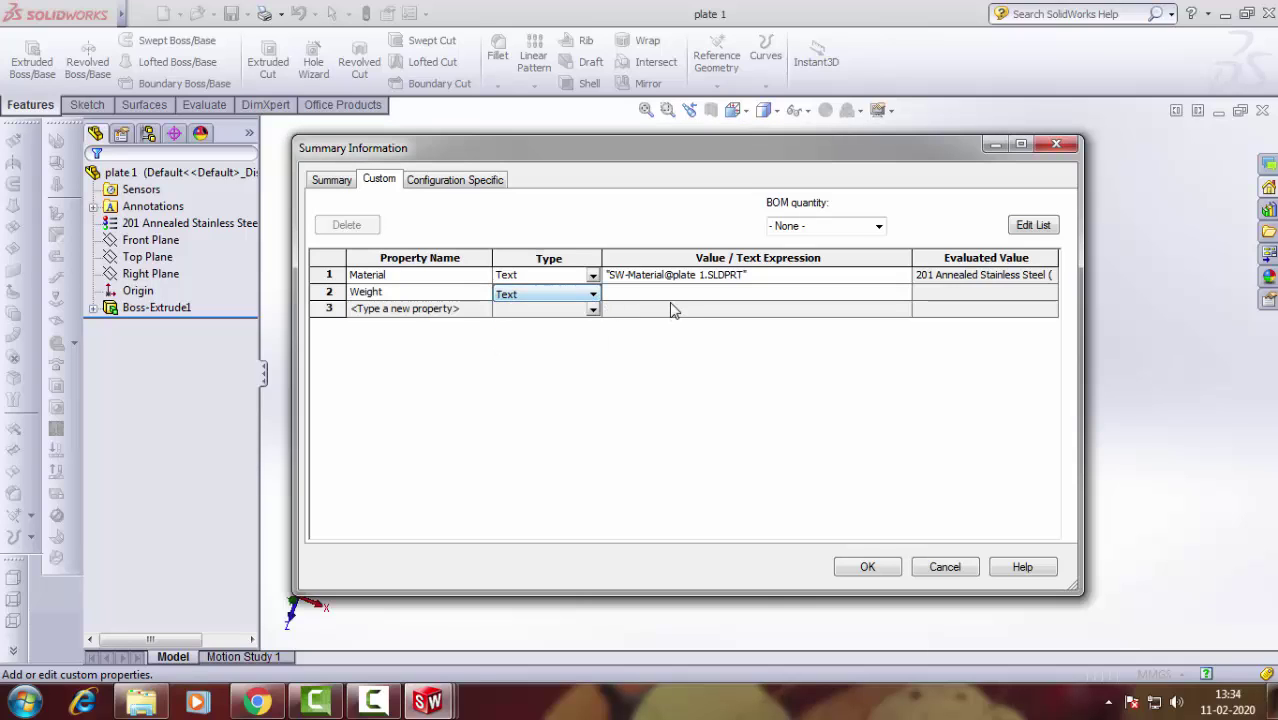
pyautogui.click(656, 302)
pyautogui.click(903, 293)
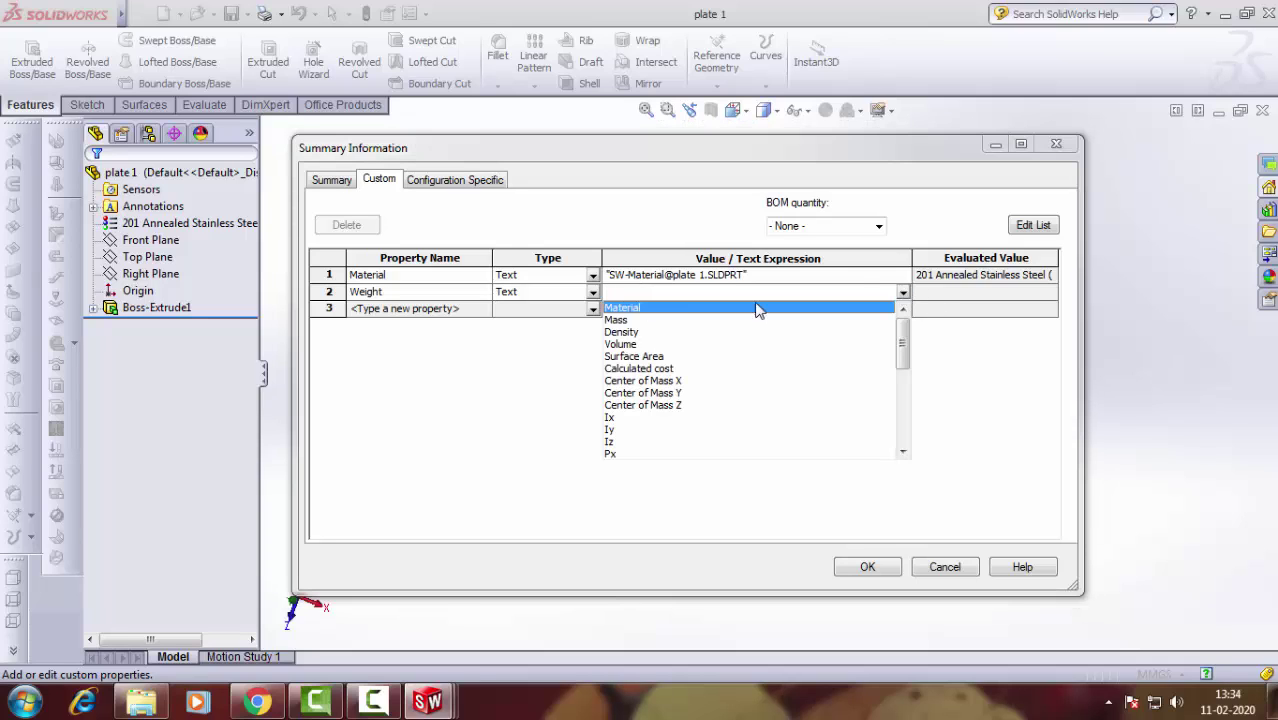
pyautogui.click(630, 321)
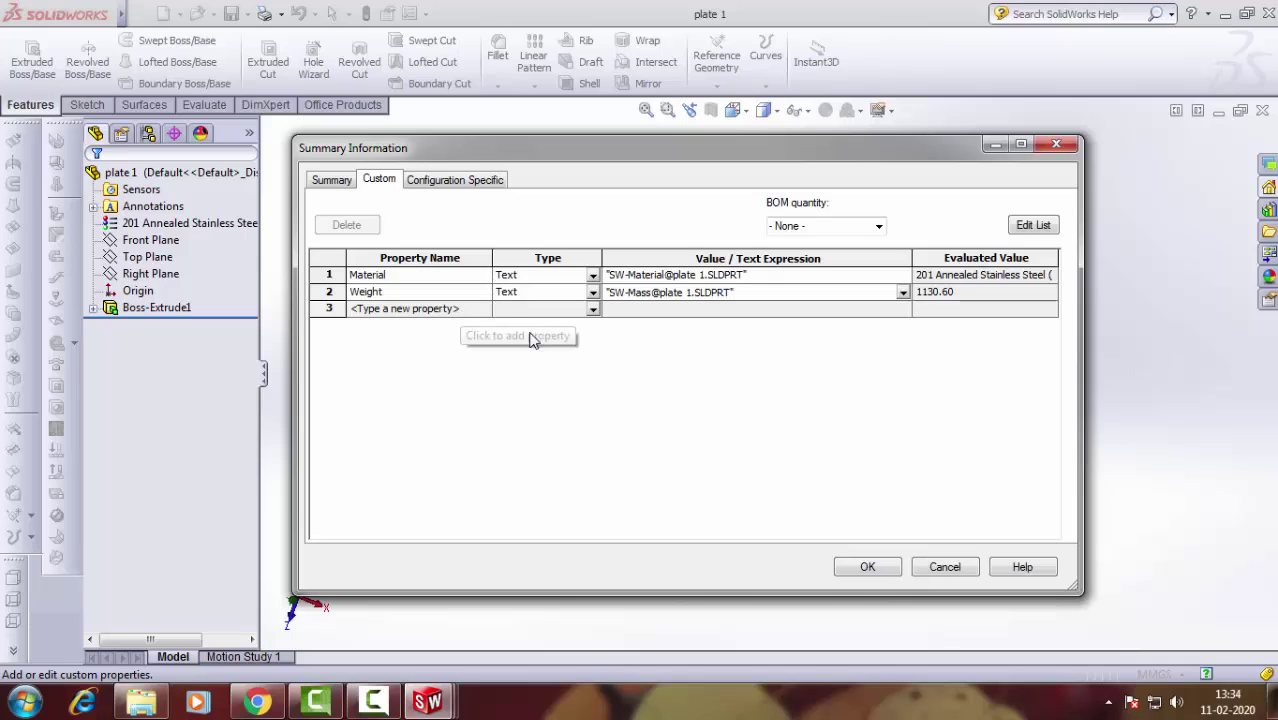
pyautogui.click(455, 311)
pyautogui.click(482, 311)
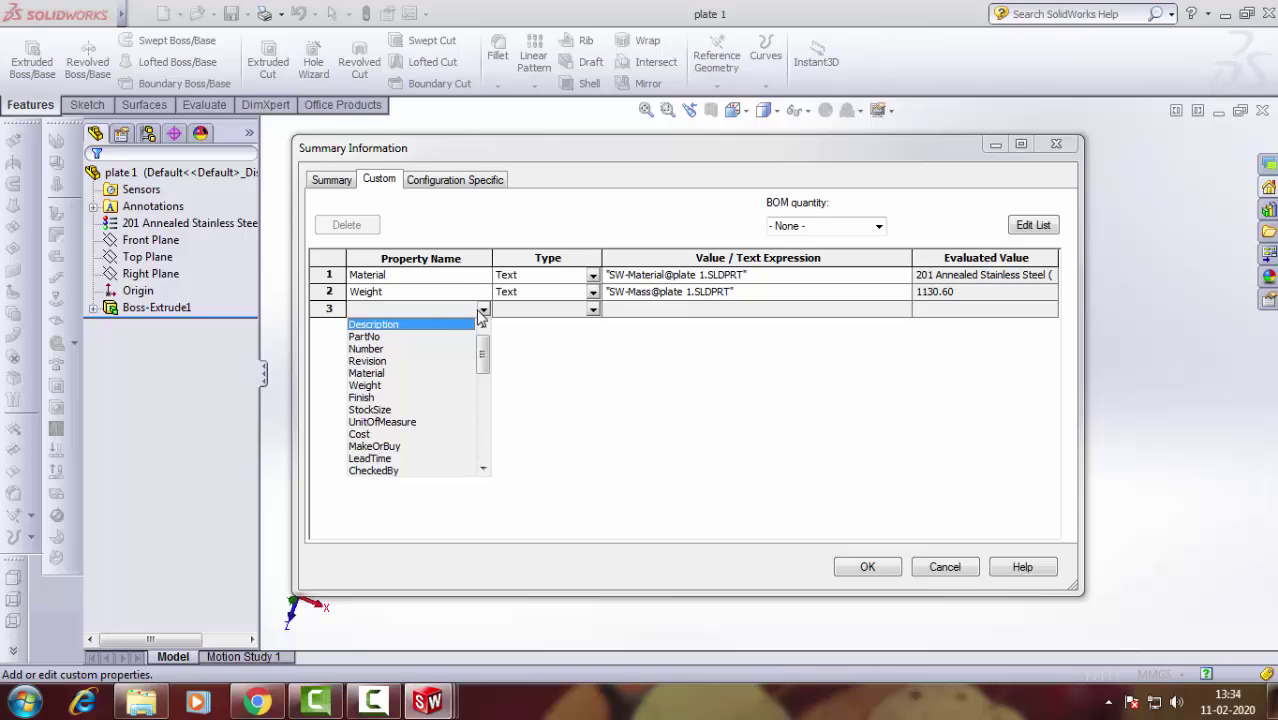
pyautogui.click(567, 416)
# Confirm plate 1's custom properties, save the part, and return to the Assem1 drawing.
pyautogui.click(865, 567)
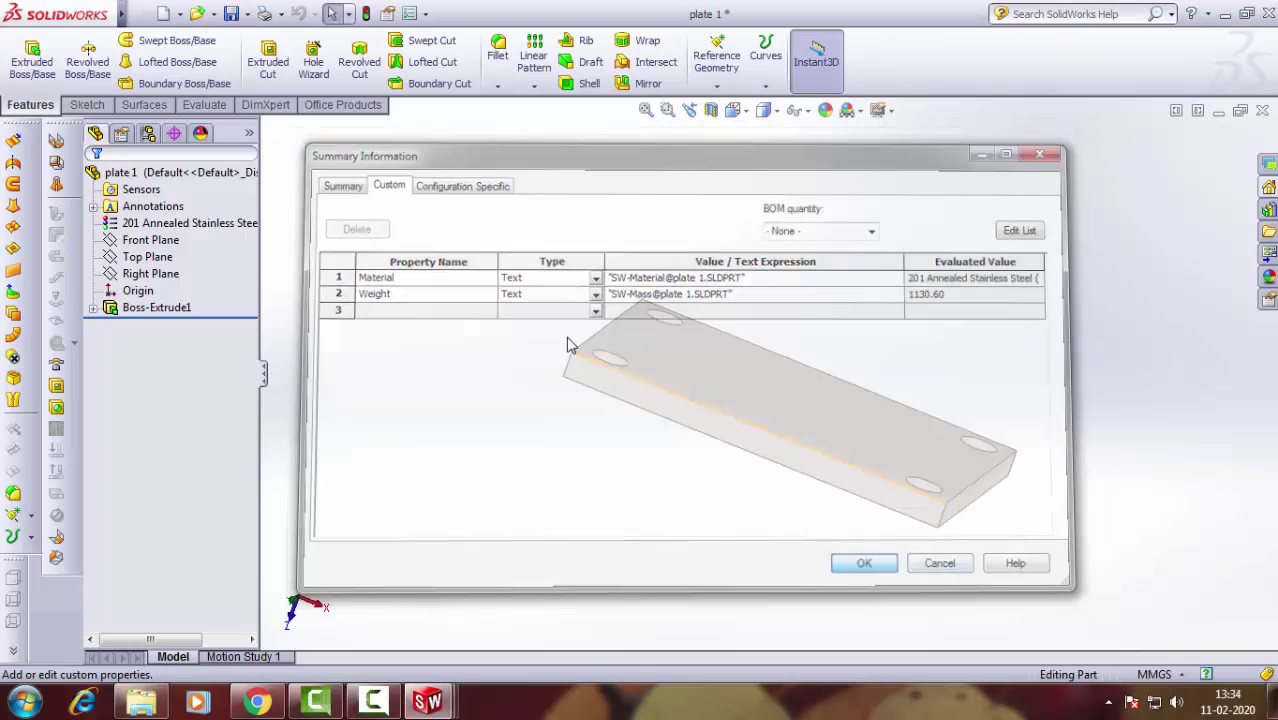
pyautogui.click(231, 13)
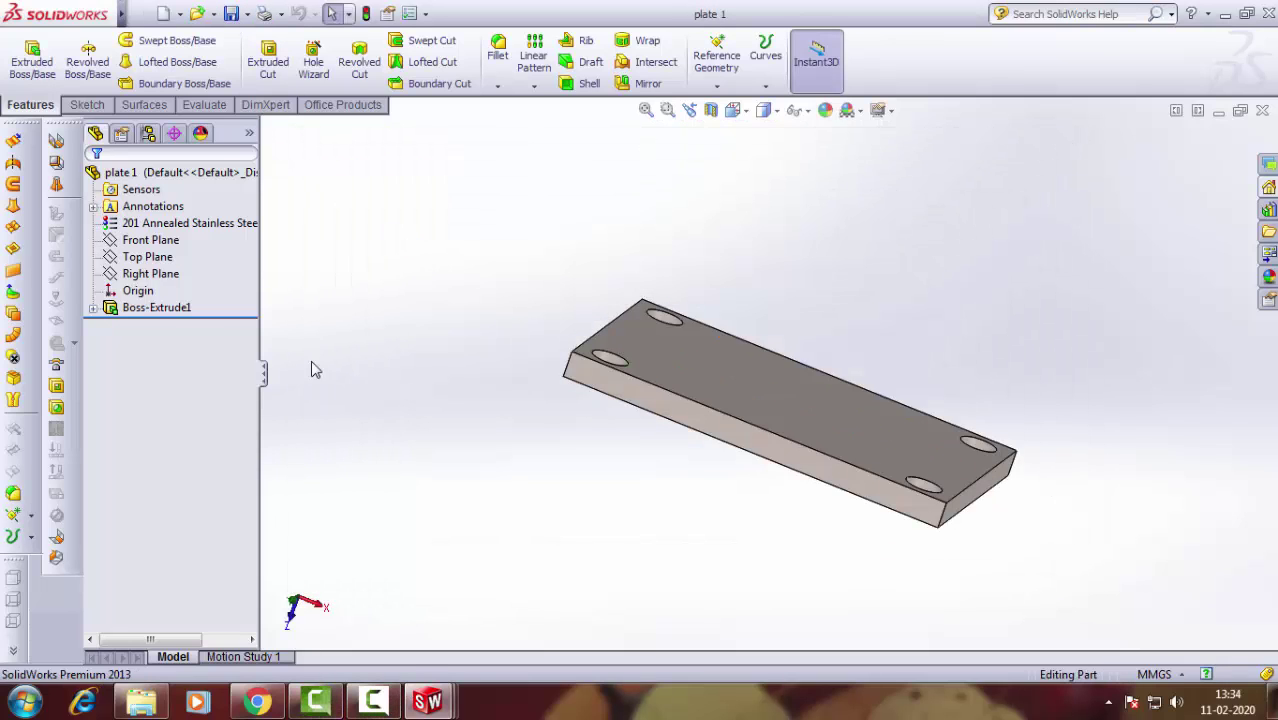
pyautogui.moveTo(428, 701)
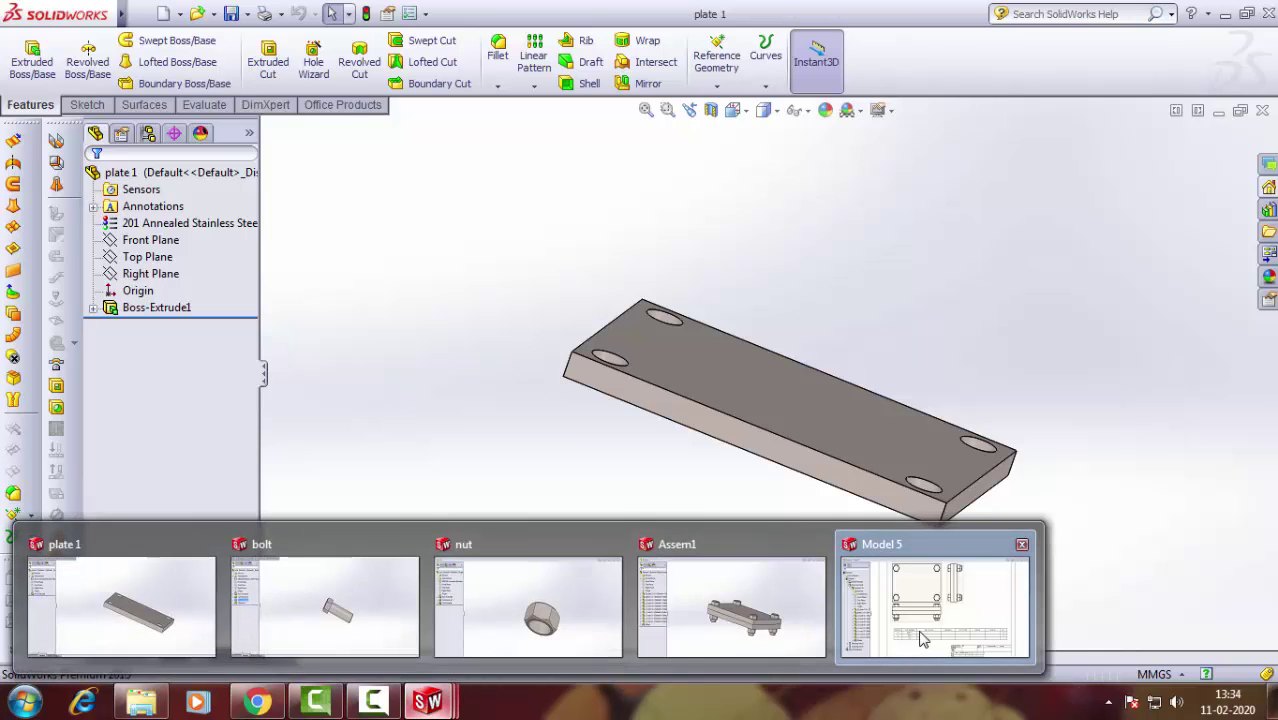
pyautogui.click(900, 590)
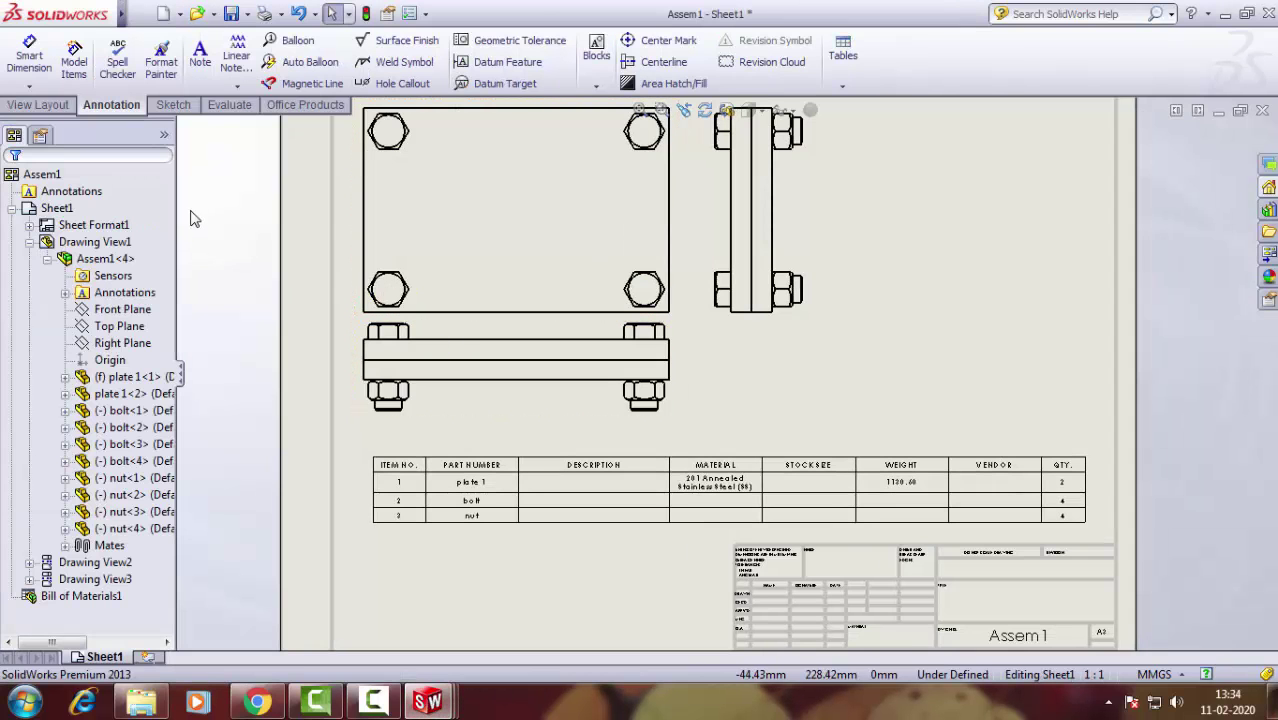
# Open bolt.sldprt from the bolt row of the Bill of Materials.
pyautogui.click(487, 478)
pyautogui.click(480, 503)
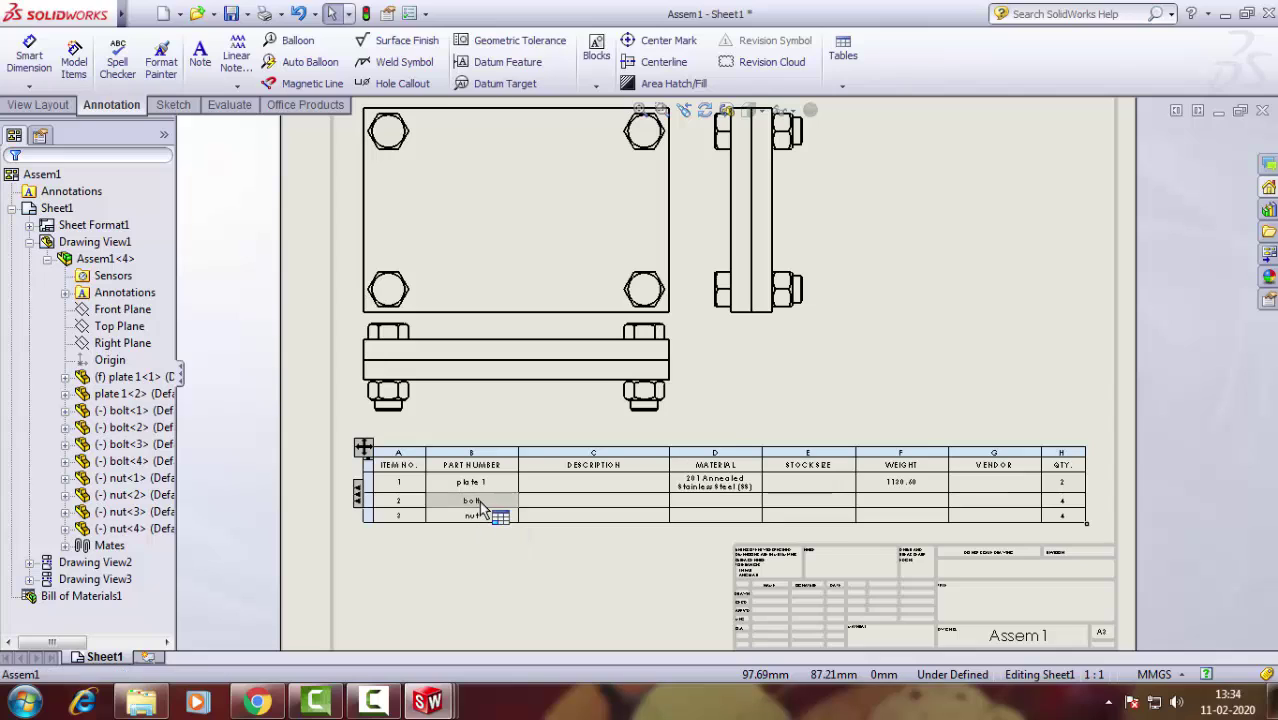
pyautogui.rightClick(481, 505)
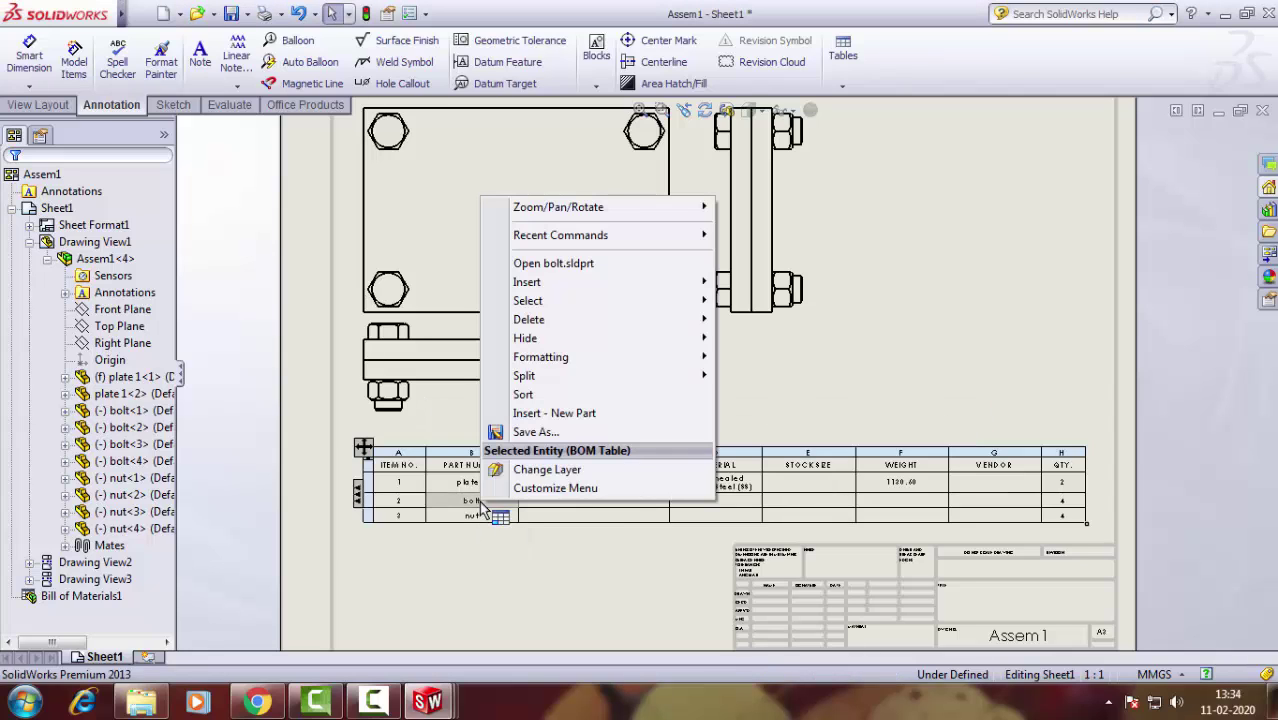
pyautogui.click(556, 265)
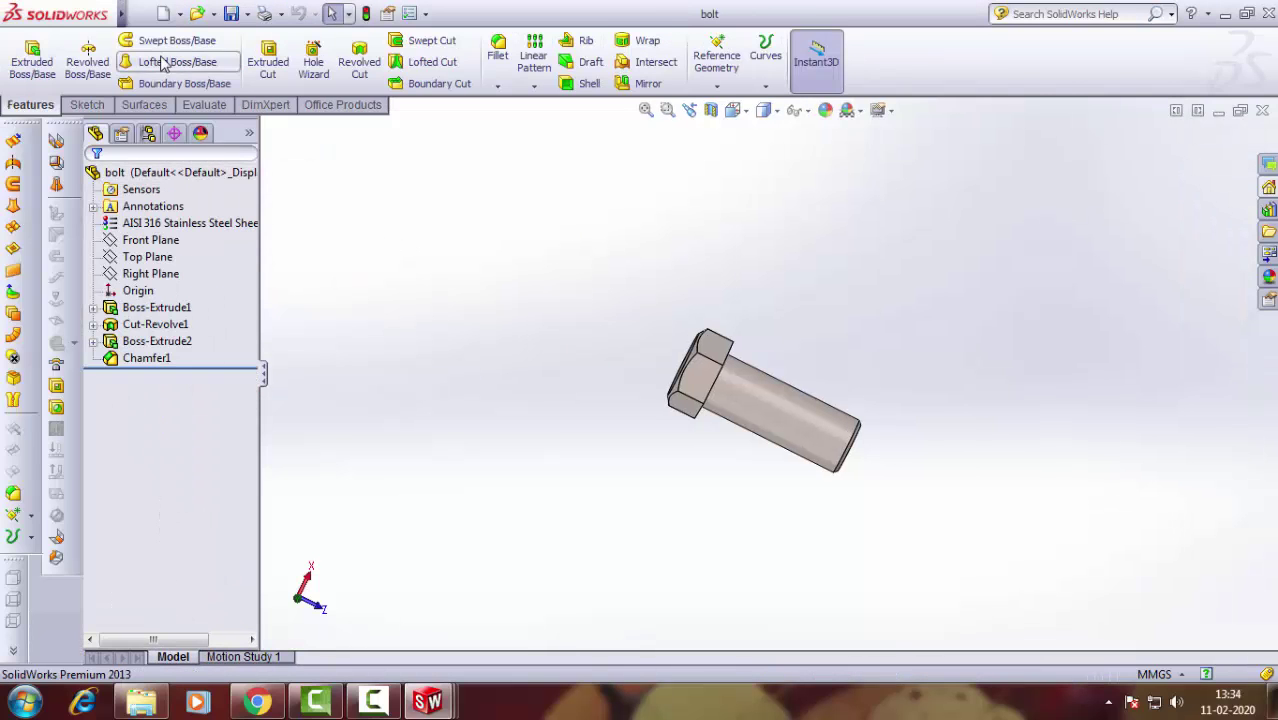
# Add a custom Material property to the bolt linked to AISI 316 Stainless Steel Sheet.
pyautogui.moveTo(55, 14)
pyautogui.click(143, 13)
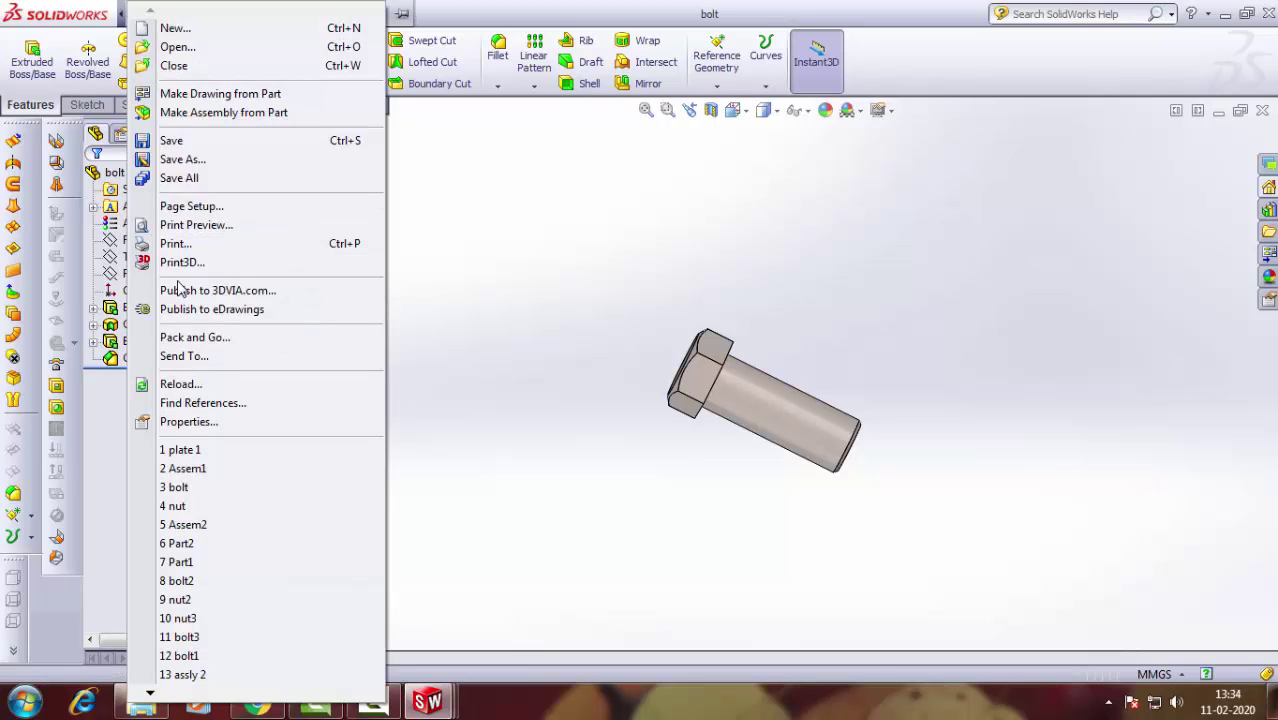
pyautogui.click(201, 421)
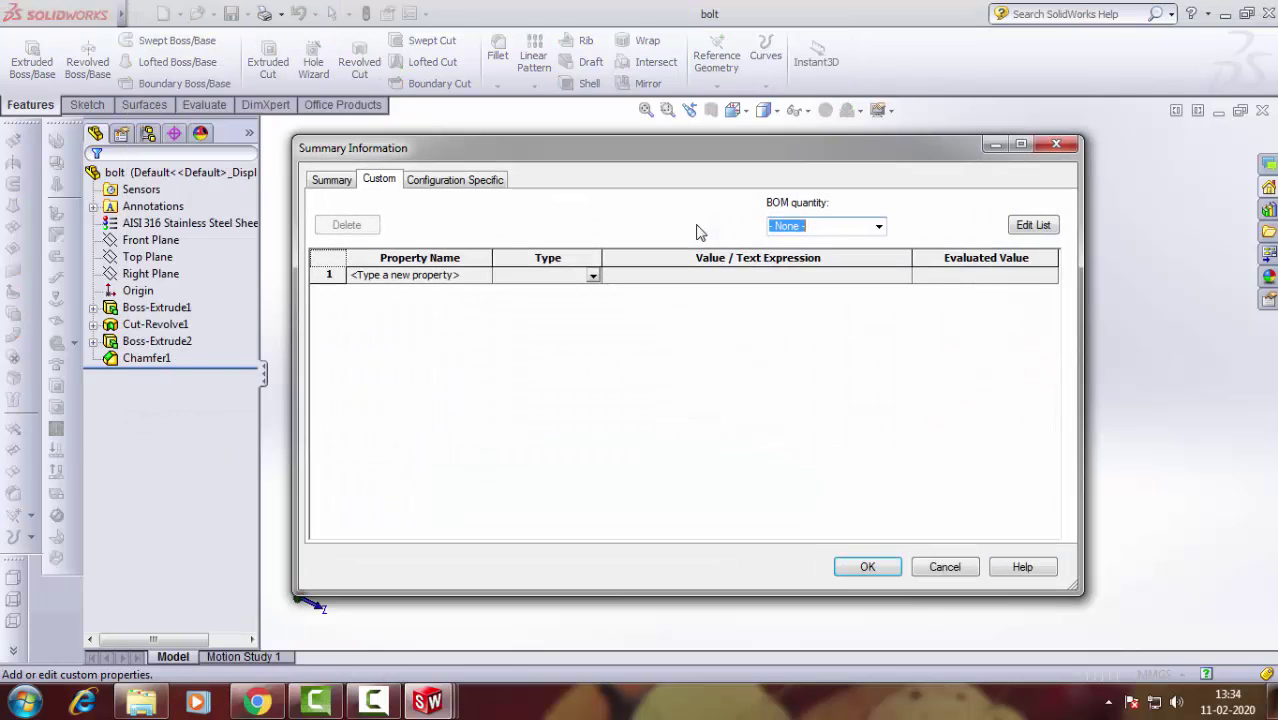
pyautogui.click(436, 277)
pyautogui.click(484, 276)
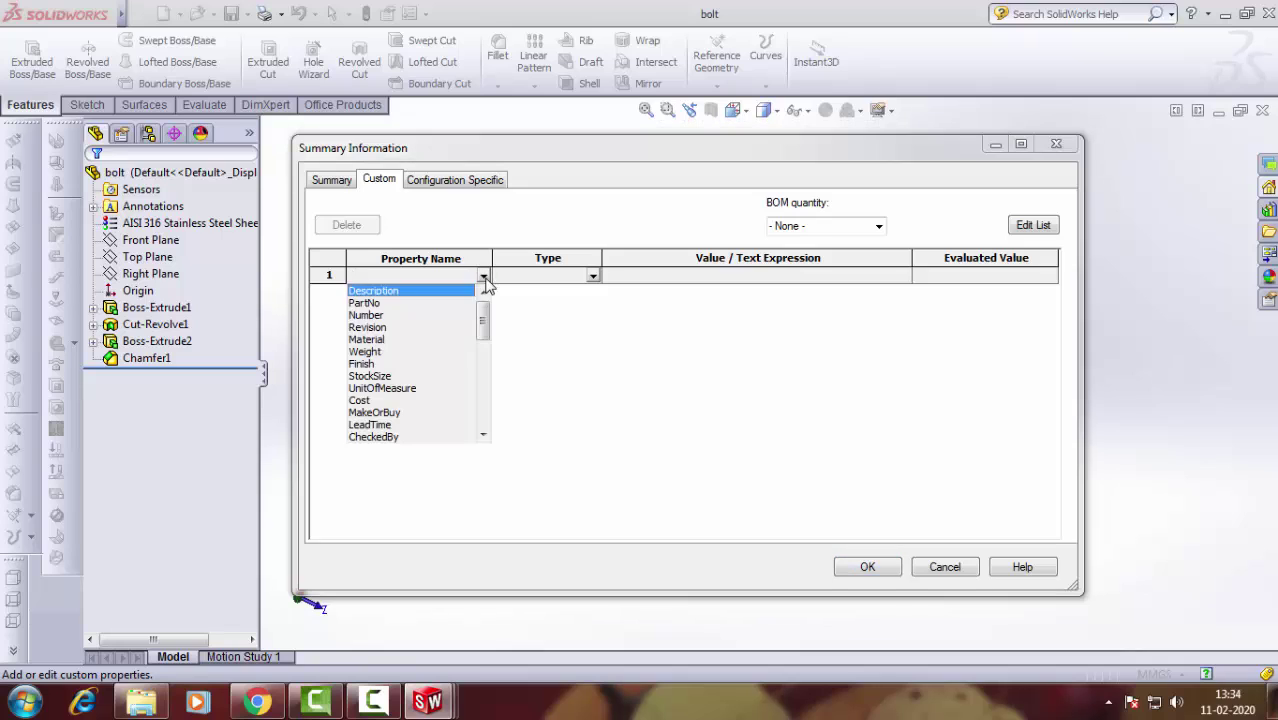
pyautogui.click(386, 340)
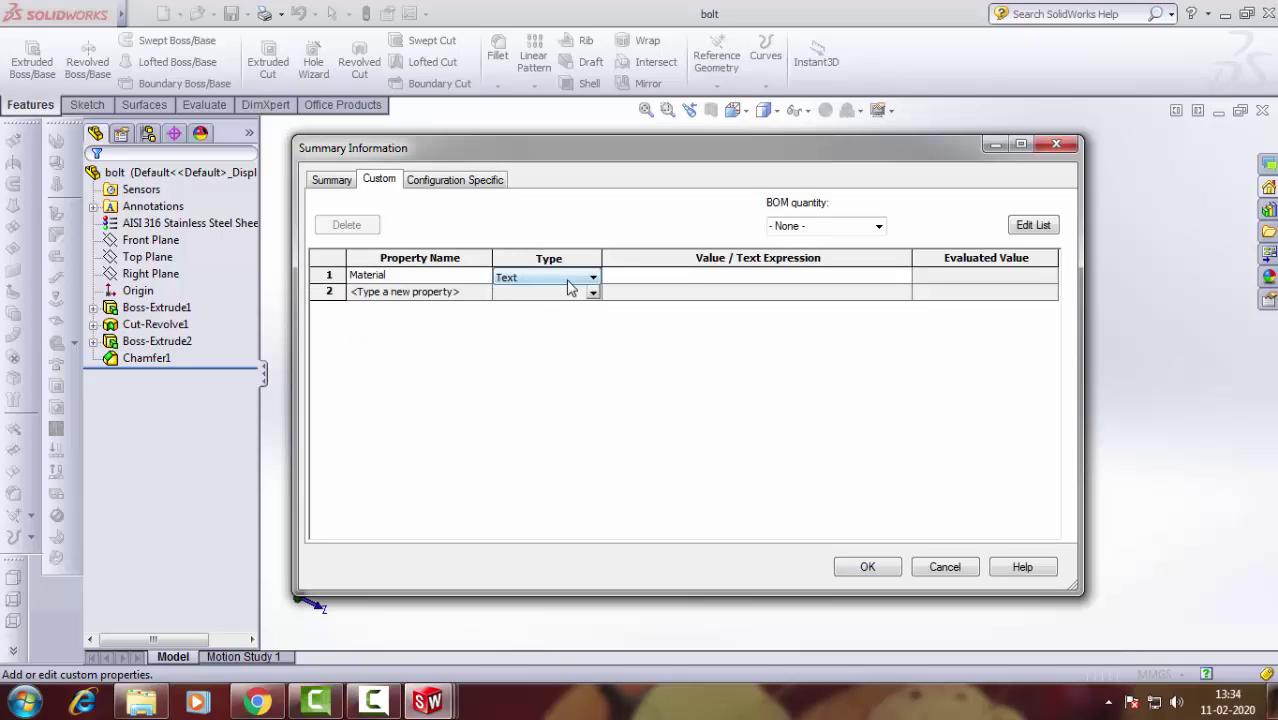
pyautogui.click(682, 276)
pyautogui.click(902, 277)
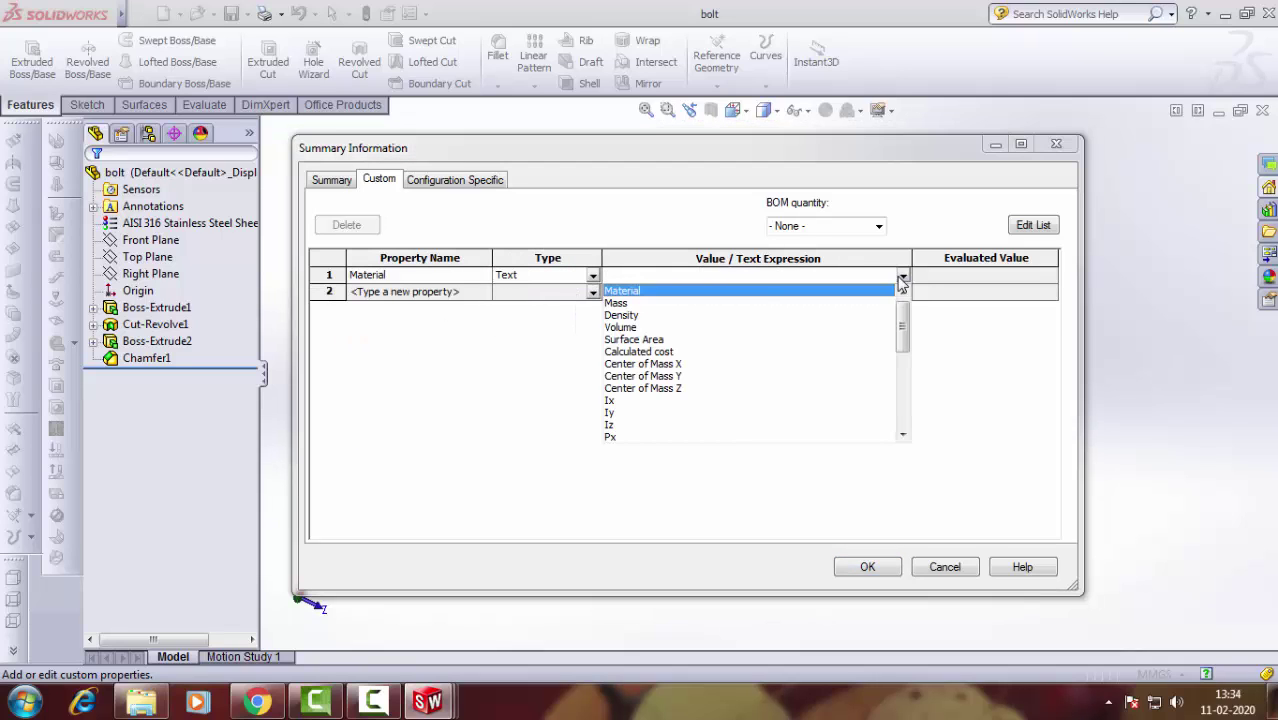
pyautogui.click(622, 290)
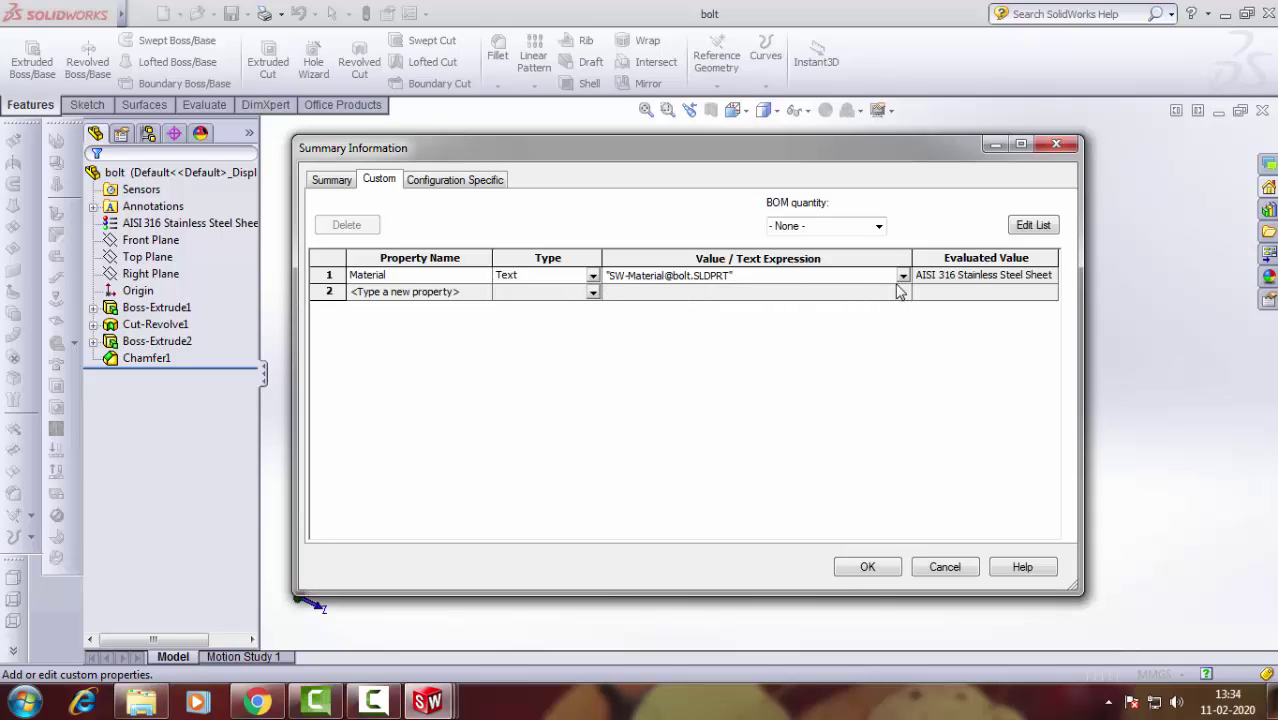
# Add a Weight property linked to the bolt's mass (56.39), then save the bolt part.
pyautogui.click(402, 296)
pyautogui.click(483, 294)
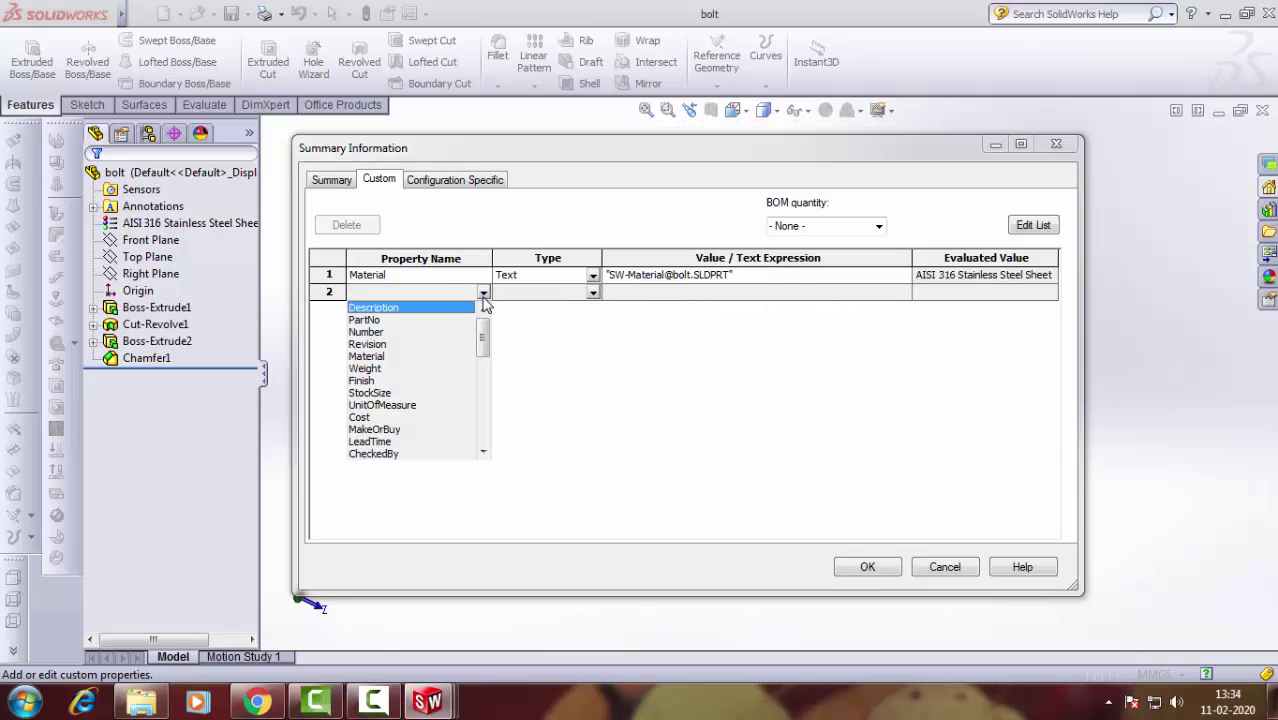
pyautogui.click(366, 368)
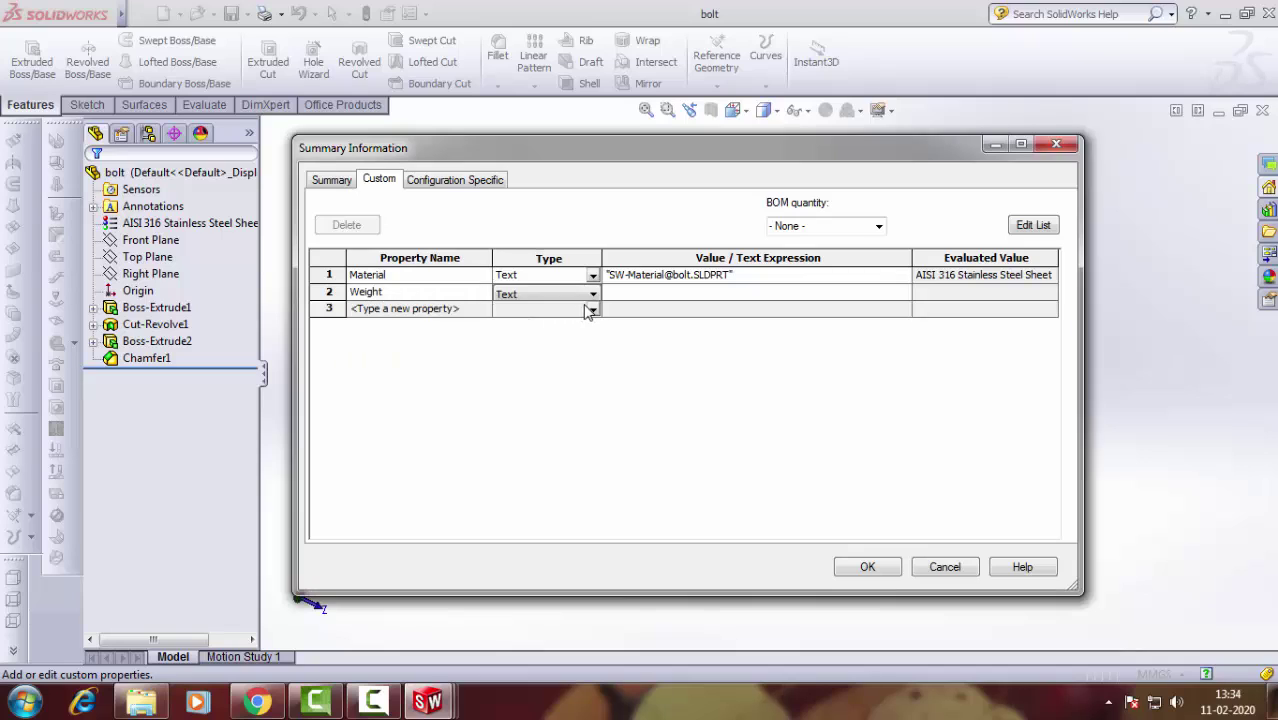
pyautogui.click(645, 294)
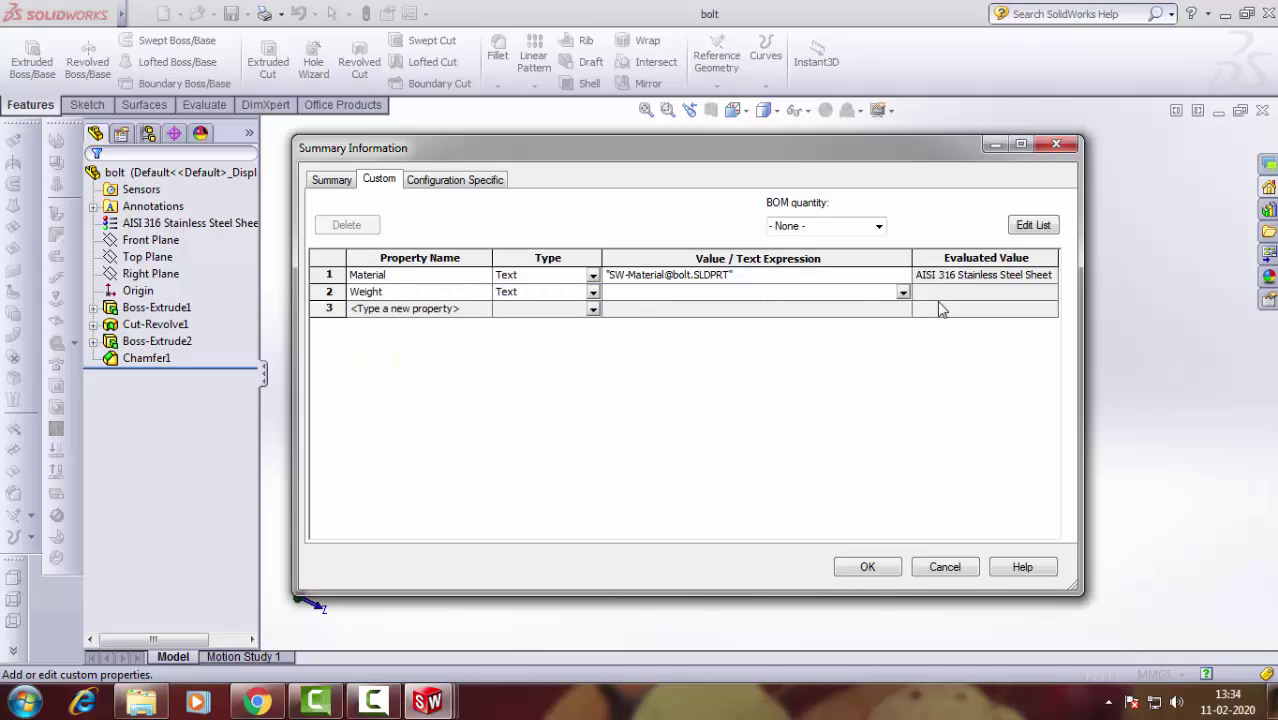
pyautogui.click(903, 292)
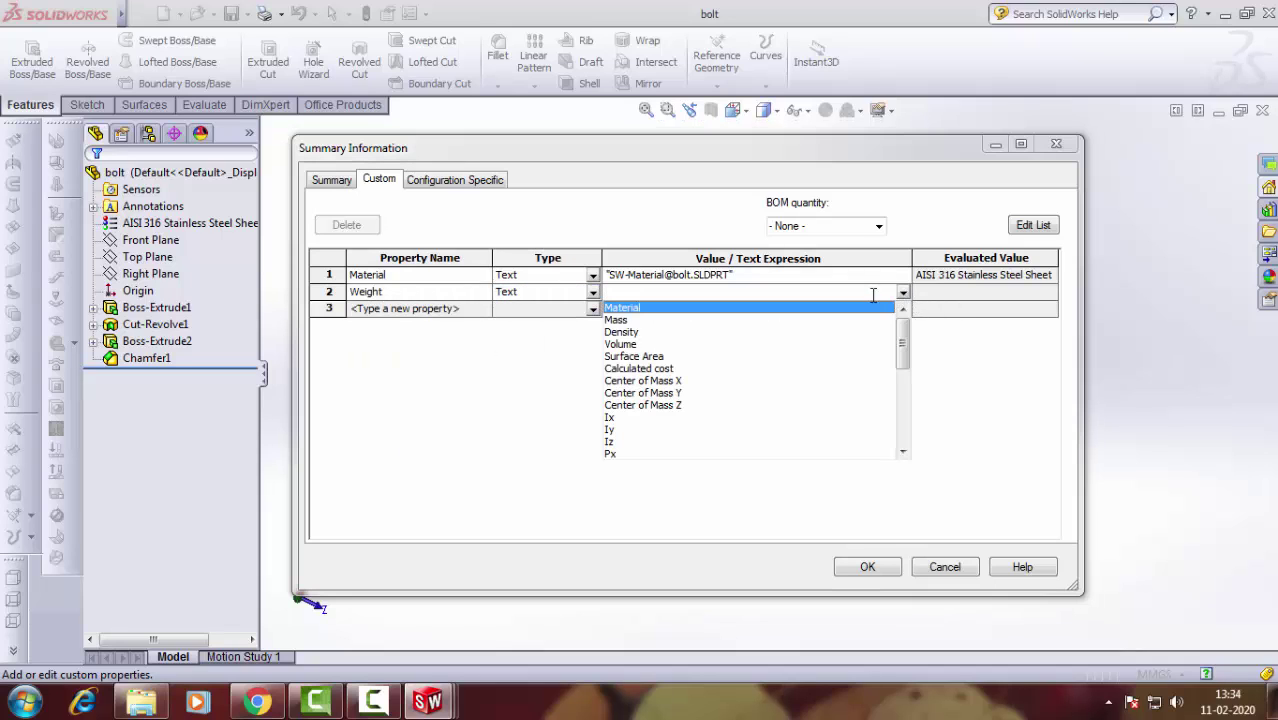
pyautogui.click(615, 320)
pyautogui.click(867, 567)
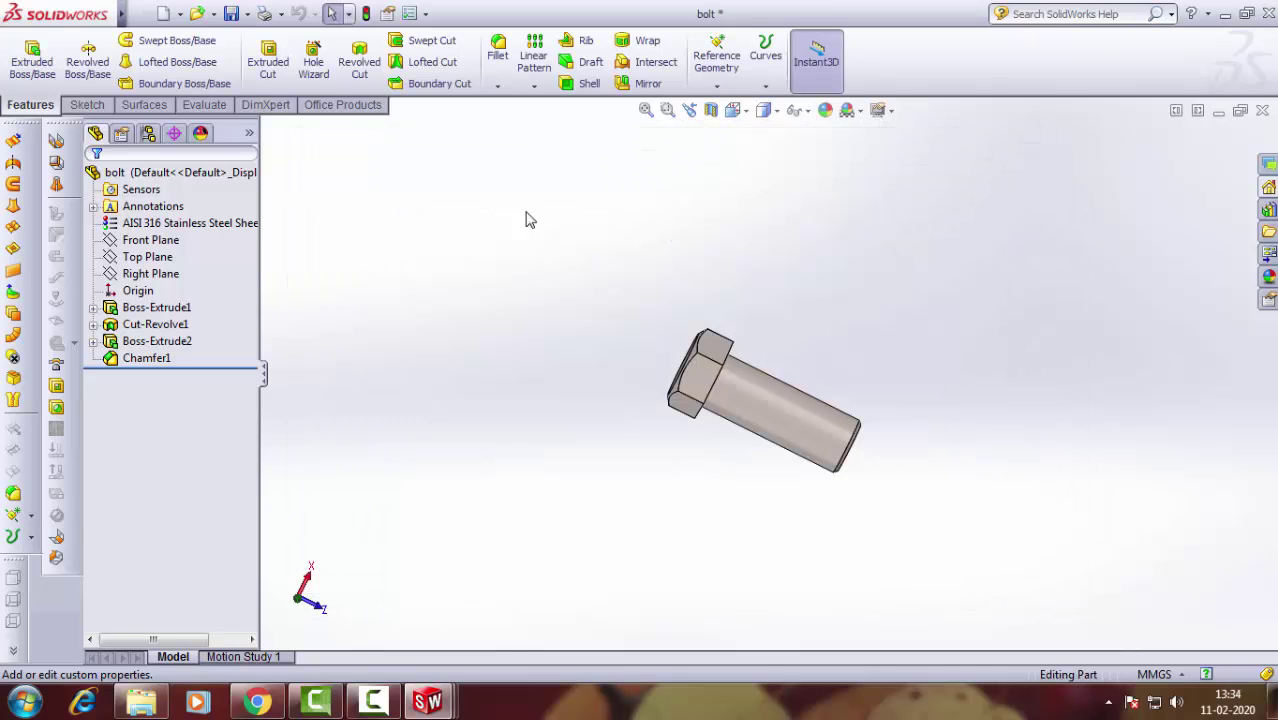
pyautogui.hotkey('ctrl', 's')
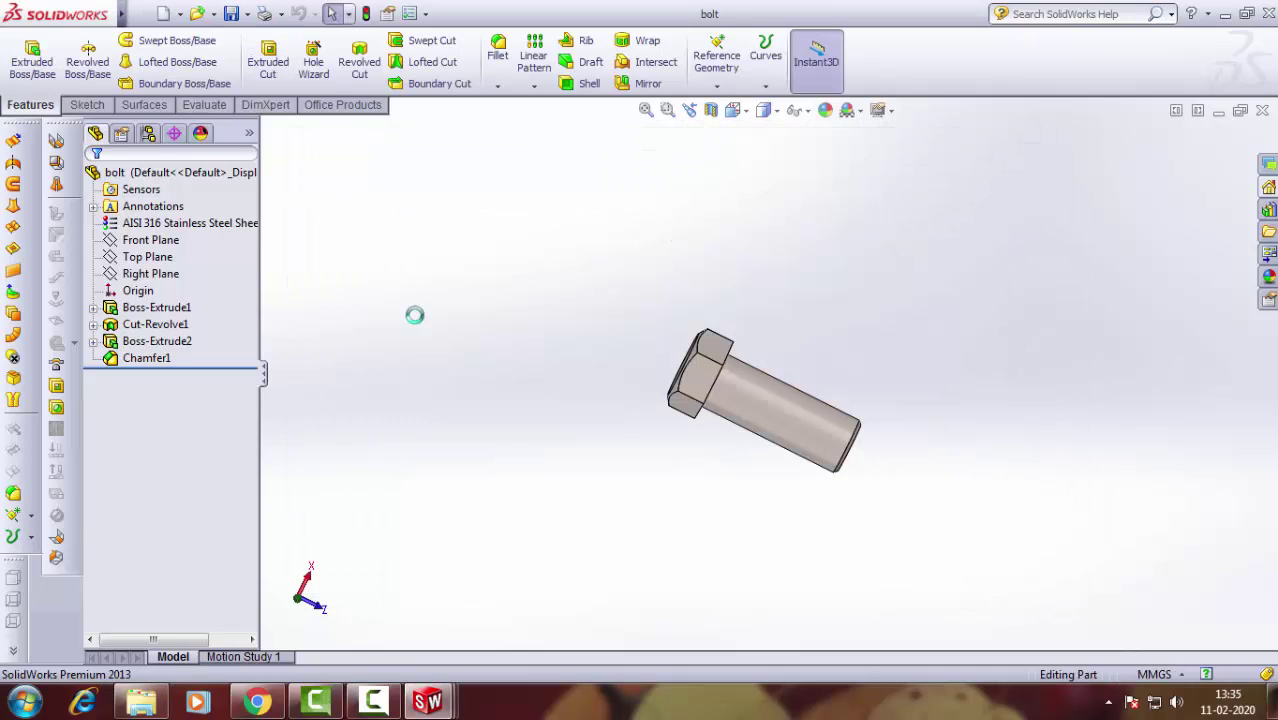
pyautogui.moveTo(428, 701)
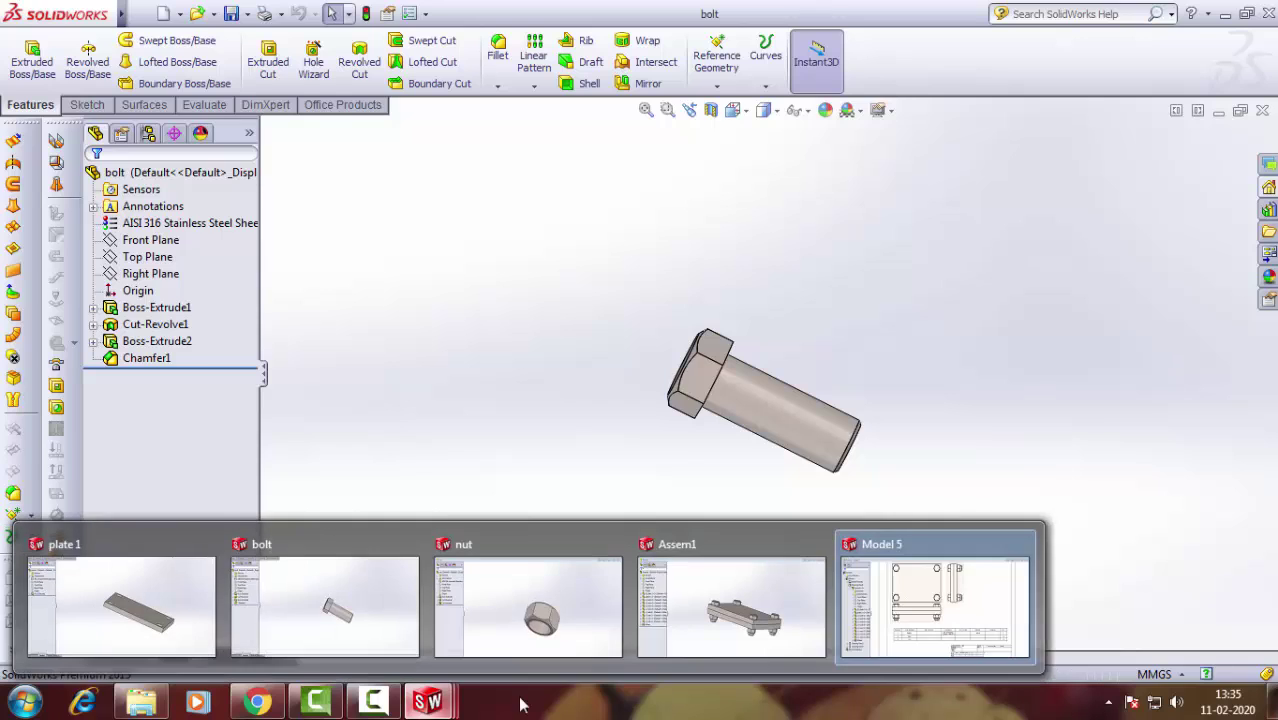
# Return to the Assem1 drawing and open nut.sldprt from the nut row of the BOM.
pyautogui.click(965, 595)
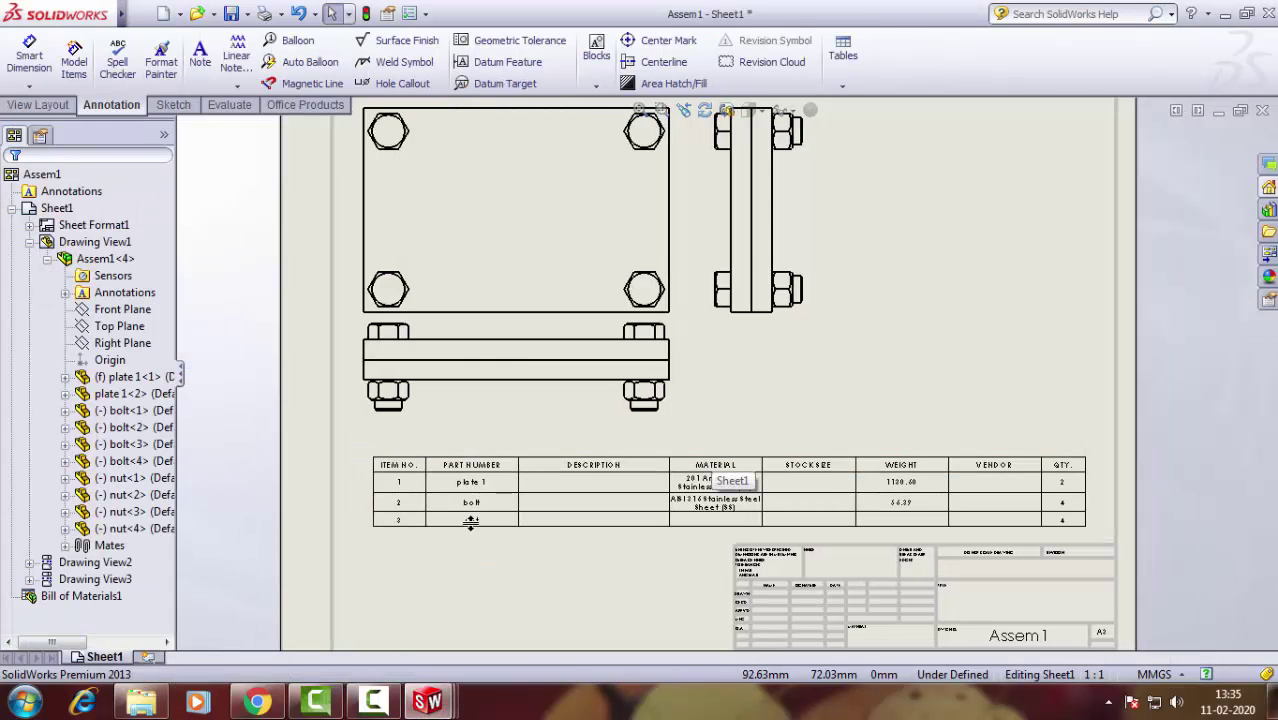
pyautogui.click(471, 520)
pyautogui.rightClick(471, 522)
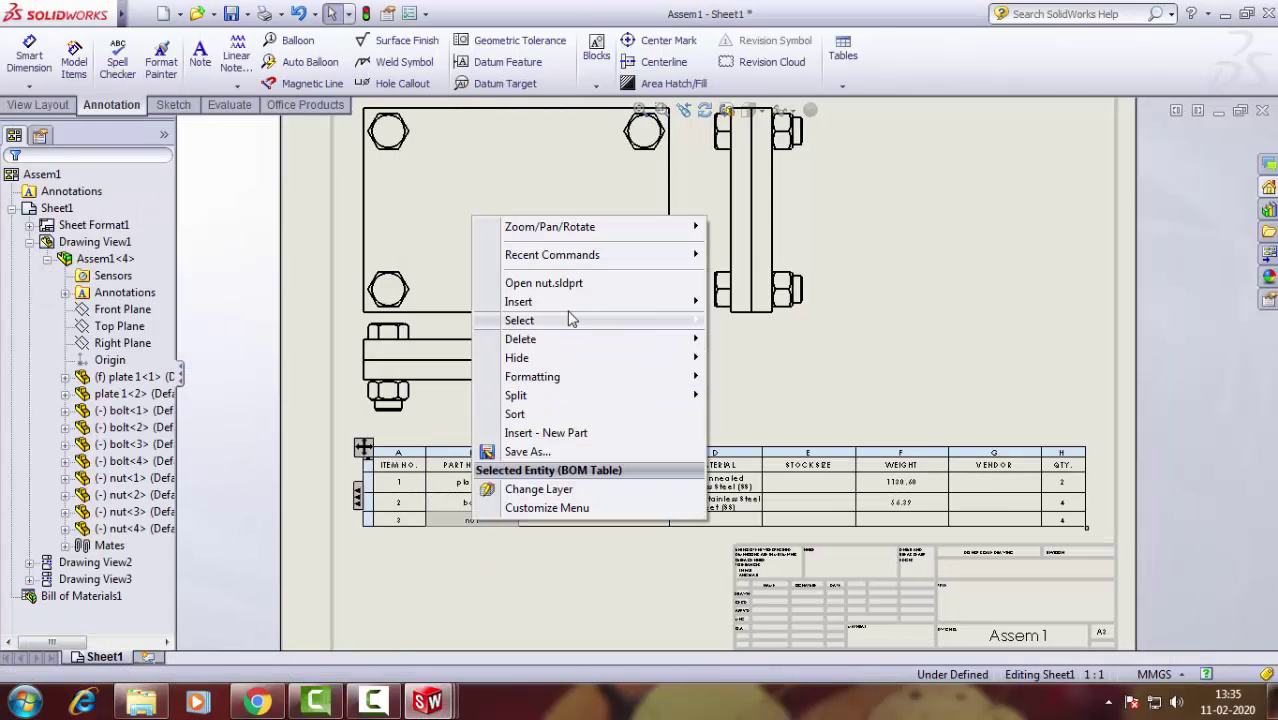
pyautogui.click(631, 284)
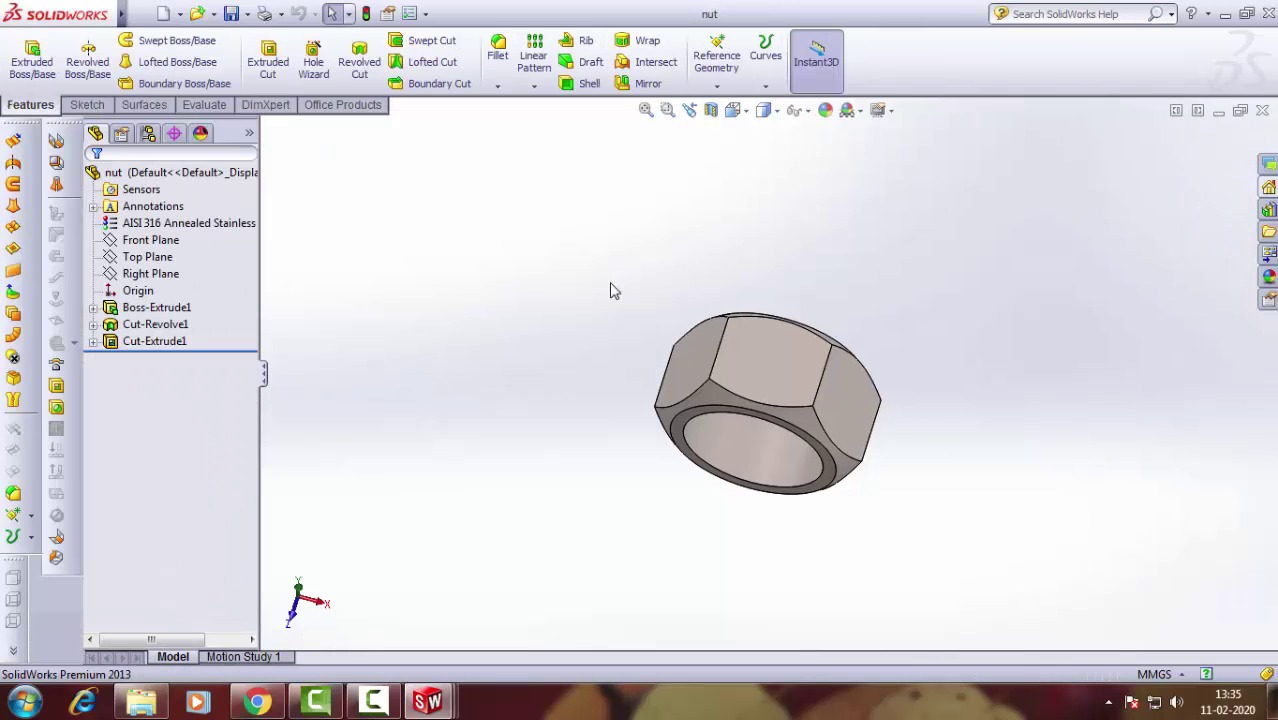
pyautogui.moveTo(60, 14)
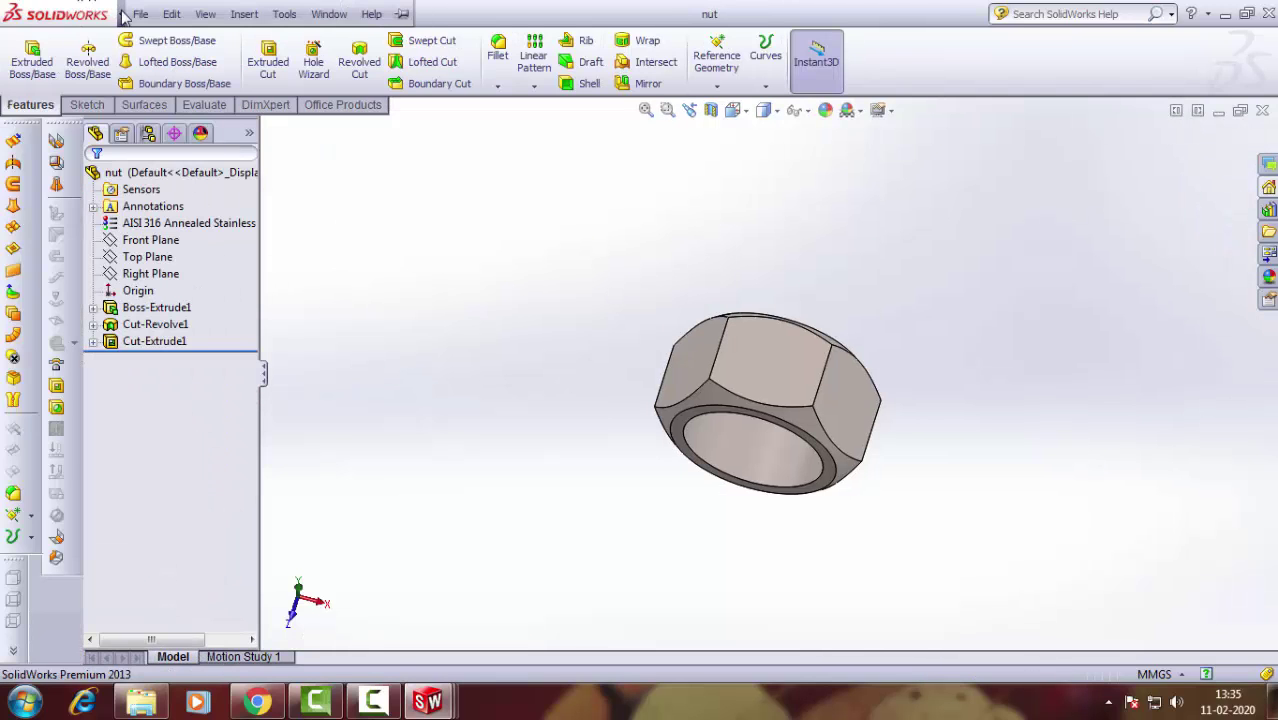
# Add a custom Material property to the nut linked to AISI 316 Annealed Stainless Steel.
pyautogui.click(139, 14)
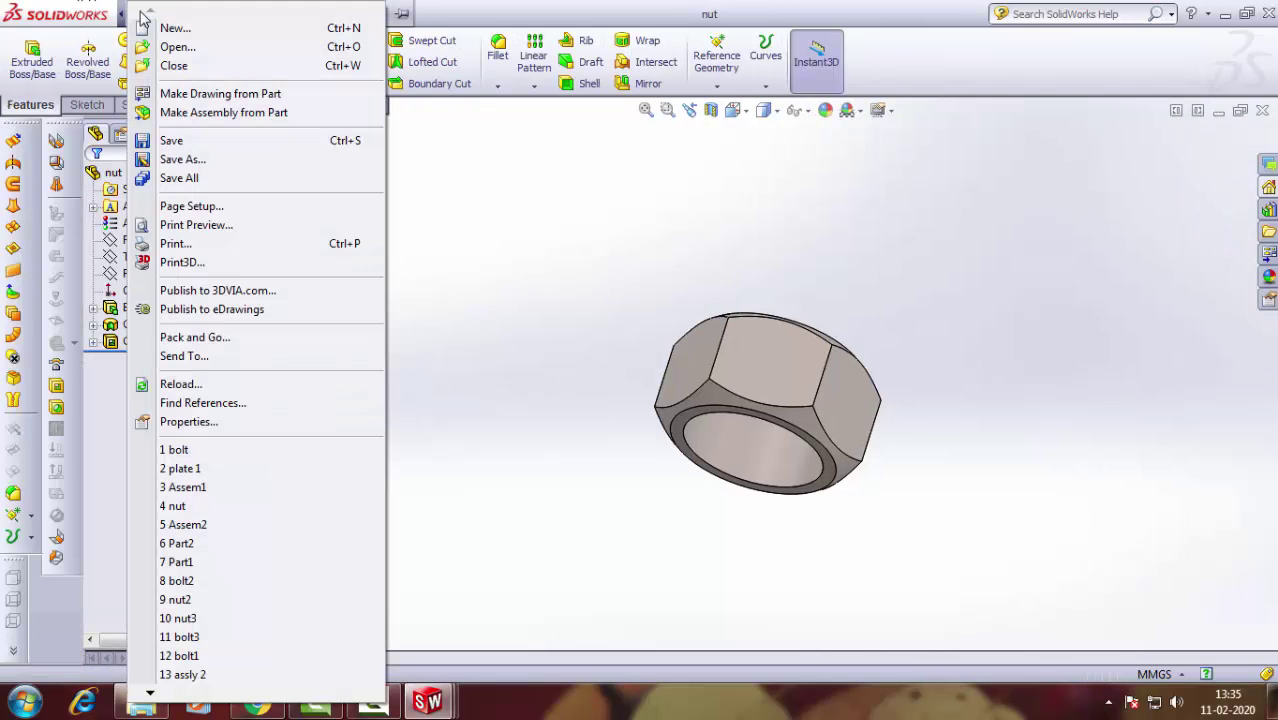
pyautogui.click(199, 422)
pyautogui.click(441, 279)
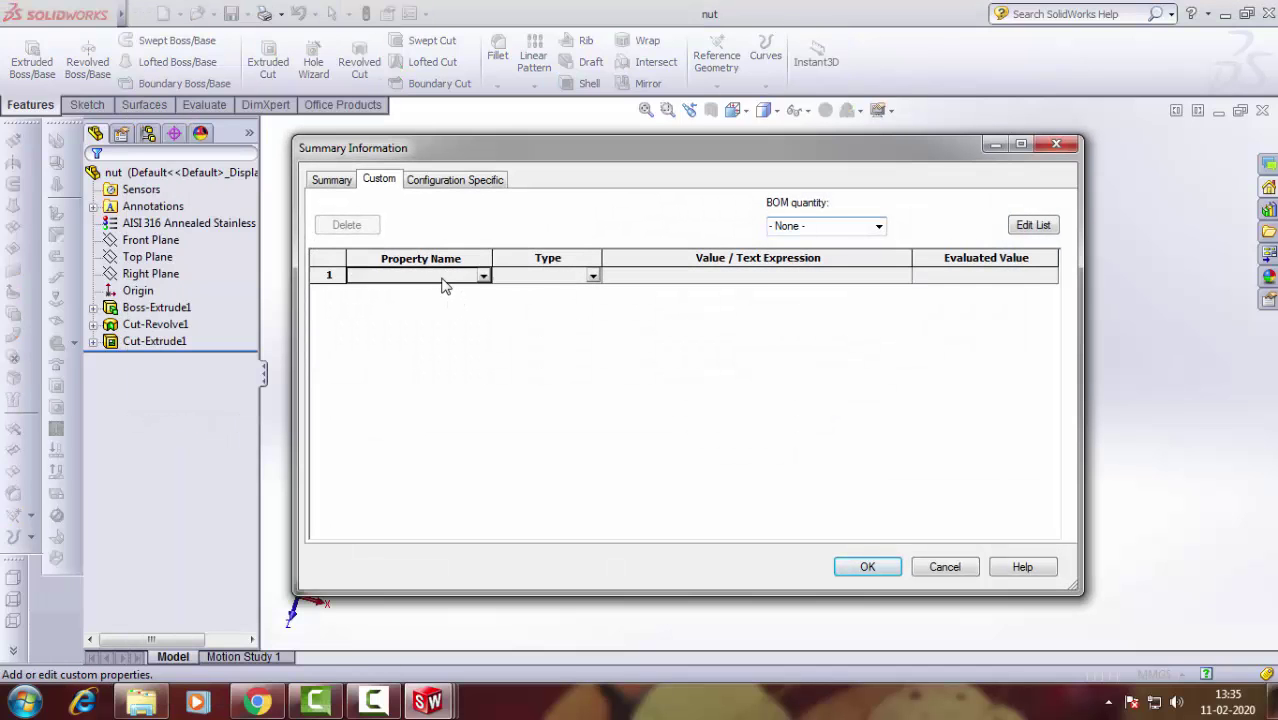
pyautogui.click(482, 277)
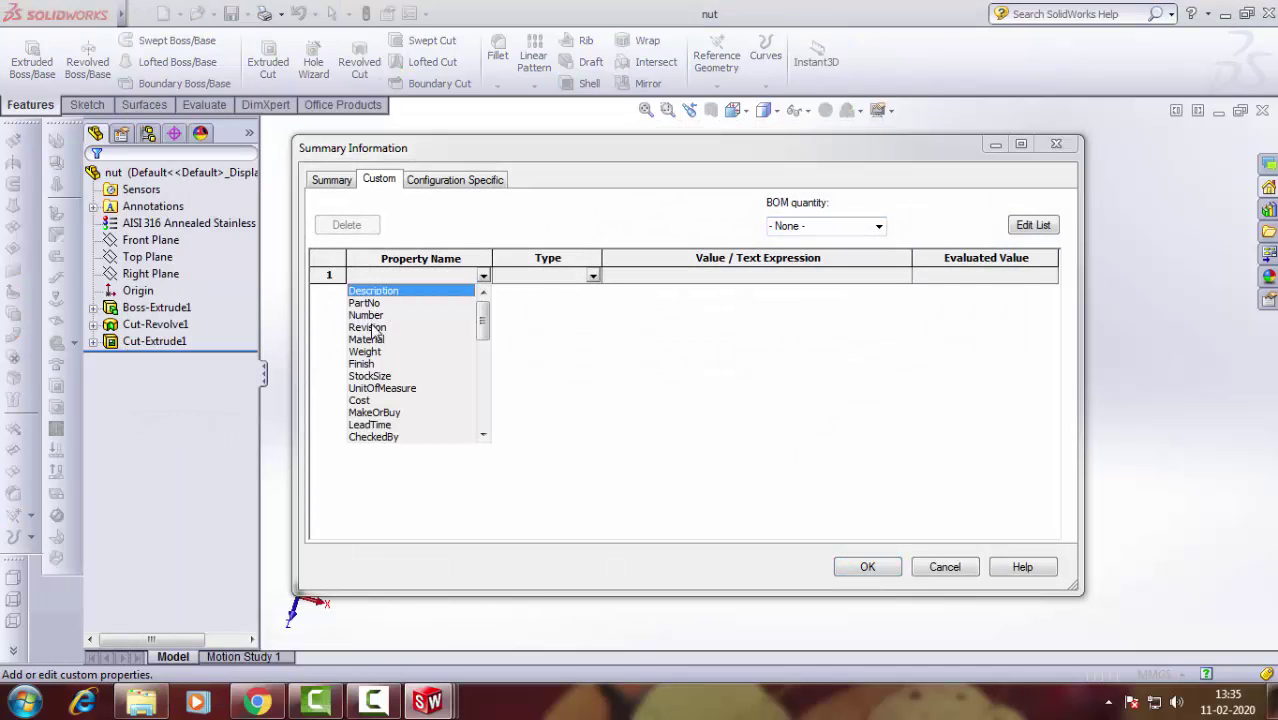
pyautogui.click(366, 340)
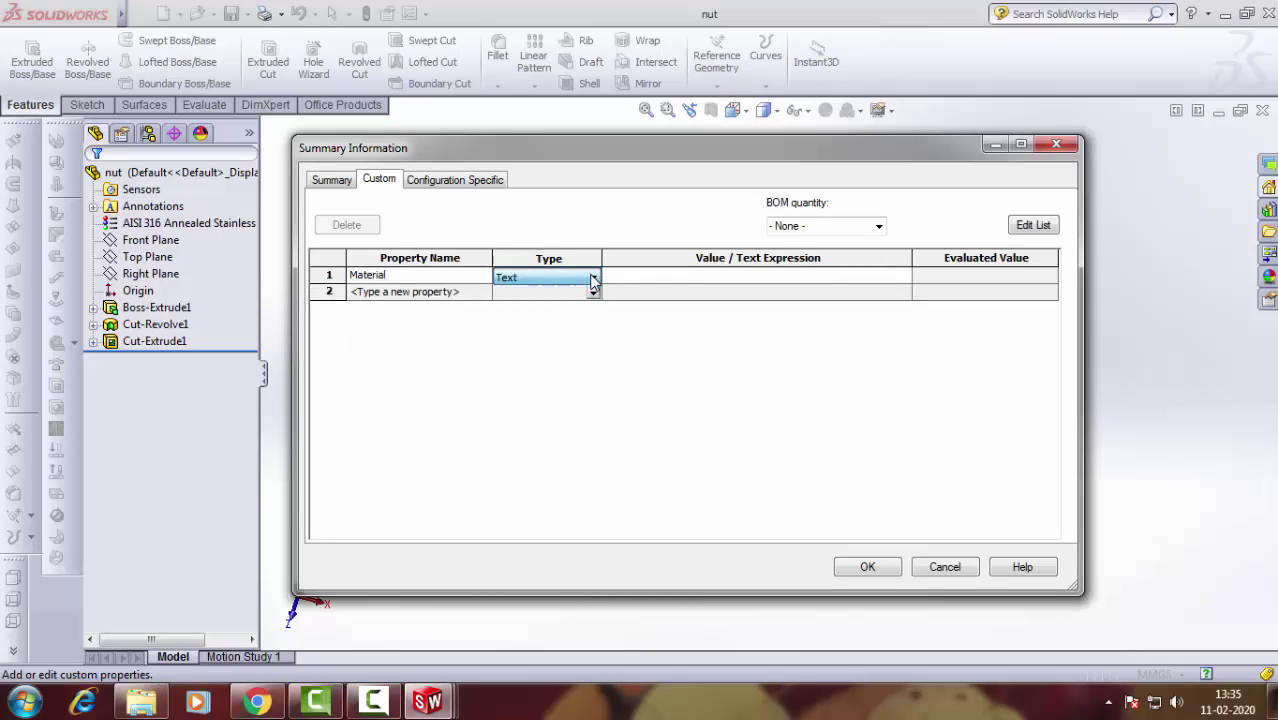
pyautogui.click(645, 279)
pyautogui.click(903, 276)
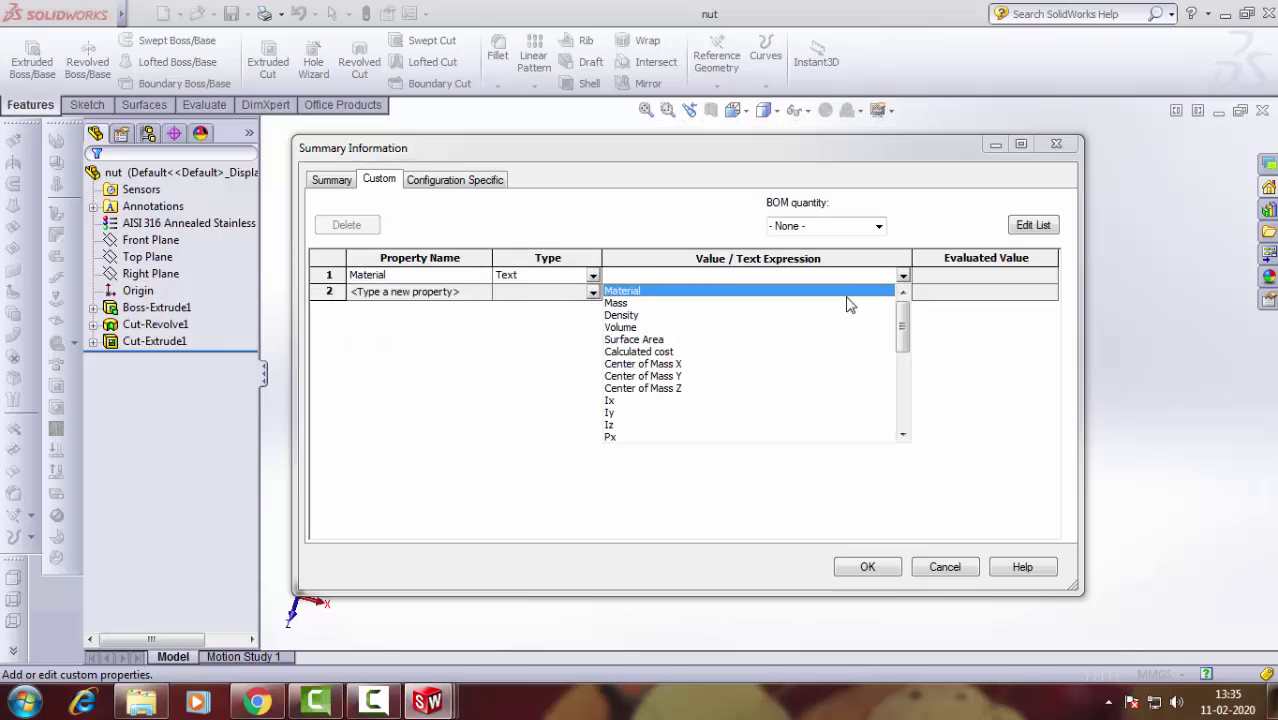
pyautogui.click(622, 291)
# Add a Weight property linked to the nut's mass (8.84) and confirm the properties.
pyautogui.click(458, 292)
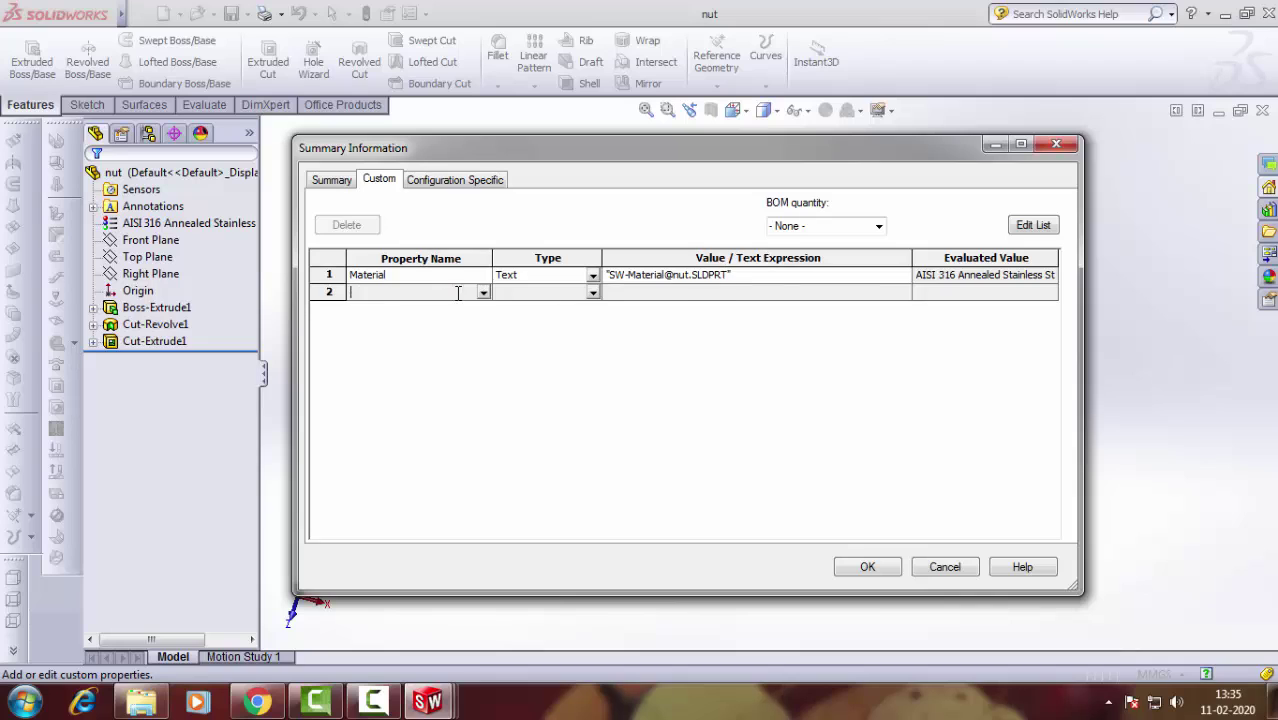
pyautogui.click(483, 293)
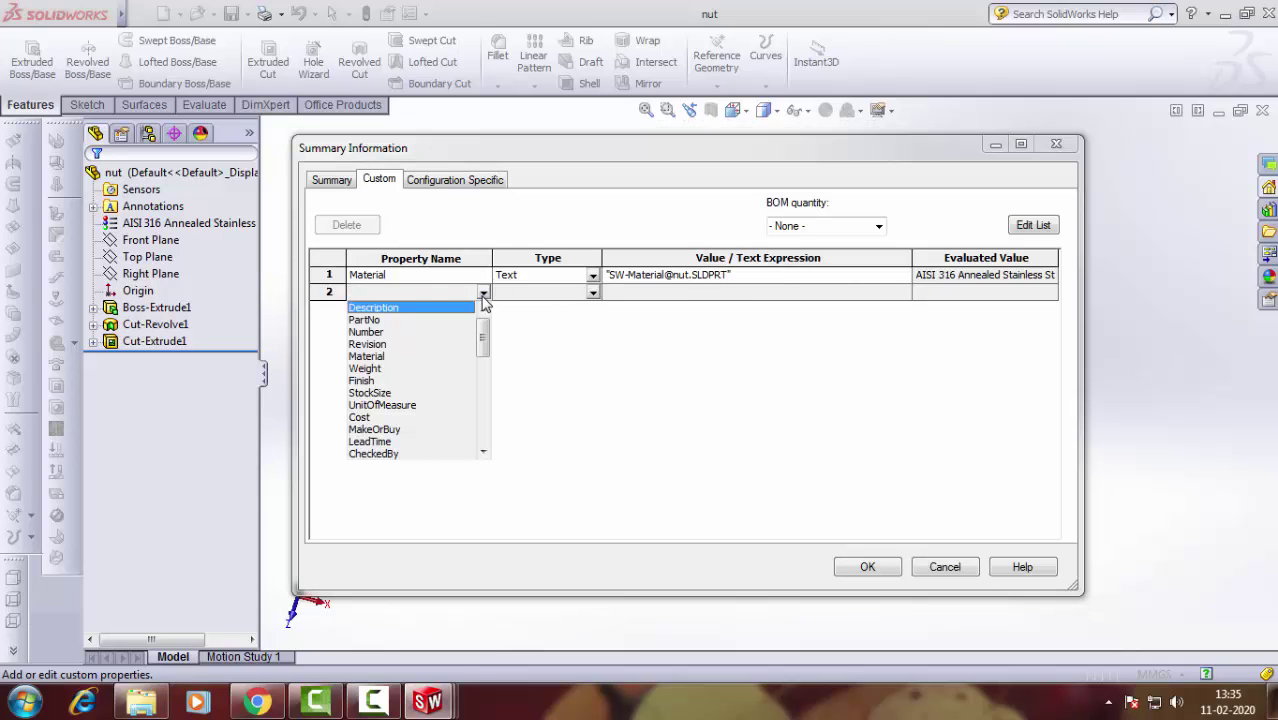
pyautogui.click(370, 369)
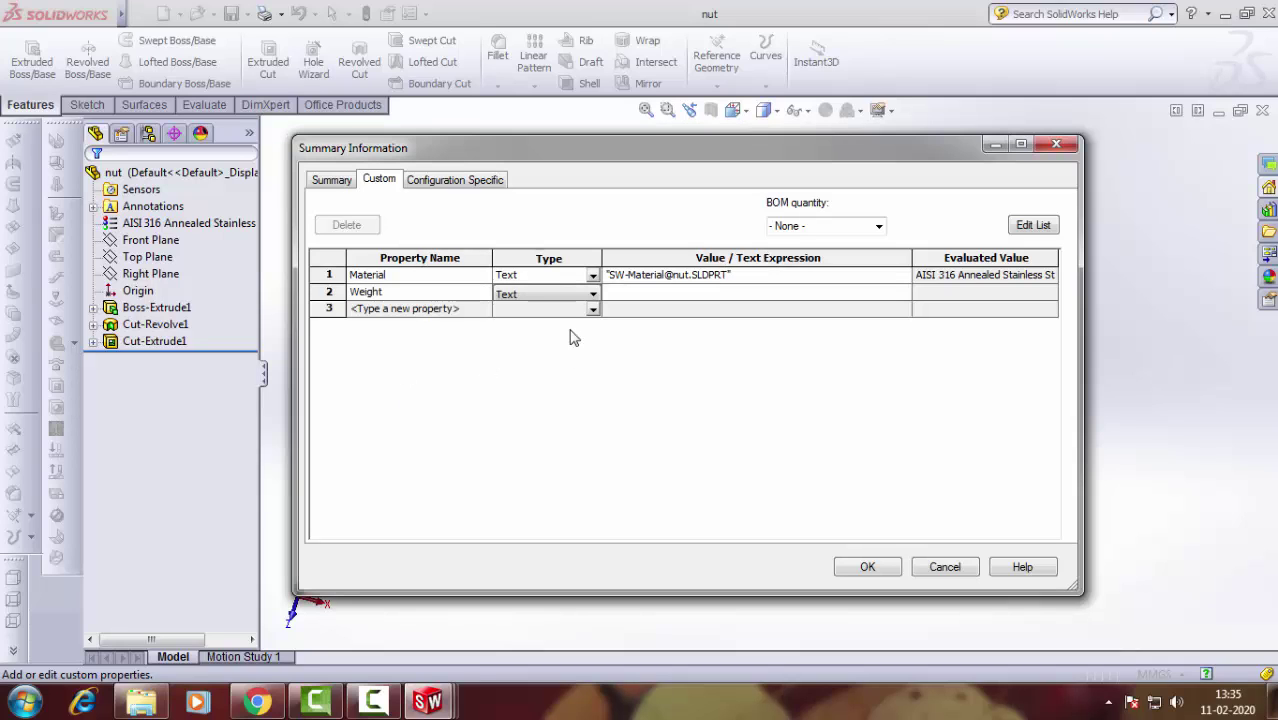
pyautogui.click(660, 294)
pyautogui.click(903, 292)
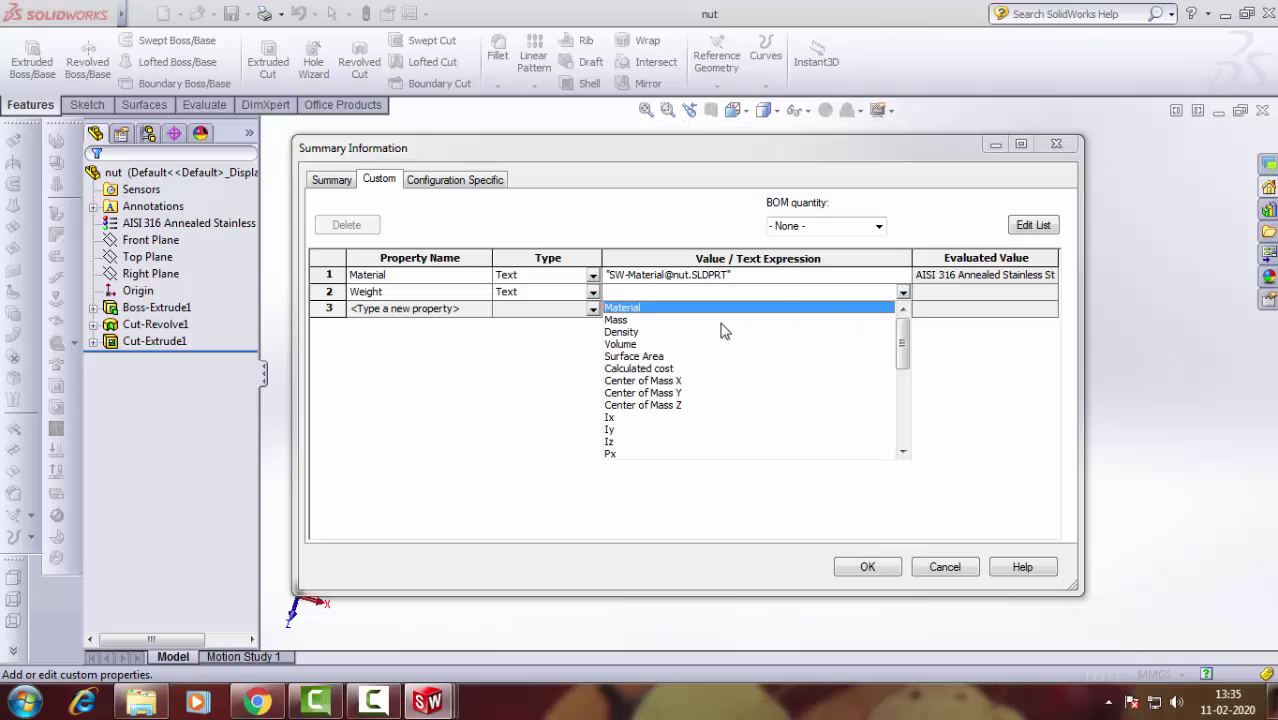
pyautogui.click(616, 320)
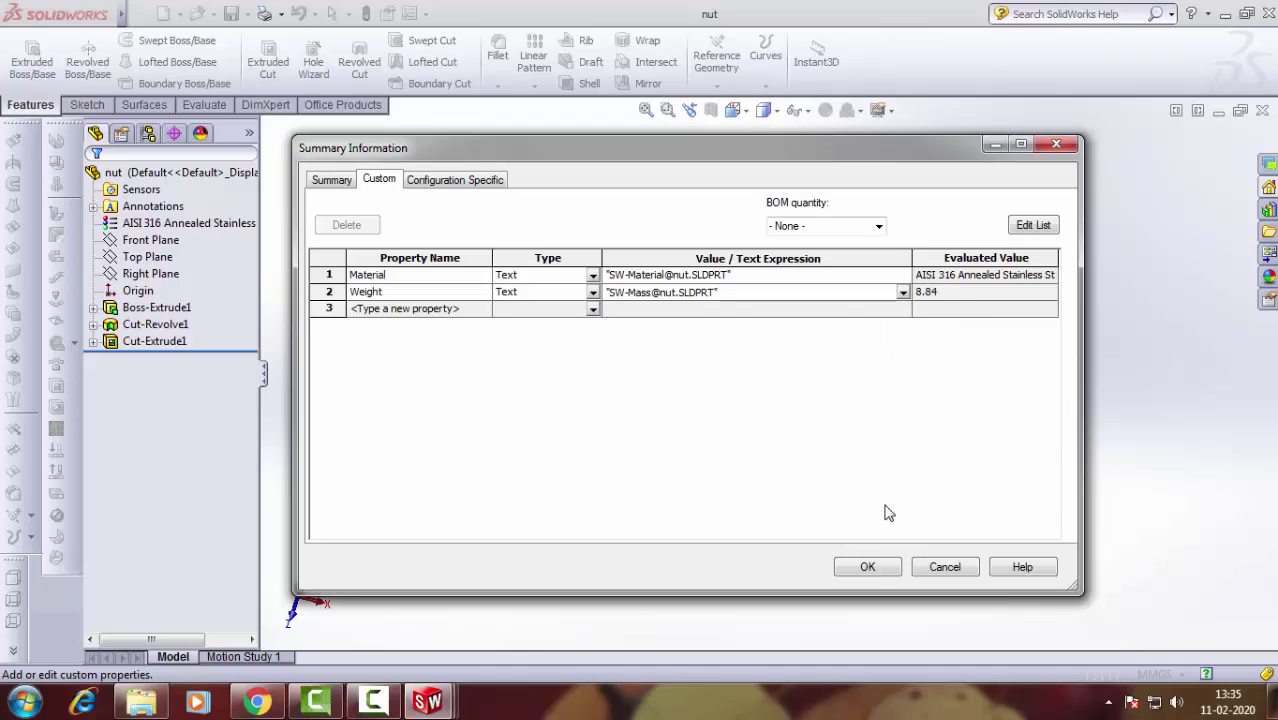
pyautogui.click(868, 567)
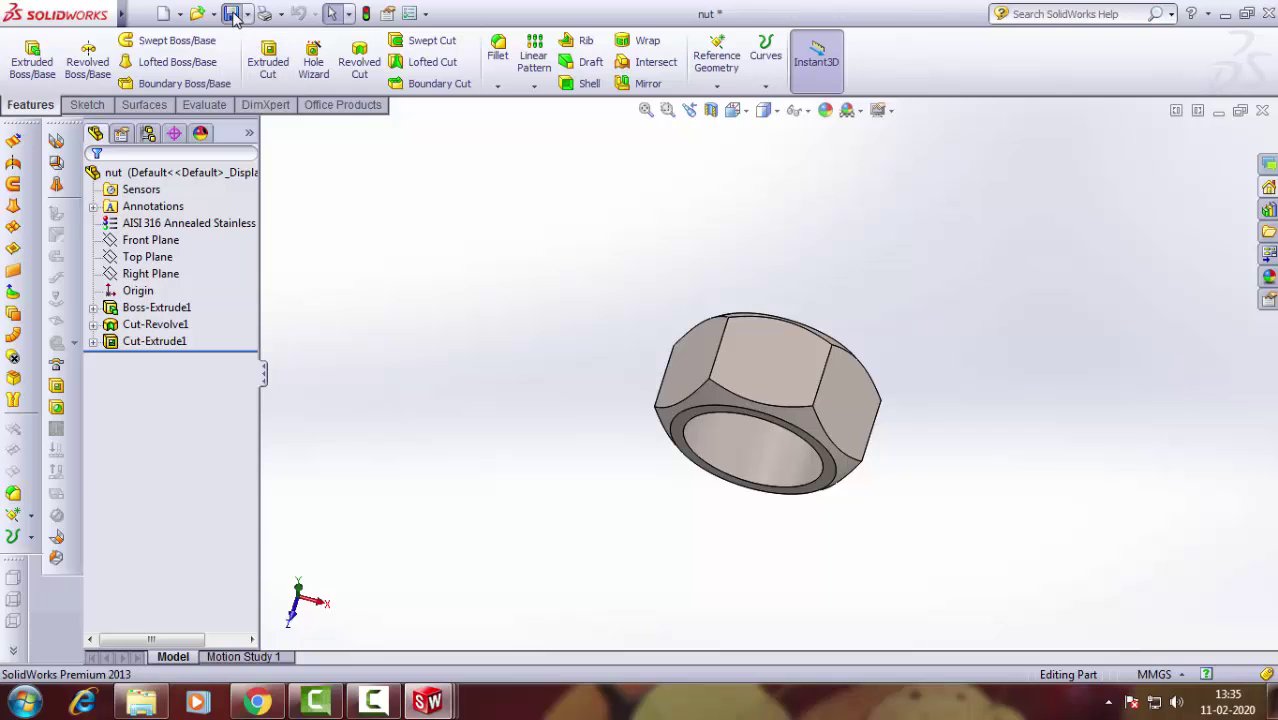
# Switch to the Assem1 assembly drawing window.
pyautogui.click(428, 701)
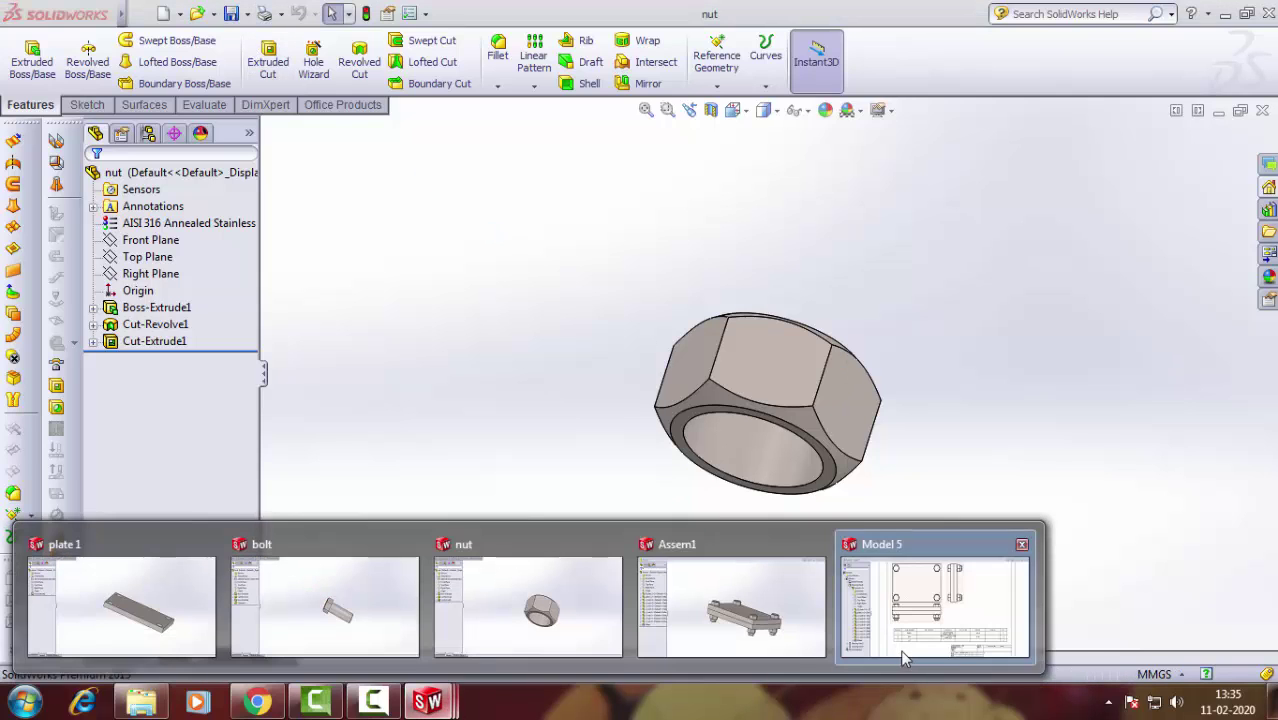
pyautogui.click(975, 627)
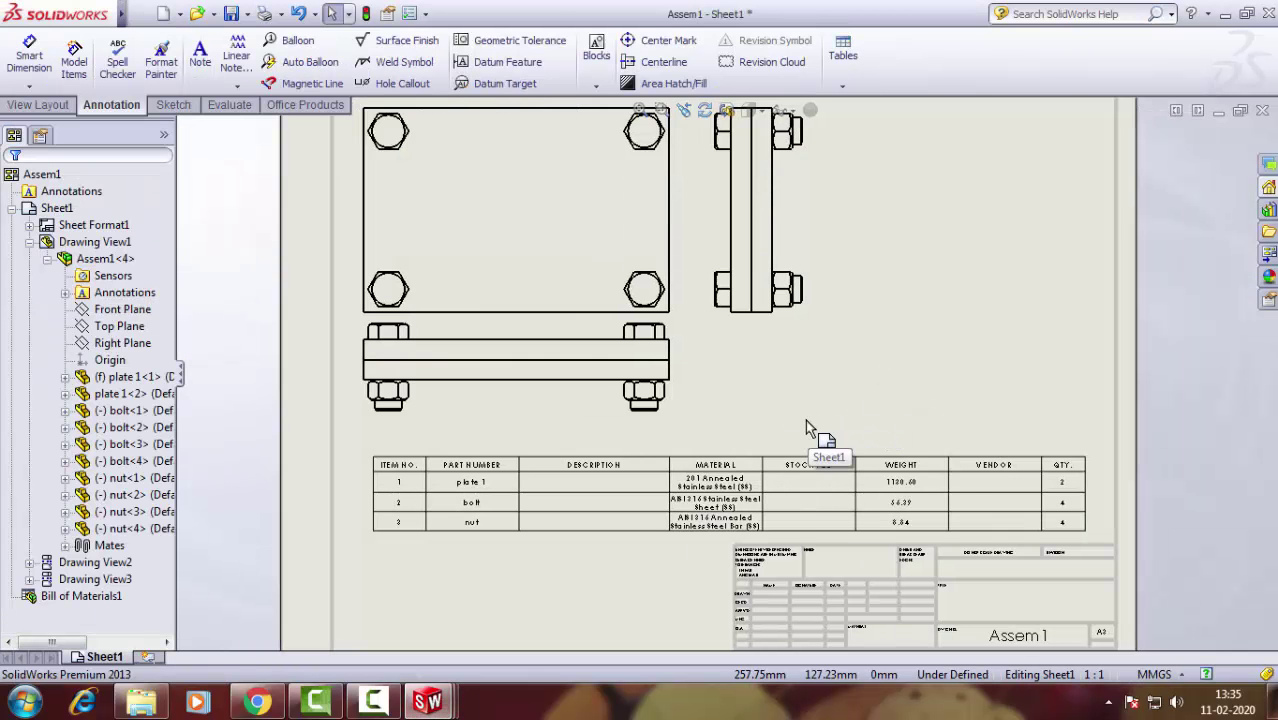
pyautogui.scroll(-2, 700, 530)
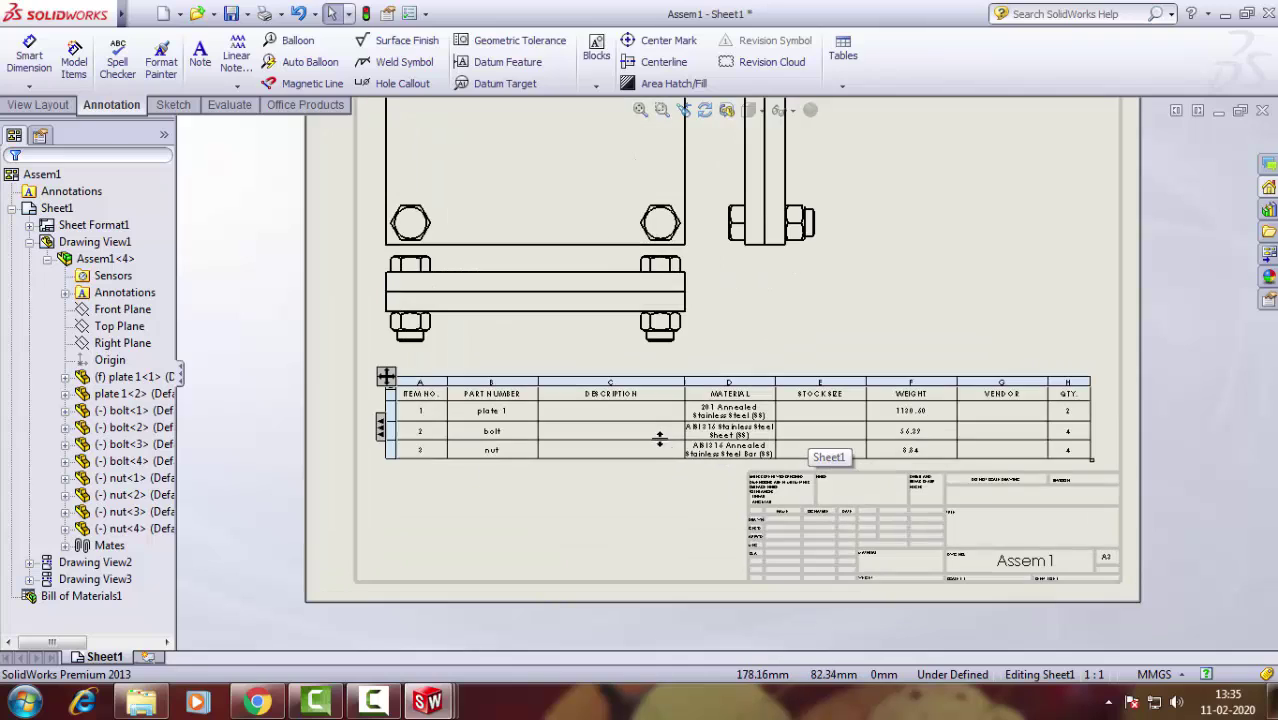
# Delete the DESCRIPTION, STOCK SIZE and VENDOR columns from the Bill of Materials.
pyautogui.click(617, 376)
pyautogui.rightClick(617, 378)
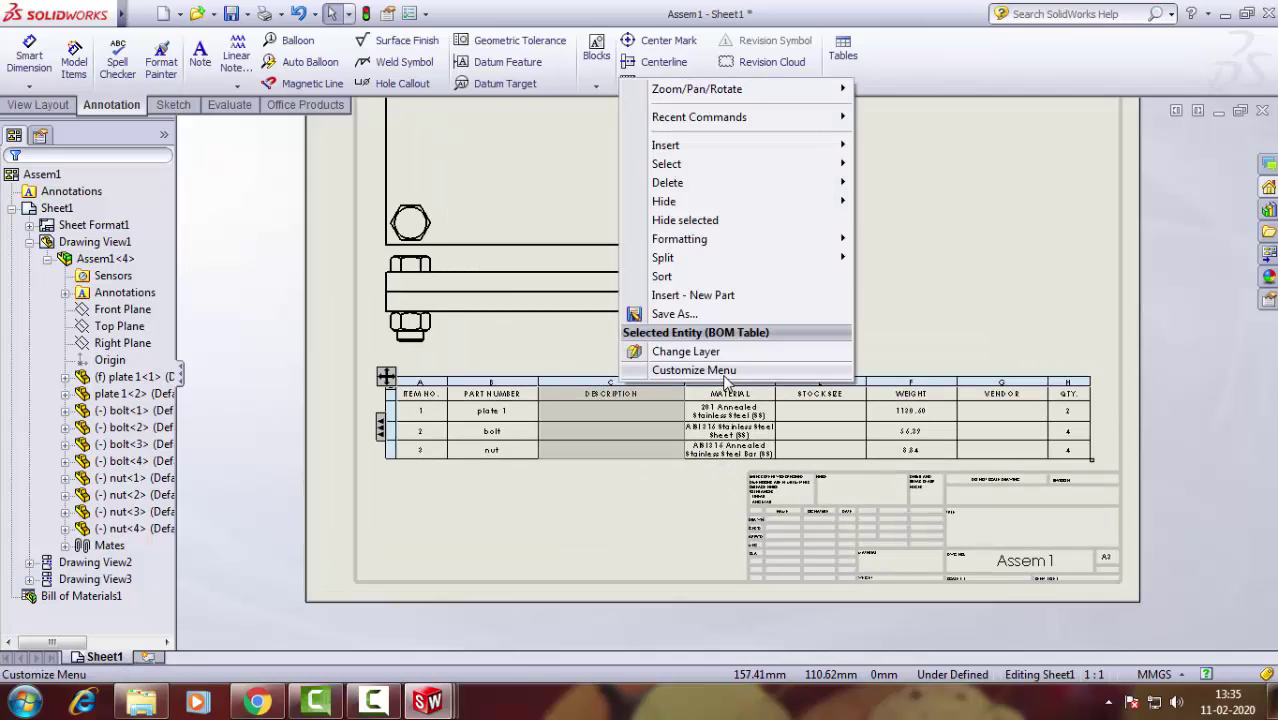
pyautogui.moveTo(667, 182)
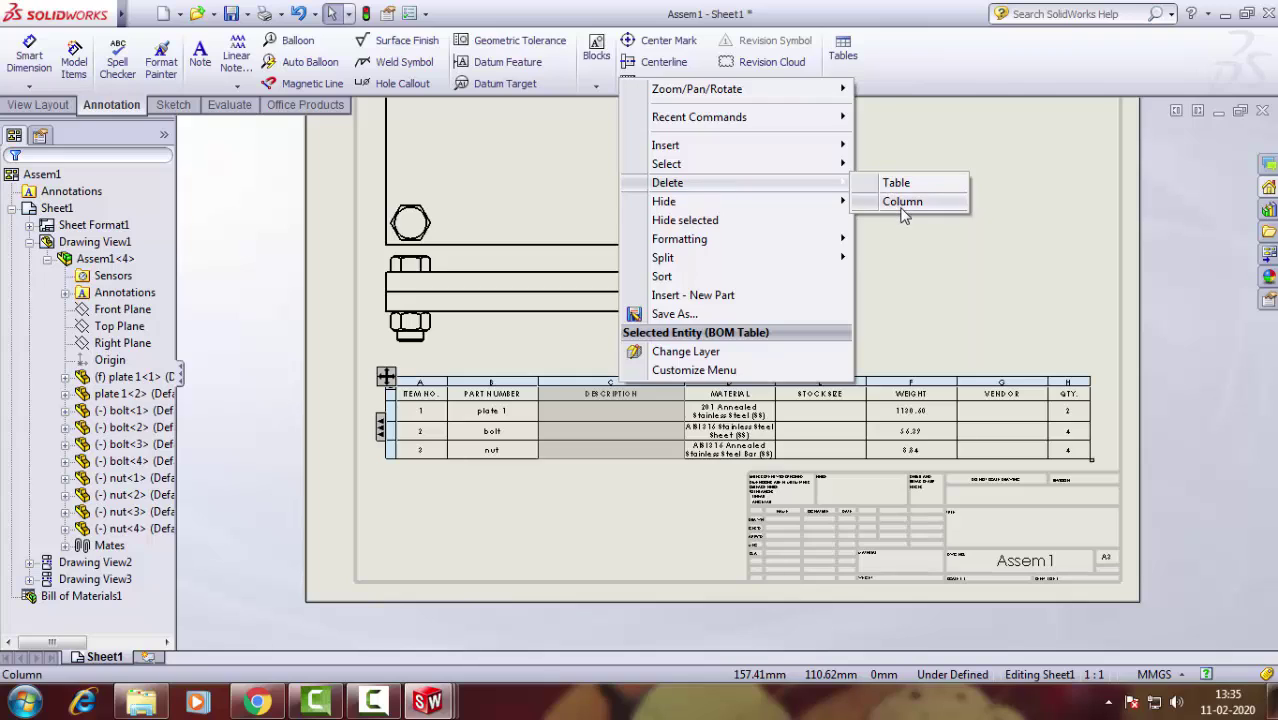
pyautogui.click(900, 200)
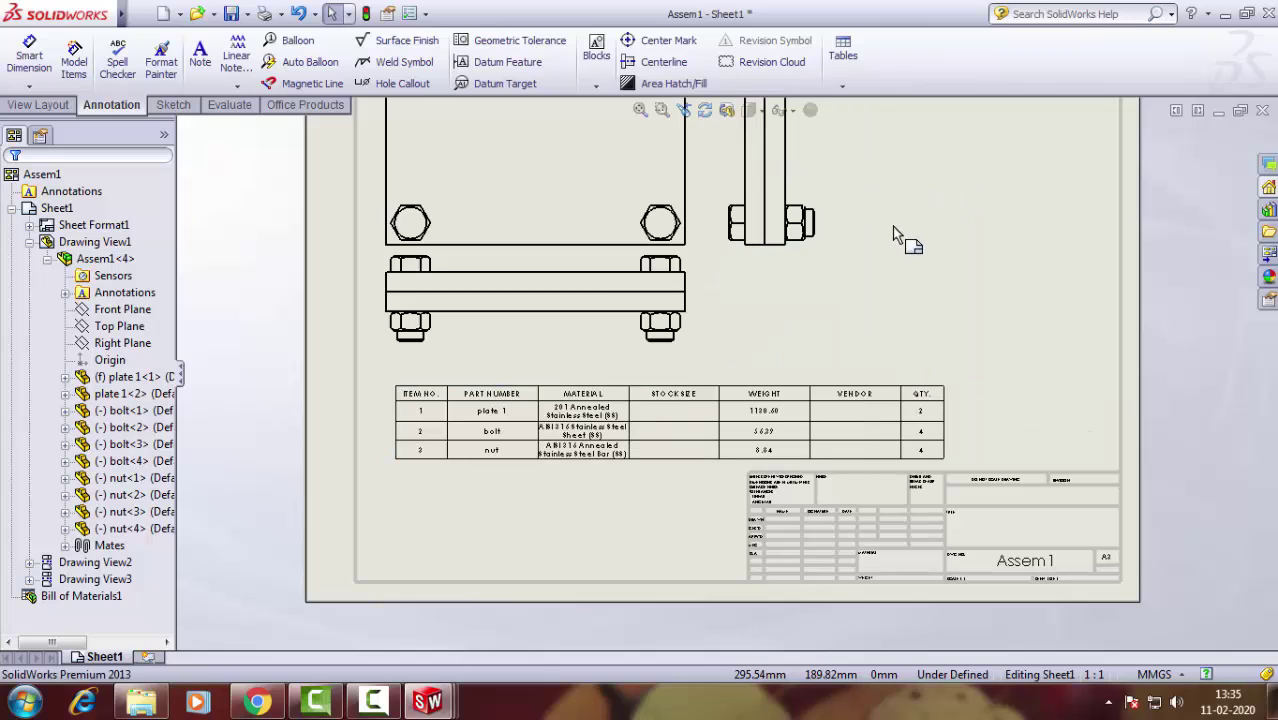
pyautogui.rightClick(686, 380)
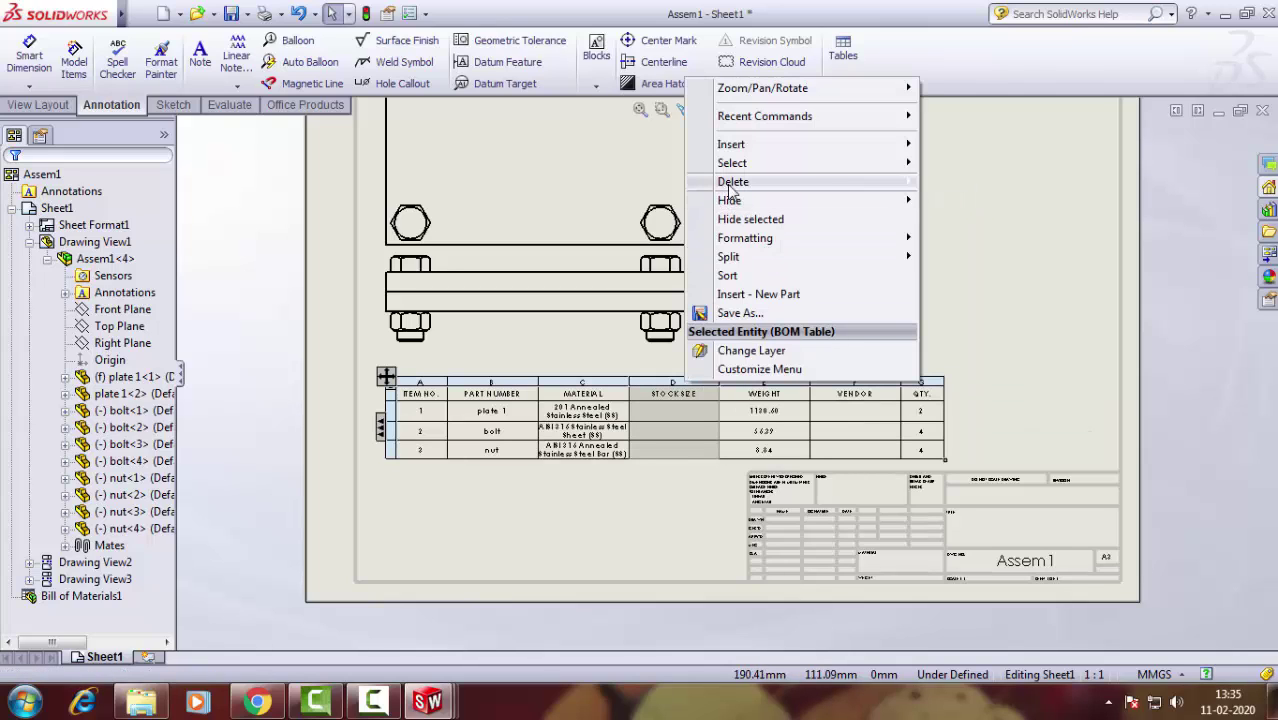
pyautogui.click(965, 201)
pyautogui.click(848, 405)
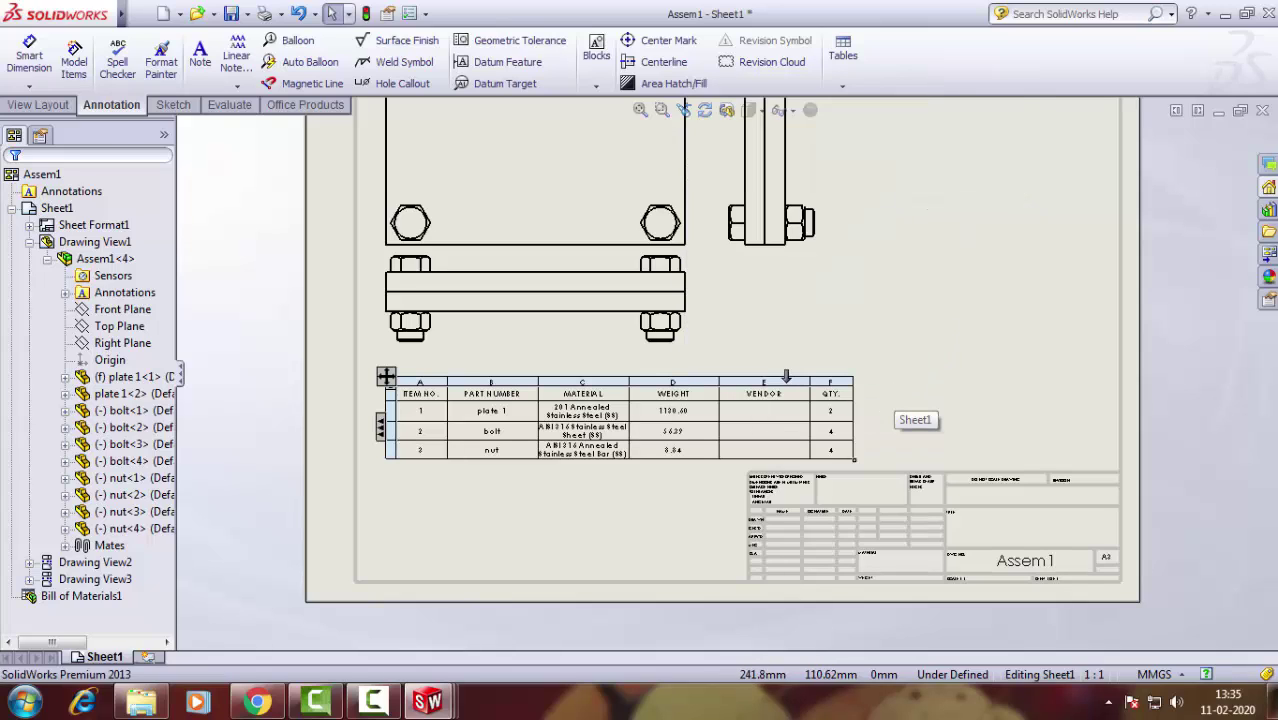
pyautogui.rightClick(788, 378)
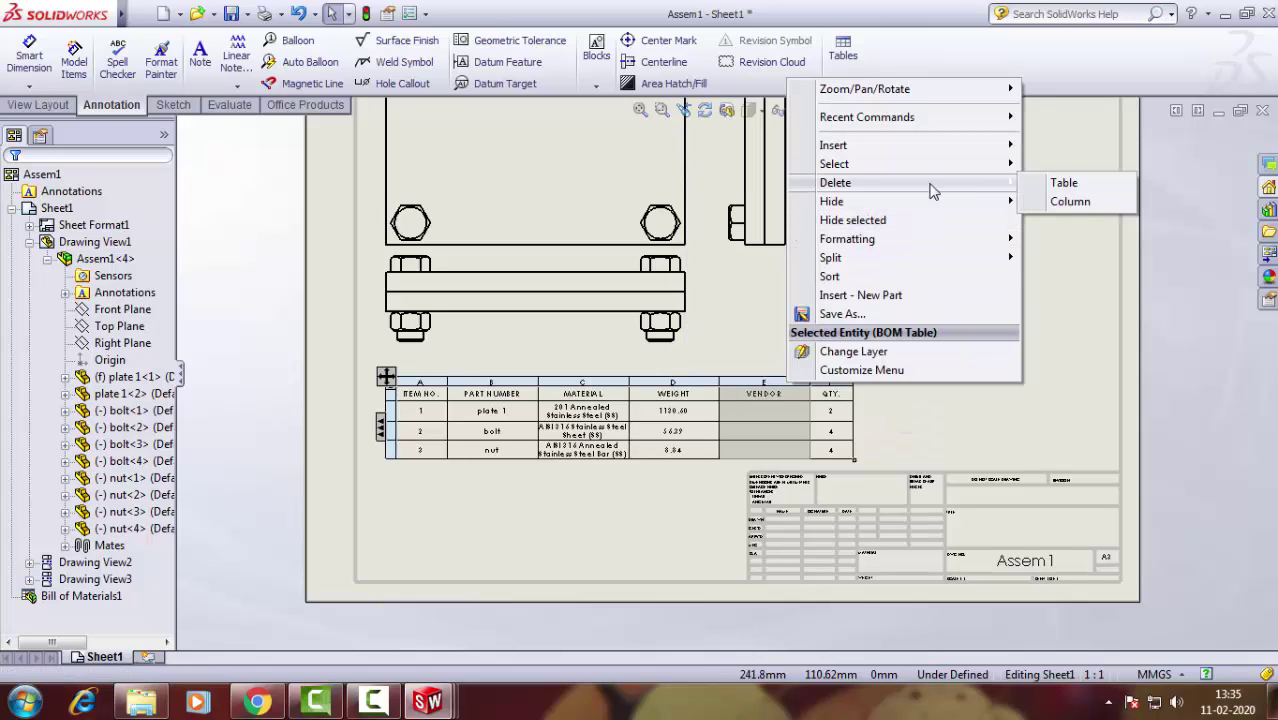
pyautogui.click(1062, 201)
# Drag the Bill of Materials table into place above the title block.
pyautogui.scroll(-2, 515, 460)
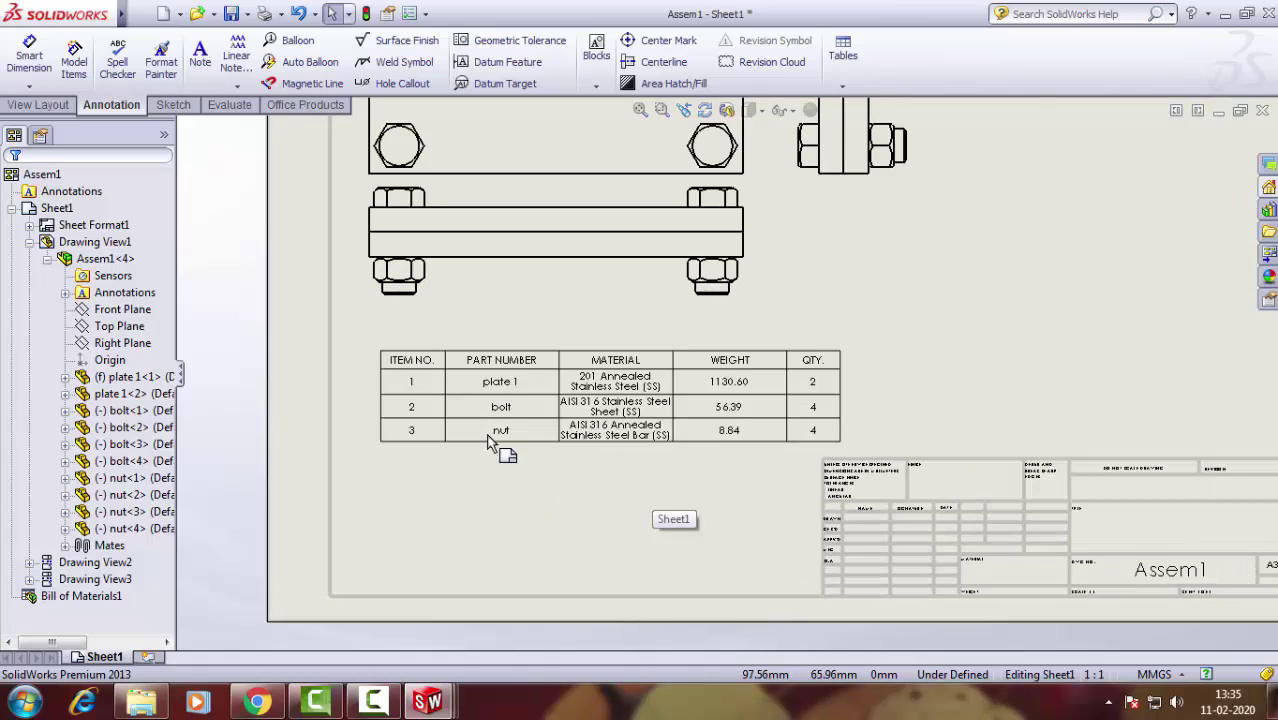
pyautogui.moveTo(606, 308); pyautogui.dragTo(818, 302)
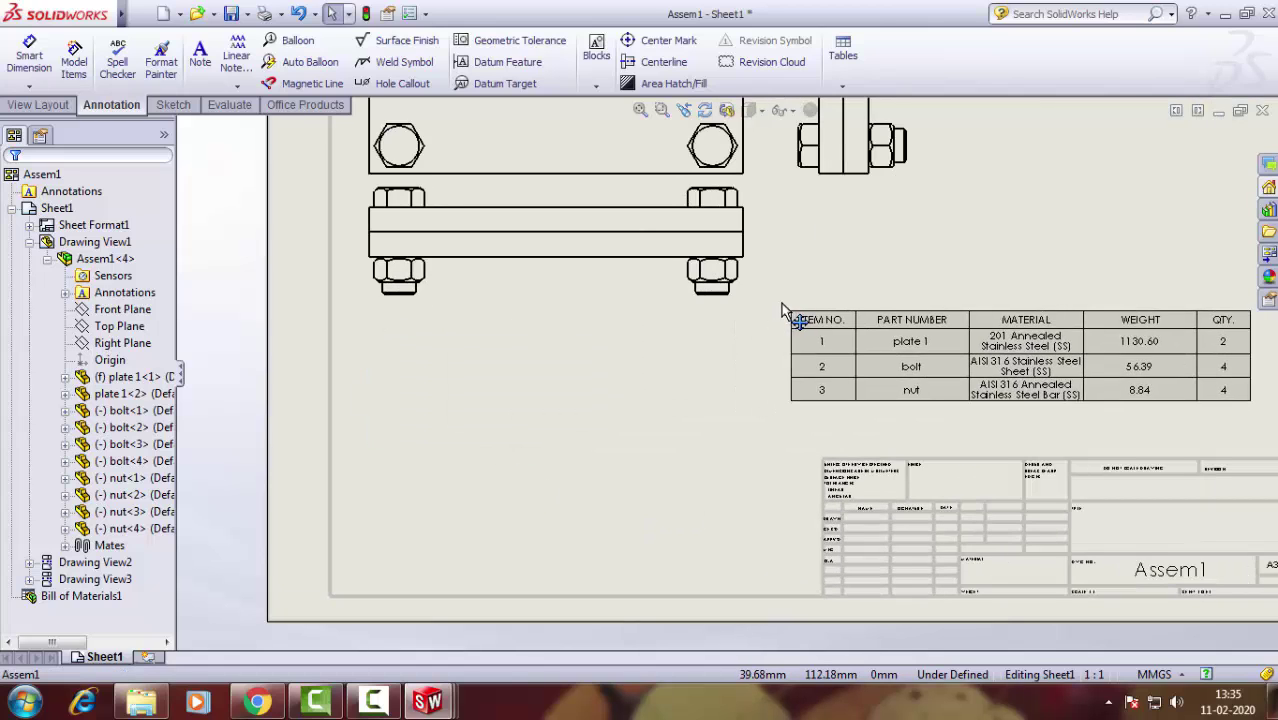
pyautogui.click(566, 425)
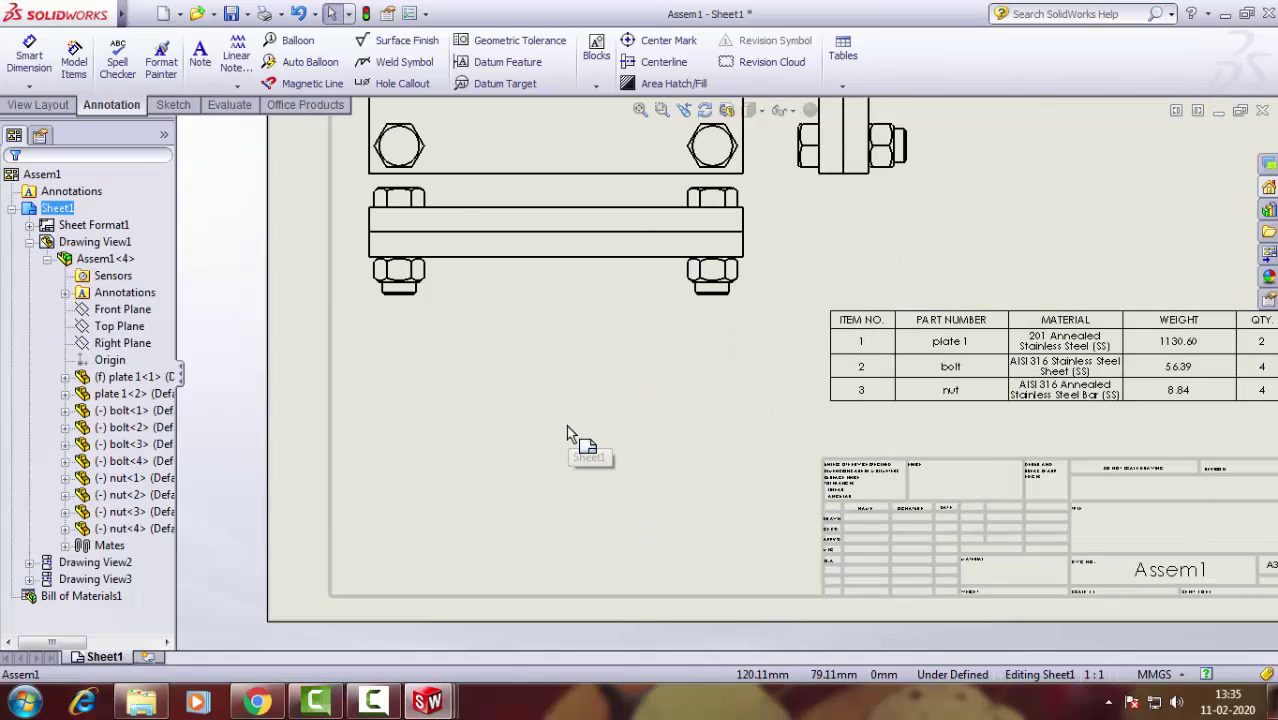
pyautogui.scroll(2, 580, 420)
pyautogui.scroll(-1, 599, 414)
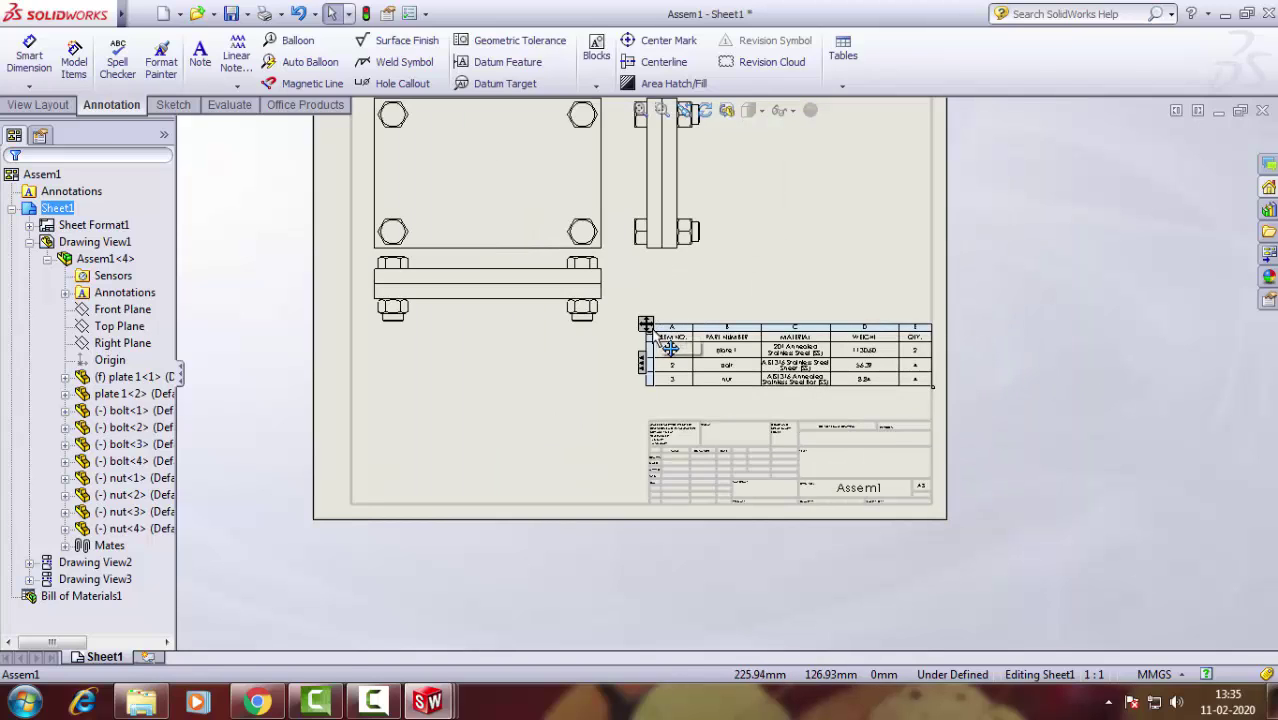
pyautogui.moveTo(641, 318)
pyautogui.mouseDown()
pyautogui.moveTo(604, 325)
pyautogui.moveTo(620, 332)
pyautogui.mouseUp()
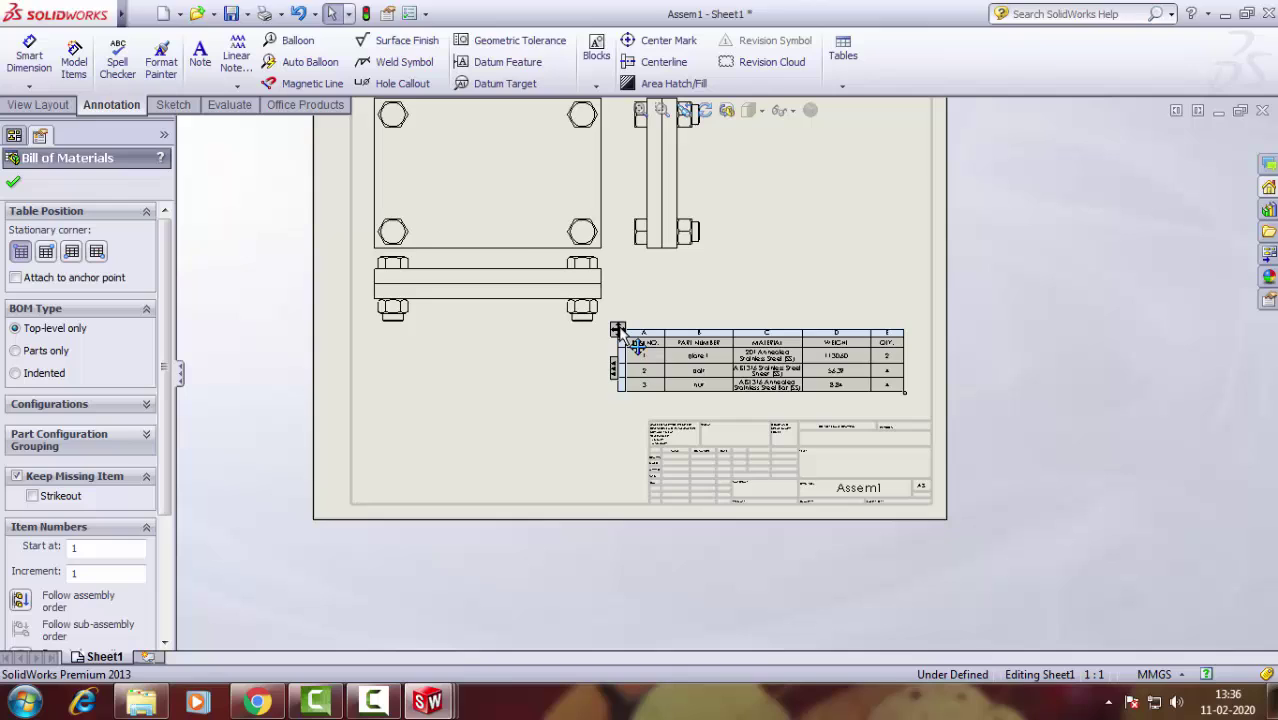
pyautogui.click(500, 424)
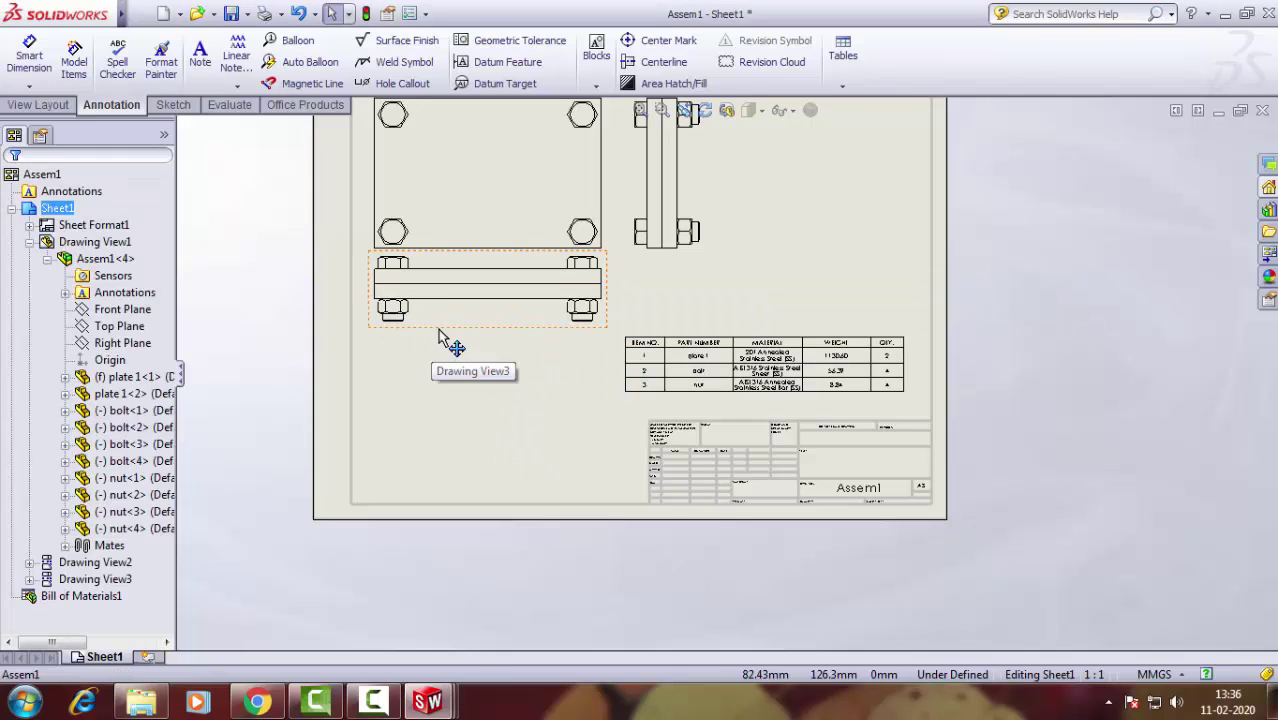
# Move the lower plate-and-bolt view down beneath the top view.
pyautogui.moveTo(442, 342); pyautogui.dragTo(438, 378)
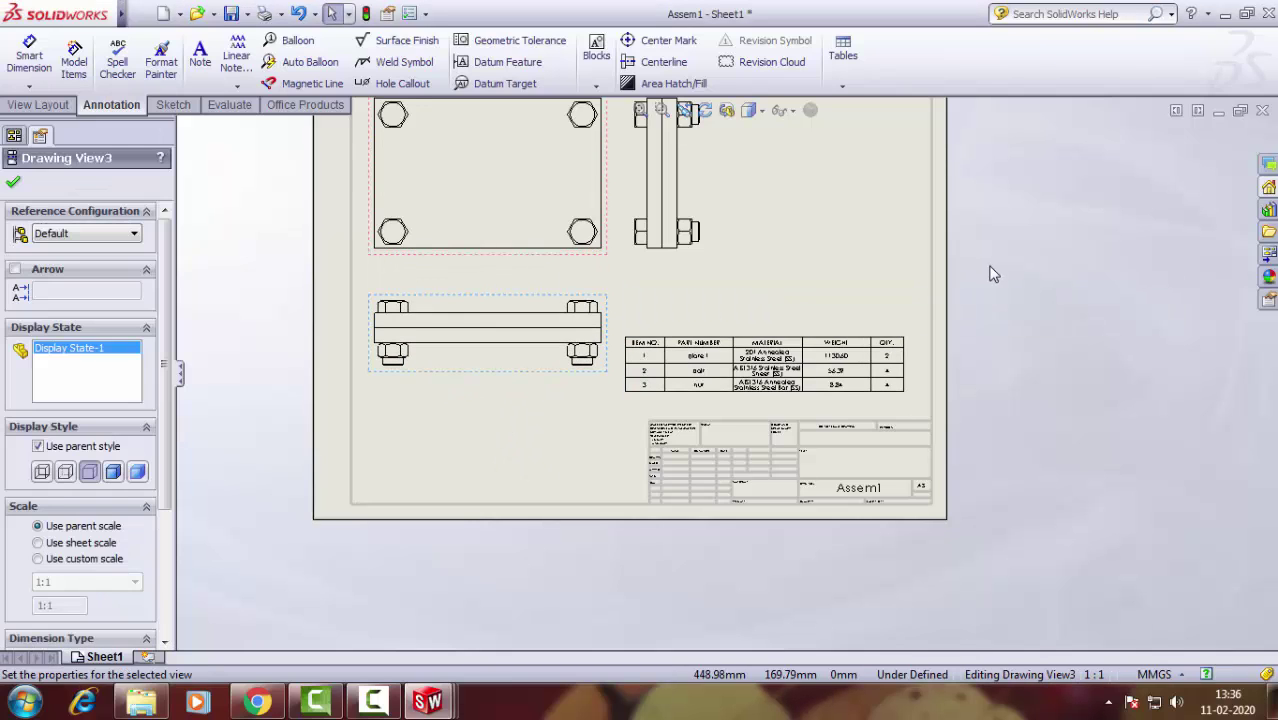
pyautogui.click(866, 288)
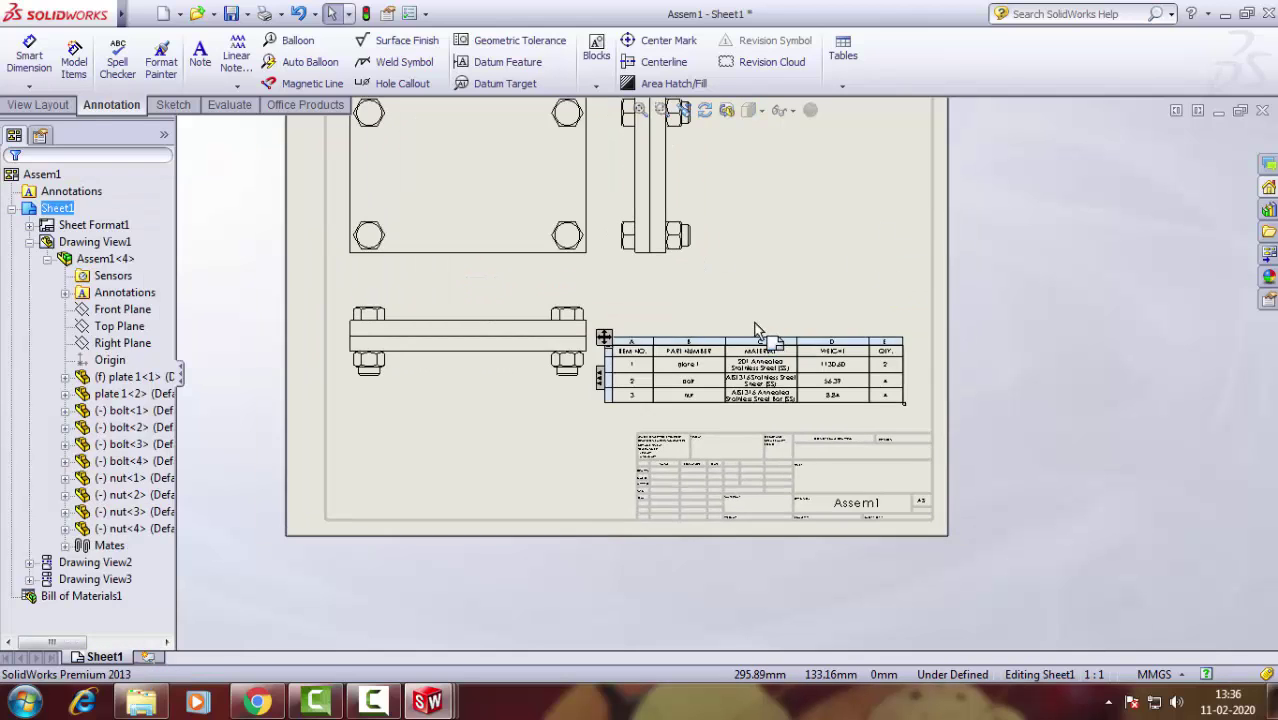
pyautogui.scroll(2, 910, 292)
pyautogui.scroll(-3, 675, 440)
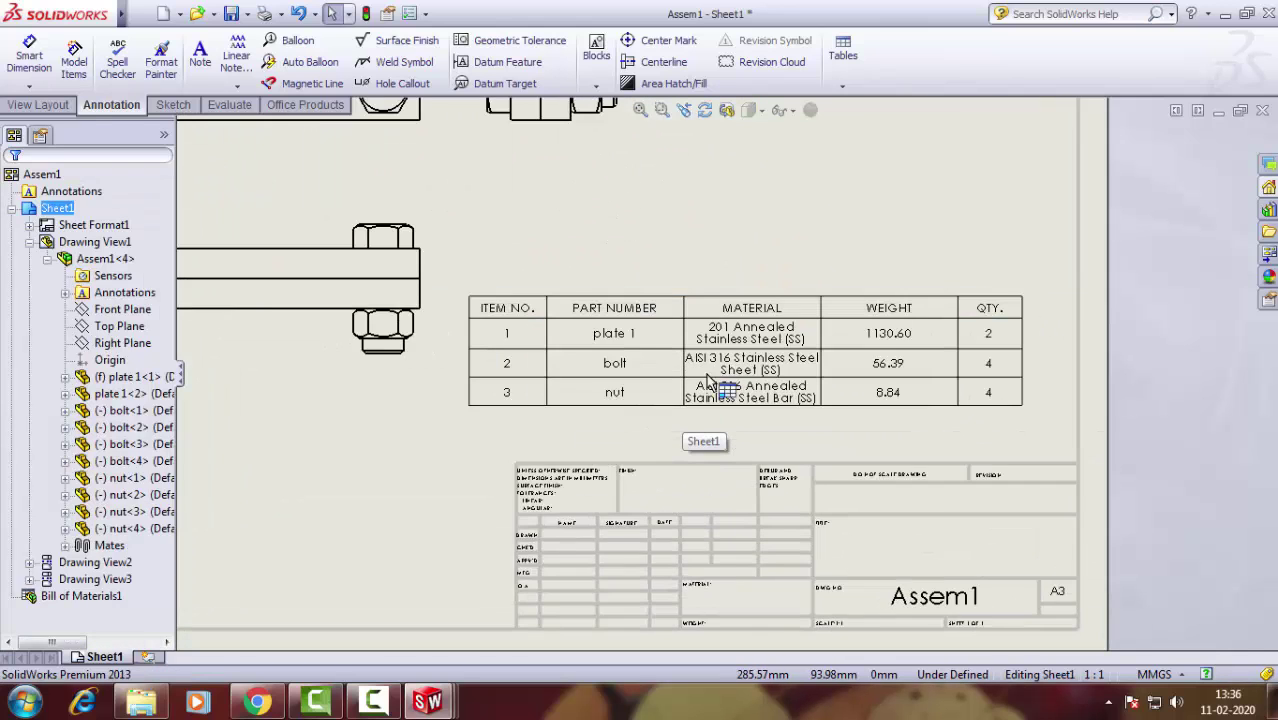
pyautogui.scroll(-3, 680, 430)
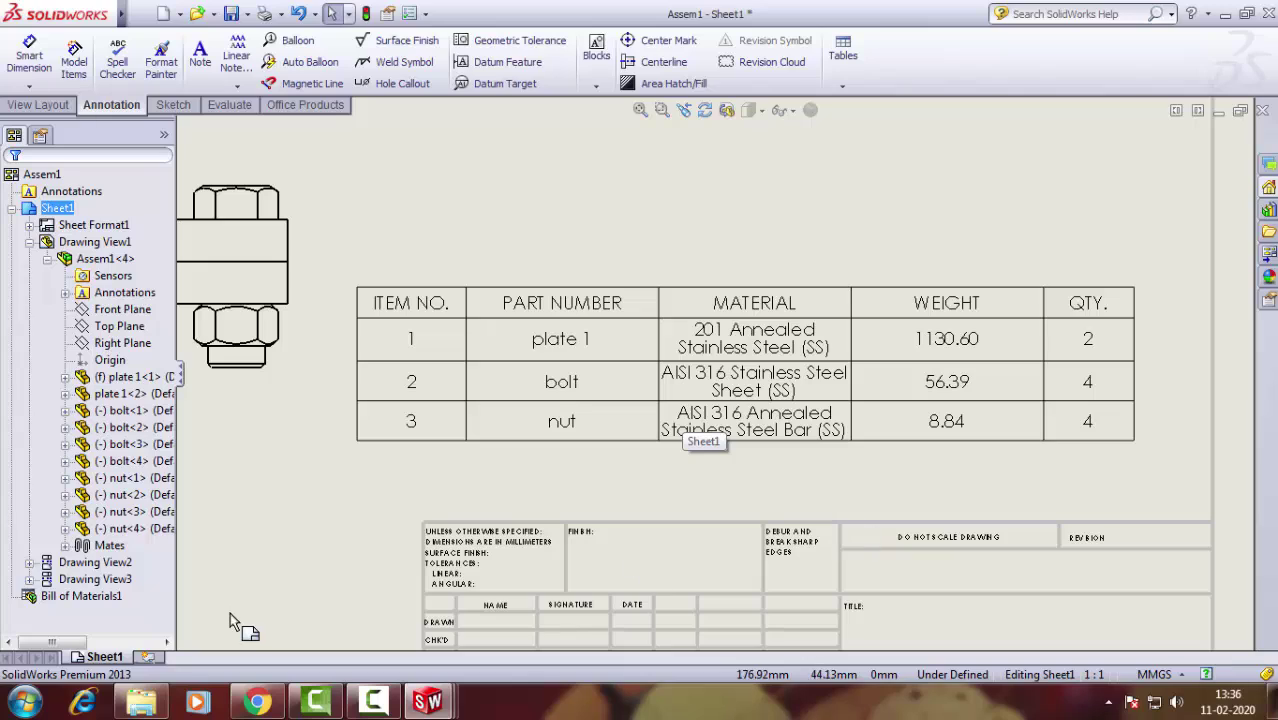